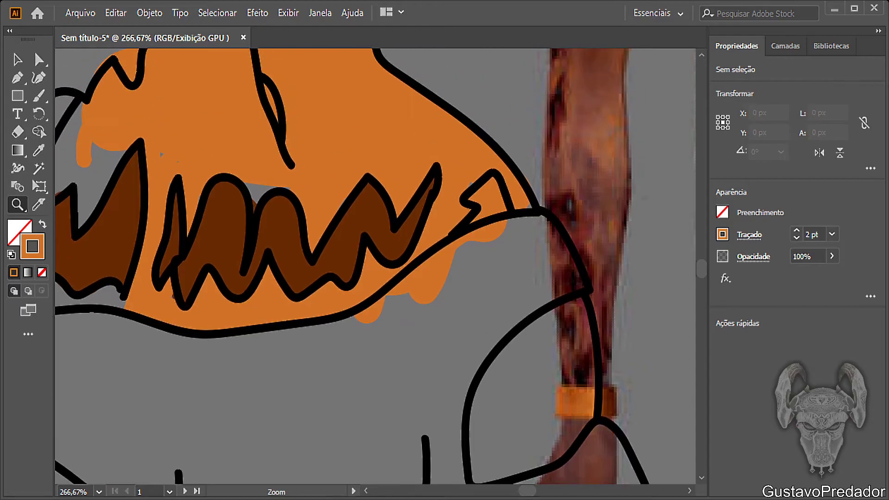
# Step: Paint orange over the gray gap above the rounded brown spikes on the belly with the Paintbrush
pyautogui.moveTo(528, 490); pyautogui.dragTo(525, 490)
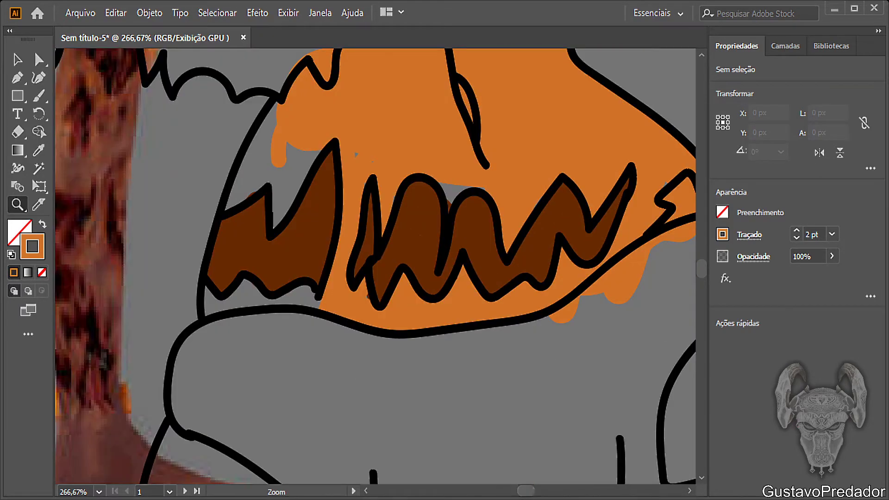
pyautogui.click(38, 95)
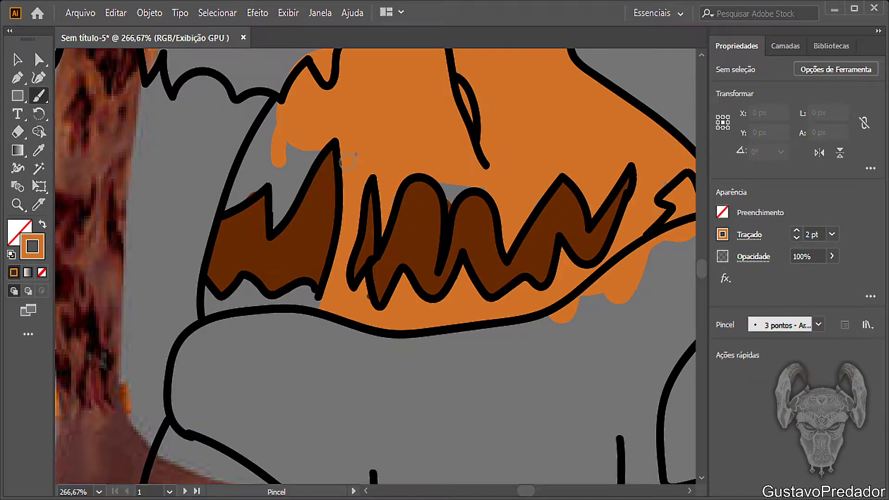
pyautogui.moveTo(435, 186)
pyautogui.mouseDown()
pyautogui.moveTo(454, 201)
pyautogui.moveTo(469, 181)
pyautogui.mouseUp()
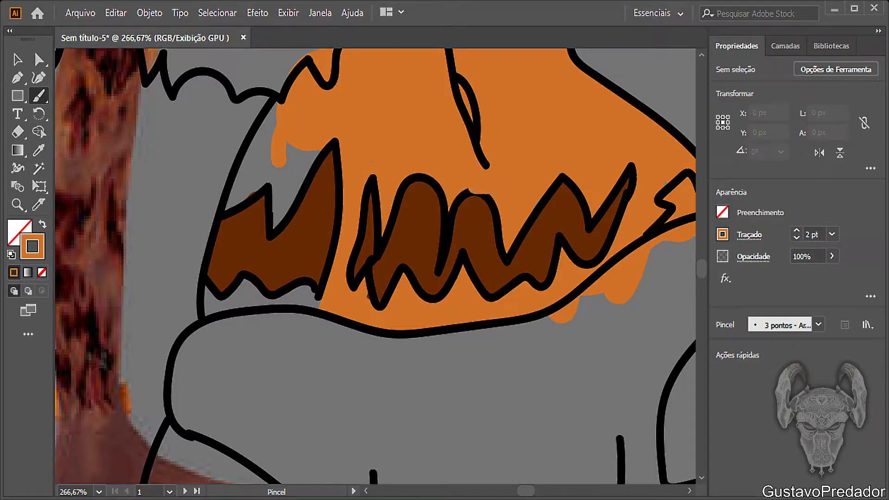
# Step: Fill the gray areas around the leftmost brown spikes and along the belly's lower edge in orange, behind the black outlines
pyautogui.moveTo(322, 151); pyautogui.dragTo(277, 214)
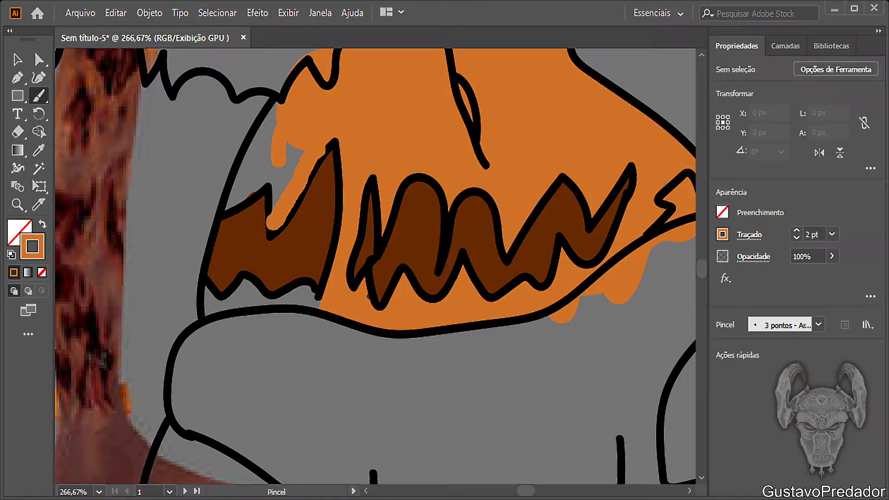
pyautogui.hotkey('ctrl', 'z')
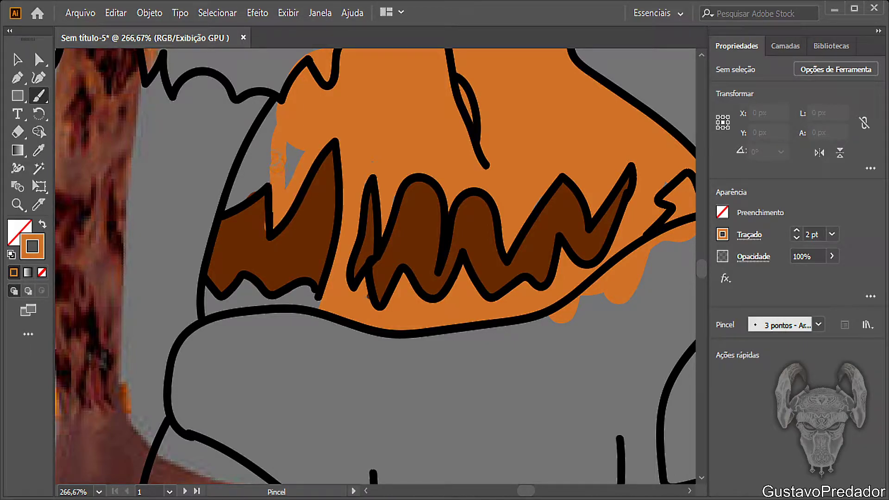
pyautogui.hotkey('ctrl', 'z')
pyautogui.moveTo(275, 226); pyautogui.dragTo(313, 154)
pyautogui.moveTo(271, 211)
pyautogui.mouseDown()
pyautogui.moveTo(273, 172)
pyautogui.moveTo(297, 151)
pyautogui.mouseUp()
pyautogui.moveTo(264, 183)
pyautogui.mouseDown()
pyautogui.moveTo(227, 203)
pyautogui.moveTo(281, 100)
pyautogui.mouseUp()
pyautogui.hotkey('ctrl', 'z')
pyautogui.hotkey('ctrl', 'z')
pyautogui.hotkey('ctrl', 'z')
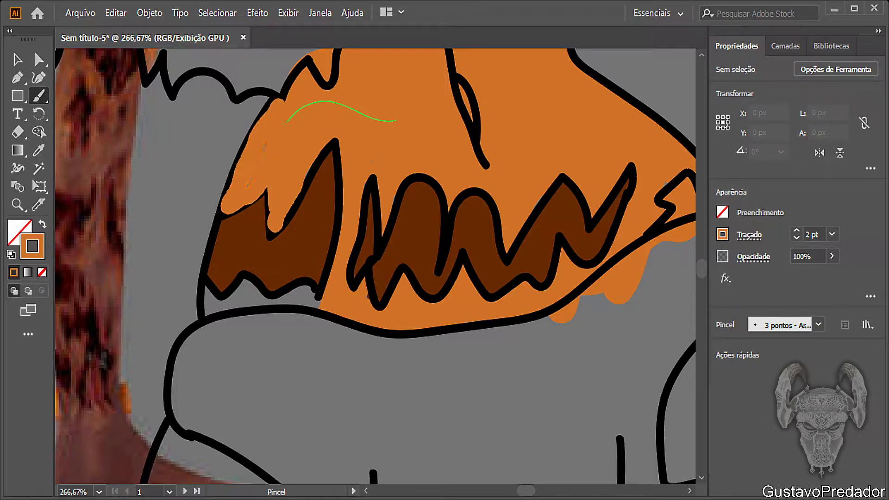
pyautogui.moveTo(328, 308)
pyautogui.mouseDown()
pyautogui.moveTo(298, 288)
pyautogui.moveTo(259, 306)
pyautogui.moveTo(244, 291)
pyautogui.moveTo(204, 311)
pyautogui.moveTo(250, 305)
pyautogui.mouseUp()
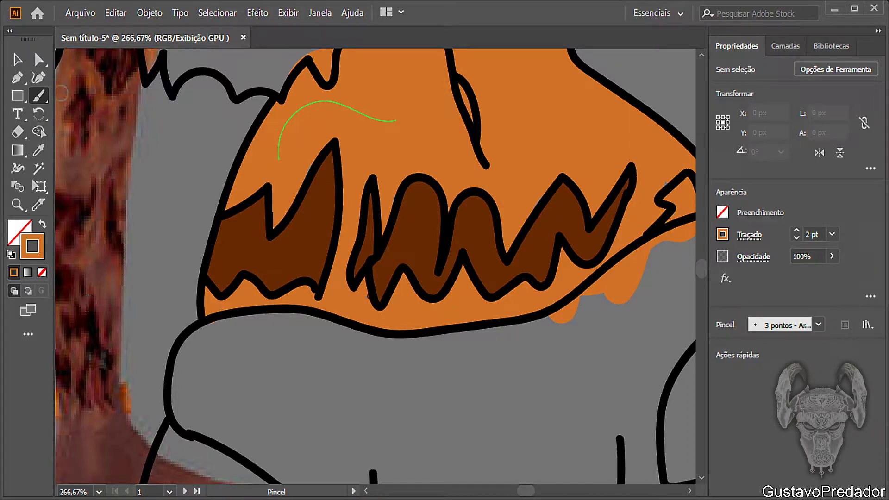
# Step: Sample the dark brown of the spikes and paint the small jagged shape on the belly's right side with it
pyautogui.click(39, 150)
pyautogui.click(310, 246)
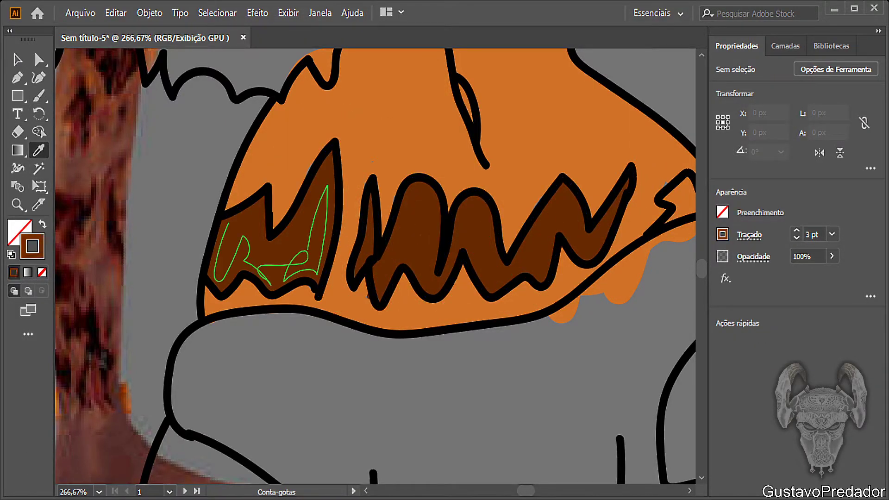
pyautogui.moveTo(525, 490); pyautogui.dragTo(529, 491)
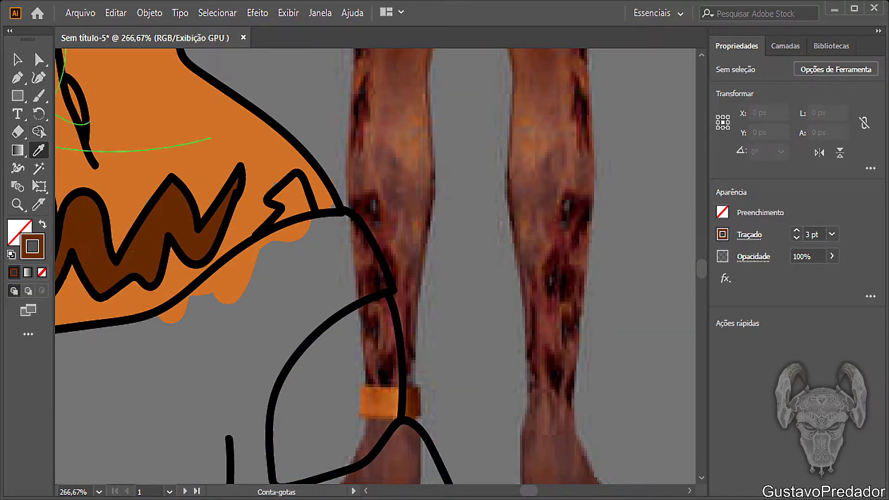
pyautogui.click(38, 96)
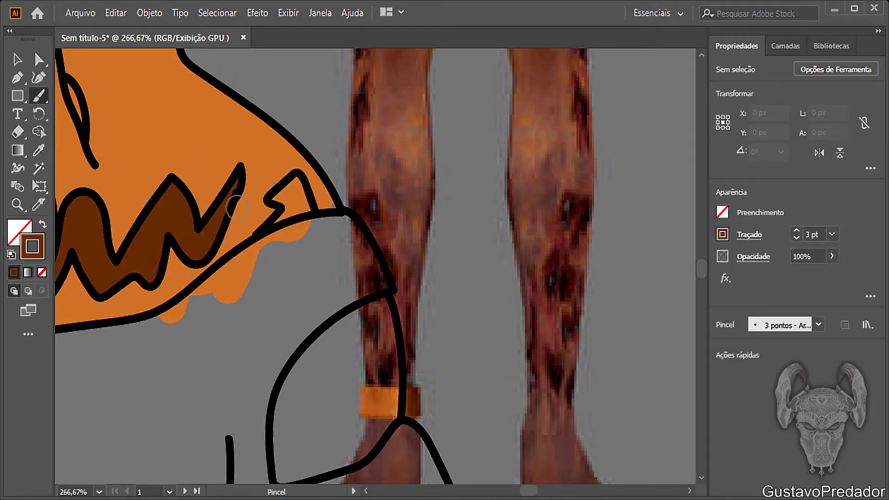
pyautogui.moveTo(278, 201)
pyautogui.mouseDown()
pyautogui.moveTo(296, 184)
pyautogui.moveTo(304, 209)
pyautogui.moveTo(280, 223)
pyautogui.mouseUp()
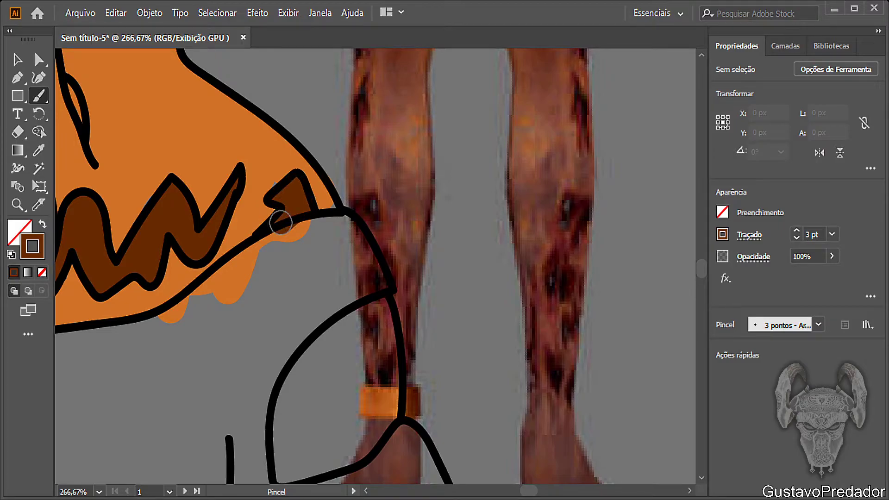
# Step: Switch back to orange with a 4 pt stroke and paint the small gap beside the rightmost brown shape
pyautogui.press('i')
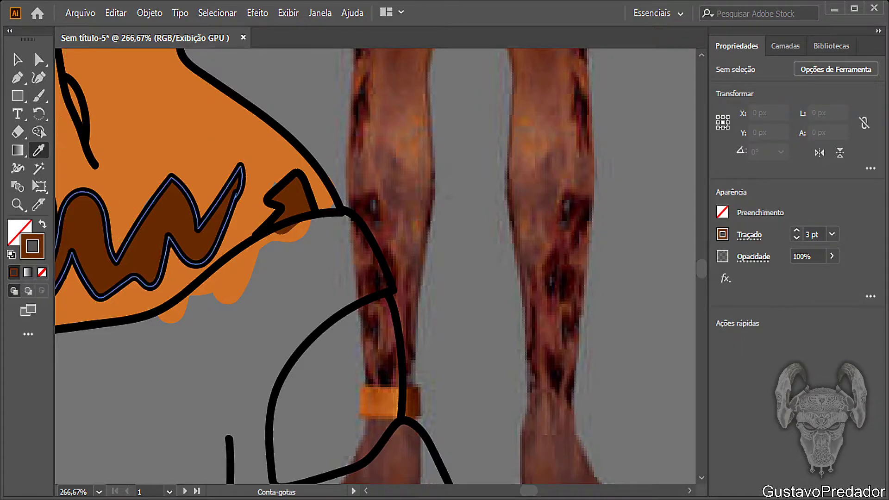
pyautogui.click(39, 96)
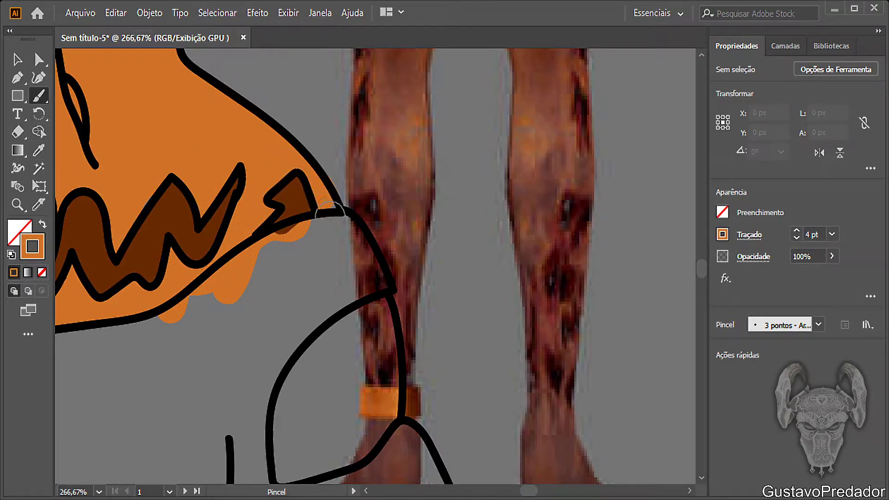
pyautogui.moveTo(329, 209); pyautogui.dragTo(330, 222)
# Step: Sample the orange stroke of the character's left-hand upper arm, picking up its 9 pt weight
pyautogui.scroll(10, 428, 422)
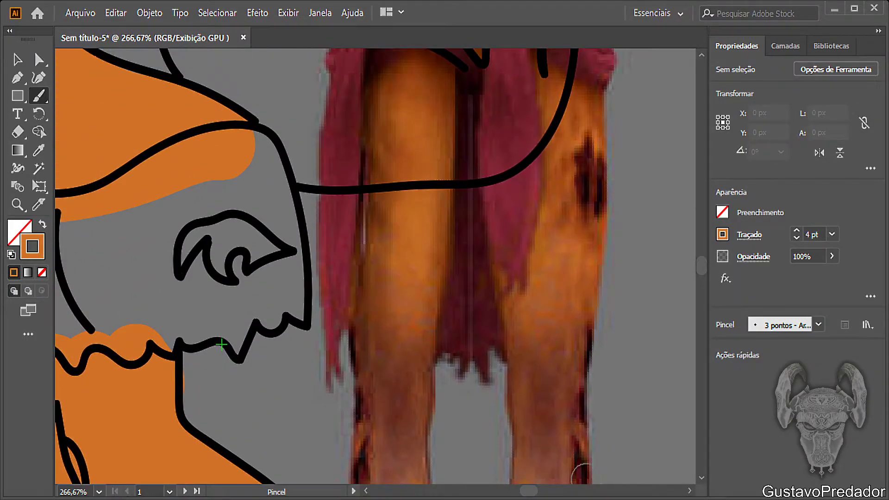
pyautogui.moveTo(529, 490); pyautogui.dragTo(525, 490)
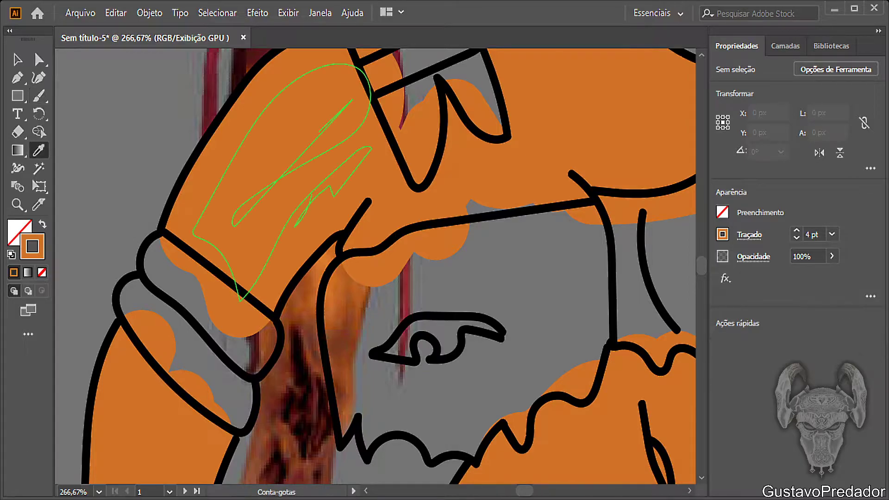
pyautogui.press('z')
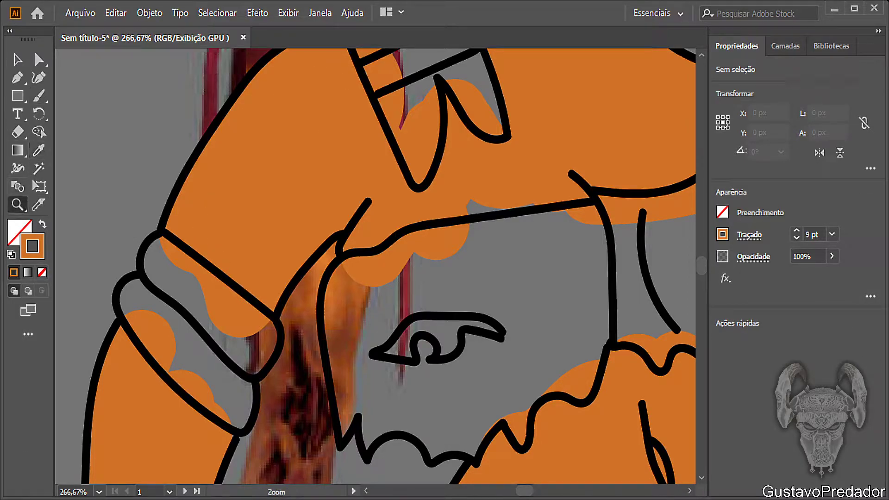
pyautogui.moveTo(616, 325); pyautogui.dragTo(533, 319)
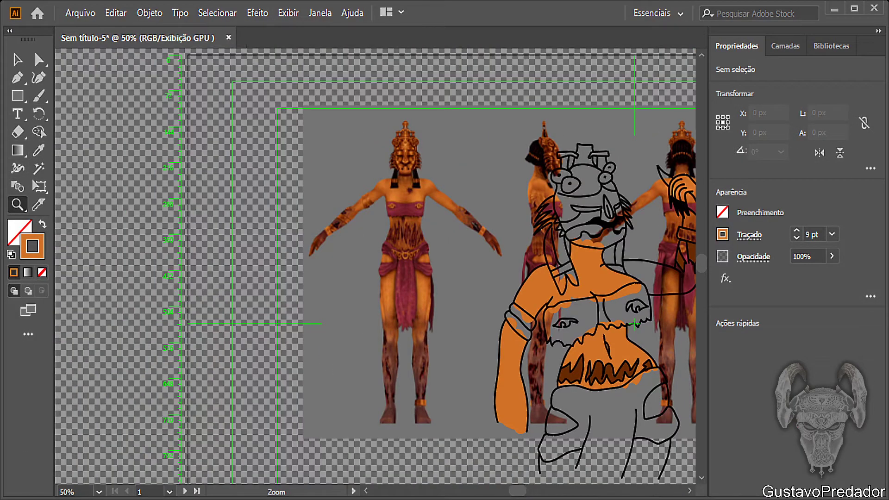
# Step: Brush the 9 pt orange onto the hips and upper legs below the belly
pyautogui.scroll(-2, 559, 394)
pyautogui.click(560, 394)
pyautogui.click(560, 397)
pyautogui.scroll(6, 560, 397)
pyautogui.scroll(5, 253, 352)
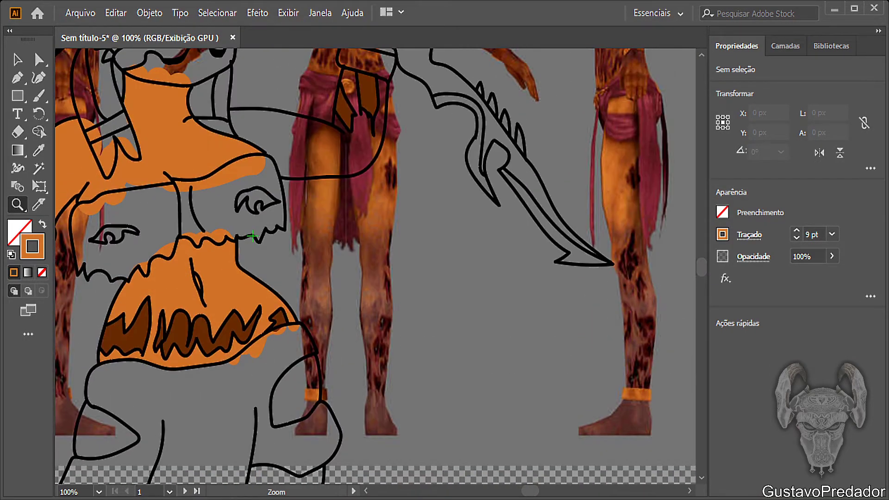
pyautogui.click(271, 426)
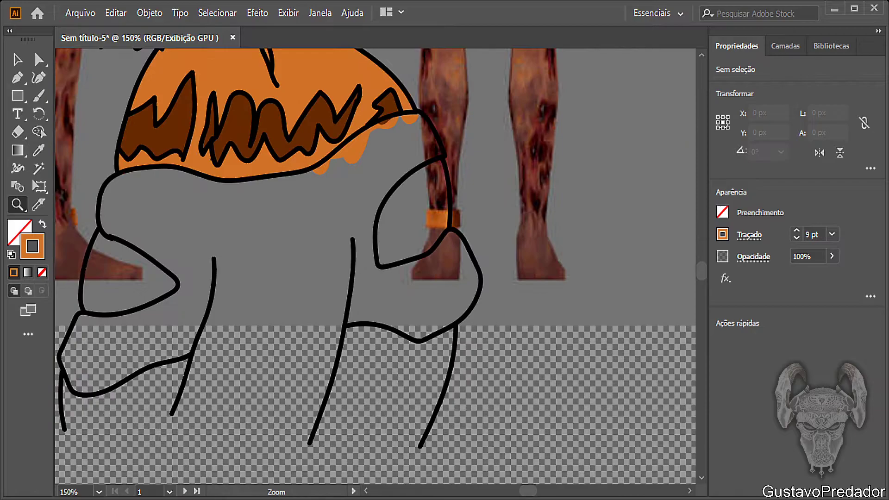
pyautogui.scroll(1, 398, 115)
pyautogui.click(39, 95)
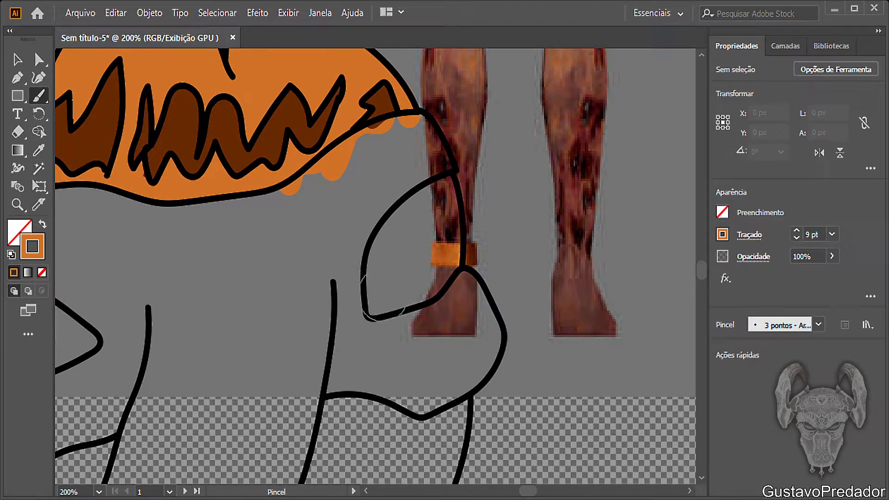
pyautogui.moveTo(376, 301)
pyautogui.mouseDown()
pyautogui.moveTo(417, 185)
pyautogui.moveTo(442, 169)
pyautogui.moveTo(447, 231)
pyautogui.moveTo(435, 287)
pyautogui.moveTo(440, 225)
pyautogui.moveTo(396, 327)
pyautogui.mouseUp()
pyautogui.moveTo(528, 491); pyautogui.dragTo(525, 490)
pyautogui.moveTo(378, 375)
pyautogui.mouseDown()
pyautogui.moveTo(375, 291)
pyautogui.moveTo(438, 341)
pyautogui.moveTo(488, 352)
pyautogui.moveTo(428, 382)
pyautogui.moveTo(440, 296)
pyautogui.mouseUp()
# Step: Paint the lower part of the raised arm on the right orange with the 9 pt stroke, behind the outlines
pyautogui.scroll(10, 375, 267)
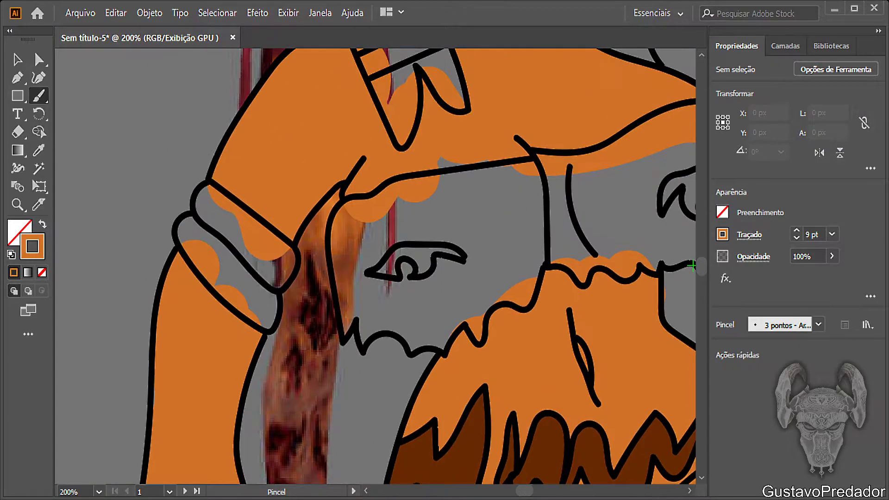
pyautogui.scroll(4, 507, 341)
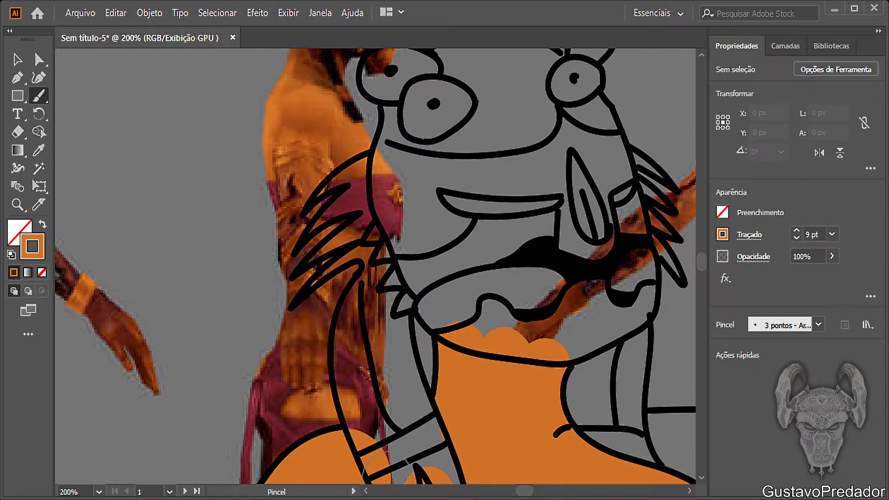
pyautogui.hscroll(10, 518, 417)
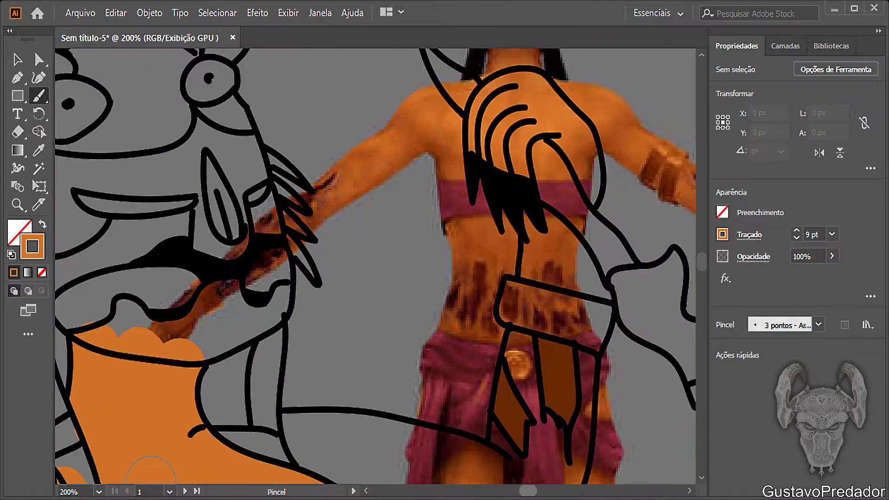
pyautogui.scroll(-4, 519, 324)
pyautogui.moveTo(532, 413)
pyautogui.mouseDown()
pyautogui.moveTo(519, 407)
pyautogui.moveTo(485, 431)
pyautogui.moveTo(505, 424)
pyautogui.moveTo(377, 431)
pyautogui.moveTo(363, 392)
pyautogui.moveTo(341, 371)
pyautogui.moveTo(347, 382)
pyautogui.mouseUp()
pyautogui.hotkey('ctrl', 'z')
pyautogui.scroll(-3, 263, 380)
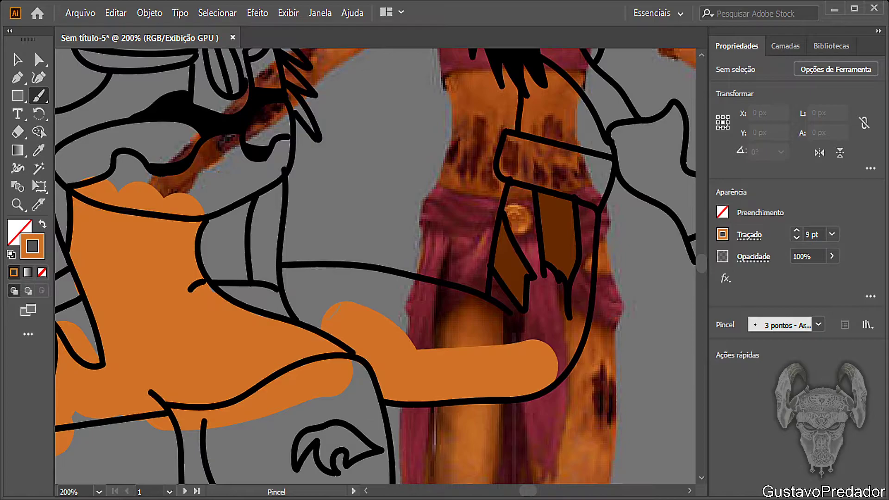
# Step: Fill the rest of the raised arm's upper section in orange from shoulder to elbow, reducing the stroke to 7 pt and 4 pt
pyautogui.moveTo(313, 289); pyautogui.dragTo(307, 296)
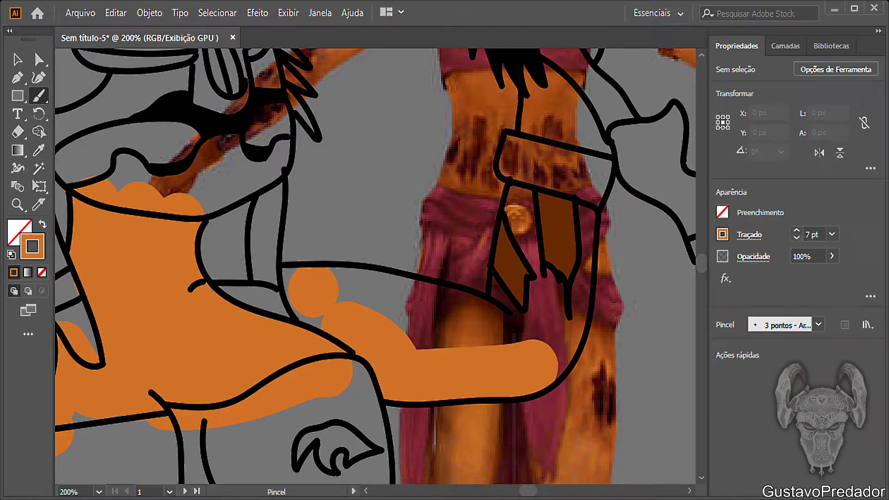
pyautogui.moveTo(298, 277); pyautogui.dragTo(287, 274)
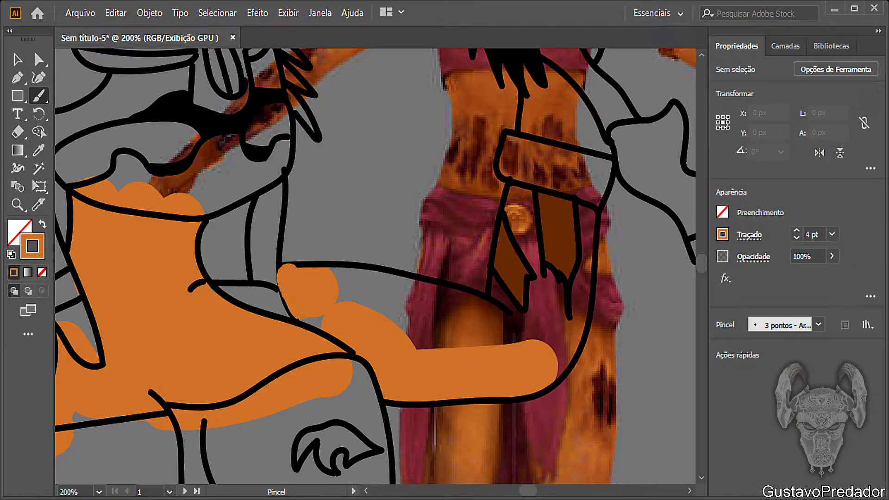
pyautogui.hotkey('ctrl', 'z')
pyautogui.moveTo(324, 277)
pyautogui.mouseDown()
pyautogui.moveTo(495, 308)
pyautogui.moveTo(523, 326)
pyautogui.moveTo(463, 339)
pyautogui.moveTo(410, 331)
pyautogui.mouseUp()
pyautogui.moveTo(498, 329)
pyautogui.mouseDown()
pyautogui.moveTo(440, 325)
pyautogui.moveTo(458, 314)
pyautogui.moveTo(339, 293)
pyautogui.moveTo(512, 309)
pyautogui.mouseUp()
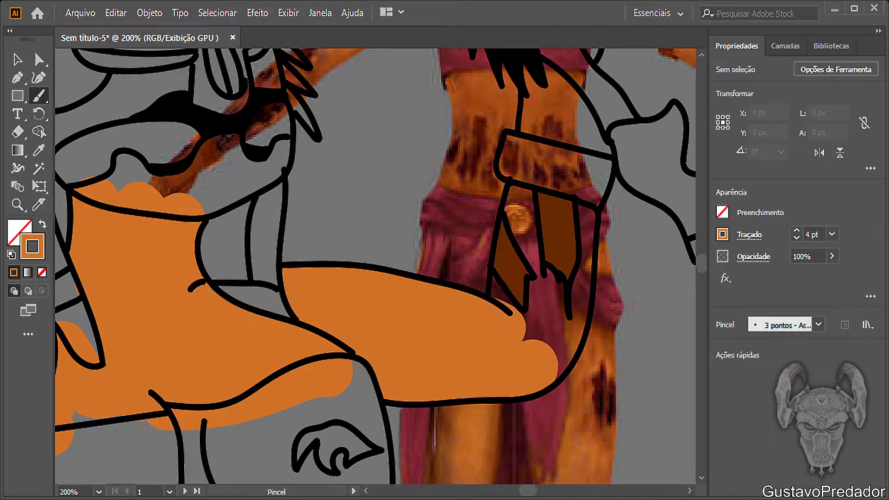
# Step: Paint the forearm orange around the lower tips of the brown hanging strips with the 4 pt stroke
pyautogui.moveTo(541, 280); pyautogui.dragTo(536, 336)
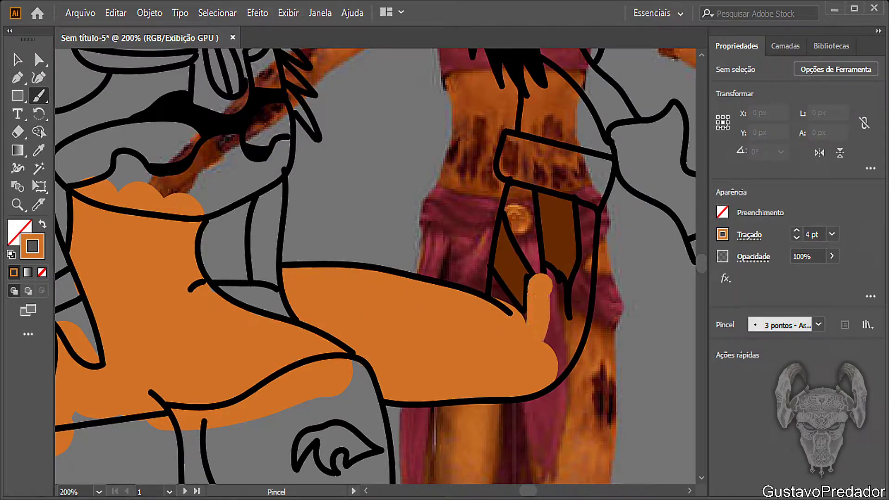
pyautogui.moveTo(545, 275)
pyautogui.mouseDown()
pyautogui.moveTo(566, 301)
pyautogui.moveTo(558, 349)
pyautogui.mouseUp()
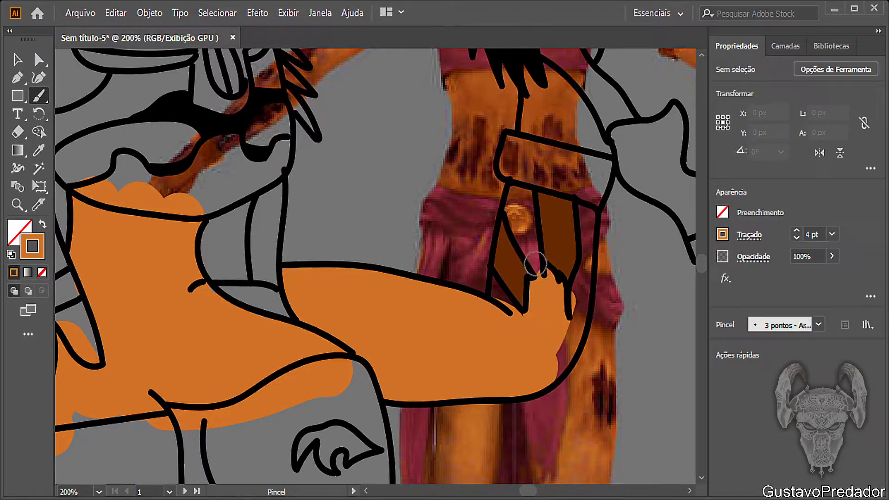
pyautogui.click(538, 267)
pyautogui.hotkey('ctrl', 'z')
# Step: Fill the forearm between and beside the brown strips in orange with a 3 pt stroke, behind the outlines
pyautogui.click(797, 239)
pyautogui.moveTo(541, 267)
pyautogui.mouseDown()
pyautogui.moveTo(522, 236)
pyautogui.moveTo(509, 185)
pyautogui.moveTo(521, 183)
pyautogui.moveTo(540, 268)
pyautogui.moveTo(510, 215)
pyautogui.moveTo(515, 184)
pyautogui.moveTo(533, 234)
pyautogui.mouseUp()
pyautogui.hotkey('ctrl', 'z')
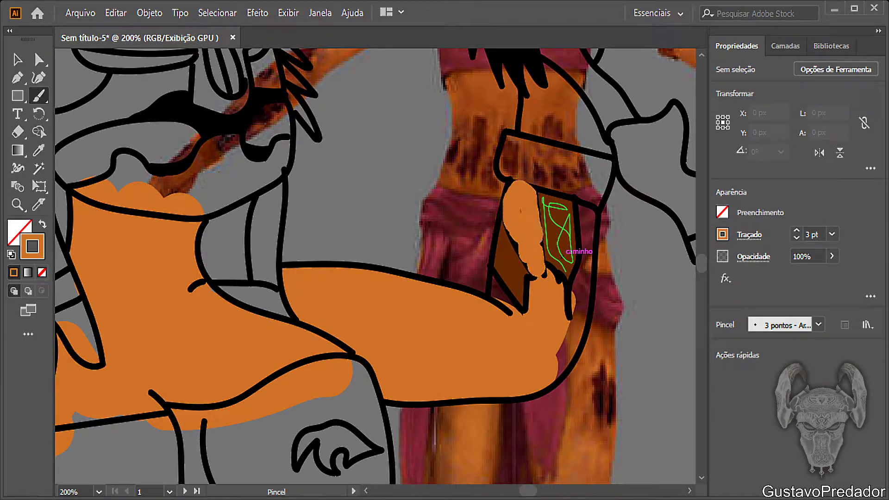
pyautogui.hotkey('ctrl', 'z')
pyautogui.moveTo(537, 265)
pyautogui.mouseDown()
pyautogui.moveTo(511, 207)
pyautogui.moveTo(515, 188)
pyautogui.moveTo(538, 240)
pyautogui.mouseUp()
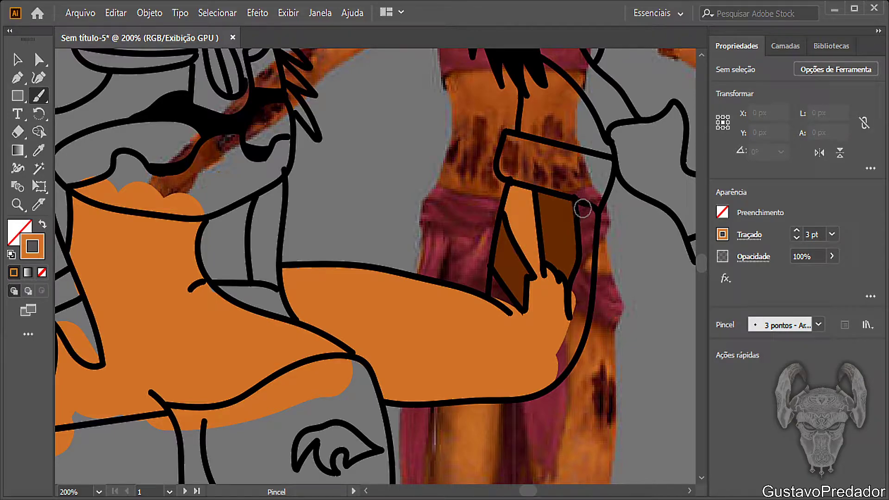
pyautogui.moveTo(583, 208)
pyautogui.mouseDown()
pyautogui.moveTo(588, 270)
pyautogui.moveTo(562, 371)
pyautogui.mouseUp()
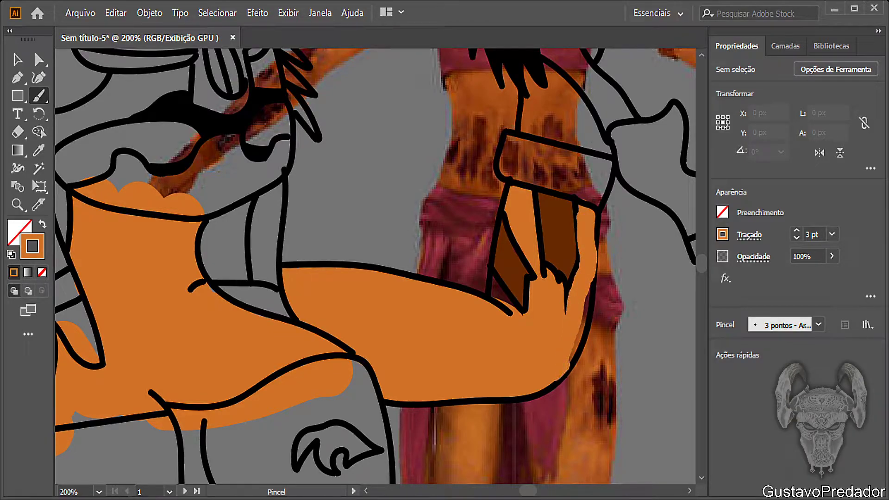
pyautogui.hotkey('ctrl', 'z')
# Step: Paint the wrist section above the armband orange with the 3 pt stroke
pyautogui.scroll(3, 606, 231)
pyautogui.click(603, 255)
pyautogui.moveTo(603, 255)
pyautogui.mouseDown()
pyautogui.moveTo(528, 233)
pyautogui.moveTo(528, 178)
pyautogui.moveTo(553, 189)
pyautogui.moveTo(588, 241)
pyautogui.moveTo(541, 206)
pyautogui.mouseUp()
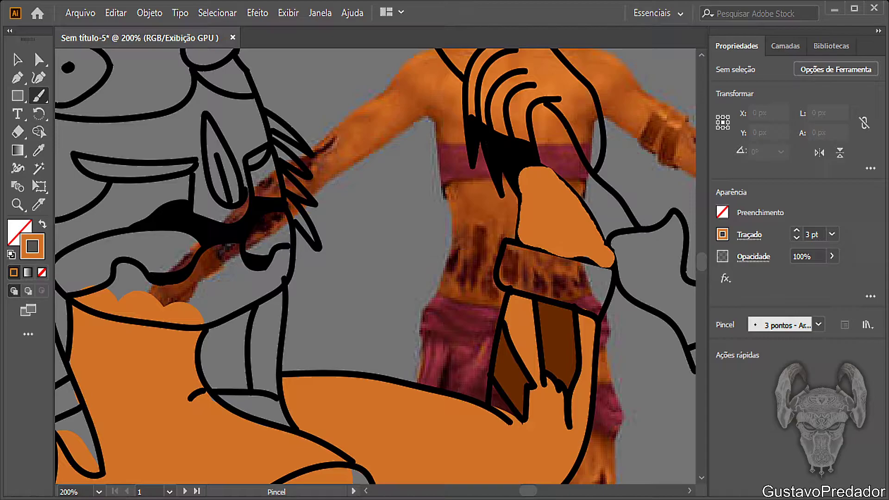
# Step: Paint the raised hand and its curled fingers orange with the 3 pt stroke, behind the black outlines
pyautogui.scroll(5, 558, 321)
pyautogui.moveTo(527, 245)
pyautogui.mouseDown()
pyautogui.moveTo(483, 228)
pyautogui.moveTo(472, 213)
pyautogui.moveTo(480, 178)
pyautogui.moveTo(504, 159)
pyautogui.mouseUp()
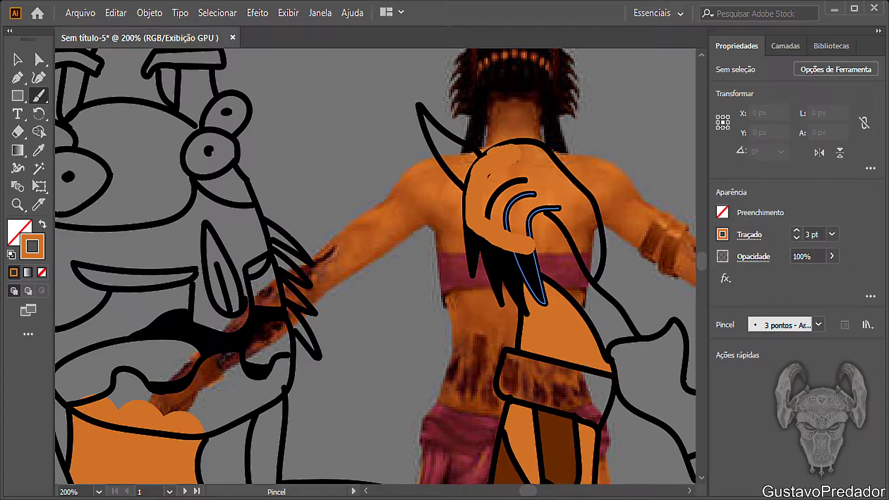
pyautogui.moveTo(579, 186)
pyautogui.mouseDown()
pyautogui.moveTo(594, 274)
pyautogui.moveTo(542, 200)
pyautogui.moveTo(491, 206)
pyautogui.moveTo(505, 230)
pyautogui.moveTo(537, 207)
pyautogui.mouseUp()
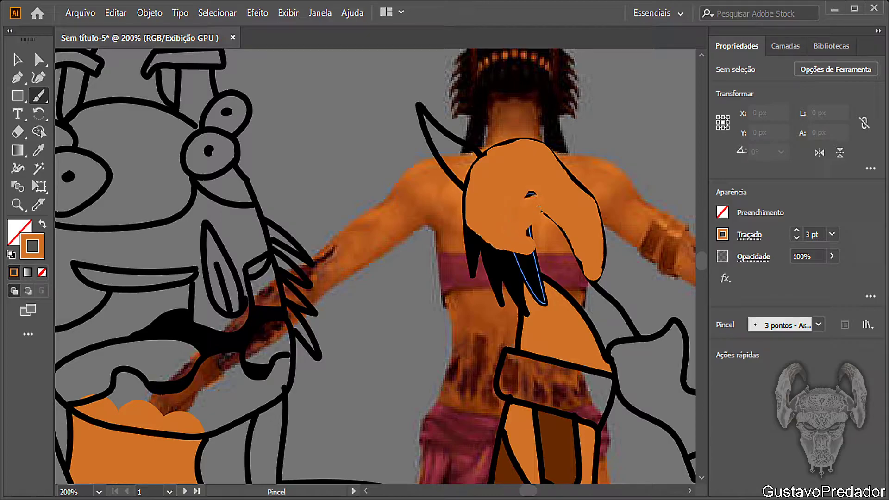
pyautogui.hotkey('ctrl', 'z')
pyautogui.hotkey('ctrl', 'z')
pyautogui.hotkey('ctrl', 'z')
pyautogui.hotkey('ctrl', 'z')
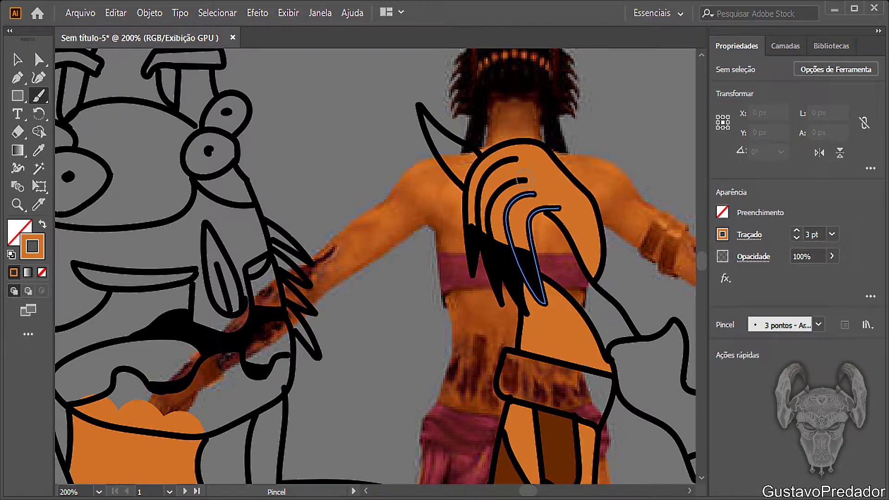
# Step: Touch up the forearm around the tips of the brown strips in orange with a 1 pt stroke, behind the outlines
pyautogui.scroll(-10, 563, 322)
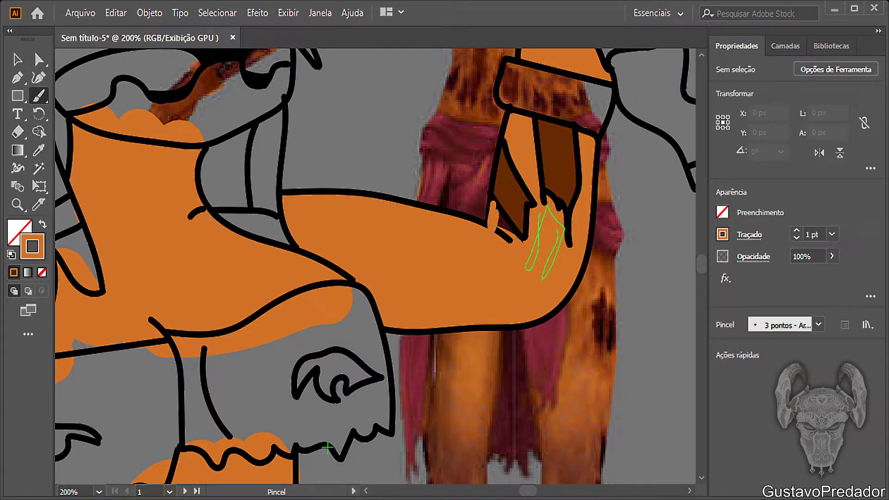
pyautogui.moveTo(496, 212); pyautogui.dragTo(512, 231)
pyautogui.hotkey('ctrl', 'z')
pyautogui.moveTo(512, 229); pyautogui.dragTo(523, 239)
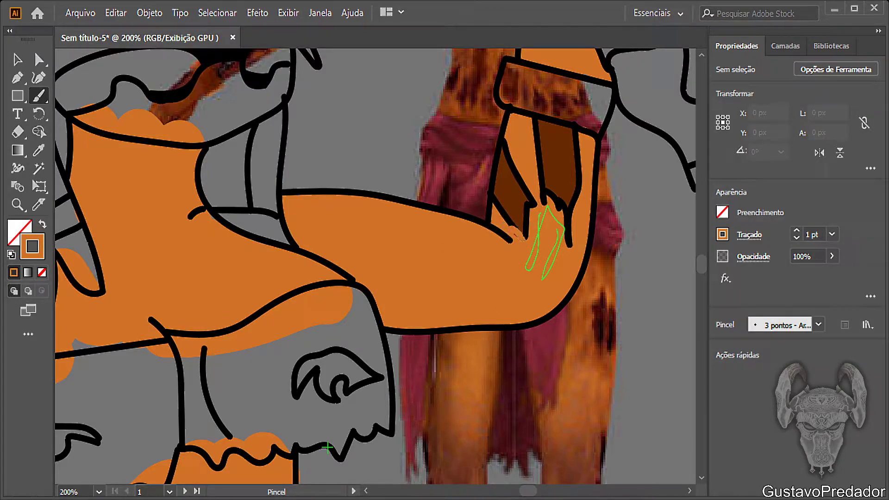
pyautogui.hotkey('ctrl', 'z')
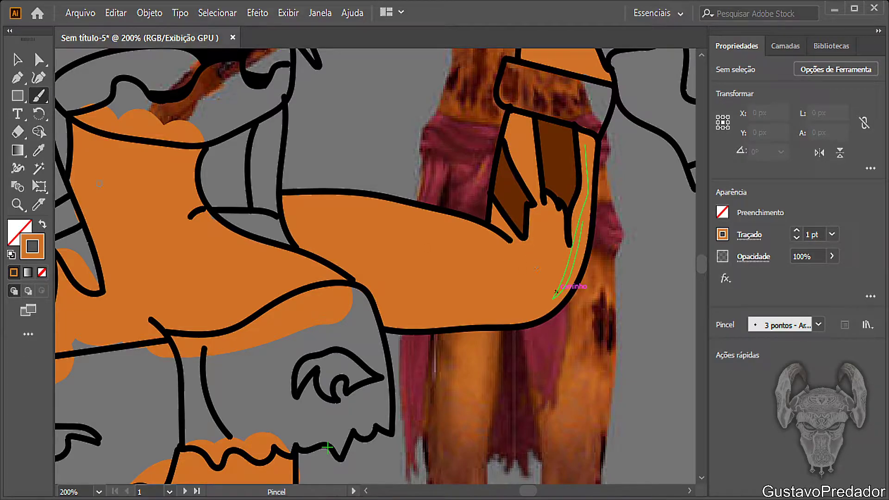
# Step: Sample the dark maroon of the front-view reference figure's clothing as the stroke color
pyautogui.click(18, 204)
pyautogui.keyDown('alt'); pyautogui.click(449, 370); pyautogui.keyUp('alt')
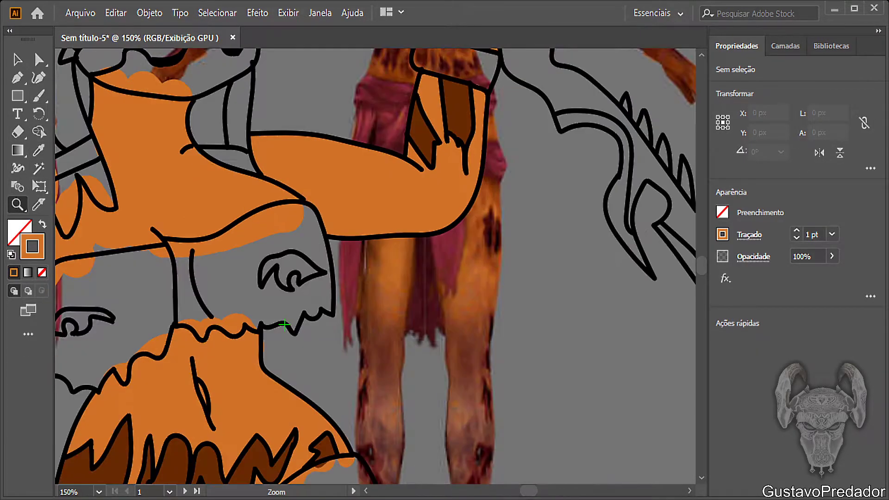
pyautogui.keyDown('alt'); pyautogui.click(284, 325); pyautogui.keyUp('alt')
pyautogui.keyDown('alt'); pyautogui.click(284, 325); pyautogui.keyUp('alt')
pyautogui.keyDown('alt'); pyautogui.click(230, 122); pyautogui.keyUp('alt')
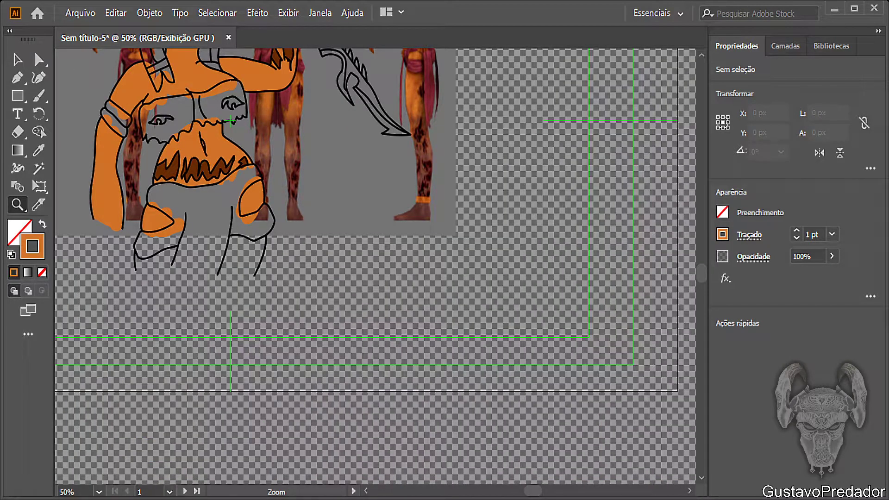
pyautogui.scroll(4, 375, 266)
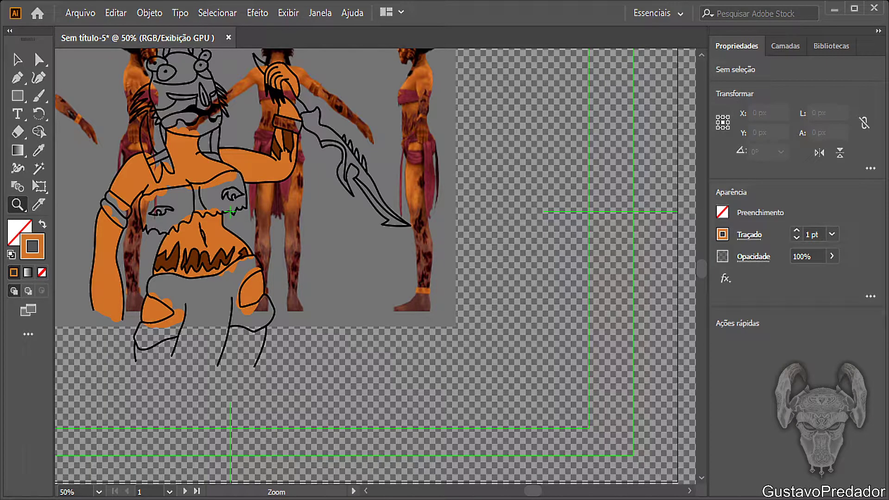
pyautogui.hscroll(-6, 375, 266)
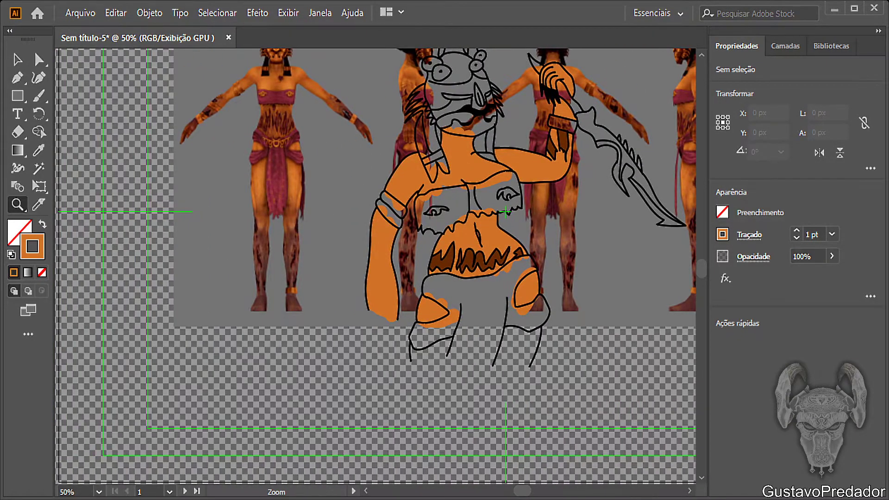
pyautogui.click(287, 57)
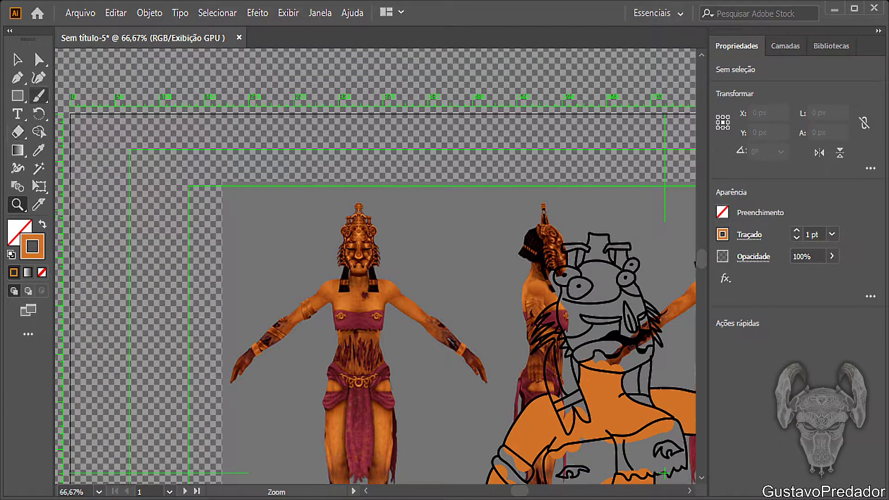
pyautogui.press('i')
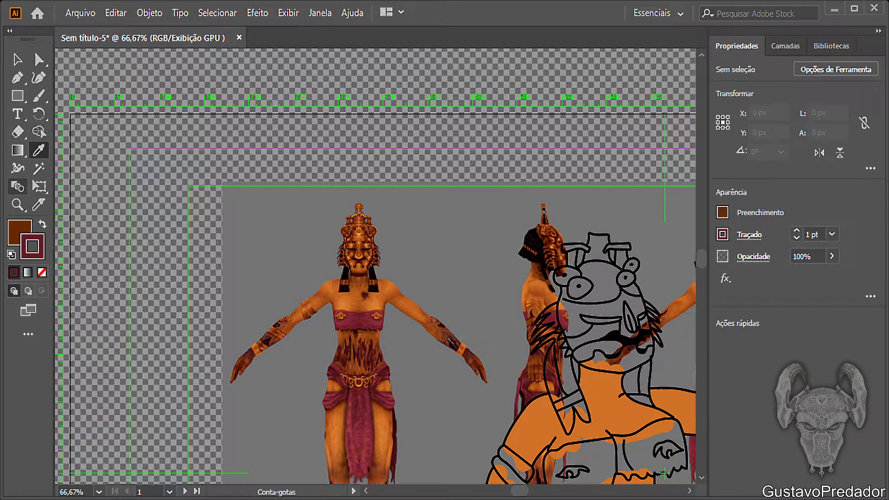
# Step: Paint both halves of the character's chest wrap dark maroon with a 6 pt stroke and no fill, behind the outlines
pyautogui.click(17, 204)
pyautogui.moveTo(486, 346); pyautogui.dragTo(530, 346)
pyautogui.moveTo(521, 491); pyautogui.dragTo(527, 491)
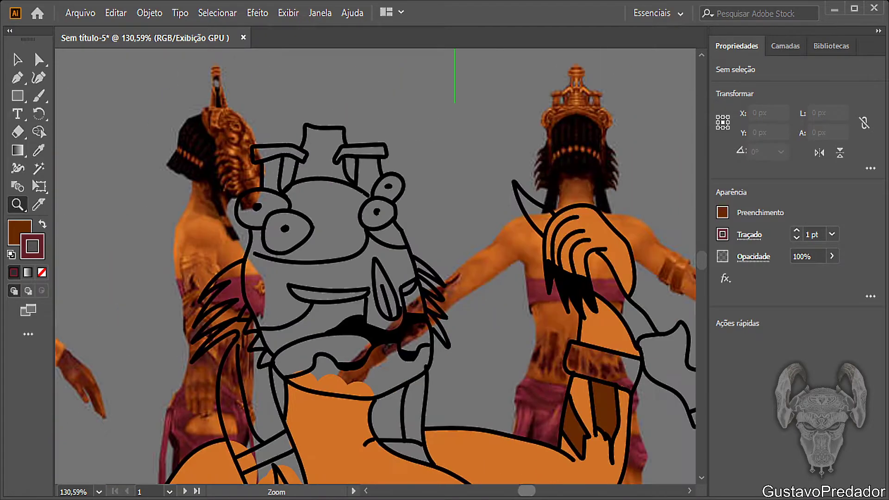
pyautogui.scroll(-3, 375, 266)
pyautogui.scroll(-5, 371, 263)
pyautogui.click(371, 263)
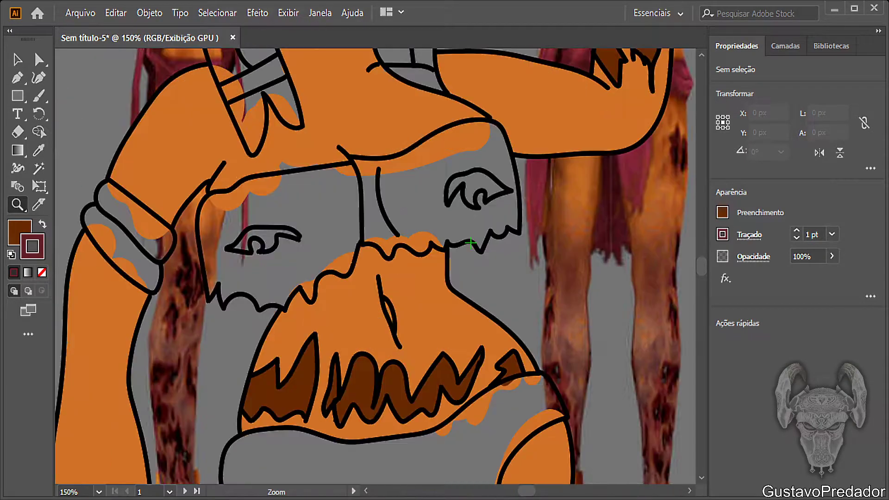
pyautogui.scroll(3, 366, 375)
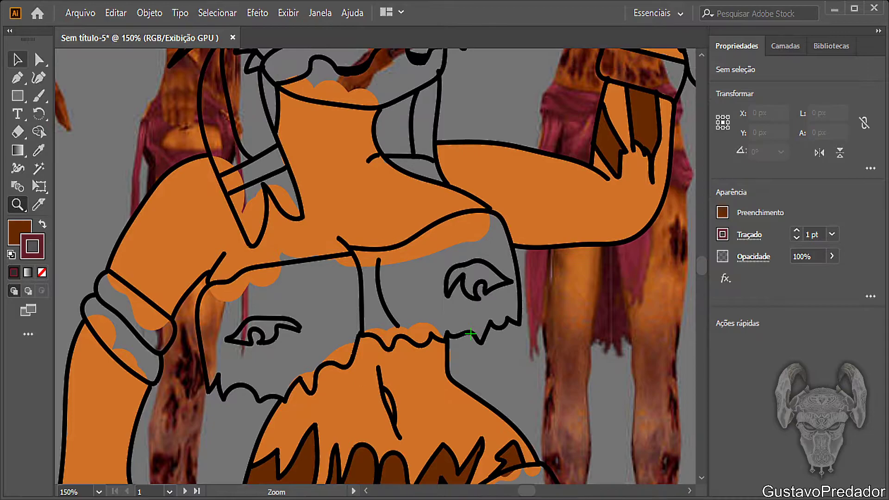
pyautogui.press('b')
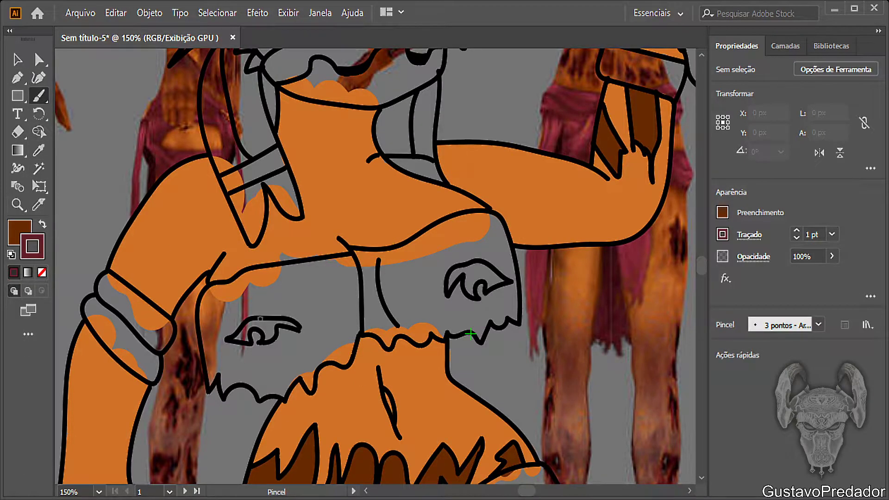
pyautogui.moveTo(353, 311)
pyautogui.mouseDown()
pyautogui.moveTo(302, 283)
pyautogui.moveTo(333, 295)
pyautogui.mouseUp()
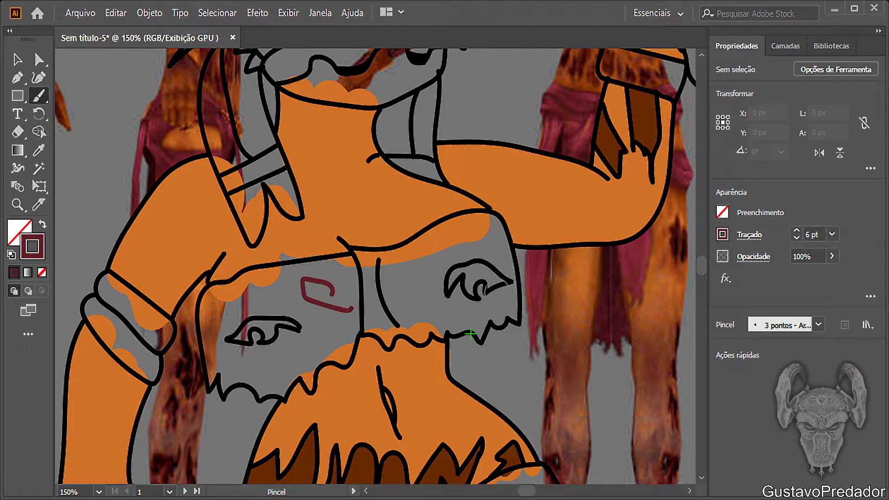
pyautogui.moveTo(327, 283)
pyautogui.mouseDown()
pyautogui.moveTo(273, 287)
pyautogui.moveTo(296, 269)
pyautogui.moveTo(285, 267)
pyautogui.moveTo(209, 298)
pyautogui.moveTo(220, 372)
pyautogui.moveTo(267, 378)
pyautogui.moveTo(287, 369)
pyautogui.moveTo(219, 365)
pyautogui.moveTo(209, 310)
pyautogui.moveTo(217, 295)
pyautogui.moveTo(296, 270)
pyautogui.moveTo(353, 266)
pyautogui.moveTo(337, 362)
pyautogui.moveTo(230, 352)
pyautogui.moveTo(262, 301)
pyautogui.moveTo(273, 336)
pyautogui.moveTo(320, 324)
pyautogui.moveTo(304, 337)
pyautogui.mouseUp()
pyautogui.hotkey('ctrl', 'z')
pyautogui.moveTo(289, 296)
pyautogui.mouseDown()
pyautogui.moveTo(329, 294)
pyautogui.moveTo(307, 305)
pyautogui.moveTo(334, 324)
pyautogui.moveTo(408, 301)
pyautogui.moveTo(365, 282)
pyautogui.moveTo(417, 254)
pyautogui.moveTo(352, 245)
pyautogui.moveTo(481, 210)
pyautogui.moveTo(496, 217)
pyautogui.moveTo(509, 312)
pyautogui.moveTo(357, 345)
pyautogui.mouseUp()
pyautogui.moveTo(468, 301)
pyautogui.mouseDown()
pyautogui.moveTo(482, 283)
pyautogui.moveTo(477, 238)
pyautogui.moveTo(399, 280)
pyautogui.moveTo(463, 270)
pyautogui.moveTo(454, 283)
pyautogui.moveTo(463, 265)
pyautogui.mouseUp()
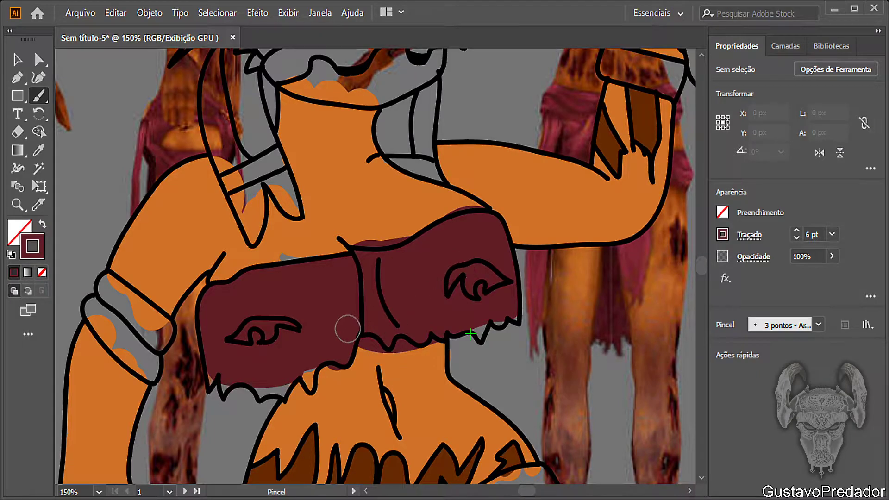
pyautogui.moveTo(302, 366); pyautogui.dragTo(321, 391)
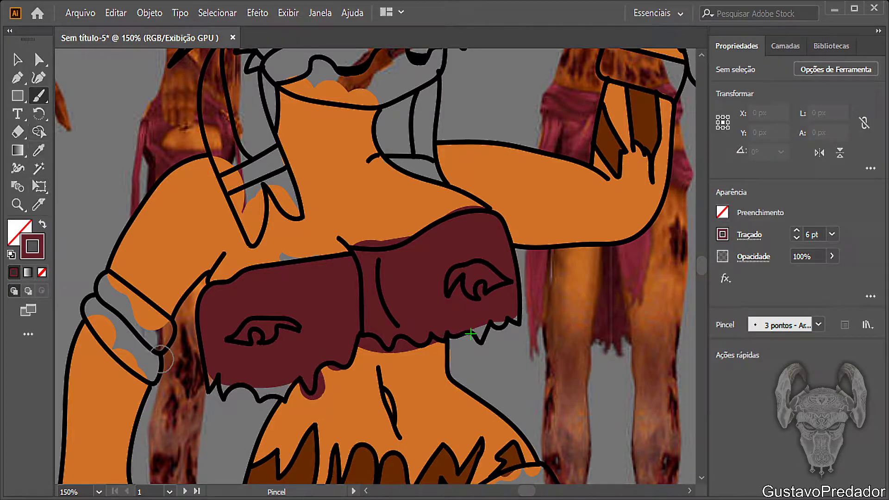
# Step: Sample the skin orange and cover the maroon spill on the belly under the wrap's ragged hem with a 9 pt stroke
pyautogui.click(38, 150)
pyautogui.click(373, 396)
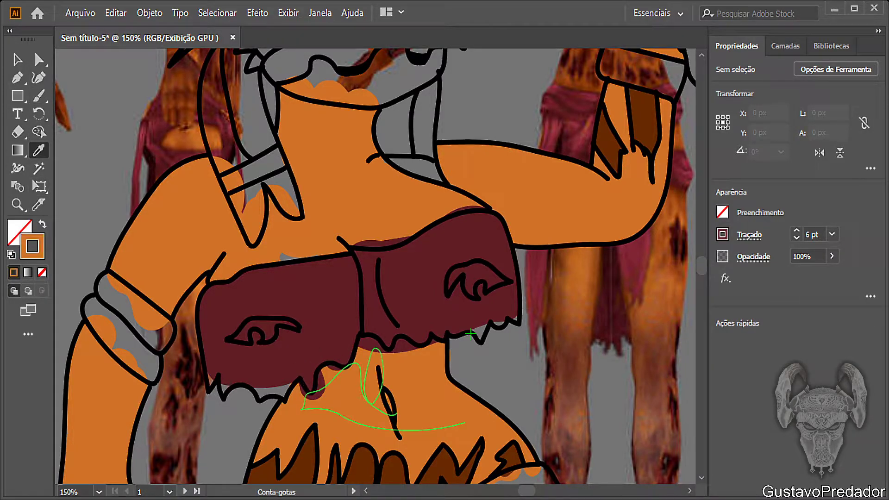
pyautogui.press('b')
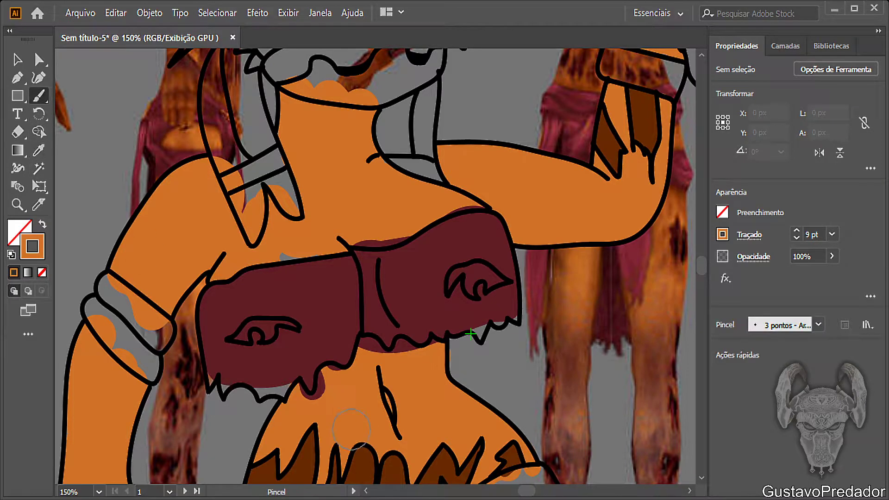
pyautogui.click(332, 385)
pyautogui.moveTo(332, 384)
pyautogui.mouseDown()
pyautogui.moveTo(342, 445)
pyautogui.moveTo(321, 406)
pyautogui.moveTo(335, 427)
pyautogui.mouseUp()
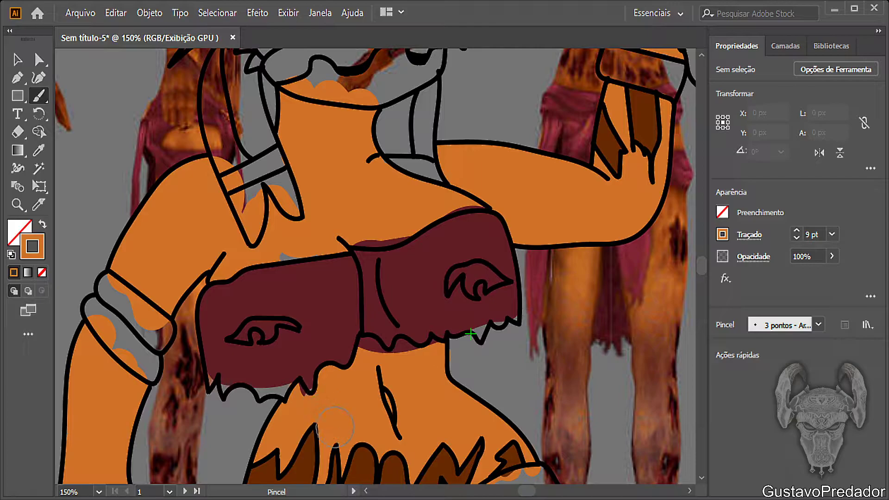
pyautogui.hotkey('ctrl', 'z')
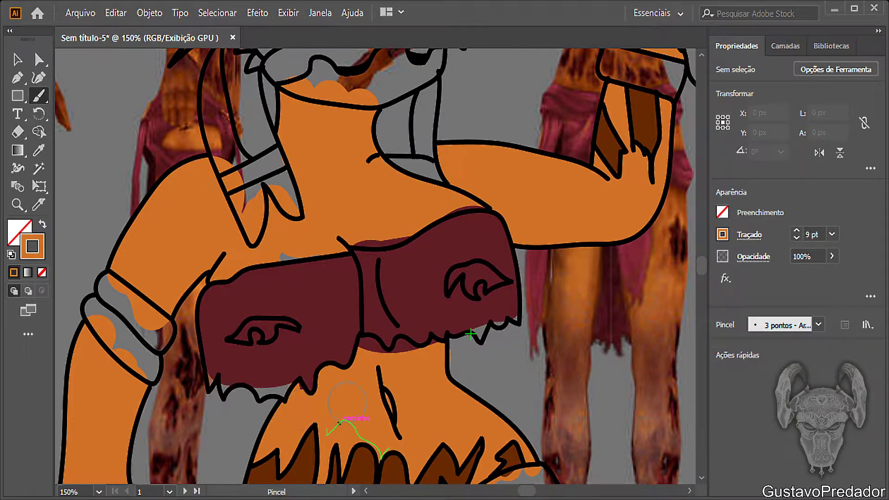
# Step: Set the orange stroke to 3 pt and clean up the skin along the chest wrap's upper edge and central hem
pyautogui.click(832, 235)
pyautogui.click(814, 300)
pyautogui.moveTo(279, 259); pyautogui.dragTo(298, 260)
pyautogui.moveTo(352, 240)
pyautogui.mouseDown()
pyautogui.moveTo(403, 238)
pyautogui.moveTo(395, 245)
pyautogui.mouseUp()
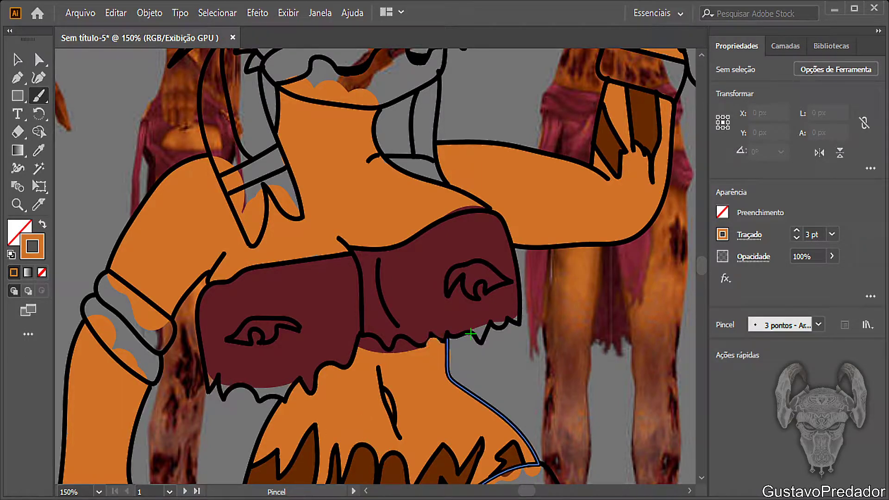
pyautogui.moveTo(419, 347)
pyautogui.mouseDown()
pyautogui.moveTo(362, 343)
pyautogui.moveTo(369, 350)
pyautogui.mouseUp()
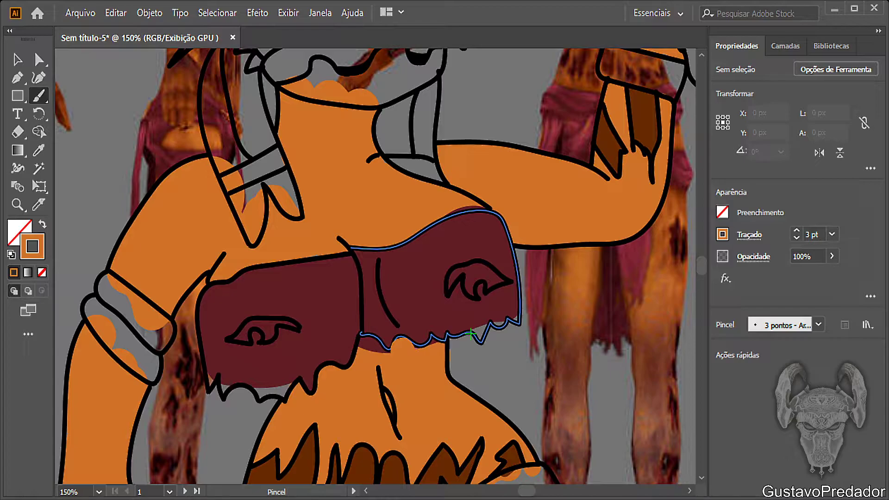
pyautogui.moveTo(446, 340); pyautogui.dragTo(390, 348)
pyautogui.moveTo(381, 354)
pyautogui.mouseDown()
pyautogui.moveTo(375, 343)
pyautogui.moveTo(372, 354)
pyautogui.mouseUp()
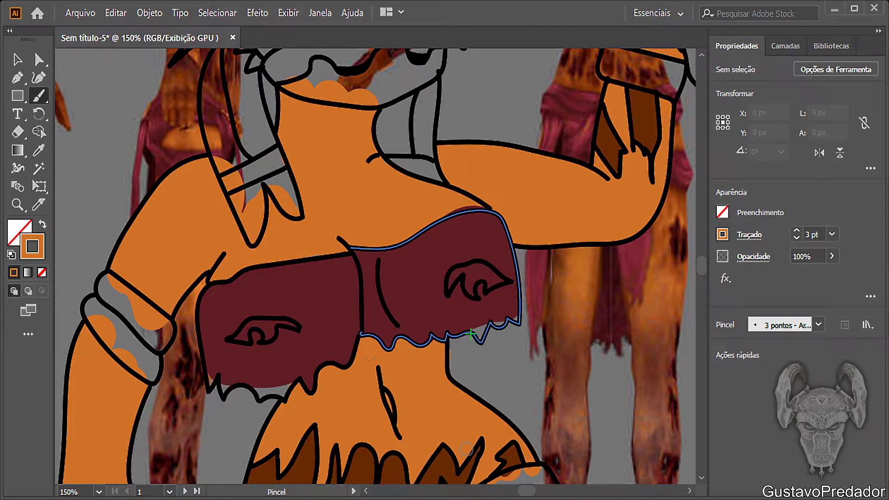
# Step: Sample the wrap's maroon and fill the ragged hem on the lowered arm's side with the 6 pt stroke
pyautogui.press('i')
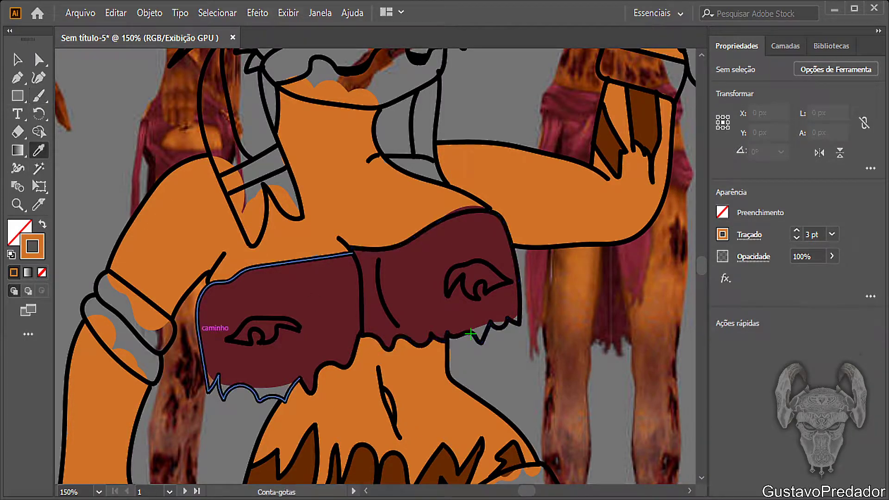
pyautogui.click(283, 357)
pyautogui.press('b')
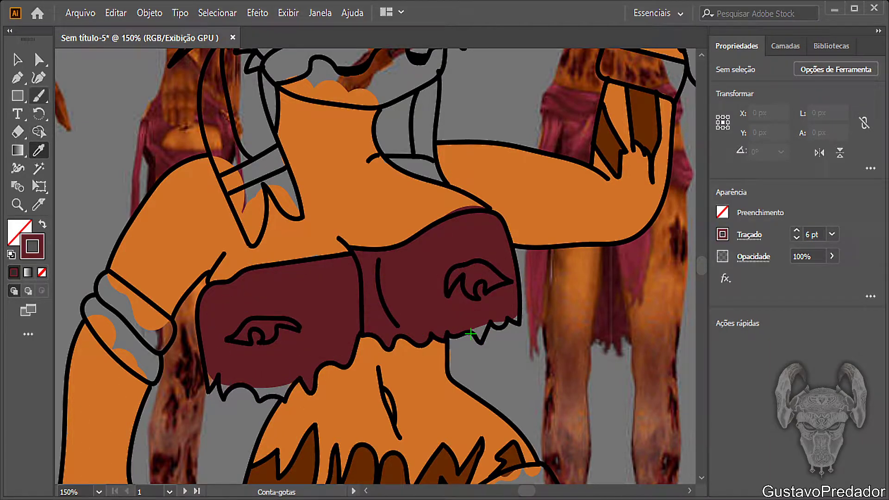
pyautogui.moveTo(284, 372); pyautogui.dragTo(280, 385)
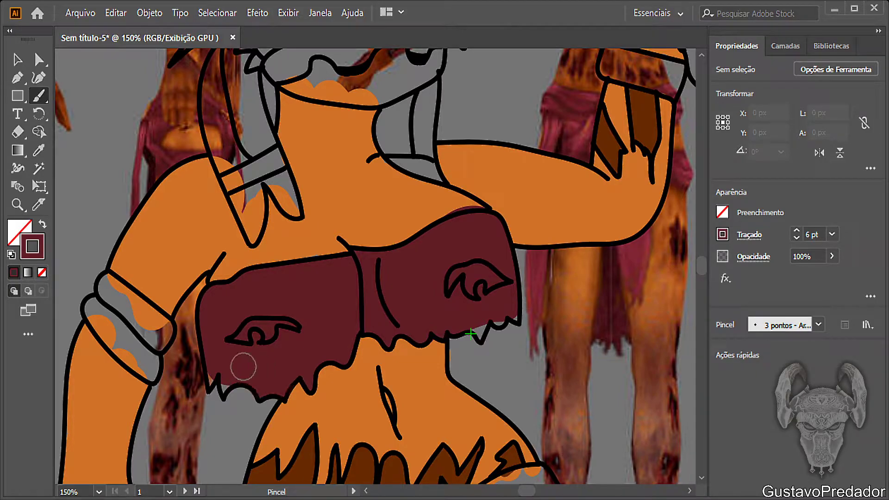
pyautogui.moveTo(217, 374); pyautogui.dragTo(223, 377)
# Step: Reduce the maroon stroke to 3 pt and fill the pointed hem corner on the wrap's lowered-arm side
pyautogui.click(17, 205)
pyautogui.moveTo(281, 408)
pyautogui.mouseDown()
pyautogui.moveTo(259, 408)
pyautogui.moveTo(325, 408)
pyautogui.mouseUp()
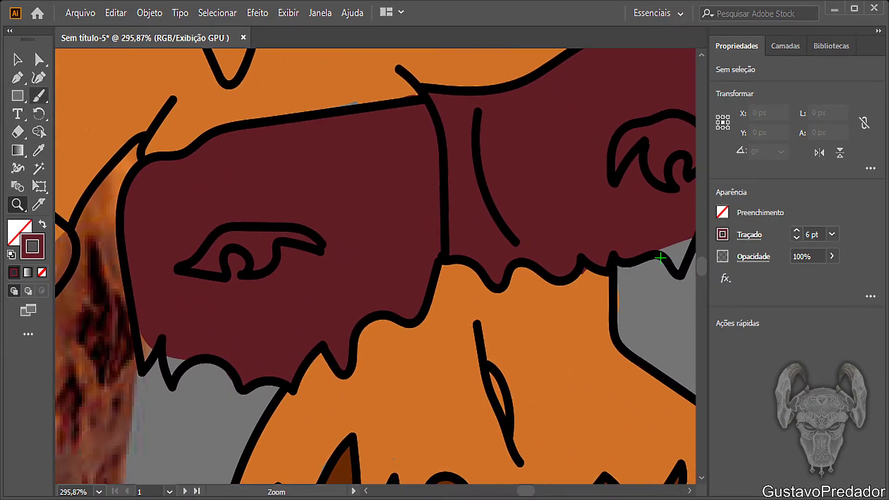
pyautogui.click(39, 96)
pyautogui.press('[')
pyautogui.press('[')
pyautogui.press('[')
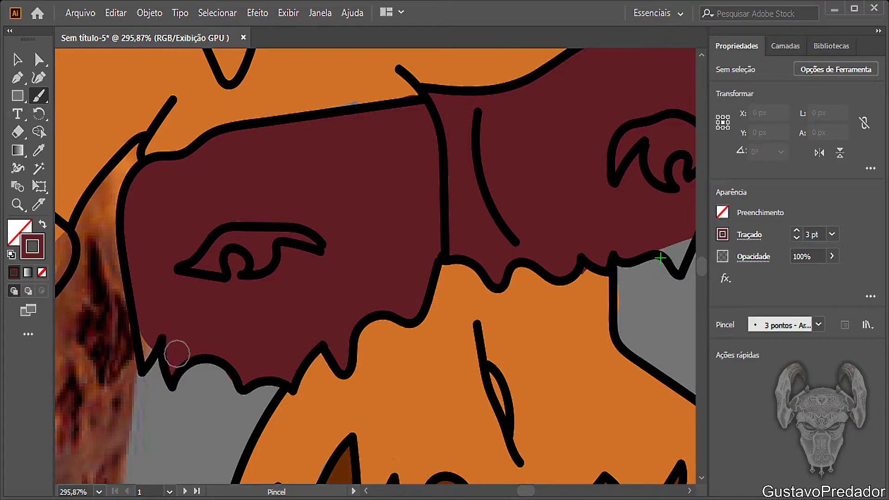
pyautogui.moveTo(146, 348); pyautogui.dragTo(149, 323)
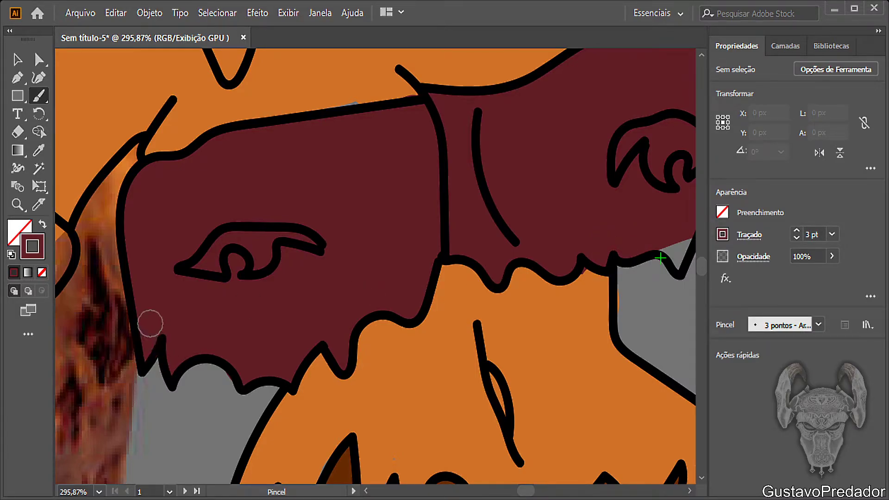
pyautogui.press('z')
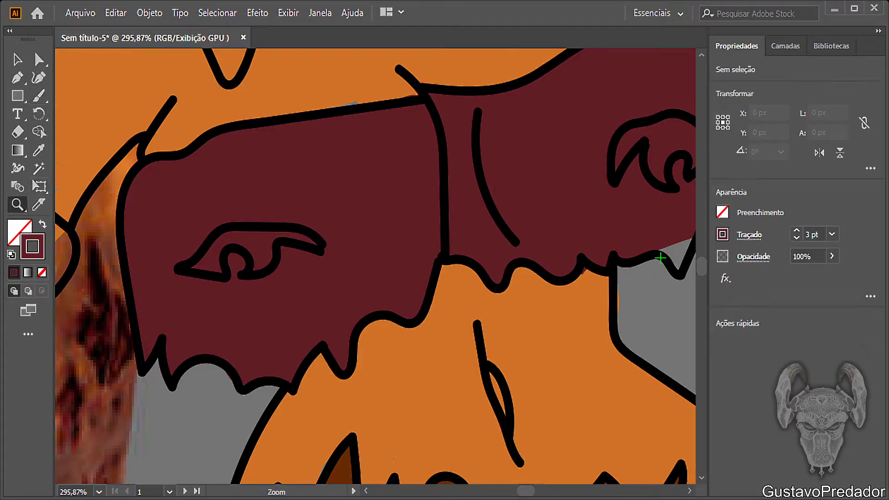
pyautogui.keyDown('alt'); pyautogui.click(381, 334); pyautogui.keyUp('alt')
pyautogui.keyDown('alt'); pyautogui.click(381, 334); pyautogui.keyUp('alt')
pyautogui.keyDown('alt'); pyautogui.click(381, 334); pyautogui.keyUp('alt')
pyautogui.scroll(2, 381, 334)
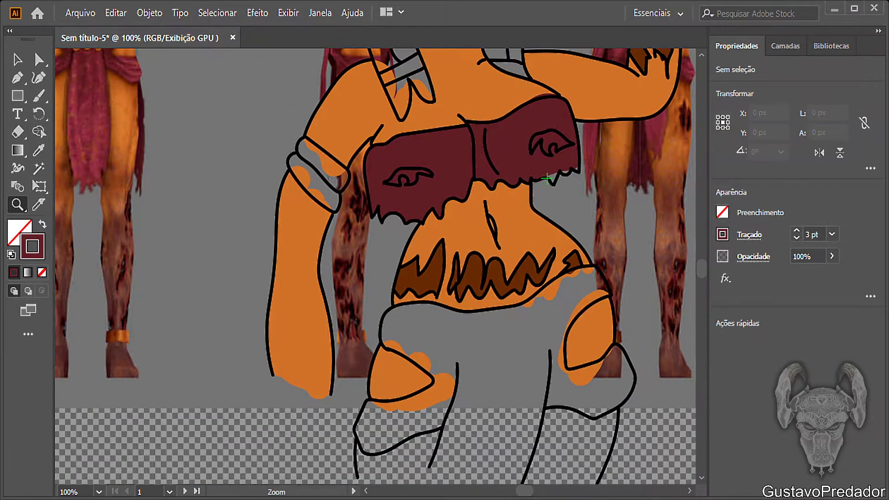
pyautogui.scroll(-3, 375, 267)
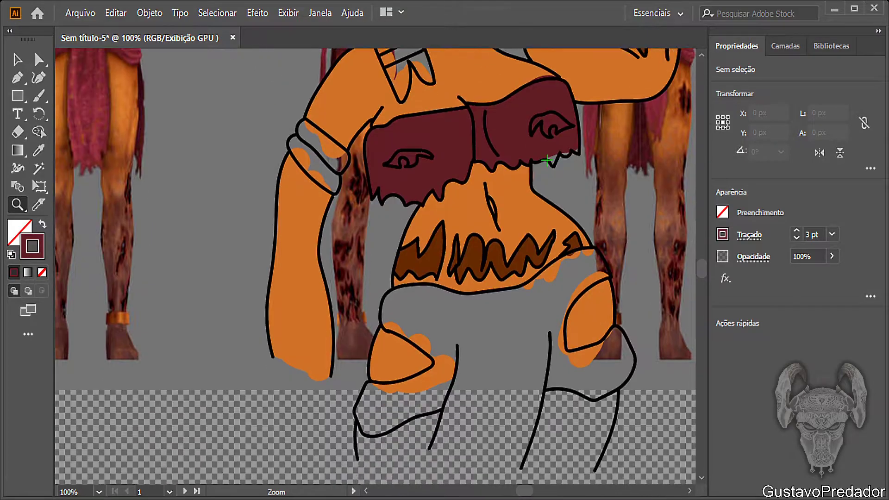
# Step: Set the maroon brush stroke to 17 pt and roughly fill the upper band of the waist cloth and the start of its central panel
pyautogui.press('b')
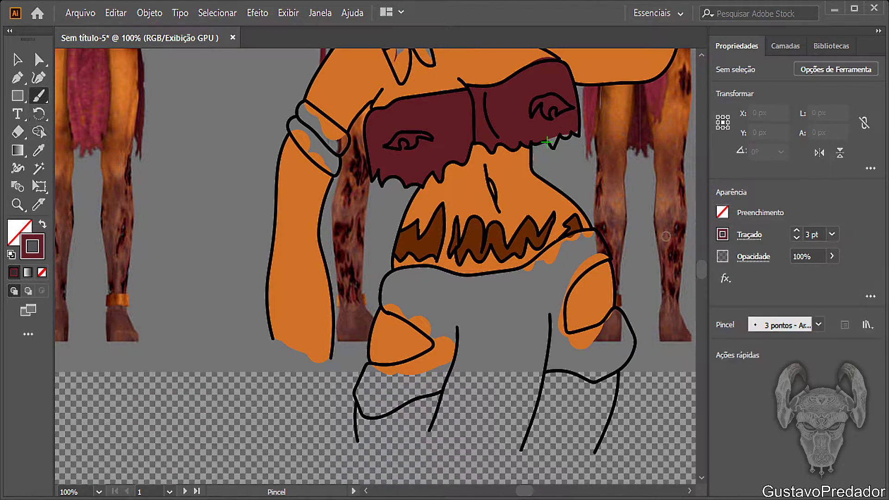
pyautogui.press(']')
pyautogui.press(']')
pyautogui.press(']')
pyautogui.press(']')
pyautogui.press(']')
pyautogui.press(']')
pyautogui.press(']')
pyautogui.press(']')
pyautogui.press(']')
pyautogui.press(']')
pyautogui.press(']')
pyautogui.press(']')
pyautogui.press(']')
pyautogui.press(']')
pyautogui.moveTo(458, 345)
pyautogui.mouseDown()
pyautogui.moveTo(484, 371)
pyautogui.moveTo(463, 412)
pyautogui.moveTo(479, 336)
pyautogui.moveTo(454, 303)
pyautogui.moveTo(438, 308)
pyautogui.moveTo(406, 293)
pyautogui.mouseUp()
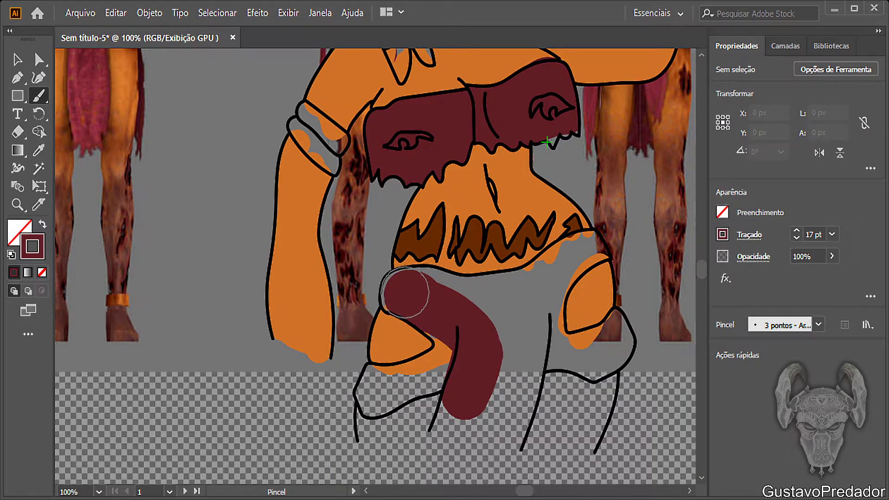
pyautogui.moveTo(419, 294)
pyautogui.mouseDown()
pyautogui.moveTo(407, 278)
pyautogui.moveTo(438, 277)
pyautogui.moveTo(470, 301)
pyautogui.moveTo(482, 292)
pyautogui.moveTo(490, 315)
pyautogui.moveTo(473, 280)
pyautogui.moveTo(486, 286)
pyautogui.moveTo(497, 316)
pyautogui.moveTo(505, 289)
pyautogui.moveTo(492, 299)
pyautogui.moveTo(547, 287)
pyautogui.mouseUp()
pyautogui.moveTo(539, 280)
pyautogui.mouseDown()
pyautogui.moveTo(550, 269)
pyautogui.moveTo(508, 332)
pyautogui.moveTo(570, 333)
pyautogui.mouseUp()
# Step: Reduce the maroon stroke to 3 pt and fill the ragged points of the chest wrap's hem on the raised-arm side
pyautogui.click(18, 204)
pyautogui.scroll(5, 505, 333)
pyautogui.moveTo(599, 140); pyautogui.dragTo(599, 250)
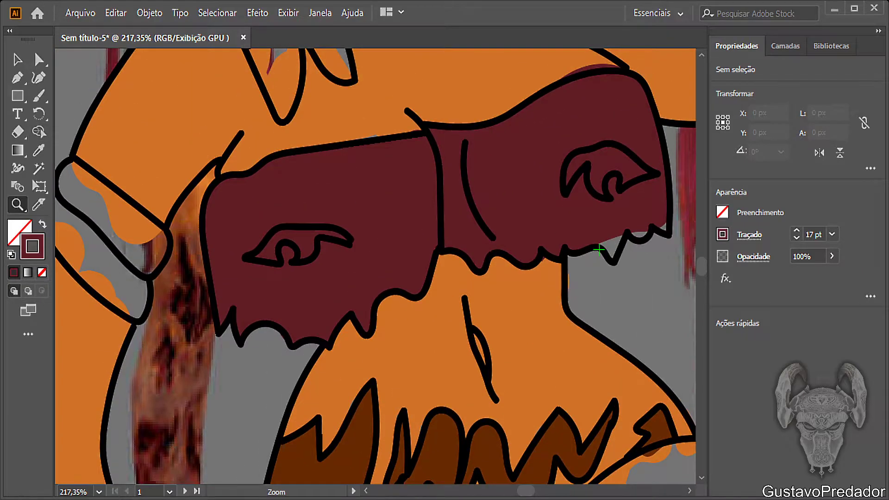
pyautogui.press('b')
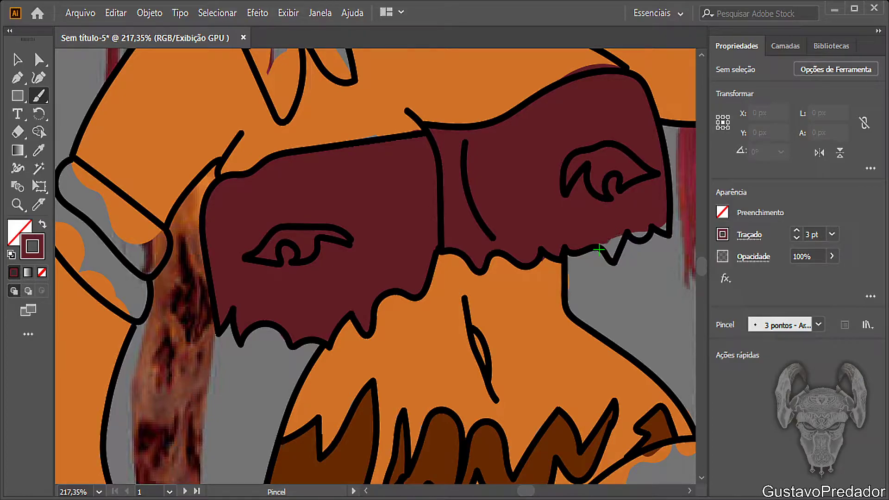
pyautogui.moveTo(613, 254); pyautogui.dragTo(623, 234)
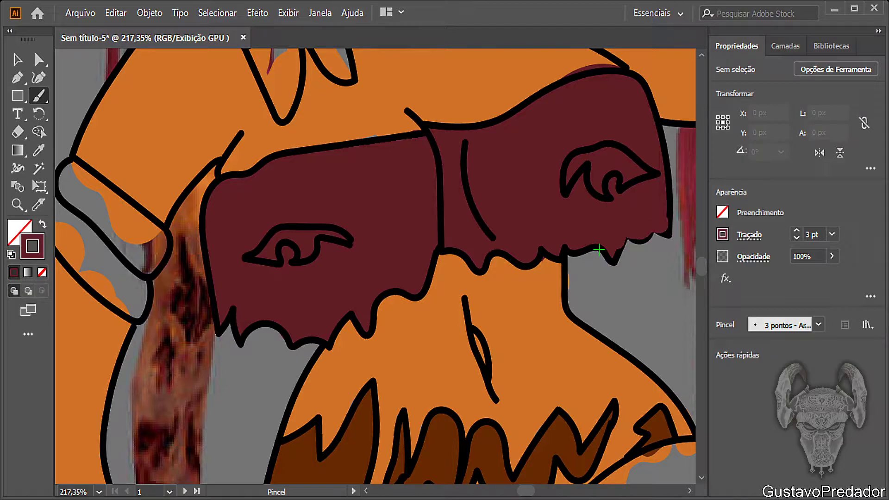
# Step: Set the maroon stroke to 11 pt and fill the waist cloth's upper edge up to the hip on the raised-arm side
pyautogui.scroll(-4, 445, 262)
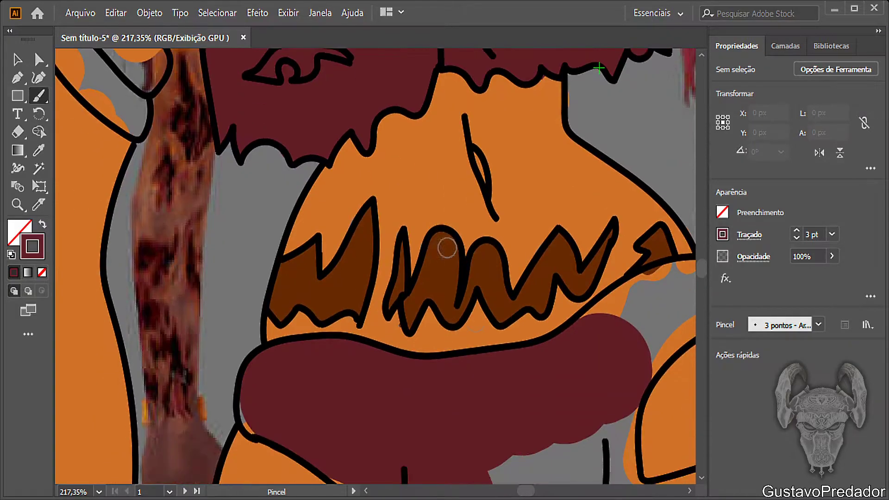
pyautogui.press(']')
pyautogui.press(']')
pyautogui.press(']')
pyautogui.press(']')
pyautogui.press(']')
pyautogui.press(']')
pyautogui.moveTo(605, 336); pyautogui.dragTo(602, 318)
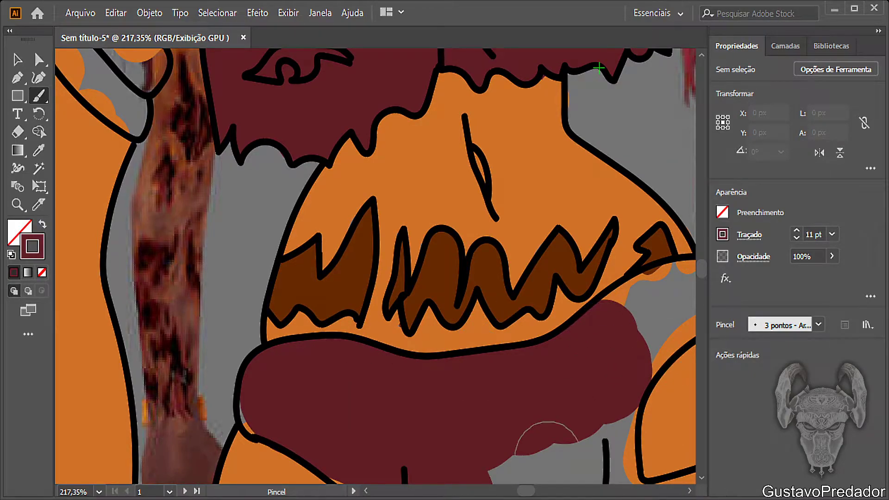
pyautogui.moveTo(526, 491); pyautogui.dragTo(528, 491)
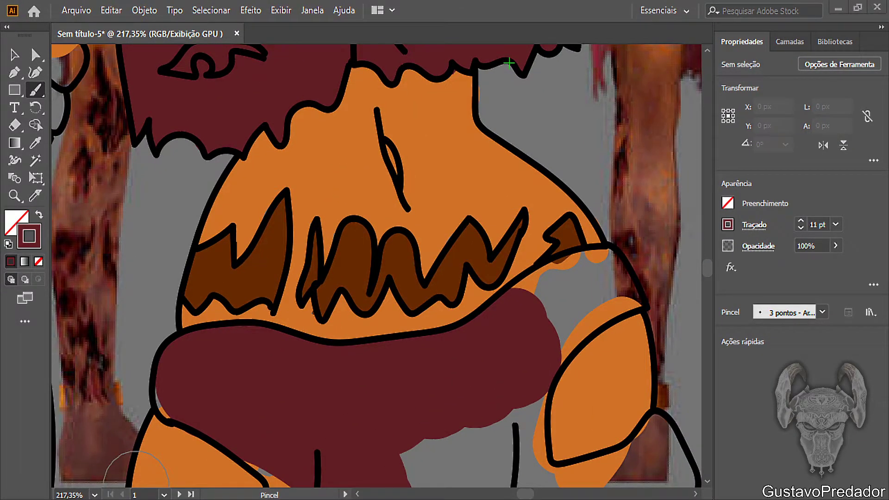
pyautogui.moveTo(528, 313)
pyautogui.mouseDown()
pyautogui.moveTo(575, 278)
pyautogui.moveTo(549, 266)
pyautogui.moveTo(593, 264)
pyautogui.moveTo(611, 278)
pyautogui.moveTo(625, 259)
pyautogui.moveTo(631, 299)
pyautogui.moveTo(616, 320)
pyautogui.moveTo(568, 352)
pyautogui.moveTo(535, 344)
pyautogui.mouseUp()
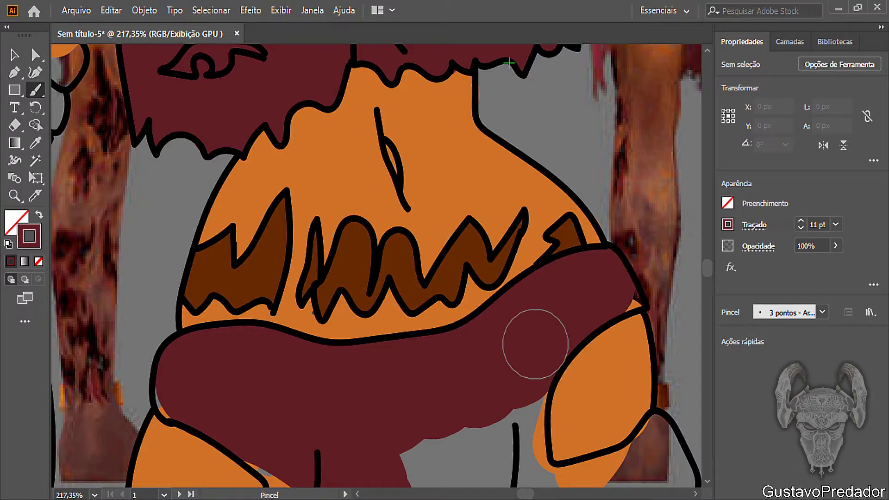
# Step: Reduce the maroon stroke to 4 pt and fill the narrow hip corner above the thigh on the raised-arm side
pyautogui.press('[')
pyautogui.press('[')
pyautogui.press('[')
pyautogui.press('[')
pyautogui.press('[')
pyautogui.press('[')
pyautogui.press('[')
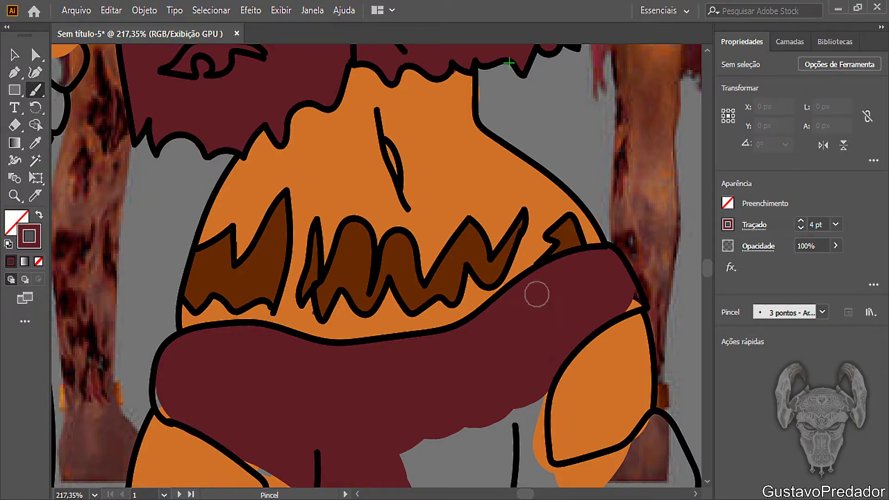
pyautogui.moveTo(631, 297); pyautogui.dragTo(629, 298)
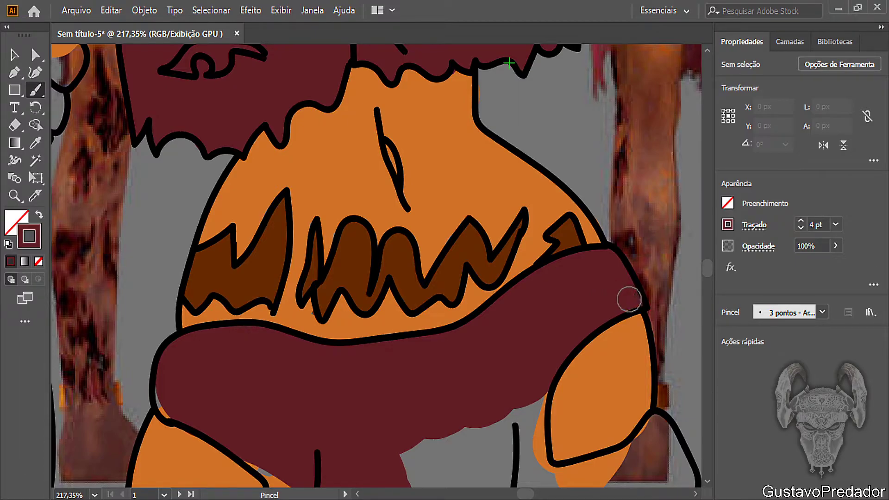
# Step: Set the maroon stroke to 11 pt and fill the upper central panel and the drape below the thigh on the lowered-arm side
pyautogui.scroll(-6, 397, 353)
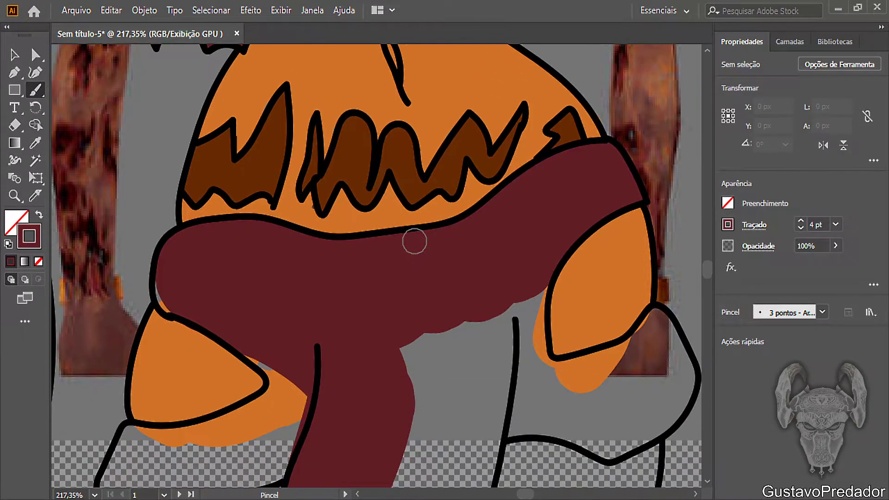
pyautogui.press(']')
pyautogui.press(']')
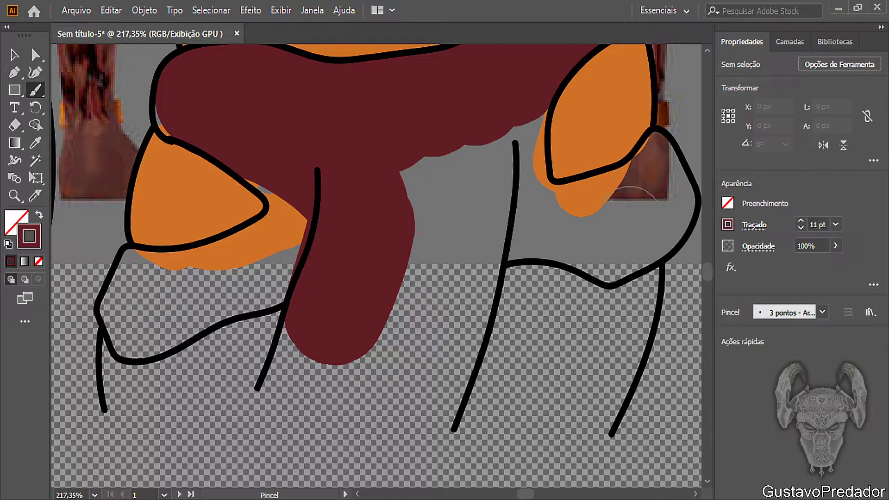
pyautogui.moveTo(515, 117)
pyautogui.mouseDown()
pyautogui.moveTo(505, 171)
pyautogui.moveTo(428, 297)
pyautogui.moveTo(458, 169)
pyautogui.moveTo(401, 179)
pyautogui.moveTo(339, 218)
pyautogui.moveTo(306, 206)
pyautogui.mouseUp()
pyautogui.moveTo(317, 171)
pyautogui.mouseDown()
pyautogui.moveTo(261, 192)
pyautogui.moveTo(276, 168)
pyautogui.mouseUp()
pyautogui.moveTo(301, 229)
pyautogui.mouseDown()
pyautogui.moveTo(191, 285)
pyautogui.moveTo(121, 277)
pyautogui.moveTo(118, 296)
pyautogui.moveTo(149, 284)
pyautogui.moveTo(165, 328)
pyautogui.moveTo(134, 284)
pyautogui.moveTo(153, 263)
pyautogui.moveTo(134, 283)
pyautogui.moveTo(129, 313)
pyautogui.moveTo(139, 331)
pyautogui.moveTo(199, 331)
pyautogui.moveTo(289, 280)
pyautogui.moveTo(307, 250)
pyautogui.mouseUp()
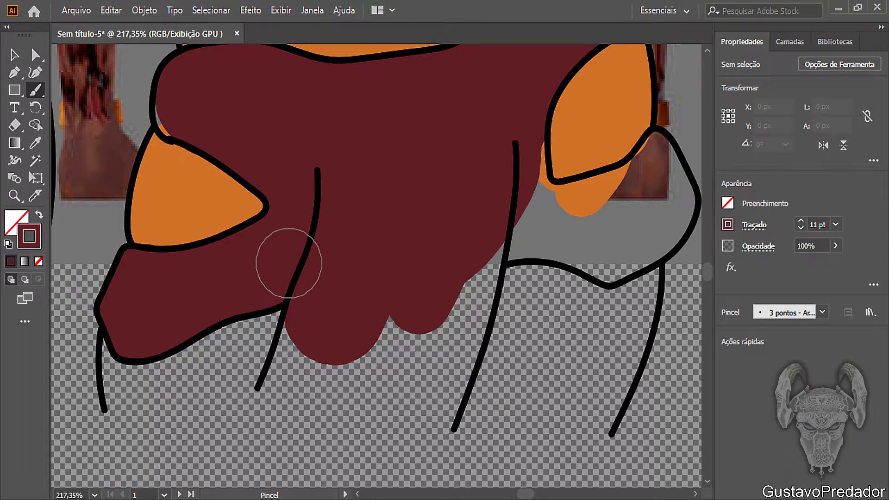
# Step: Fill the rest of the central panel and repaint the drape below the raised-arm side thigh with the 11 pt maroon stroke
pyautogui.moveTo(514, 154)
pyautogui.mouseDown()
pyautogui.moveTo(519, 216)
pyautogui.moveTo(463, 279)
pyautogui.moveTo(445, 339)
pyautogui.moveTo(457, 340)
pyautogui.moveTo(390, 352)
pyautogui.mouseUp()
pyautogui.moveTo(516, 223)
pyautogui.mouseDown()
pyautogui.moveTo(533, 218)
pyautogui.moveTo(579, 230)
pyautogui.moveTo(614, 254)
pyautogui.moveTo(634, 222)
pyautogui.moveTo(671, 218)
pyautogui.moveTo(674, 241)
pyautogui.moveTo(669, 195)
pyautogui.moveTo(688, 204)
pyautogui.moveTo(633, 157)
pyautogui.moveTo(598, 185)
pyautogui.moveTo(521, 167)
pyautogui.mouseUp()
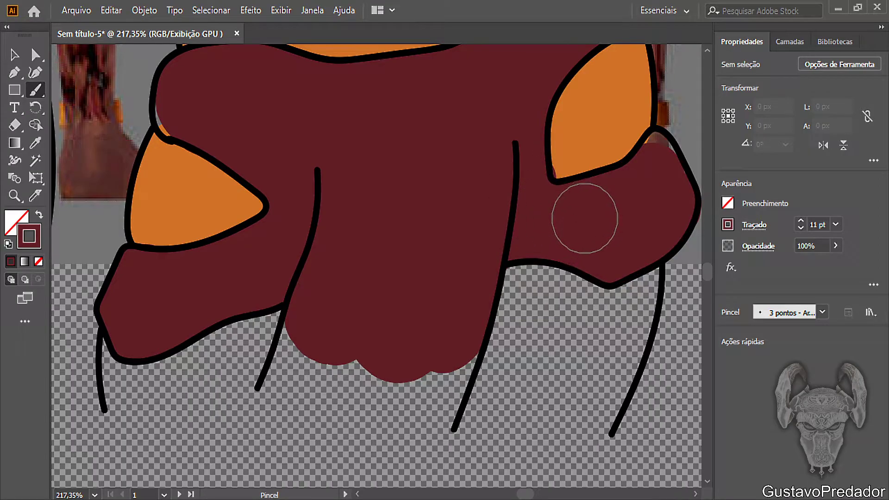
pyautogui.hotkey('ctrl', 'z')
pyautogui.moveTo(519, 179)
pyautogui.mouseDown()
pyautogui.moveTo(532, 212)
pyautogui.moveTo(553, 223)
pyautogui.moveTo(543, 227)
pyautogui.moveTo(621, 250)
pyautogui.moveTo(658, 223)
pyautogui.moveTo(674, 229)
pyautogui.moveTo(681, 200)
pyautogui.moveTo(658, 182)
pyautogui.moveTo(657, 167)
pyautogui.moveTo(632, 169)
pyautogui.moveTo(607, 190)
pyautogui.moveTo(581, 186)
pyautogui.mouseUp()
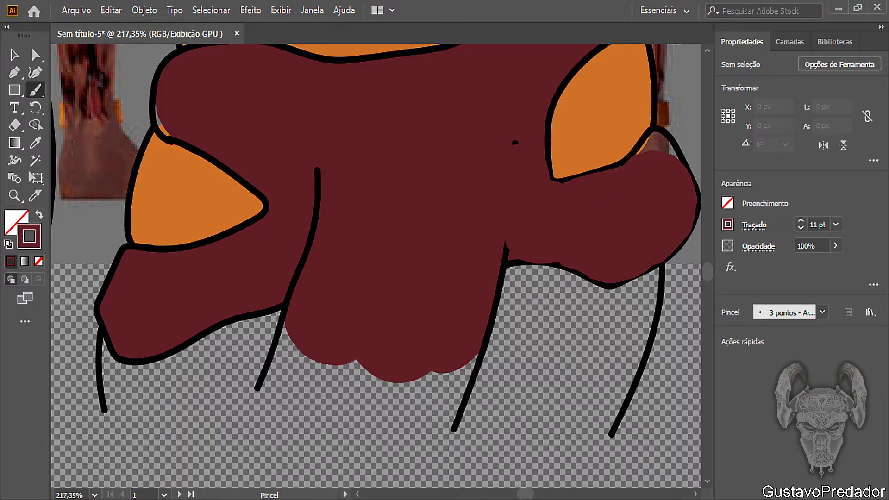
# Step: Reduce the maroon stroke to 5 pt and fill the drape's pointed upper tip beside the raised-arm side thigh
pyautogui.press('[')
pyautogui.press('[')
pyautogui.press('[')
pyautogui.press('[')
pyautogui.press('[')
pyautogui.press('[')
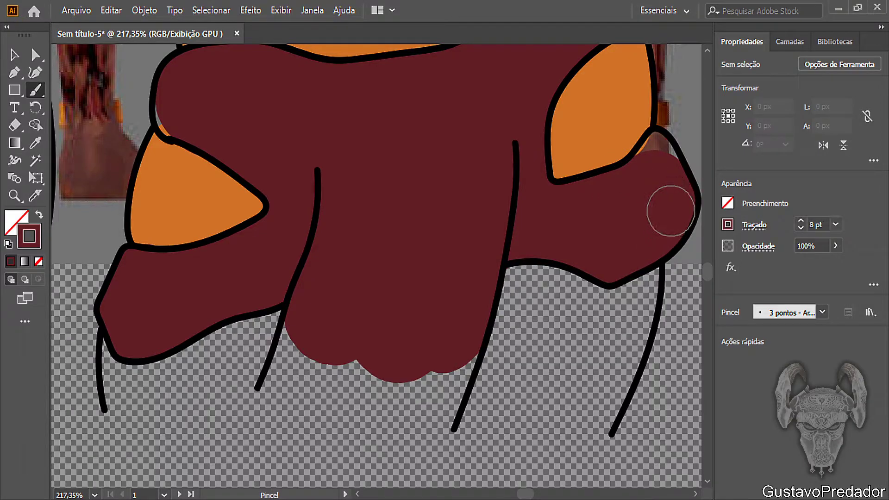
pyautogui.moveTo(645, 159); pyautogui.dragTo(651, 146)
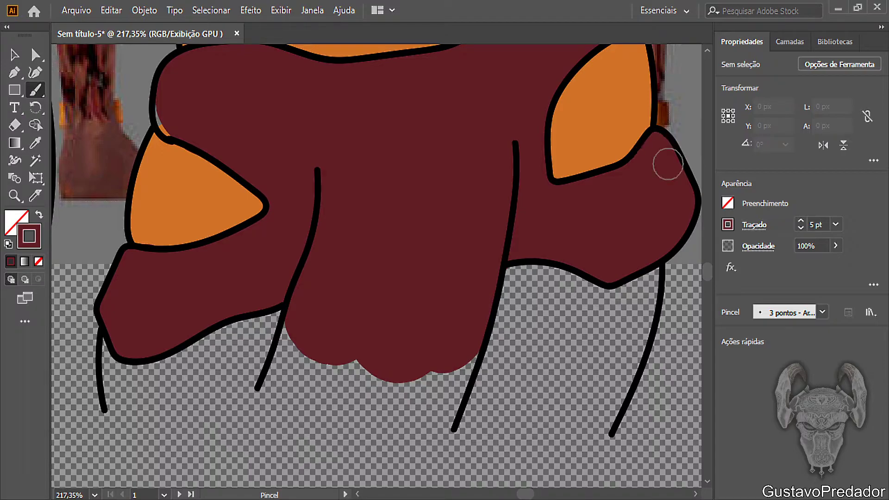
# Step: Sample the near-black of the braid end on the front-view reference figure and return to the Paintbrush
pyautogui.scroll(15, 243, 238)
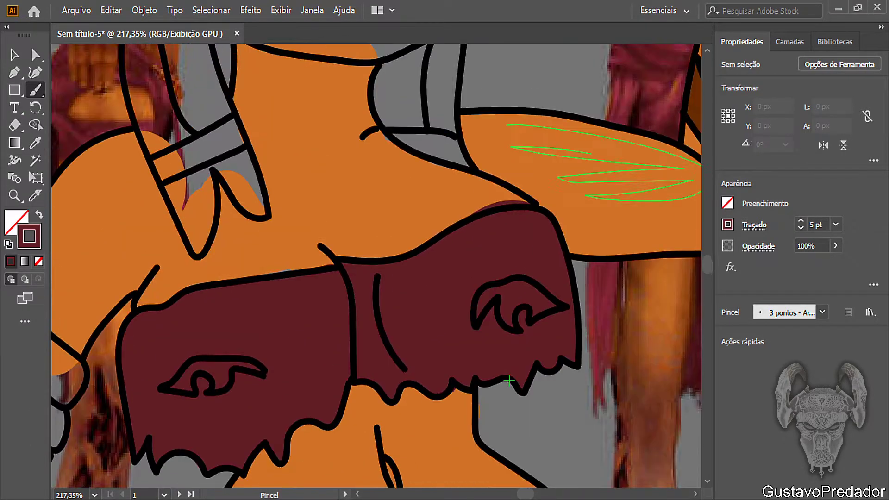
pyautogui.scroll(15, 509, 380)
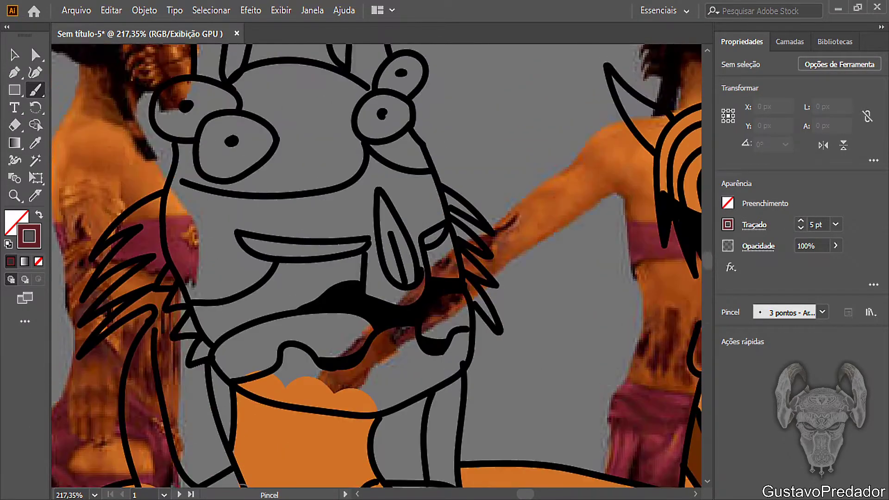
pyautogui.scroll(3, 242, 341)
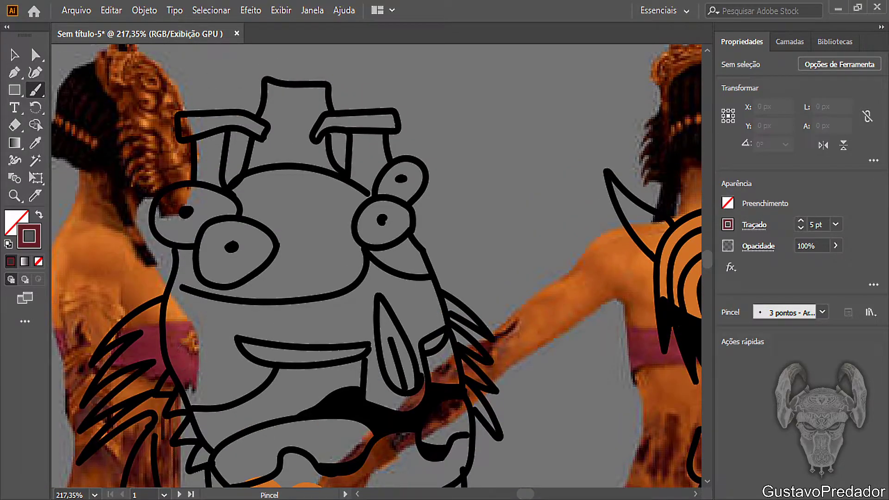
pyautogui.hscroll(-12, 376, 266)
pyautogui.hscroll(7, 376, 265)
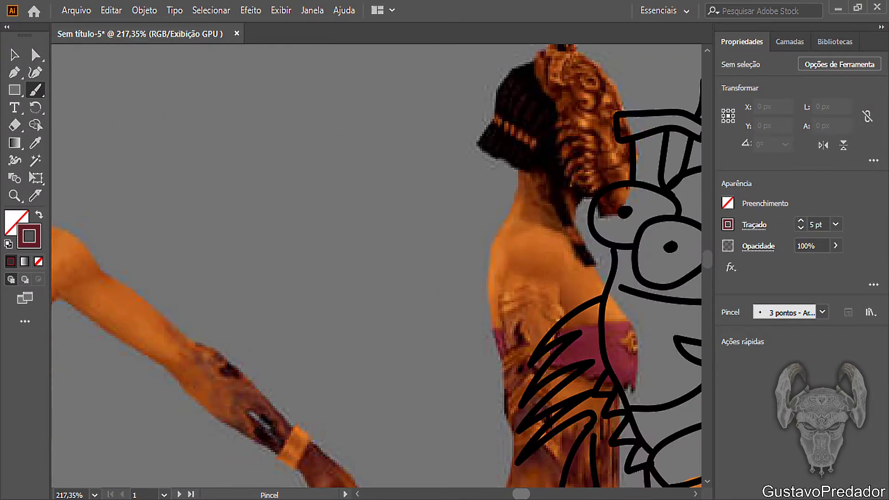
pyautogui.hscroll(-4, 376, 265)
pyautogui.hscroll(-10, 376, 267)
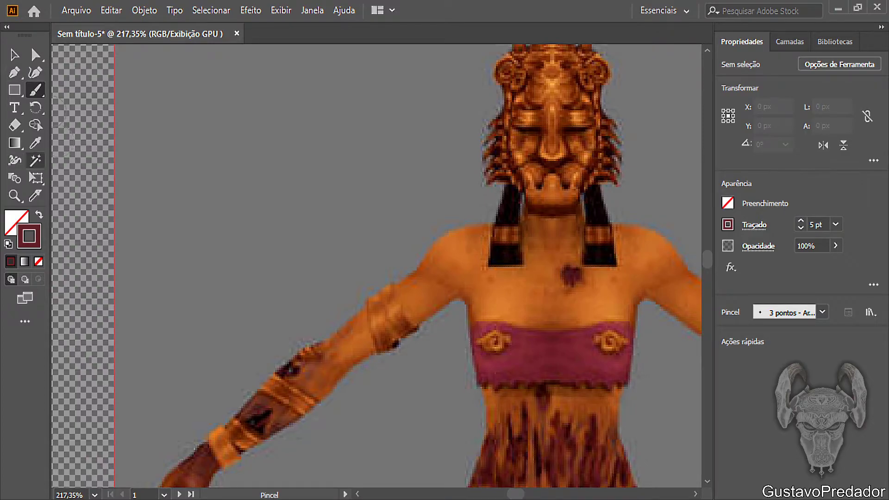
pyautogui.click(35, 142)
pyautogui.click(506, 255)
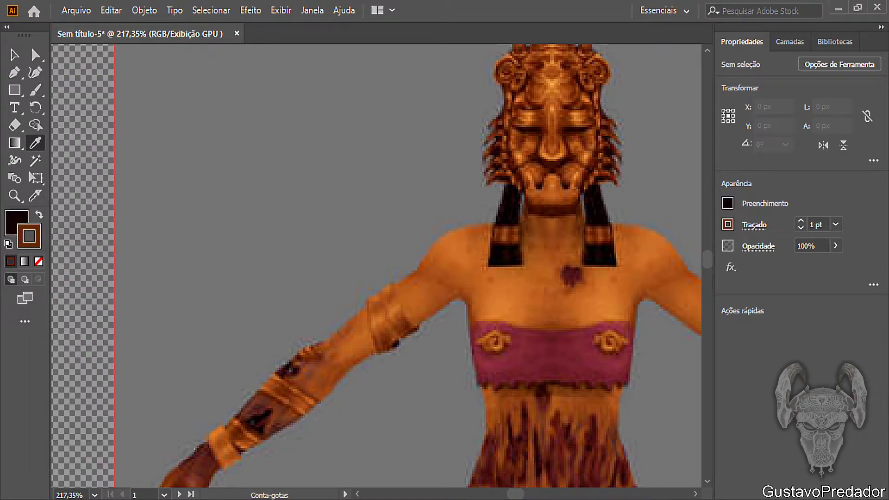
pyautogui.click(35, 90)
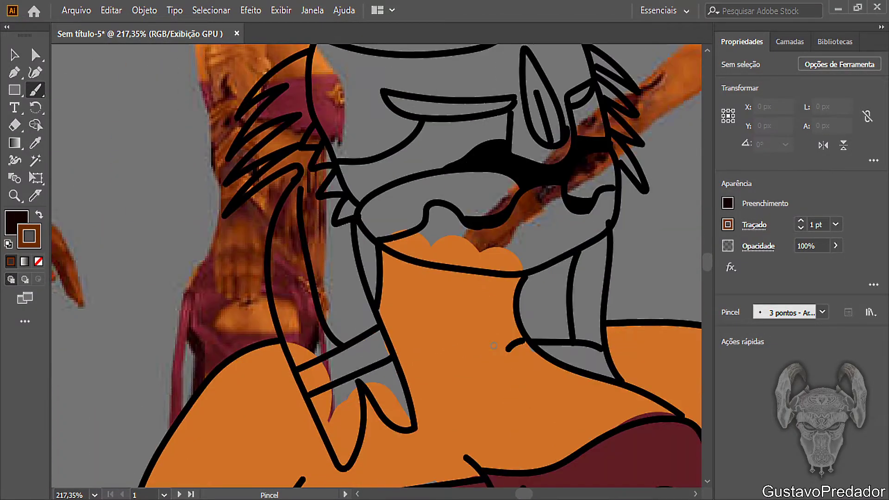
# Step: Remove the brown test stroke, make the near-black the stroke color without fill, and paint a 9 pt patch in the hair lock
pyautogui.scroll(-3, 493, 346)
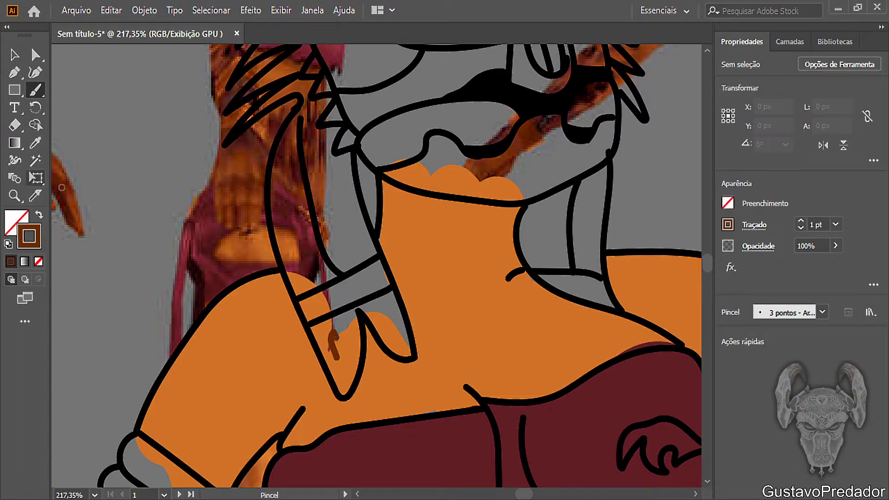
pyautogui.hotkey('ctrl', 'z')
pyautogui.hotkey('shift', 'x')
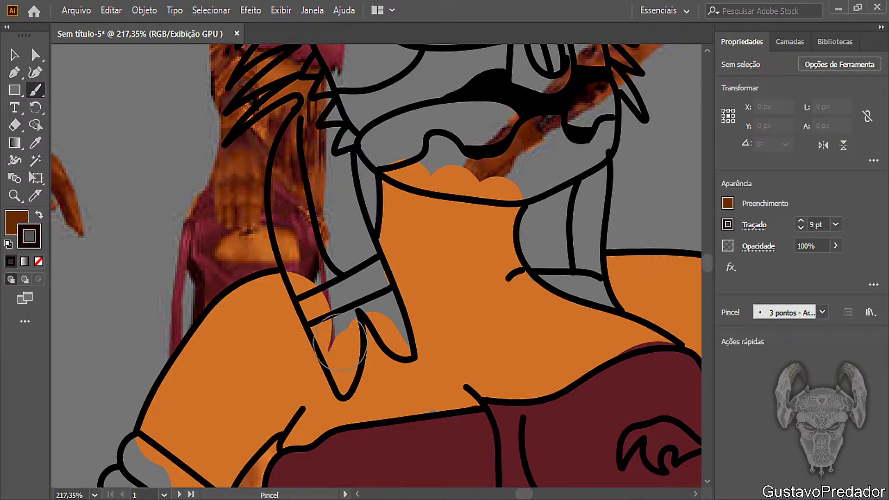
pyautogui.moveTo(302, 201); pyautogui.dragTo(305, 233)
pyautogui.press('/')
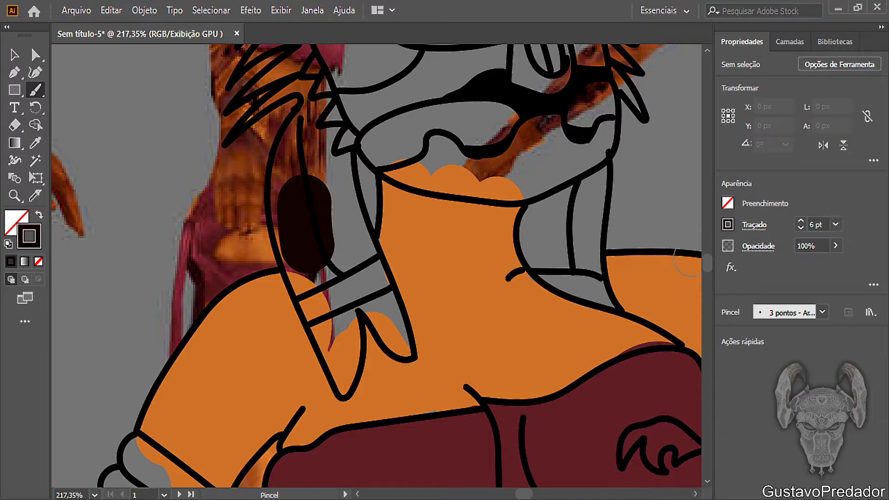
pyautogui.moveTo(295, 289); pyautogui.dragTo(330, 268)
pyautogui.hotkey('ctrl', 'z')
pyautogui.moveTo(298, 288)
pyautogui.mouseDown()
pyautogui.moveTo(369, 246)
pyautogui.moveTo(347, 169)
pyautogui.mouseUp()
pyautogui.hotkey('ctrl', 'z')
# Step: Fill the inner strand, the base above the band and the outer edge of the hair lock with a 3 pt near-black stroke
pyautogui.moveTo(345, 155)
pyautogui.mouseDown()
pyautogui.moveTo(340, 178)
pyautogui.moveTo(373, 252)
pyautogui.mouseUp()
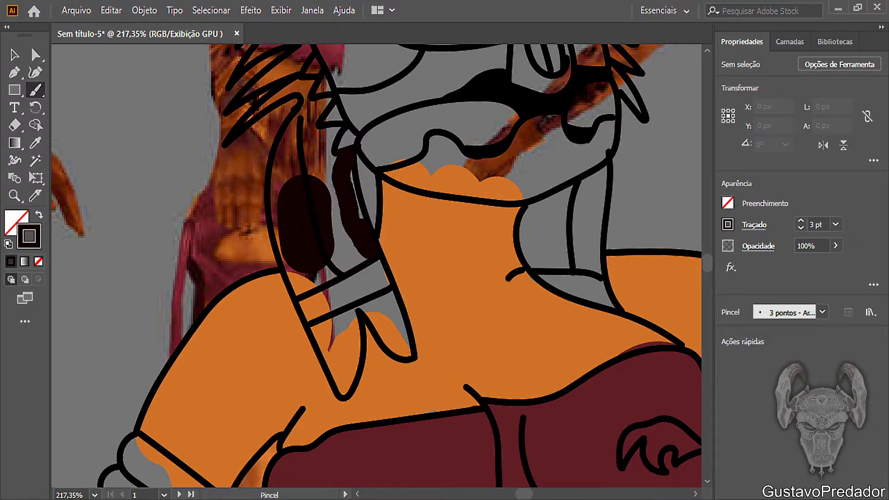
pyautogui.moveTo(344, 211)
pyautogui.mouseDown()
pyautogui.moveTo(357, 257)
pyautogui.moveTo(294, 285)
pyautogui.mouseUp()
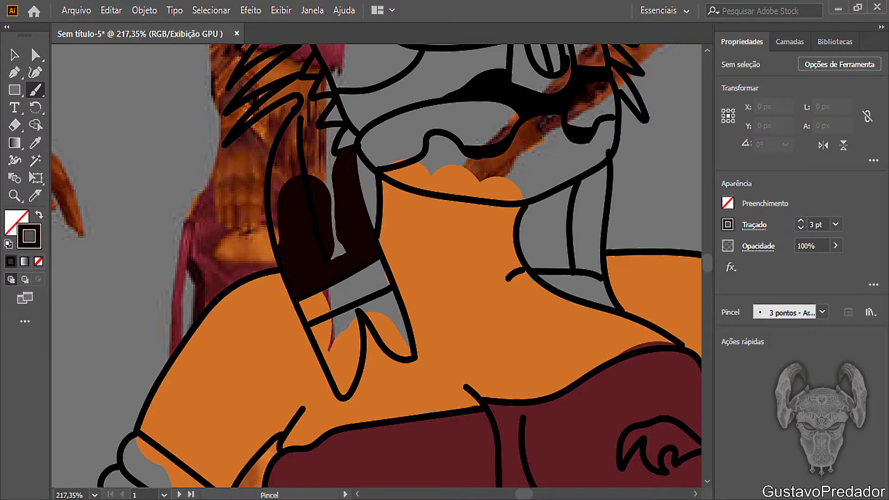
pyautogui.moveTo(277, 194); pyautogui.dragTo(291, 136)
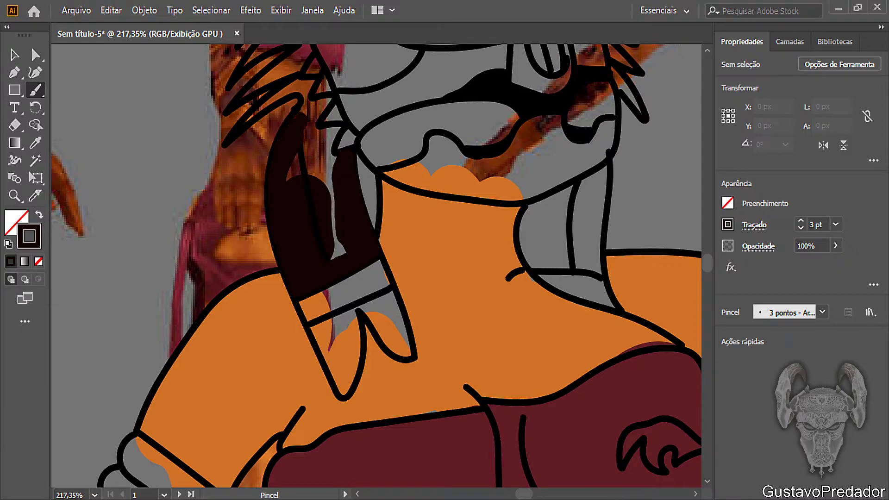
# Step: Fill the upper end and remaining gaps along the middle of the long hair lock with a 3 pt near-black stroke
pyautogui.moveTo(318, 109); pyautogui.dragTo(322, 108)
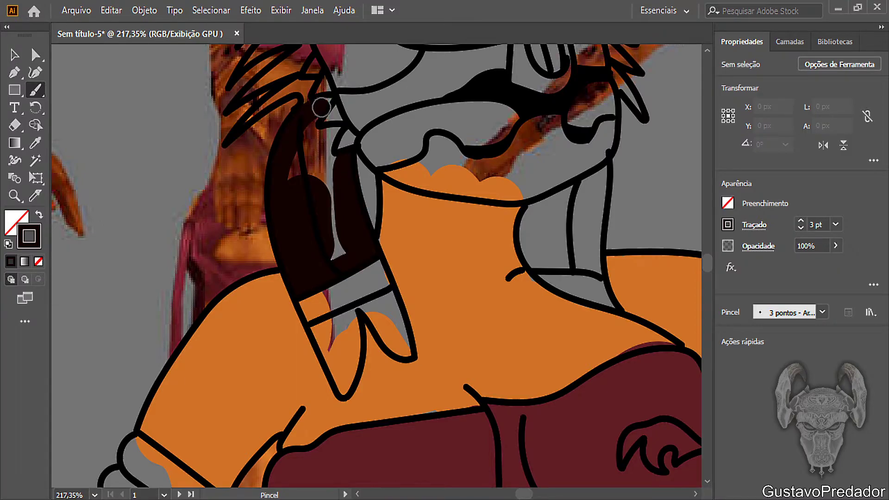
pyautogui.scroll(10, 234, 198)
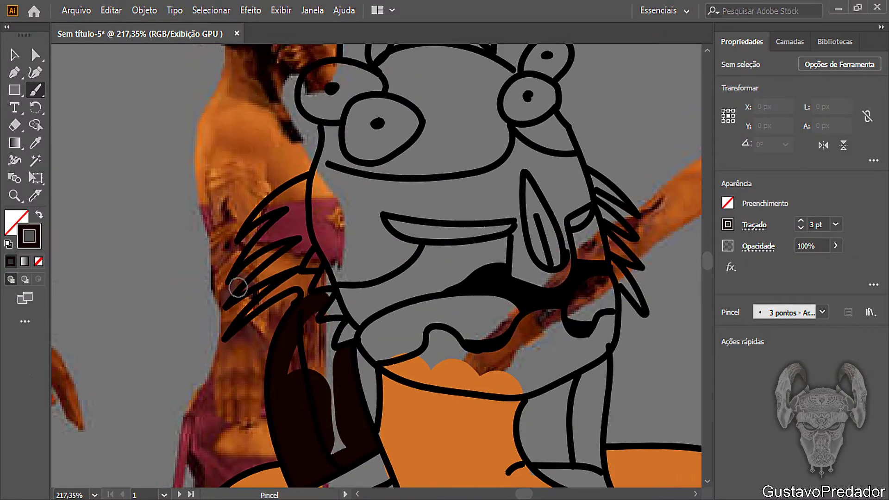
pyautogui.scroll(-8, 238, 375)
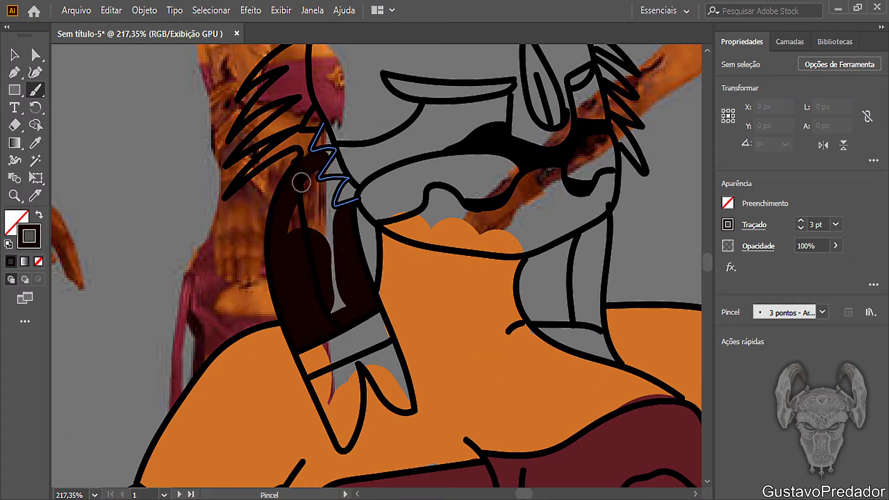
pyautogui.moveTo(311, 173); pyautogui.dragTo(294, 226)
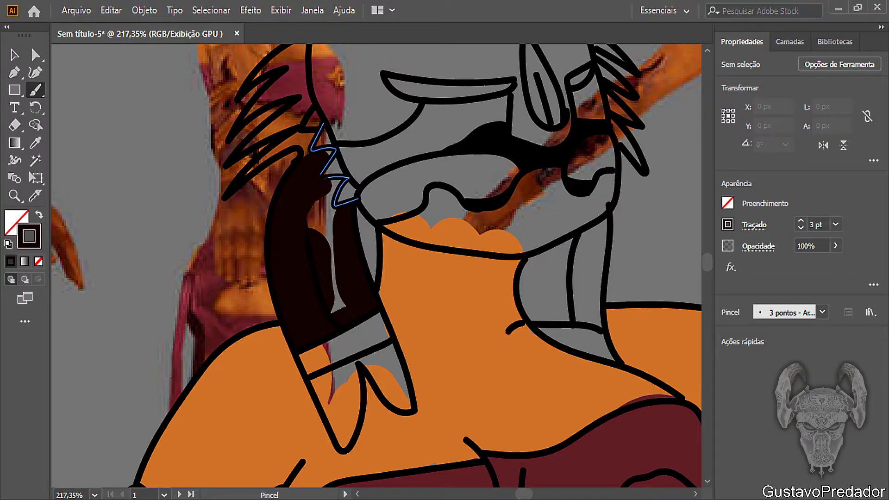
pyautogui.moveTo(328, 185); pyautogui.dragTo(282, 243)
pyautogui.moveTo(327, 191)
pyautogui.mouseDown()
pyautogui.moveTo(318, 211)
pyautogui.moveTo(328, 241)
pyautogui.mouseUp()
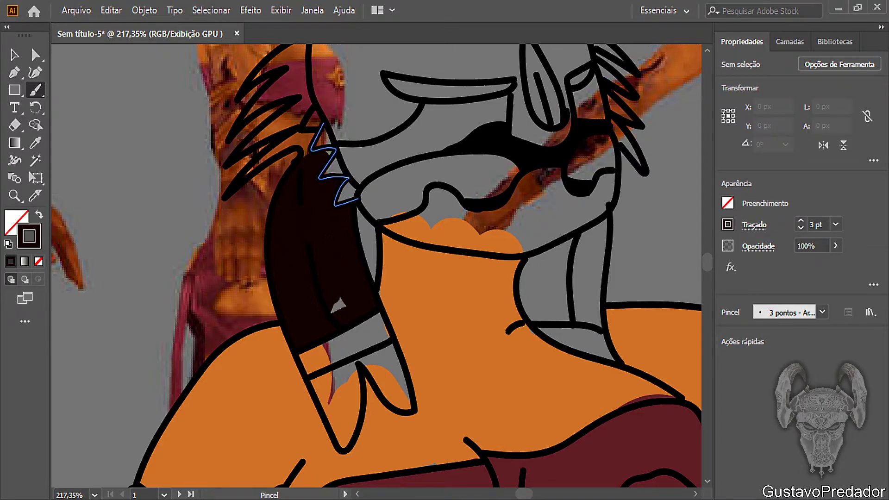
pyautogui.moveTo(324, 278); pyautogui.dragTo(339, 307)
# Step: Fill the two hair tips below the band and the lock's top edge beside the jaw spikes with near-black
pyautogui.moveTo(343, 441)
pyautogui.mouseDown()
pyautogui.moveTo(313, 379)
pyautogui.moveTo(378, 360)
pyautogui.moveTo(408, 405)
pyautogui.moveTo(380, 351)
pyautogui.mouseUp()
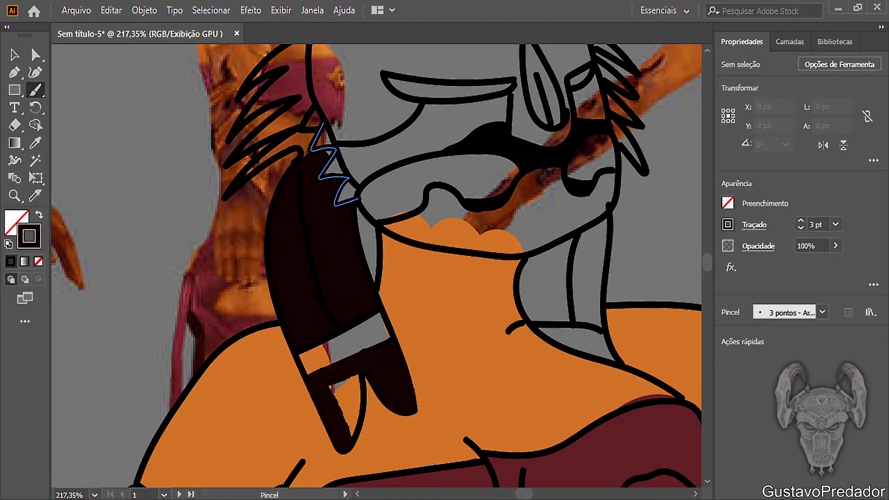
pyautogui.moveTo(355, 388)
pyautogui.mouseDown()
pyautogui.moveTo(348, 419)
pyautogui.moveTo(336, 388)
pyautogui.mouseUp()
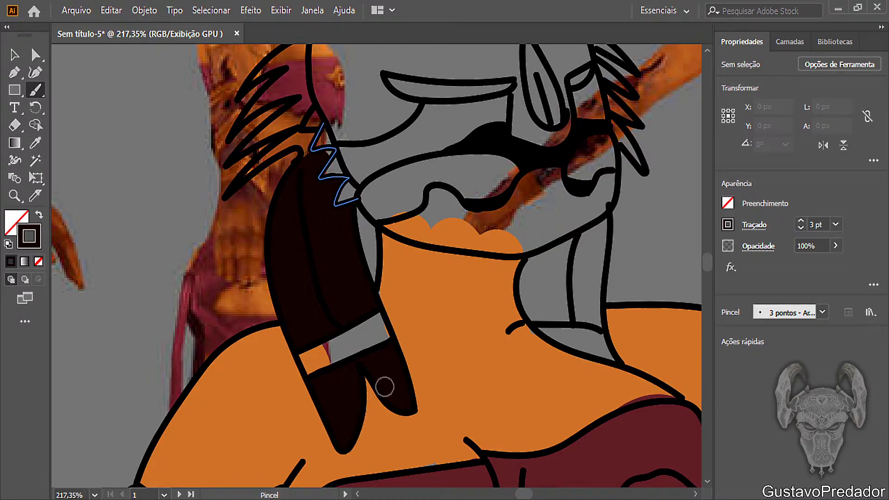
pyautogui.scroll(5, 317, 410)
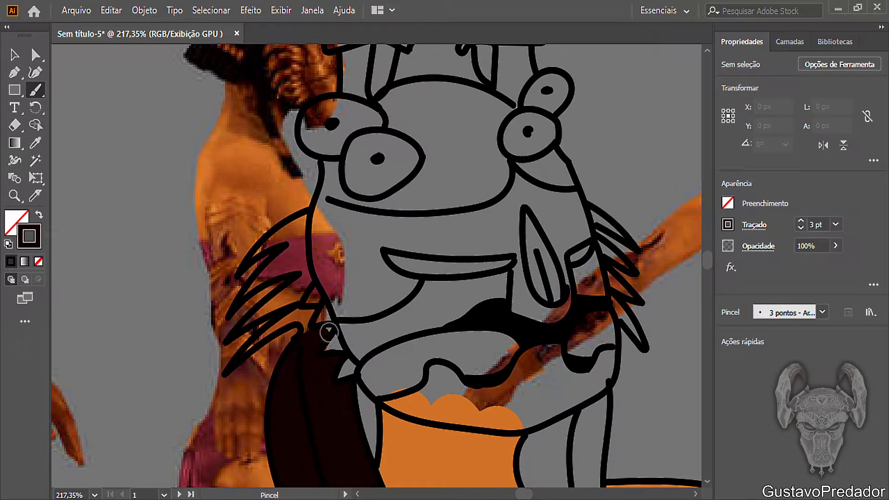
pyautogui.moveTo(325, 330); pyautogui.dragTo(318, 397)
# Step: Enlarge the near-black stroke to 8 pt and fill the second hair lock on the raised-arm side of the neck
pyautogui.hscroll(1, 376, 264)
pyautogui.hscroll(-4, 376, 265)
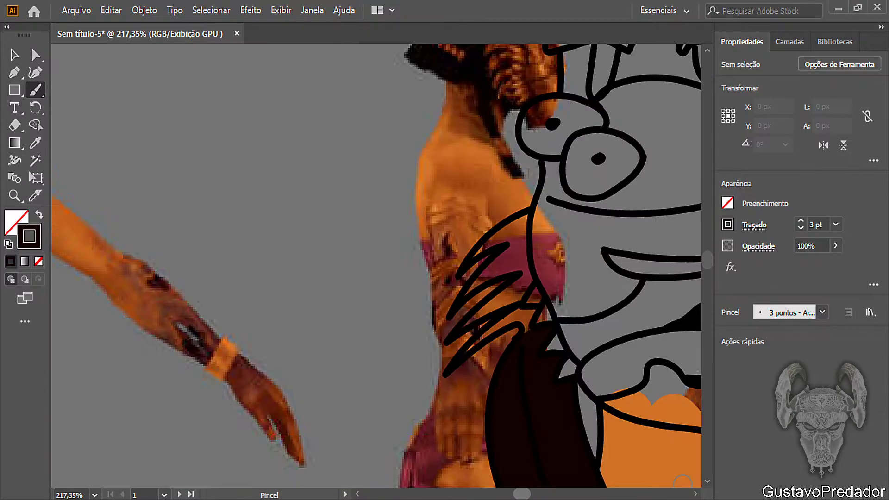
pyautogui.hscroll(6, 376, 265)
pyautogui.hscroll(-4, 544, 172)
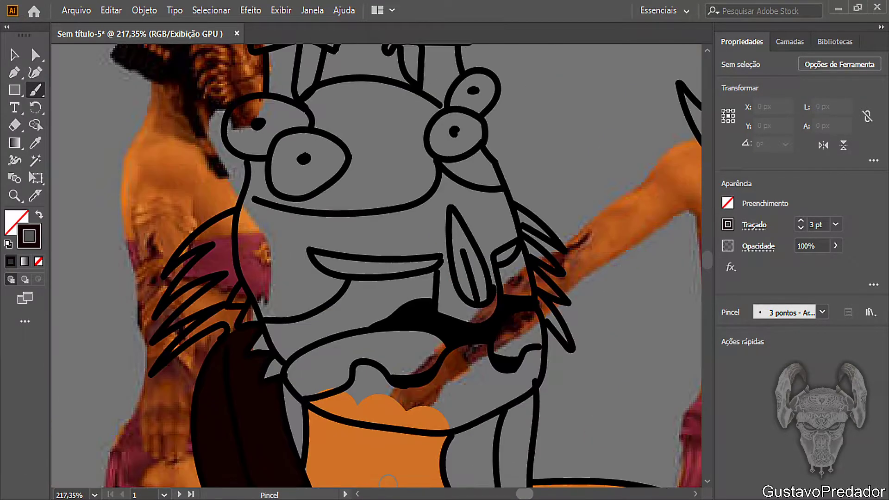
pyautogui.scroll(-5, 529, 211)
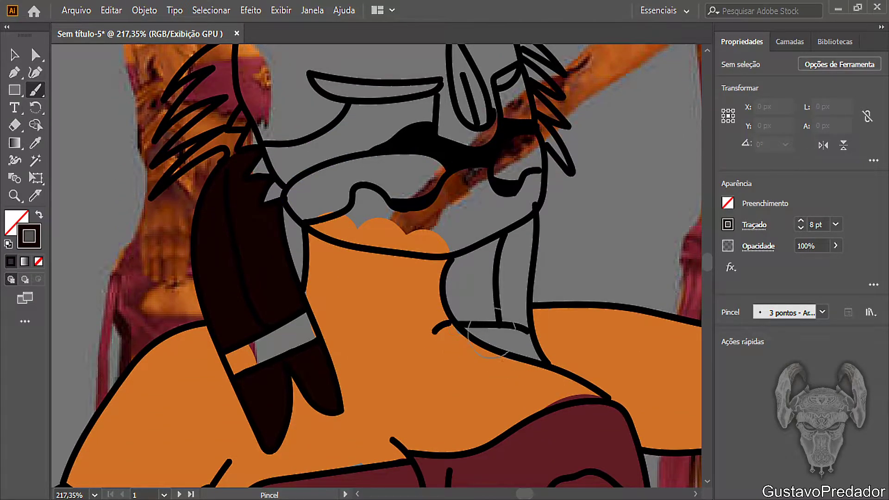
pyautogui.moveTo(505, 314)
pyautogui.mouseDown()
pyautogui.moveTo(468, 308)
pyautogui.moveTo(458, 273)
pyautogui.moveTo(479, 255)
pyautogui.moveTo(505, 252)
pyautogui.moveTo(526, 211)
pyautogui.moveTo(517, 289)
pyautogui.mouseUp()
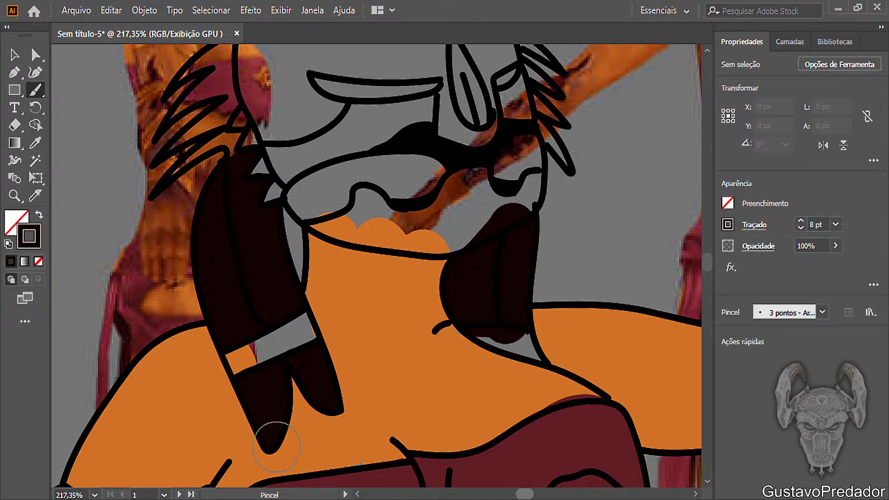
# Step: Sample a brown for the hair bands from the front-view reference figure and return to the Paintbrush
pyautogui.scroll(-1, 275, 403)
pyautogui.moveTo(525, 494)
pyautogui.mouseDown()
pyautogui.moveTo(511, 494)
pyautogui.moveTo(521, 494)
pyautogui.mouseUp()
pyautogui.scroll(12, 362, 417)
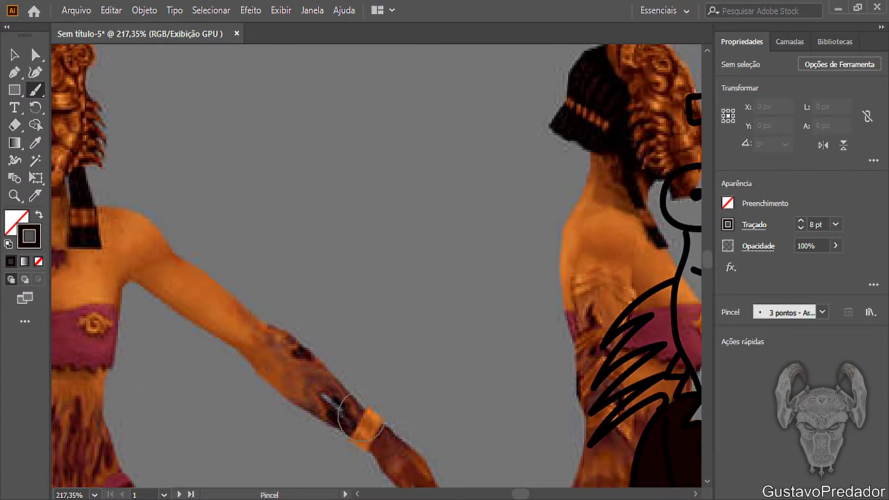
pyautogui.moveTo(521, 493); pyautogui.dragTo(519, 494)
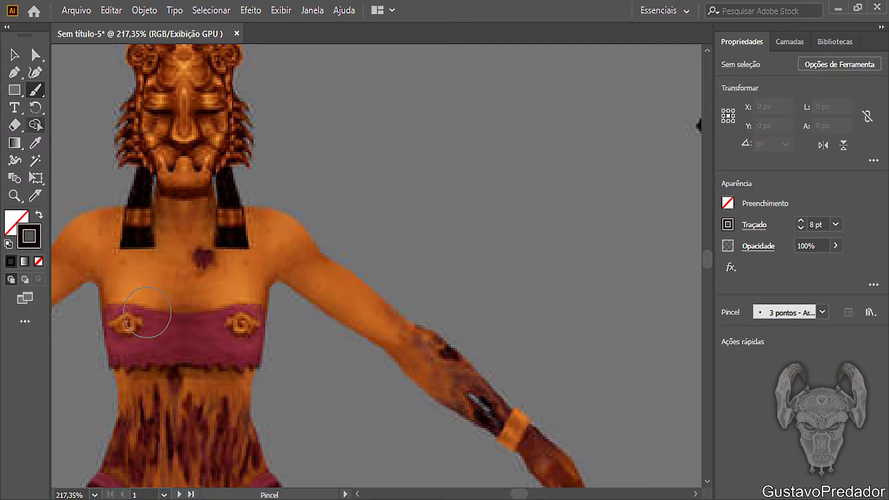
pyautogui.press('i')
pyautogui.click(542, 454)
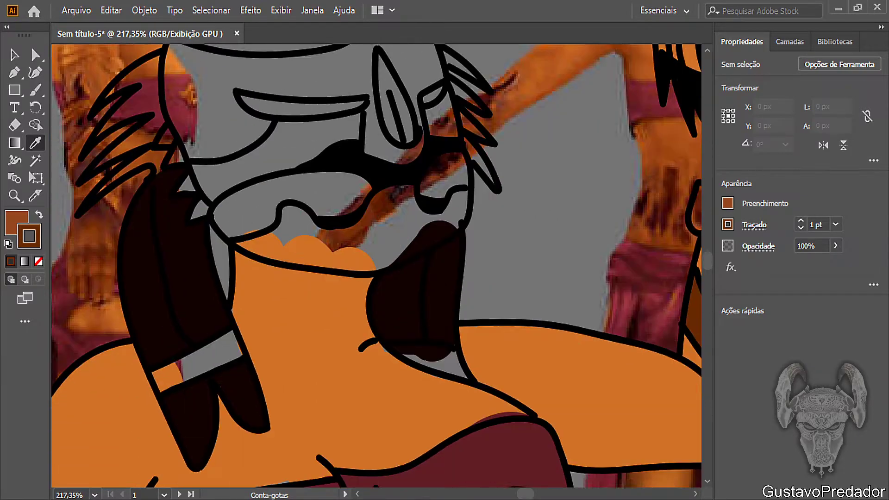
pyautogui.scroll(-1, 336, 301)
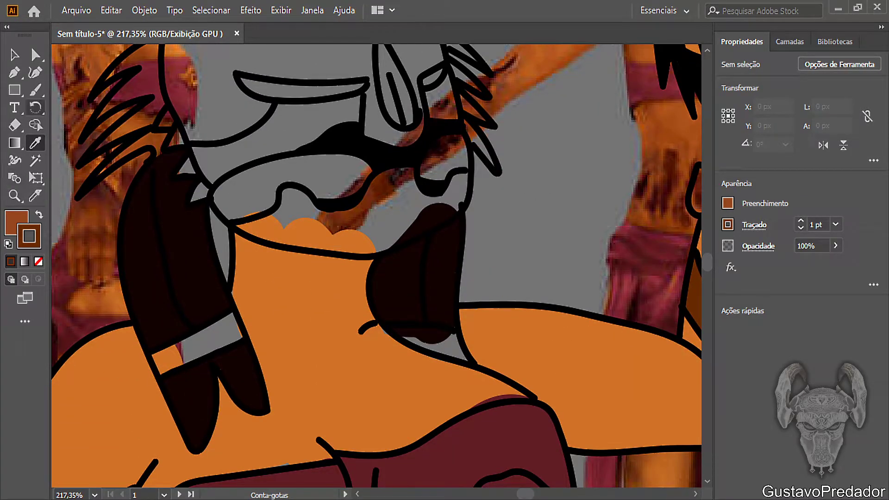
pyautogui.press('b')
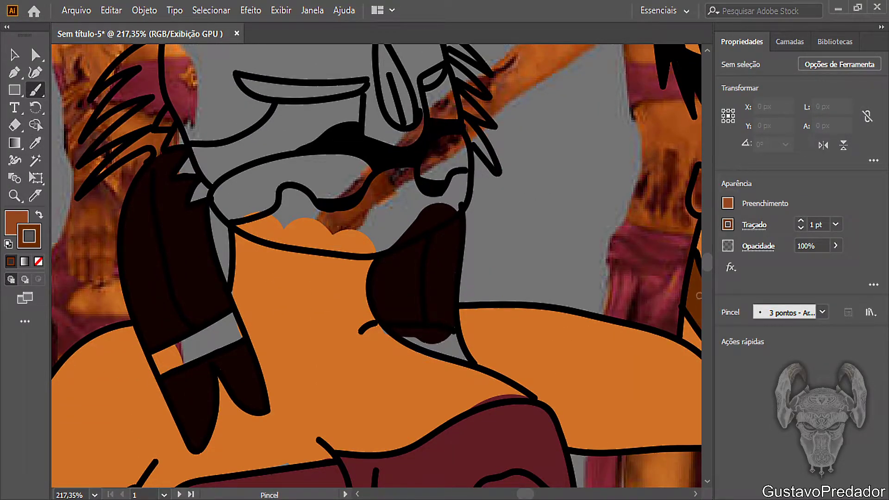
# Step: Enlarge the brown stroke and paint a single dab without fill in the band below the raised-arm side hair lock
pyautogui.press(']')
pyautogui.press(']')
pyautogui.press(']')
pyautogui.press(']')
pyautogui.click(440, 341)
# Step: Try to fill the rest of the raised-arm side hair band with a 3 pt brown stroke
pyautogui.press('[')
pyautogui.press('[')
pyautogui.moveTo(447, 345); pyautogui.dragTo(463, 356)
pyautogui.moveTo(445, 327); pyautogui.dragTo(394, 329)
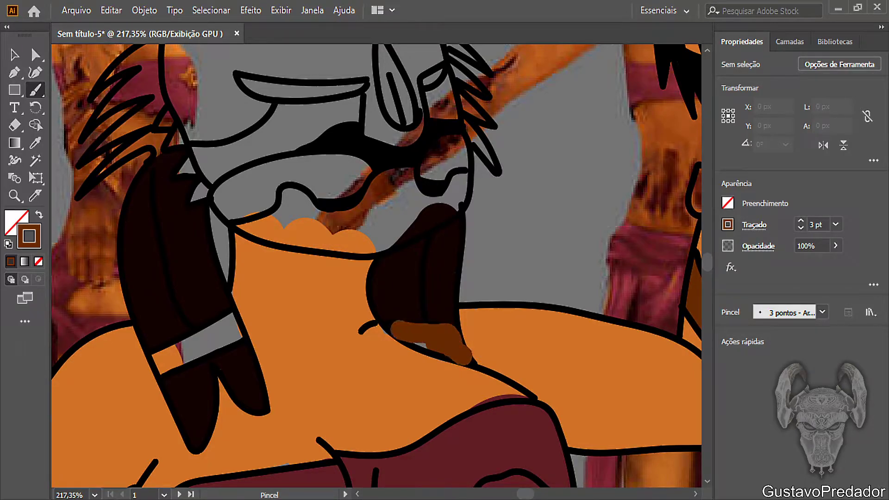
pyautogui.hotkey('ctrl', 'z')
# Step: Reduce the brown stroke to 2 pt and fill the raised-arm side hair band up to its outlines
pyautogui.press('[')
pyautogui.press('[')
pyautogui.press('[')
pyautogui.press(']')
pyautogui.press(']')
pyautogui.press(']')
pyautogui.press(']')
pyautogui.press(']')
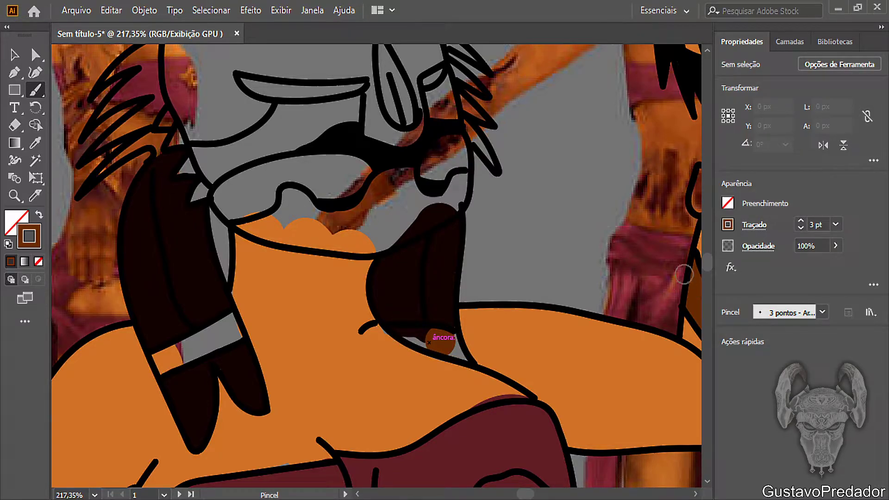
pyautogui.press('[')
pyautogui.press('[')
pyautogui.press('[')
pyautogui.press('[')
pyautogui.moveTo(392, 327)
pyautogui.mouseDown()
pyautogui.moveTo(434, 341)
pyautogui.moveTo(420, 344)
pyautogui.moveTo(403, 340)
pyautogui.moveTo(415, 331)
pyautogui.moveTo(448, 341)
pyautogui.moveTo(456, 334)
pyautogui.moveTo(465, 359)
pyautogui.moveTo(443, 355)
pyautogui.mouseUp()
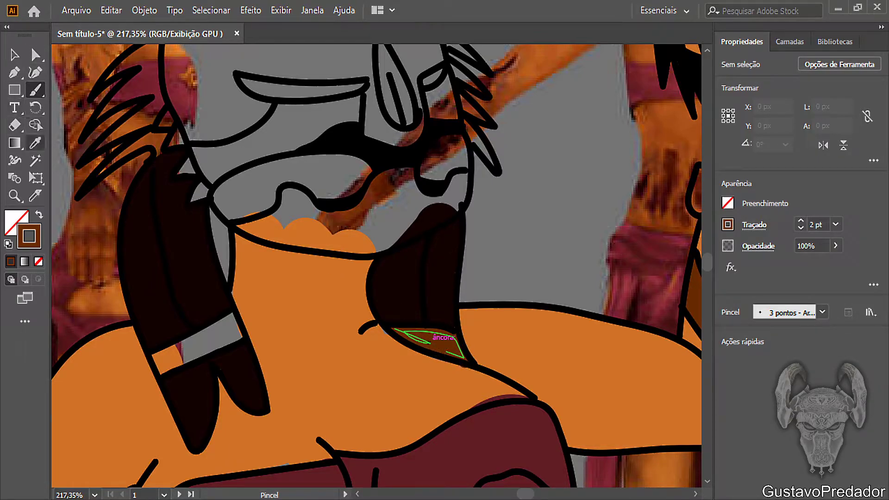
# Step: Sample the orange of the character's chest and reduce the Paintbrush stroke to 3 pt
pyautogui.press('i')
pyautogui.click(419, 409)
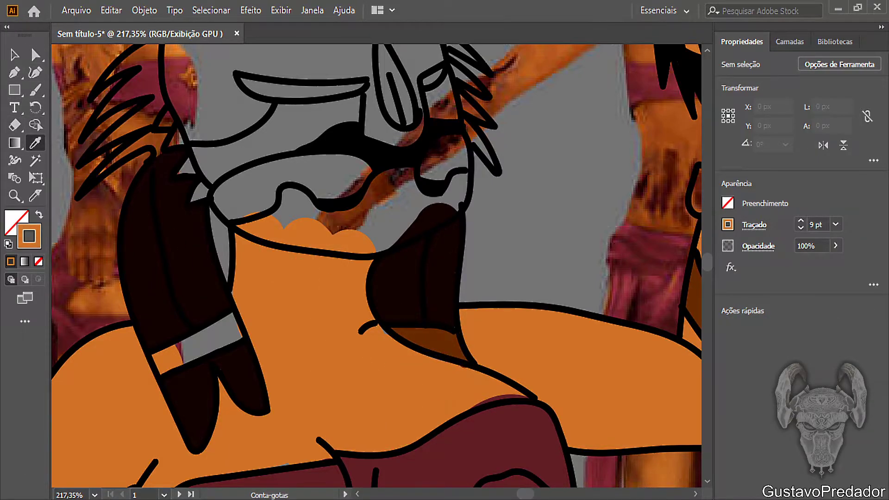
pyautogui.click(35, 72)
pyautogui.click(35, 90)
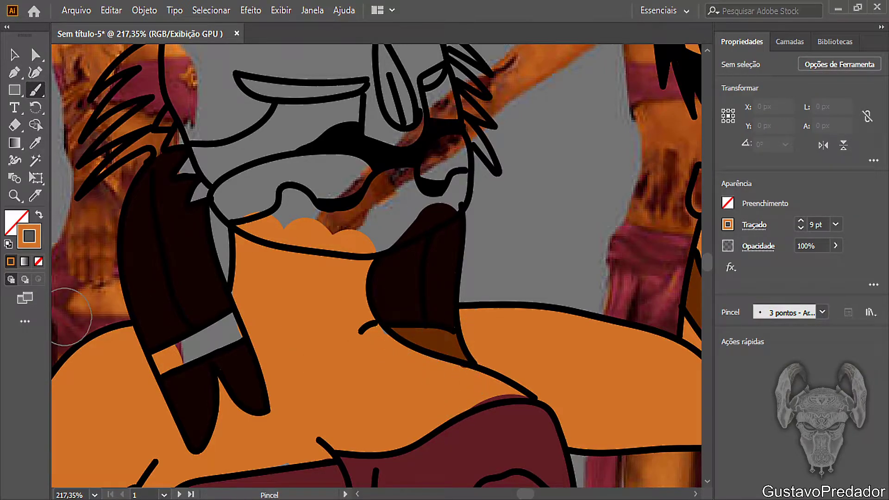
pyautogui.press('[')
pyautogui.press('[')
pyautogui.press('[')
pyautogui.press('[')
pyautogui.press('[')
pyautogui.press('[')
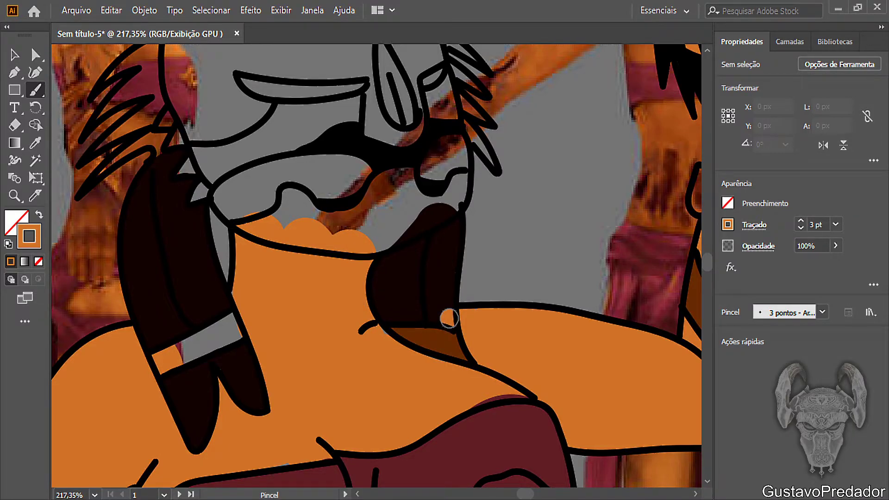
# Step: Sample the near-black of the raised-arm side hair lock and reduce the Paintbrush stroke to 3 pt
pyautogui.click(35, 143)
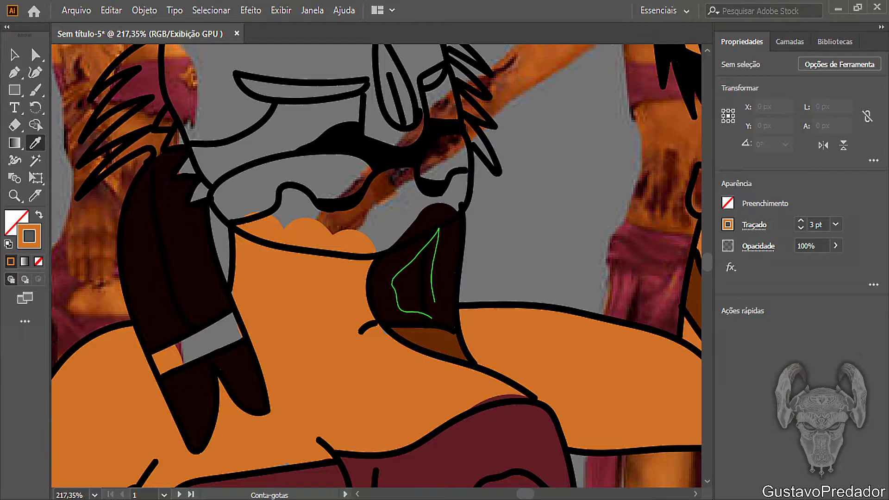
pyautogui.click(412, 274)
pyautogui.click(35, 89)
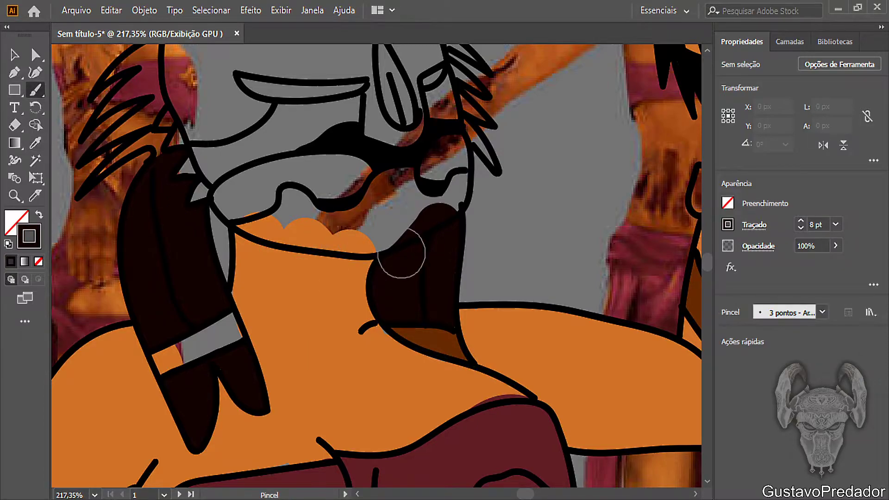
pyautogui.press('[')
pyautogui.press('[')
pyautogui.press('[')
pyautogui.press('[')
pyautogui.press('[')
# Step: Sample the brown of the finished hair band and fill the long hair lock's band with a 2 pt stroke
pyautogui.press('i')
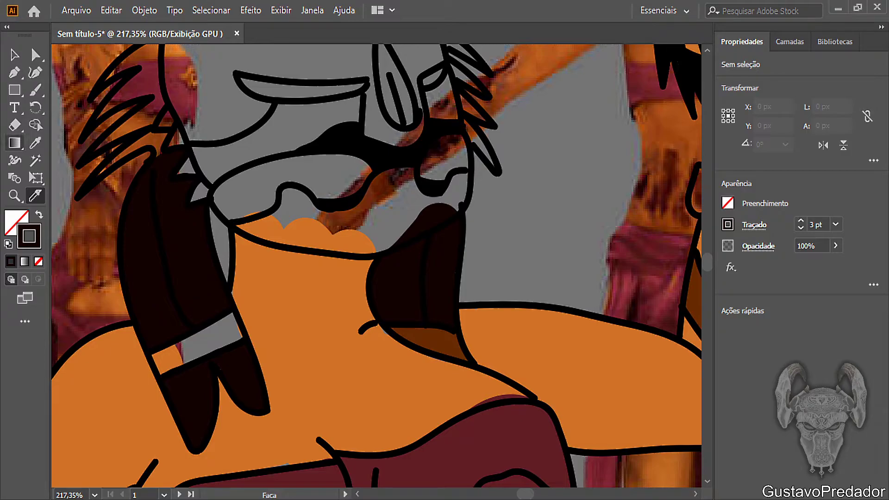
pyautogui.click(422, 332)
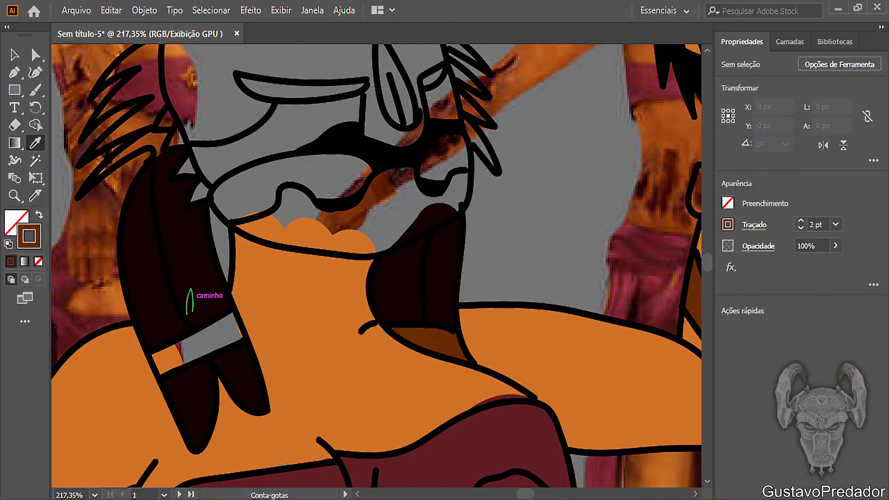
pyautogui.press('b')
pyautogui.moveTo(204, 341)
pyautogui.mouseDown()
pyautogui.moveTo(160, 370)
pyautogui.moveTo(155, 357)
pyautogui.moveTo(176, 354)
pyautogui.moveTo(232, 316)
pyautogui.moveTo(240, 340)
pyautogui.moveTo(179, 363)
pyautogui.moveTo(233, 322)
pyautogui.mouseUp()
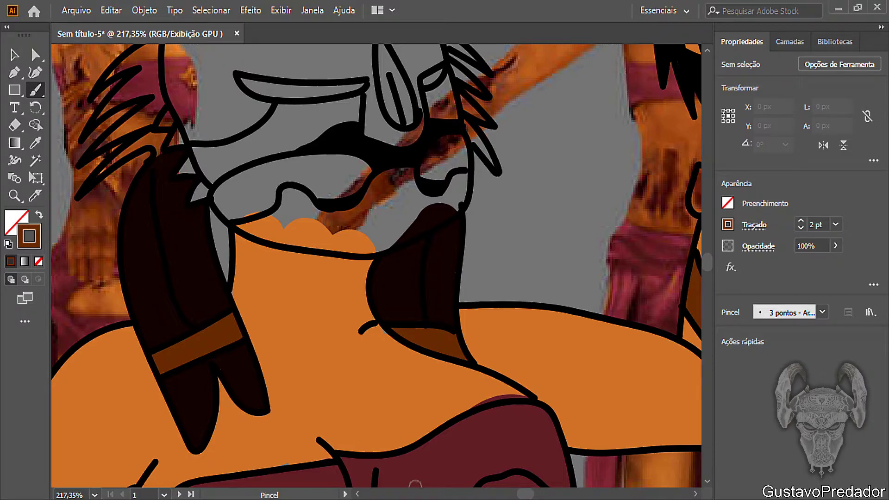
# Step: Sample a dark reddish brown from the reference figure and return to the Paintbrush at the character's head
pyautogui.moveTo(525, 493); pyautogui.dragTo(517, 494)
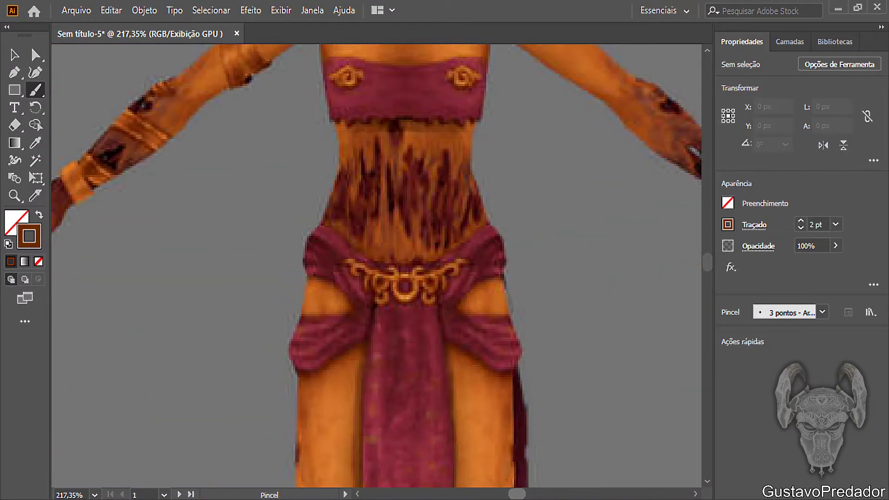
pyautogui.scroll(6, 498, 360)
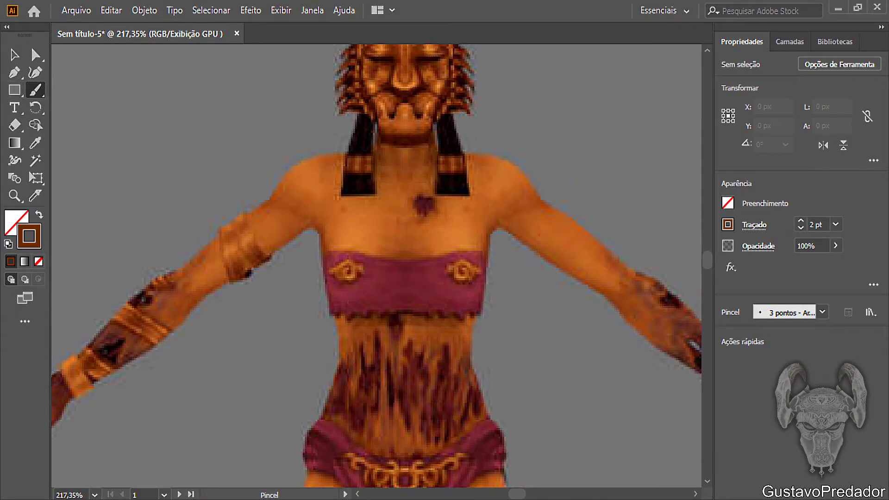
pyautogui.click(35, 143)
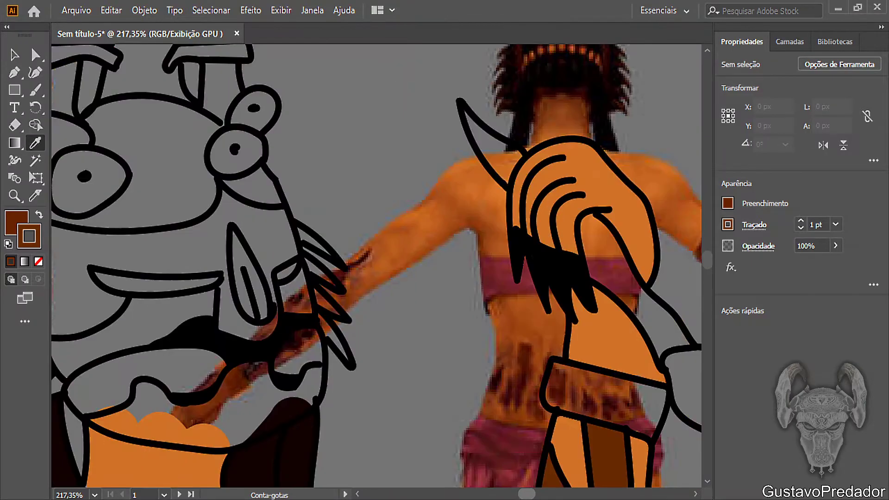
pyautogui.scroll(-1, 376, 266)
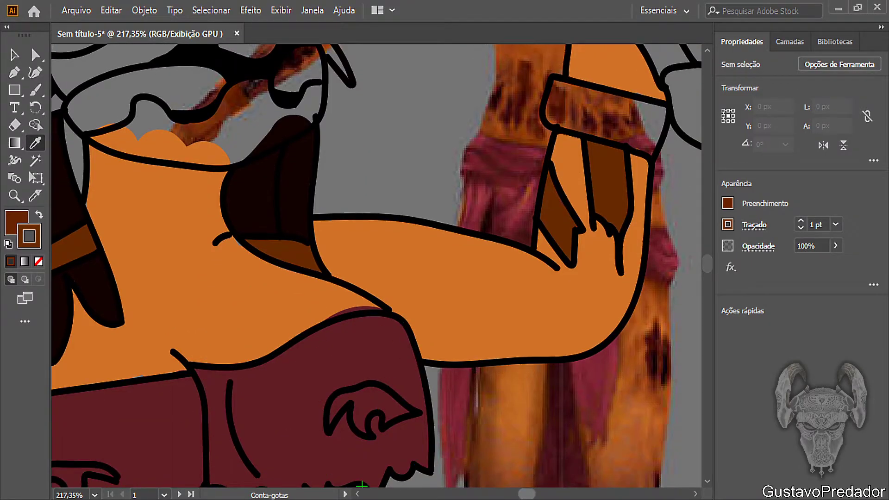
pyautogui.moveTo(527, 494); pyautogui.dragTo(524, 493)
pyautogui.scroll(3, 452, 274)
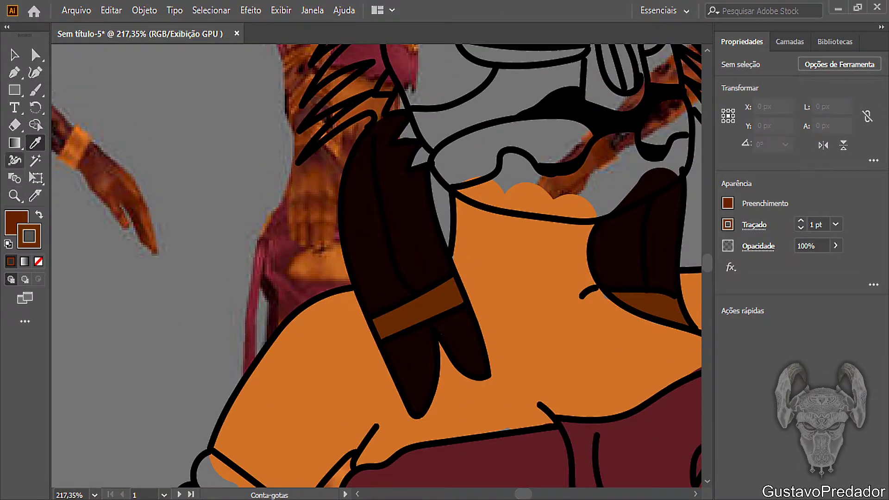
pyautogui.click(36, 89)
pyautogui.scroll(9, 398, 324)
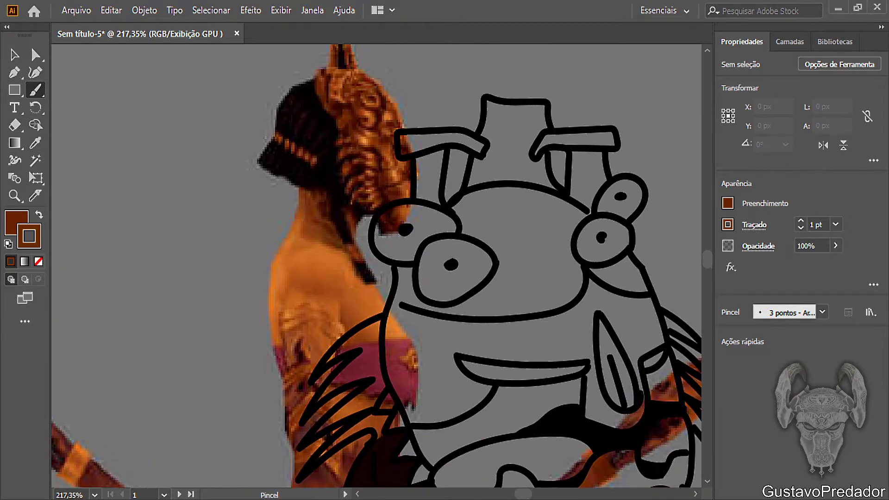
pyautogui.scroll(-4, 440, 444)
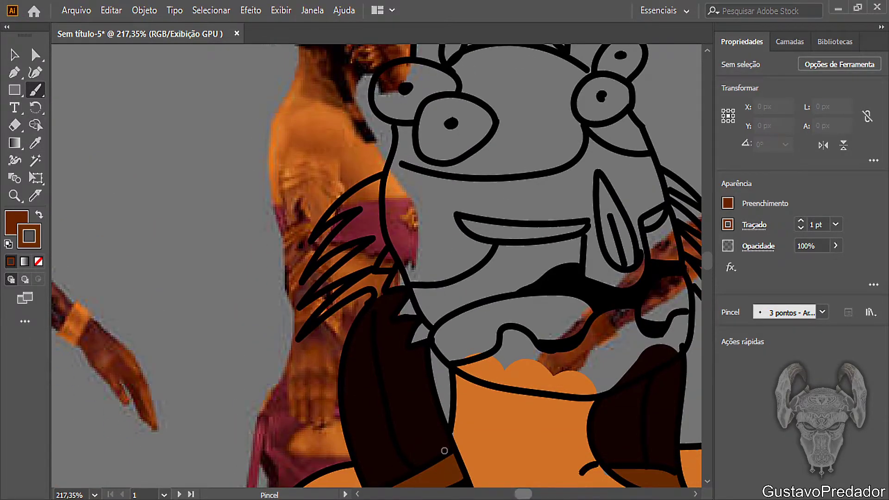
# Step: Paint reddish-brown patches on both hair bands with a 1 pt Paintbrush stroke and no fill
pyautogui.hscroll(-7, 444, 451)
pyautogui.hscroll(8, 444, 451)
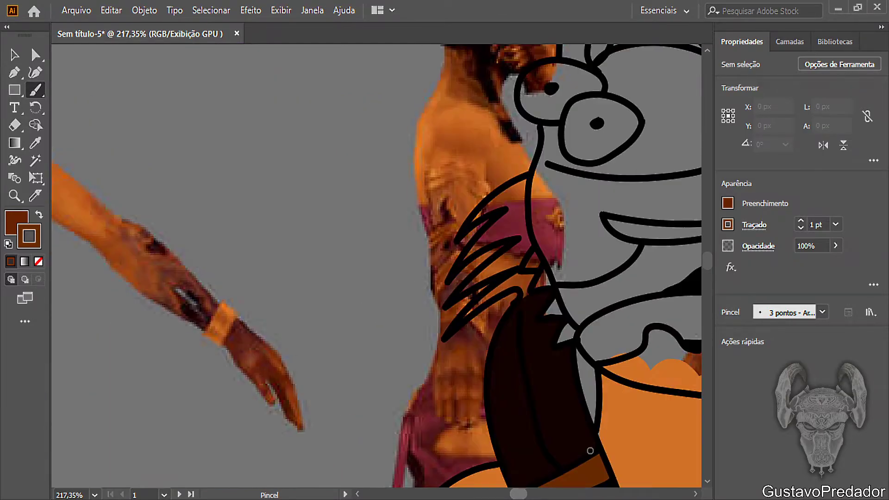
pyautogui.scroll(-5, 370, 451)
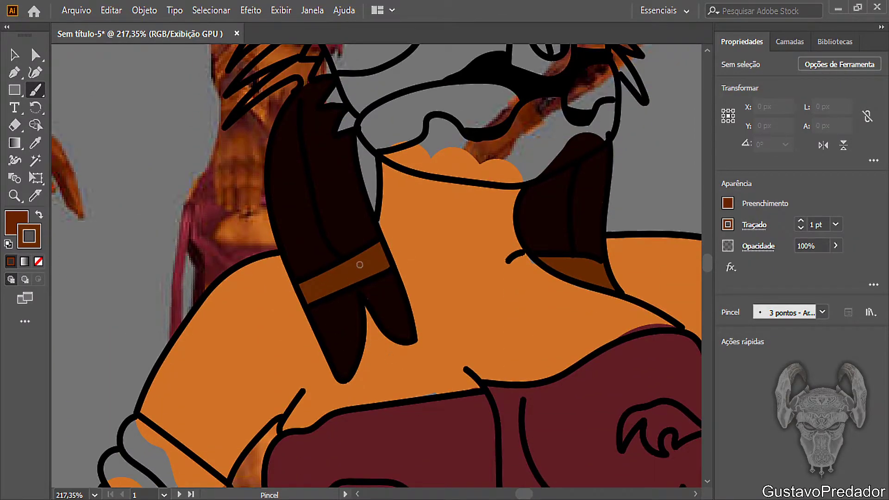
pyautogui.click(38, 262)
pyautogui.click(35, 196)
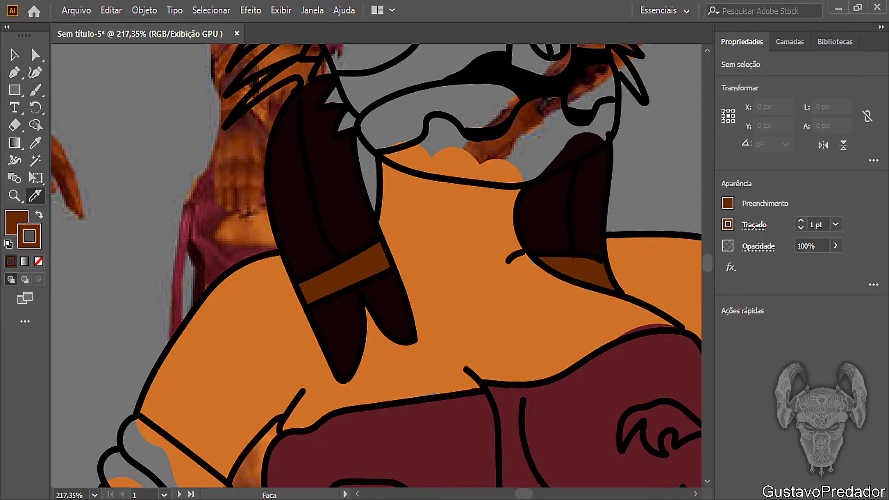
pyautogui.press('b')
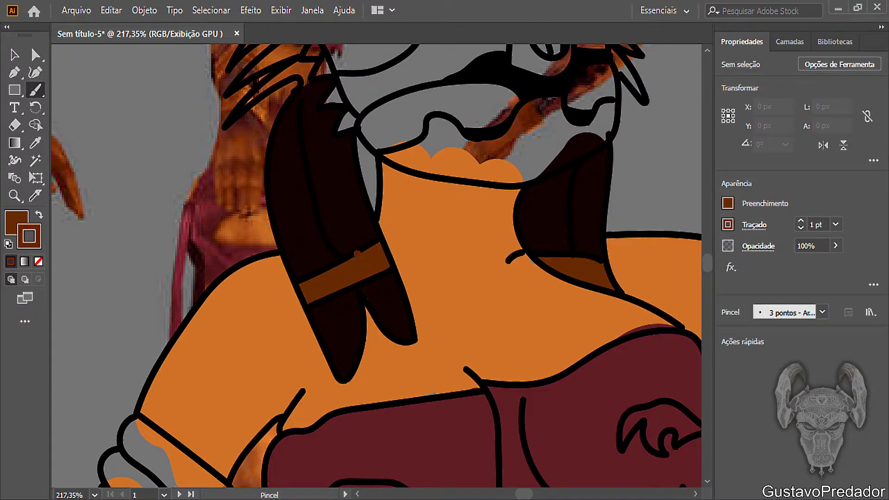
pyautogui.press('/')
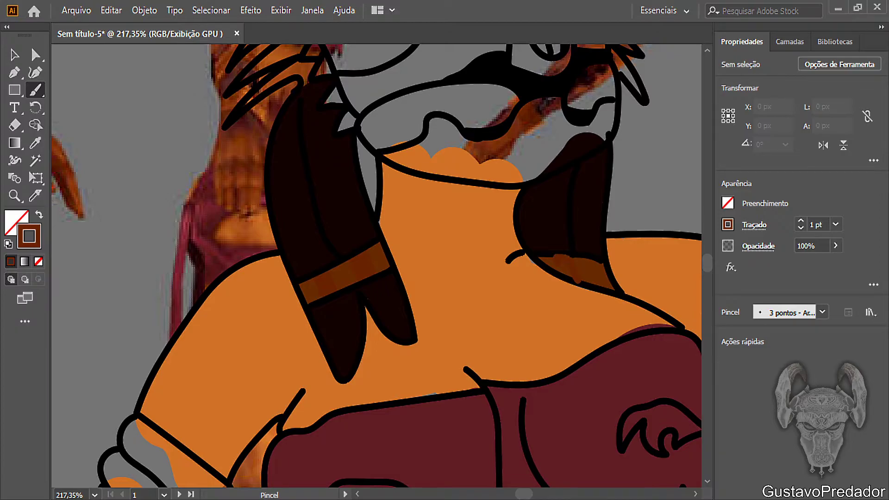
pyautogui.moveTo(577, 278)
pyautogui.mouseDown()
pyautogui.moveTo(562, 272)
pyautogui.moveTo(598, 280)
pyautogui.mouseUp()
pyautogui.moveTo(583, 257); pyautogui.dragTo(595, 261)
# Step: Sample a dark maroon from the top, make it the stroke color with no fill, and set the Paintbrush to 4 pt
pyautogui.press('i')
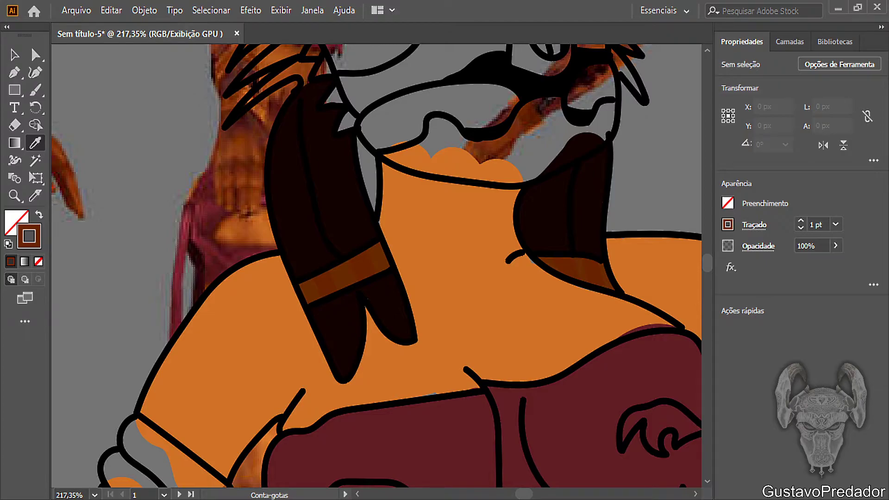
pyautogui.click(556, 445)
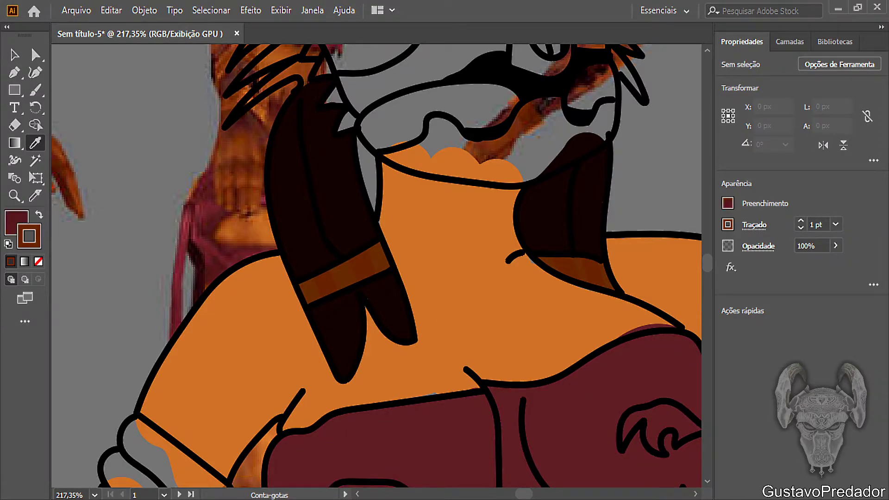
pyautogui.click(39, 215)
pyautogui.click(36, 90)
pyautogui.scroll(-3, 464, 325)
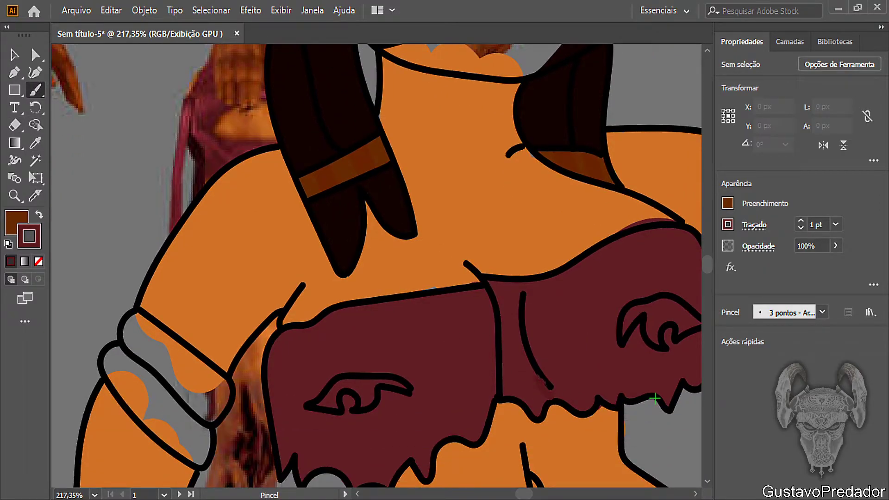
pyautogui.press('/')
pyautogui.press(']')
pyautogui.press(']')
pyautogui.press(']')
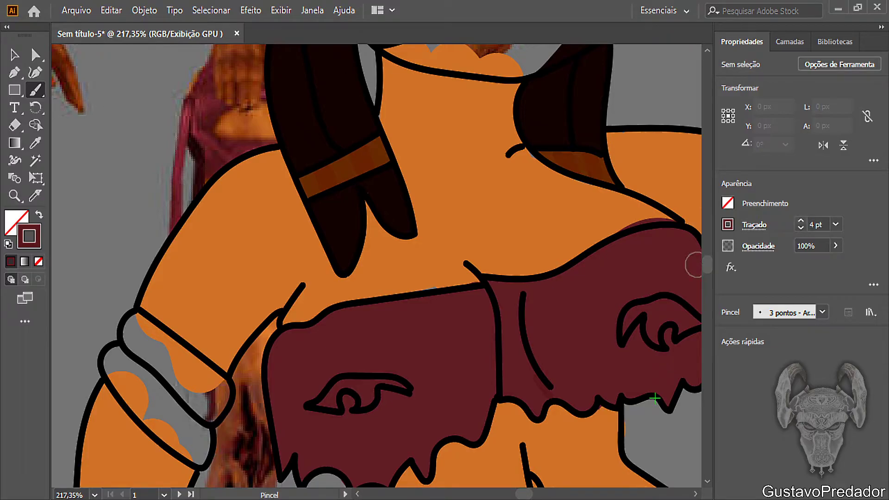
# Step: Shade the top's strip between the center seam and the curved fold in dark maroon, and reduce the stroke to 2 pt
pyautogui.moveTo(513, 346); pyautogui.dragTo(511, 321)
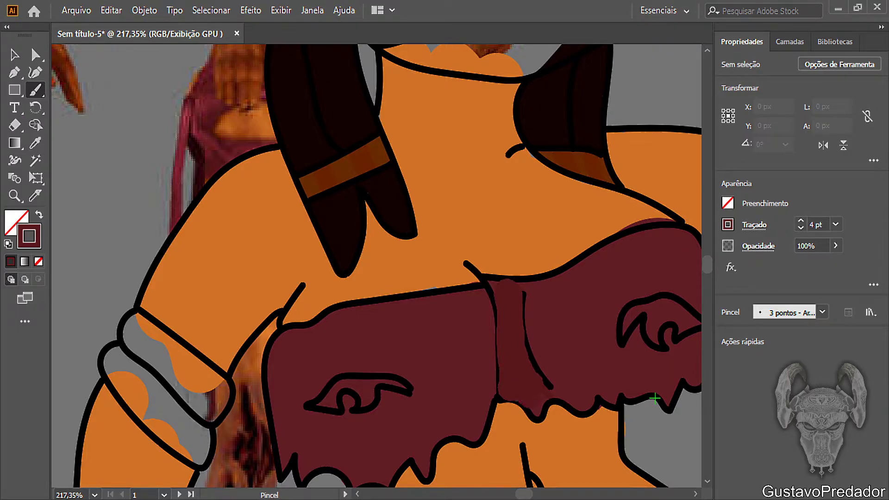
pyautogui.moveTo(536, 406); pyautogui.dragTo(537, 408)
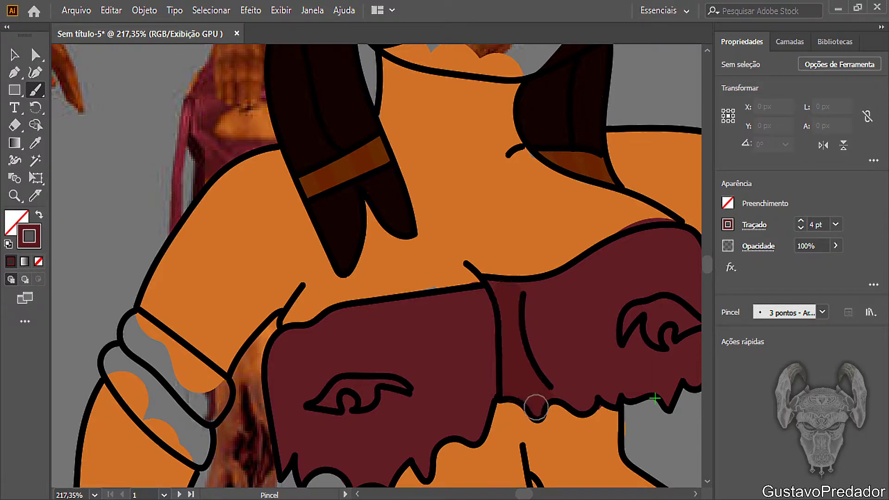
pyautogui.press('[')
pyautogui.press('[')
pyautogui.moveTo(491, 284); pyautogui.dragTo(493, 290)
pyautogui.hotkey('ctrl', 'z')
# Step: Sample an orange, make it the stroke color and return to the Paintbrush at the raised arm's band
pyautogui.scroll(5, 608, 369)
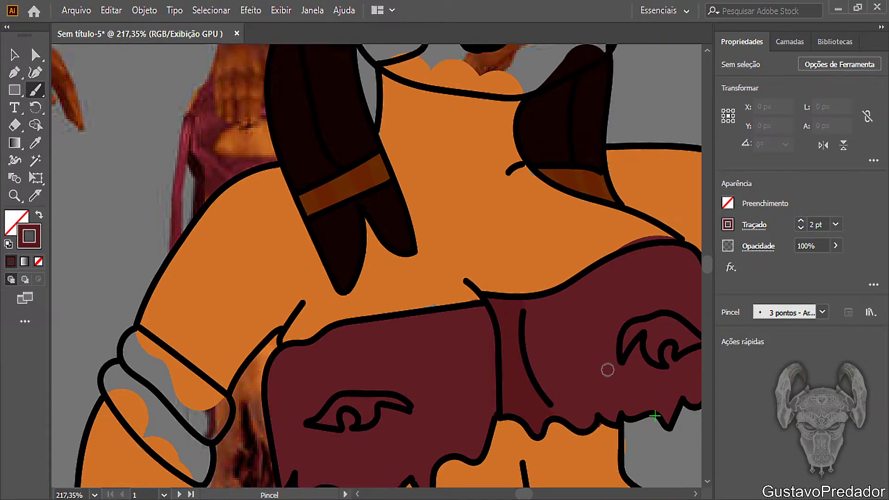
pyautogui.scroll(-2, 511, 468)
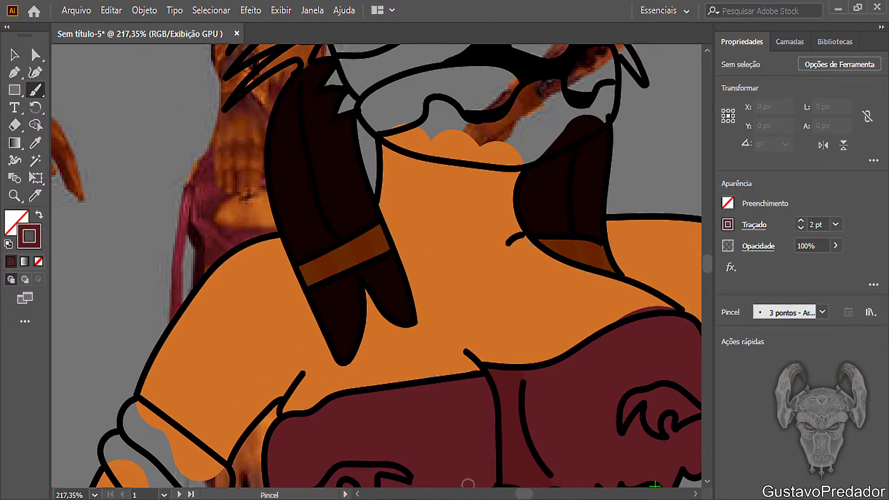
pyautogui.moveTo(524, 493); pyautogui.dragTo(532, 493)
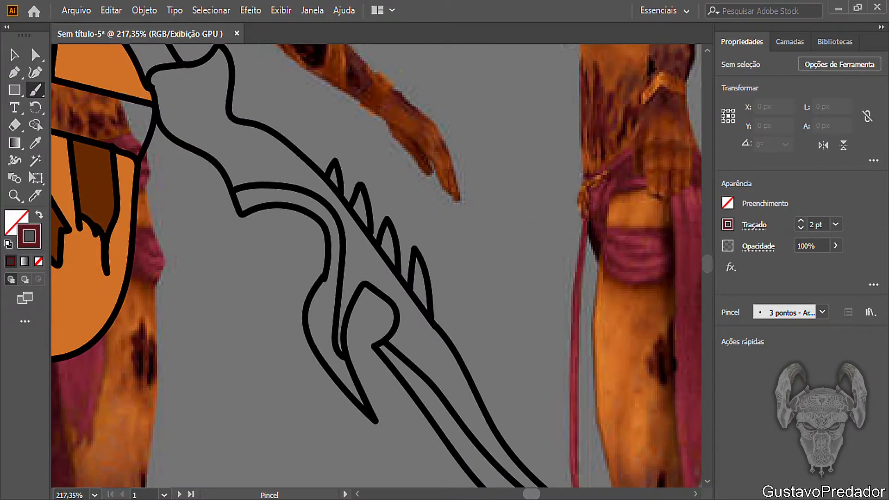
pyautogui.scroll(4, 376, 266)
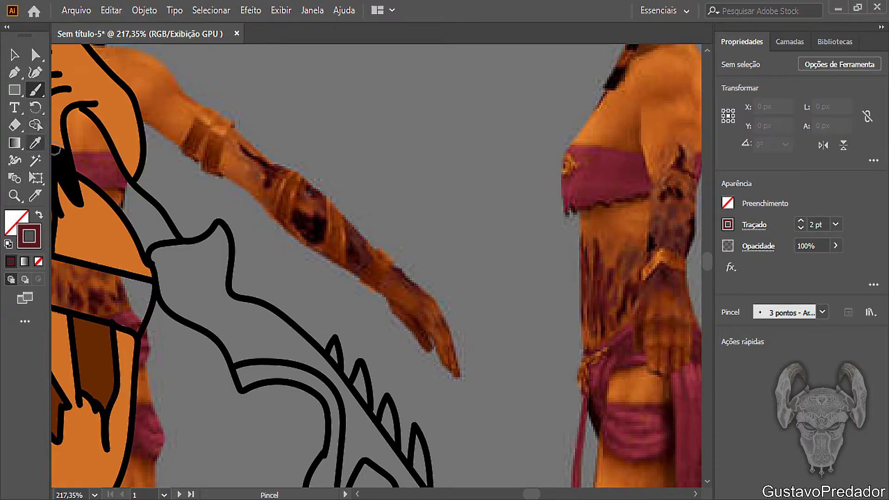
pyautogui.click(35, 143)
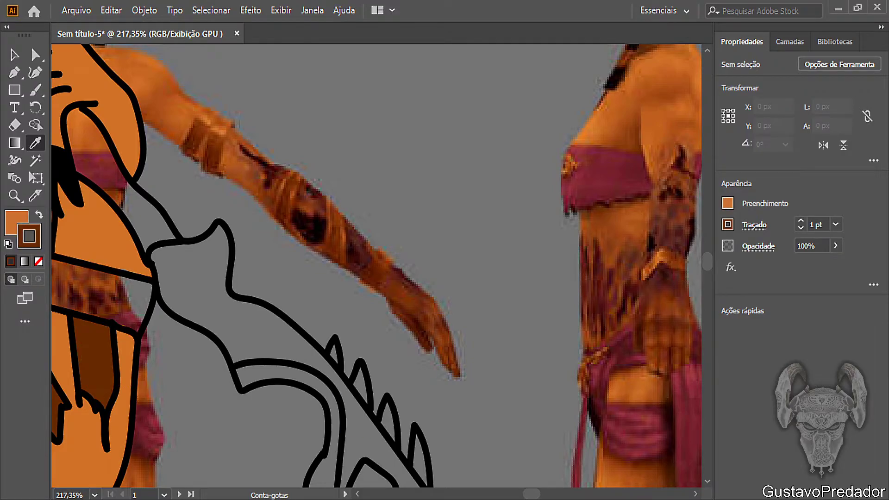
pyautogui.hotkey('shift', 'x')
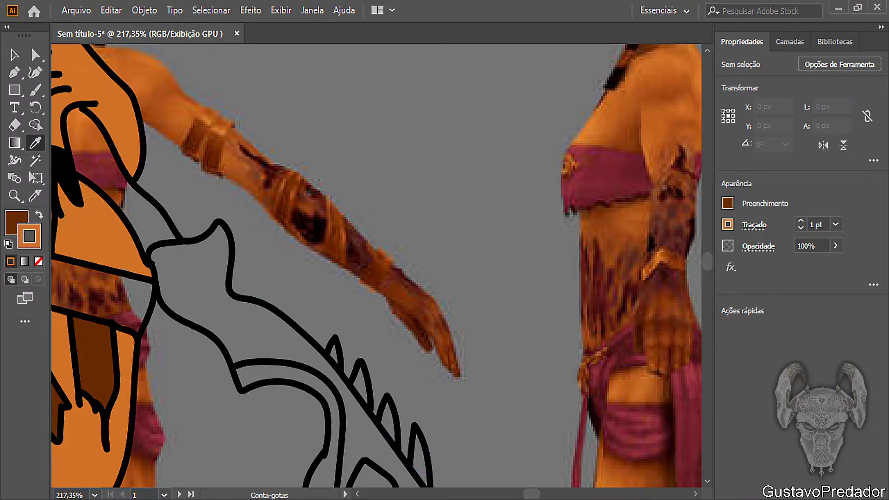
pyautogui.moveTo(532, 494); pyautogui.dragTo(528, 494)
pyautogui.press('b')
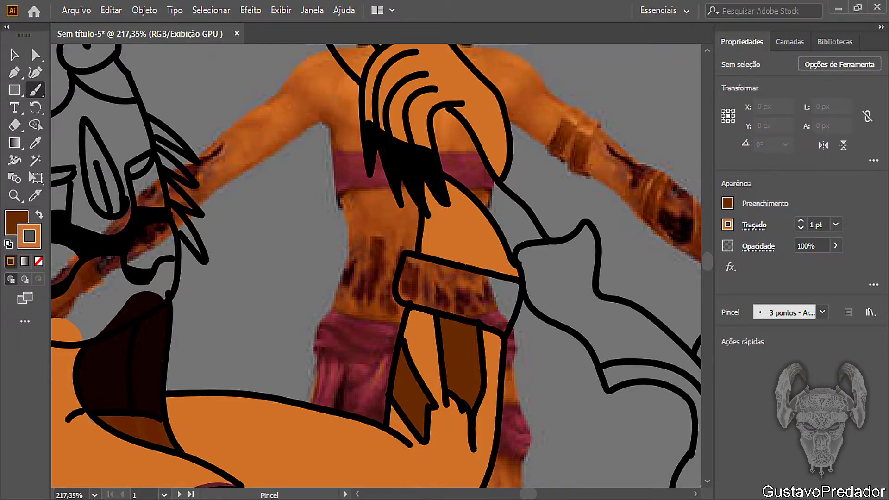
# Step: Fill the raised arm's band with orange behind its outline, using a 4 pt stroke and no fill
pyautogui.moveTo(486, 312)
pyautogui.mouseDown()
pyautogui.moveTo(412, 295)
pyautogui.moveTo(400, 283)
pyautogui.moveTo(403, 267)
pyautogui.moveTo(414, 260)
pyautogui.moveTo(431, 279)
pyautogui.moveTo(475, 278)
pyautogui.moveTo(481, 314)
pyautogui.mouseUp()
pyautogui.hotkey('ctrl', 'z')
pyautogui.moveTo(433, 296)
pyautogui.mouseDown()
pyautogui.moveTo(397, 278)
pyautogui.moveTo(408, 259)
pyautogui.moveTo(445, 285)
pyautogui.moveTo(516, 289)
pyautogui.moveTo(503, 333)
pyautogui.moveTo(484, 308)
pyautogui.moveTo(444, 315)
pyautogui.moveTo(454, 294)
pyautogui.moveTo(492, 302)
pyautogui.moveTo(442, 297)
pyautogui.mouseUp()
pyautogui.hotkey('ctrl', 'z')
pyautogui.moveTo(484, 324)
pyautogui.mouseDown()
pyautogui.moveTo(498, 322)
pyautogui.moveTo(399, 294)
pyautogui.moveTo(401, 273)
pyautogui.moveTo(411, 263)
pyautogui.moveTo(517, 292)
pyautogui.moveTo(495, 331)
pyautogui.moveTo(467, 298)
pyautogui.mouseUp()
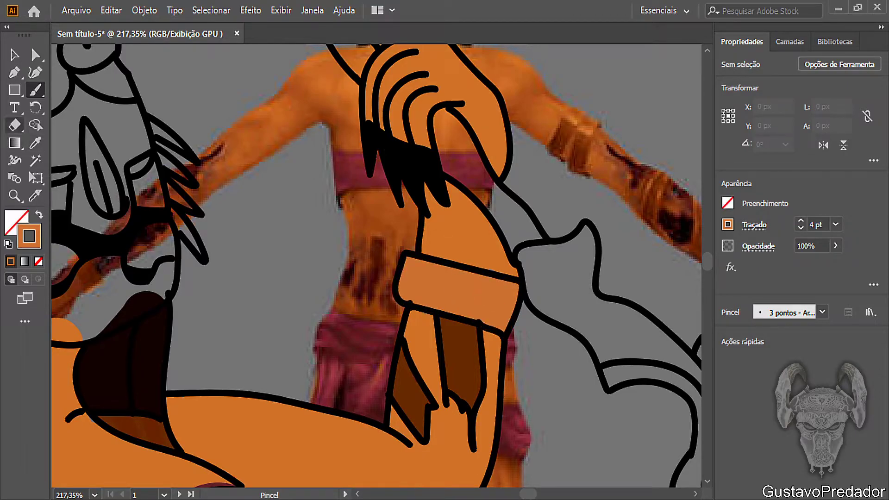
# Step: Sample a reddish brown from the reference figure's wrapped forearm and make it the stroke color
pyautogui.moveTo(528, 493); pyautogui.dragTo(530, 494)
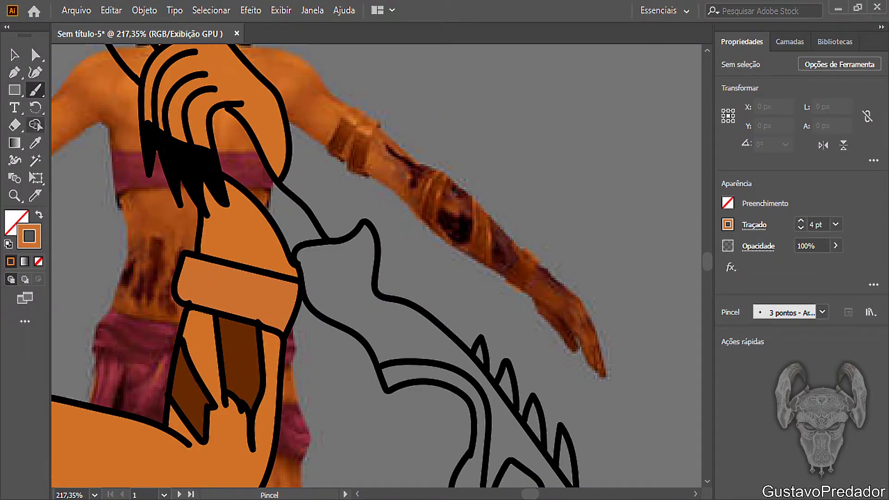
pyautogui.press('i')
pyautogui.hscroll(14, 377, 266)
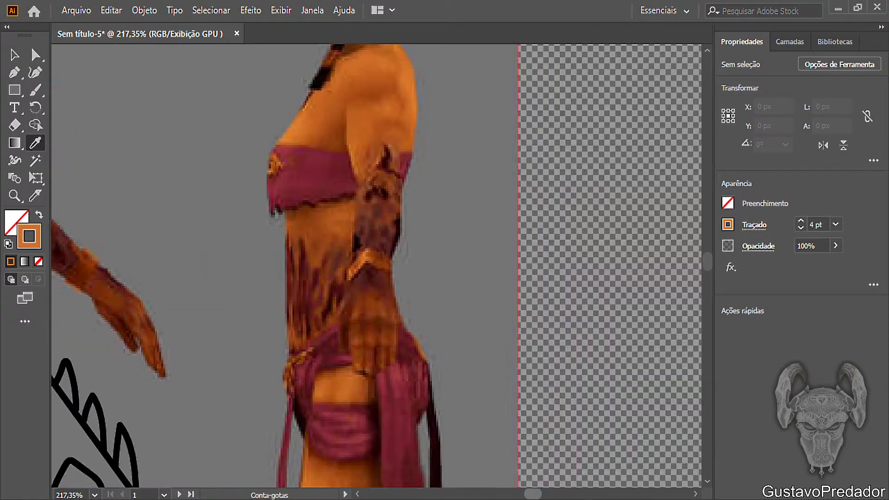
pyautogui.hscroll(-10, 377, 266)
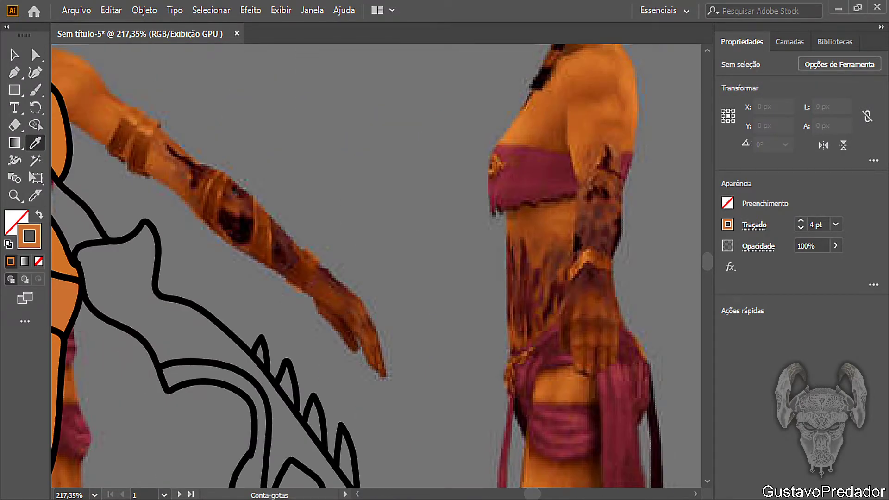
pyautogui.click(234, 222)
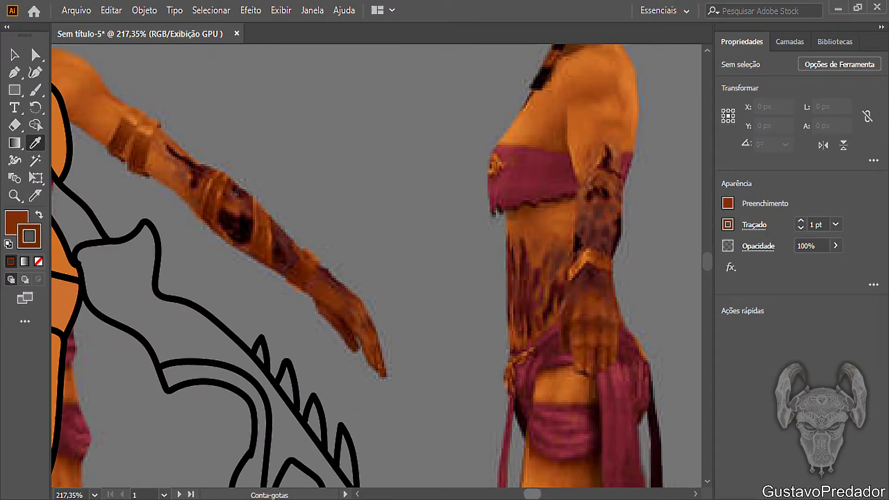
pyautogui.moveTo(532, 494); pyautogui.dragTo(528, 495)
pyautogui.click(35, 72)
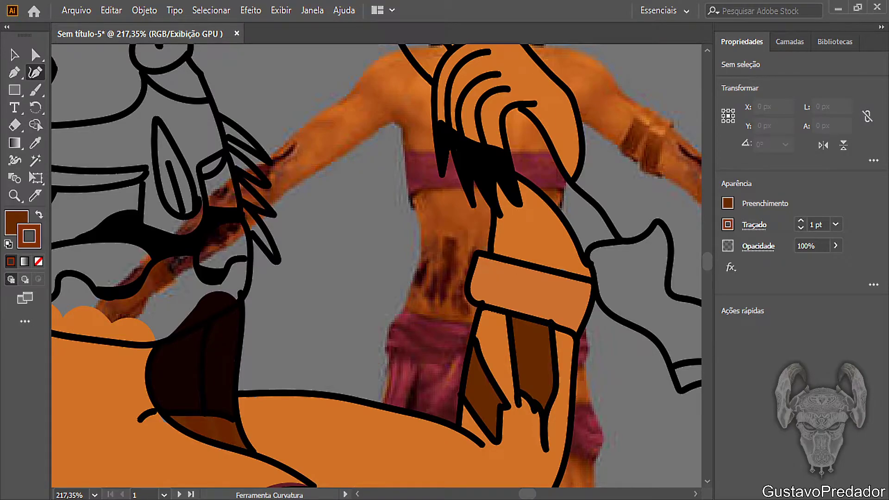
pyautogui.hscroll(-4, 376, 265)
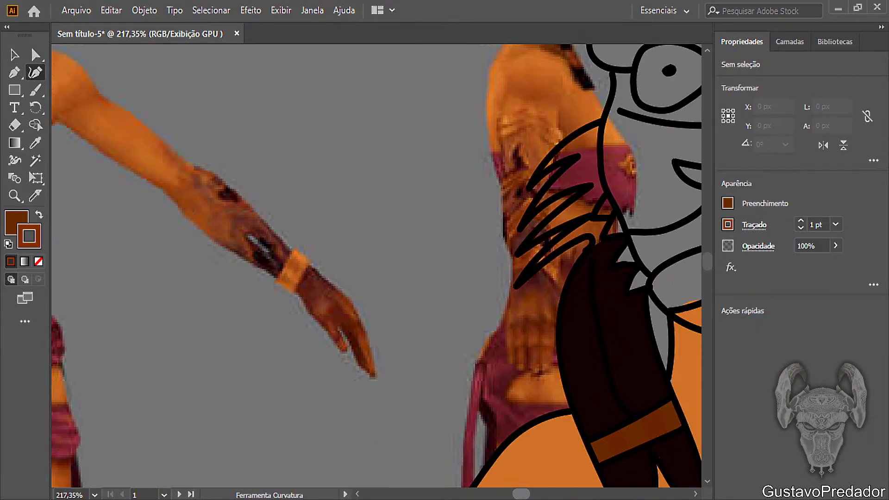
# Step: Sample an orange-brown from the reference figure, make it the stroke color and return to the Paintbrush at the raised arm's band
pyautogui.press('i')
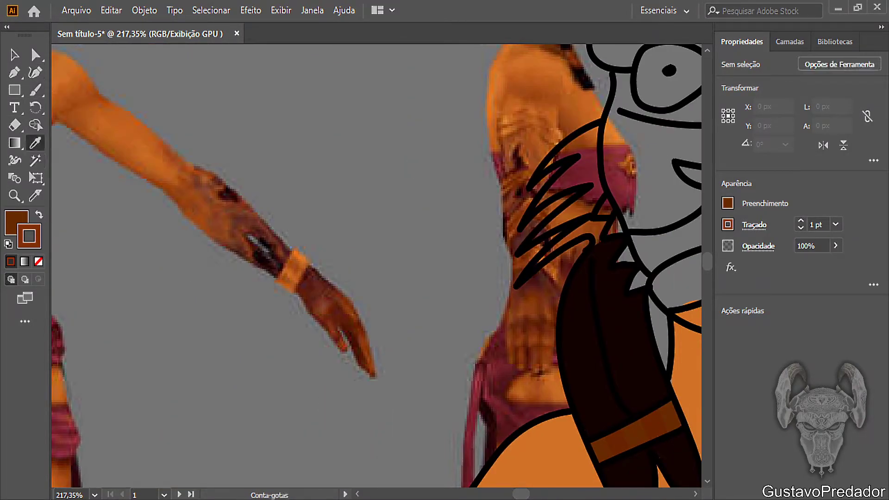
pyautogui.hotkey('shift', 'x')
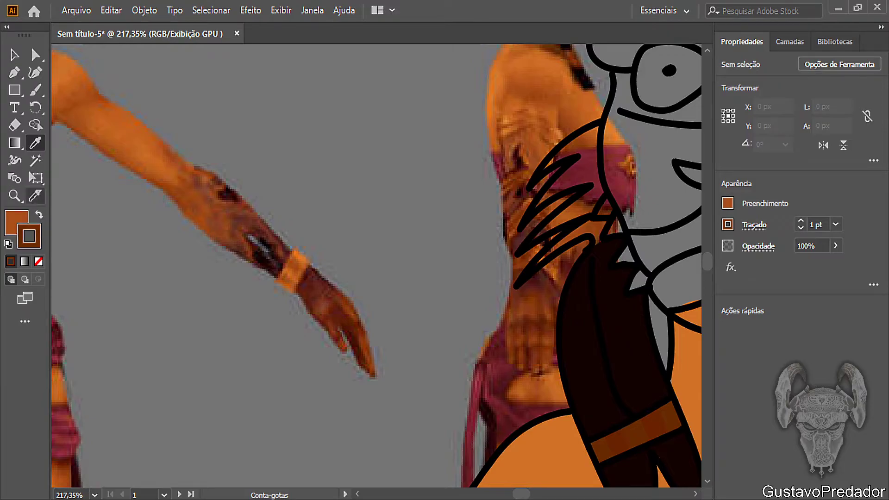
pyautogui.click(39, 214)
pyautogui.click(35, 90)
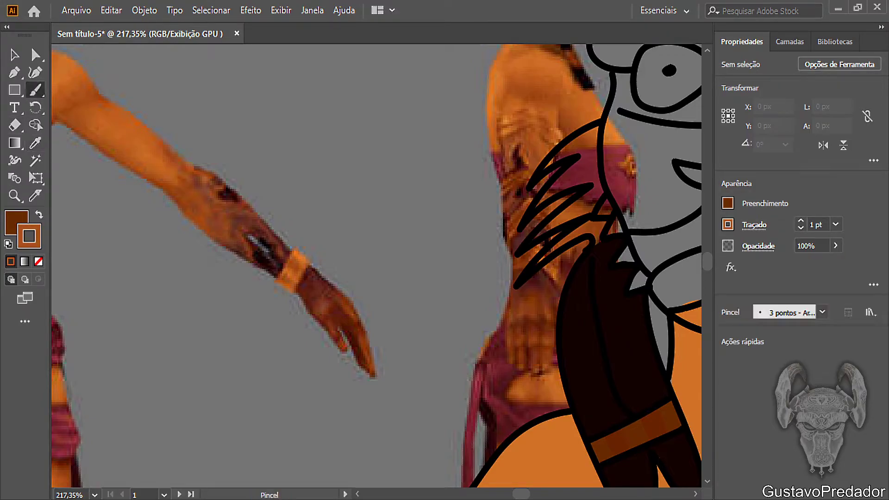
pyautogui.moveTo(521, 494); pyautogui.dragTo(528, 494)
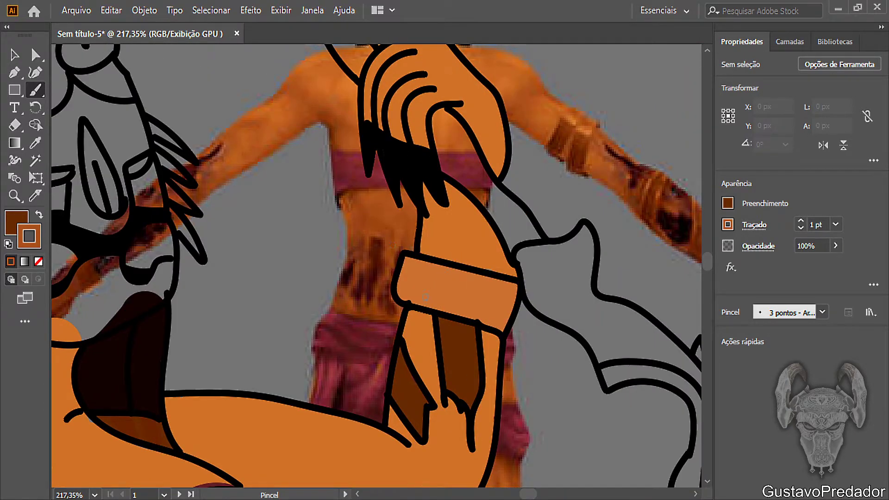
# Step: Paint two slanted orange-brown patches on the raised arm's band with a 1 pt stroke, setting the fill to none
pyautogui.moveTo(407, 302)
pyautogui.mouseDown()
pyautogui.moveTo(423, 263)
pyautogui.moveTo(443, 267)
pyautogui.moveTo(413, 303)
pyautogui.moveTo(428, 270)
pyautogui.mouseUp()
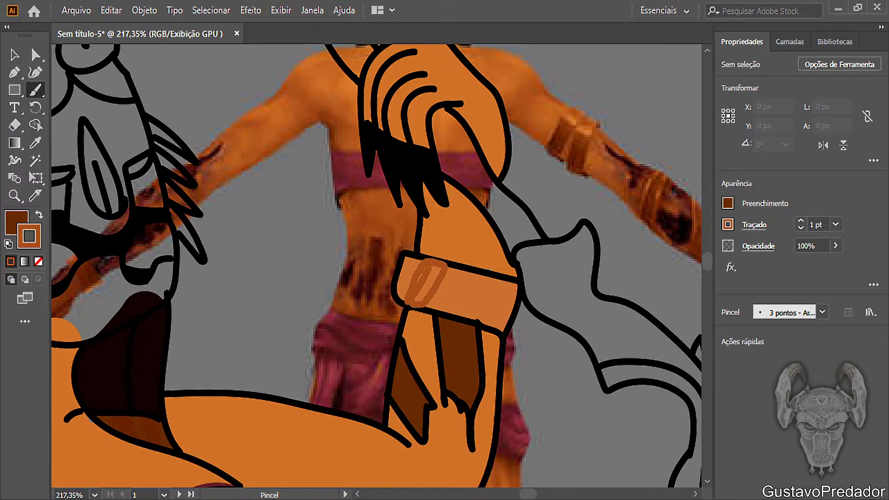
pyautogui.moveTo(418, 300); pyautogui.dragTo(432, 270)
pyautogui.press('/')
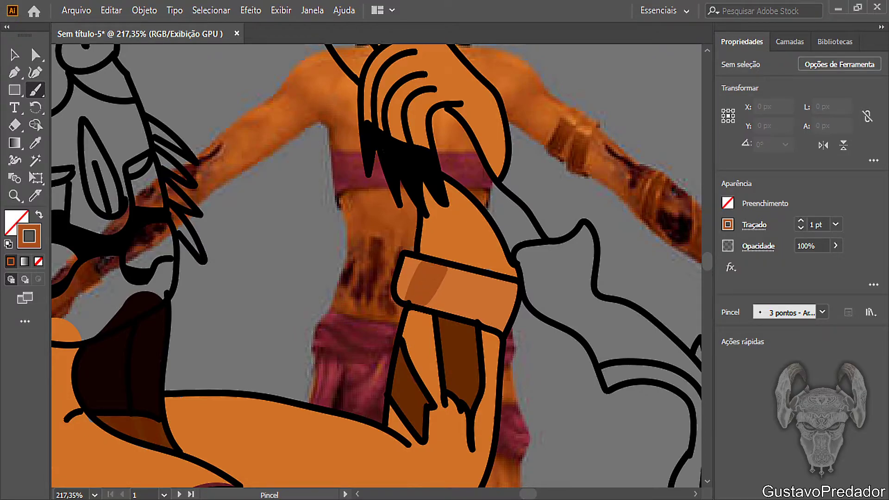
pyautogui.moveTo(528, 494)
pyautogui.mouseDown()
pyautogui.moveTo(513, 494)
pyautogui.moveTo(527, 494)
pyautogui.mouseUp()
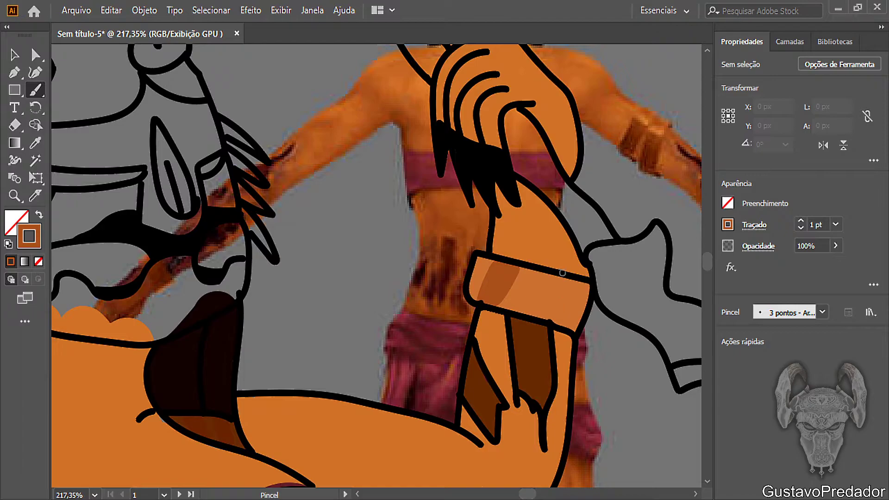
pyautogui.moveTo(569, 284)
pyautogui.mouseDown()
pyautogui.moveTo(546, 308)
pyautogui.moveTo(519, 301)
pyautogui.moveTo(521, 279)
pyautogui.moveTo(566, 278)
pyautogui.mouseUp()
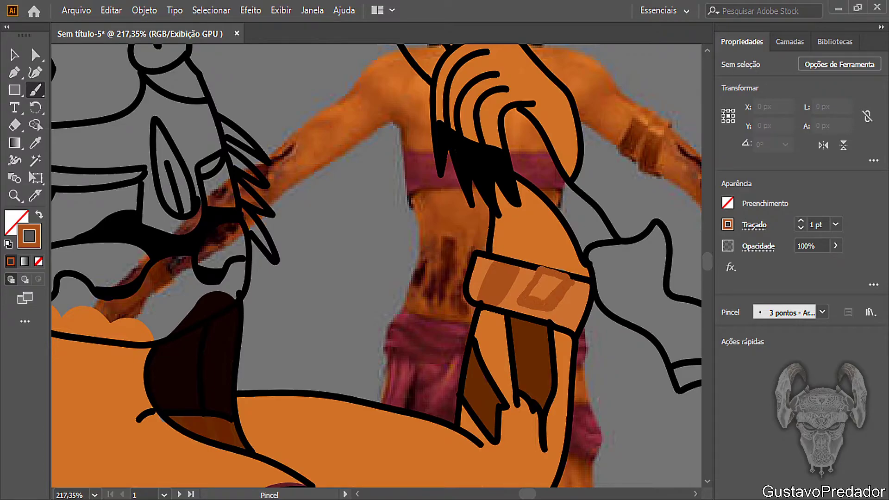
pyautogui.moveTo(543, 281); pyautogui.dragTo(557, 295)
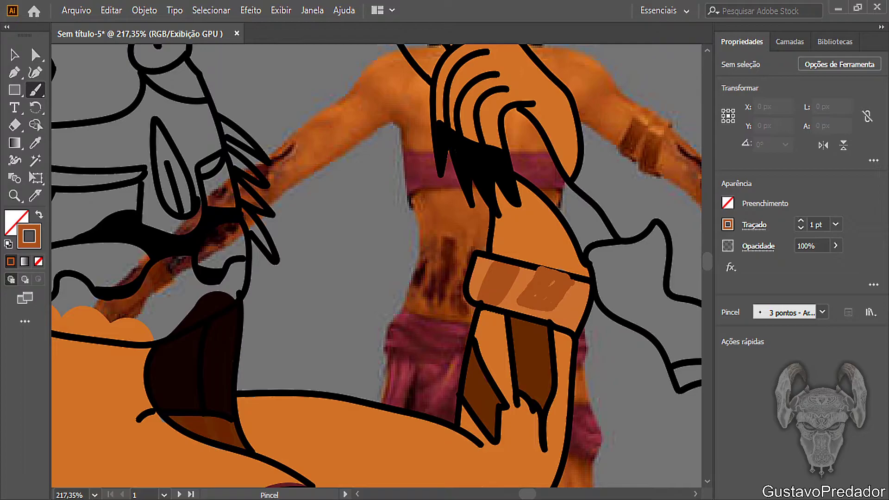
pyautogui.moveTo(558, 295); pyautogui.dragTo(534, 297)
# Step: Sample the maroon of the torn top as the stroke color and ready the Paintbrush with a 3 pt stroke
pyautogui.click(35, 143)
pyautogui.scroll(-3, 380, 324)
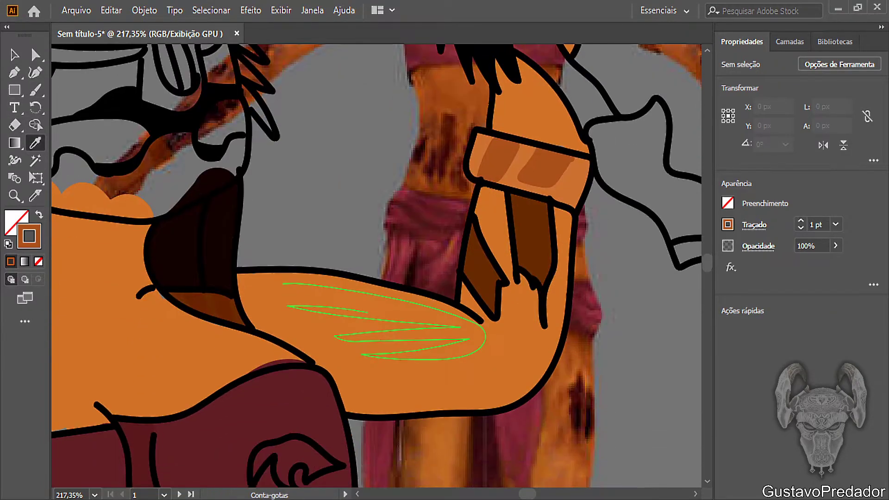
pyautogui.scroll(-3, 278, 347)
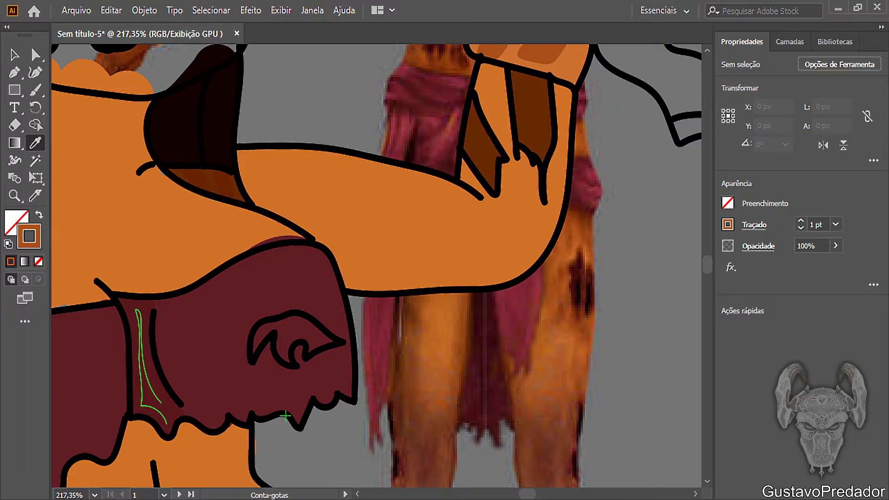
pyautogui.click(285, 415)
pyautogui.scroll(-6, 287, 370)
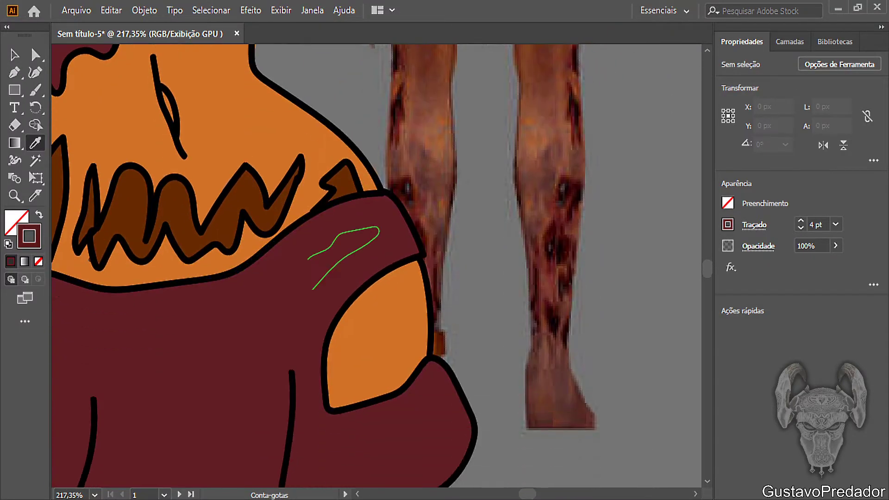
pyautogui.scroll(-5, 324, 324)
pyautogui.scroll(3, 324, 324)
pyautogui.press('b')
pyautogui.press(']')
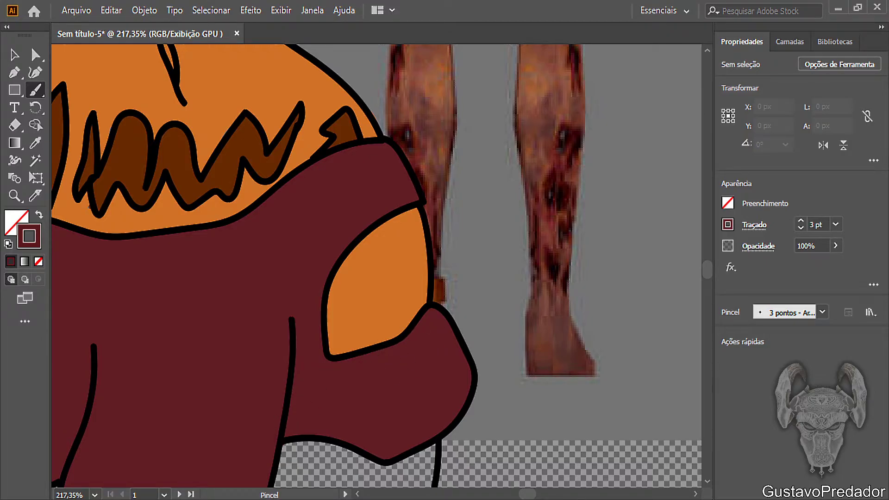
# Step: Paint two curved dark maroon fold streaks across the drape below the right hip cutout
pyautogui.moveTo(292, 405); pyautogui.dragTo(319, 407)
pyautogui.moveTo(462, 393); pyautogui.dragTo(465, 391)
pyautogui.moveTo(455, 347); pyautogui.dragTo(438, 356)
pyautogui.moveTo(302, 363); pyautogui.dragTo(301, 364)
# Step: Paint two curved dark maroon fold streaks across the drape below the left hip cutout
pyautogui.moveTo(528, 494); pyautogui.dragTo(525, 494)
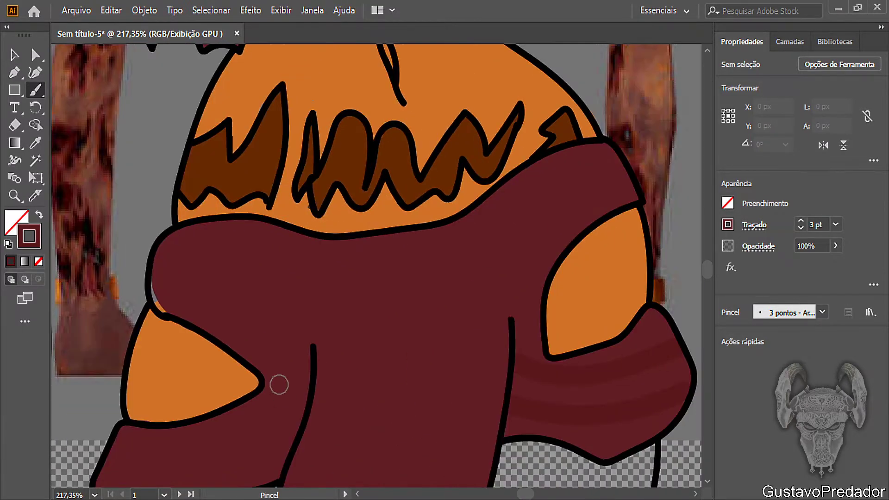
pyautogui.scroll(-2, 280, 381)
pyautogui.moveTo(309, 317); pyautogui.dragTo(299, 313)
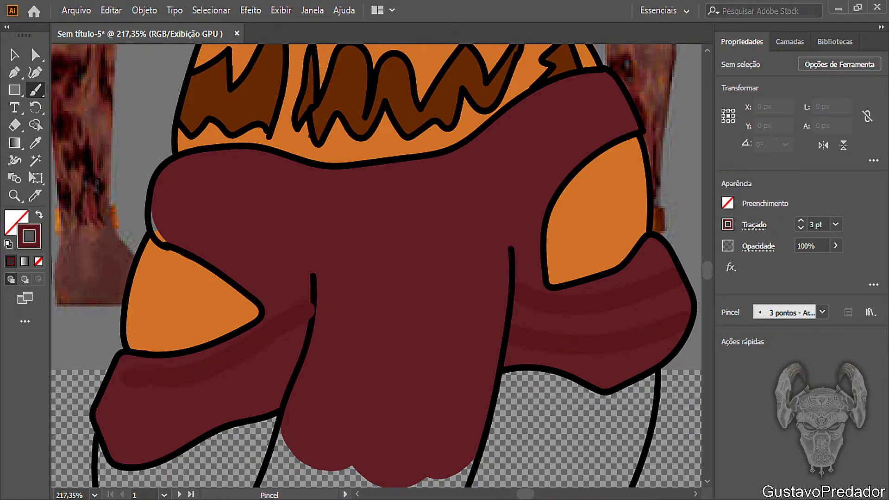
pyautogui.moveTo(114, 373); pyautogui.dragTo(109, 375)
pyautogui.moveTo(101, 421); pyautogui.dragTo(104, 422)
# Step: Check the reference skirt and paint three long dark maroon fold streaks down the central hanging cloth
pyautogui.scroll(10, 341, 371)
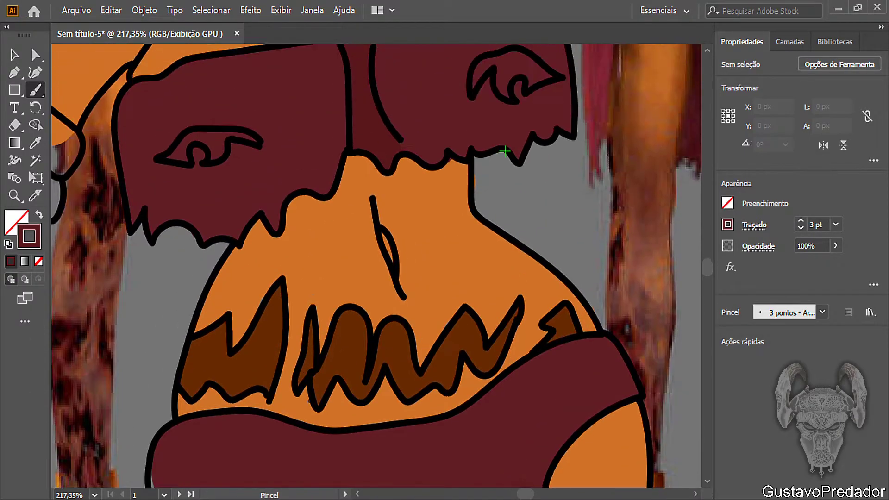
pyautogui.moveTo(525, 494); pyautogui.dragTo(517, 494)
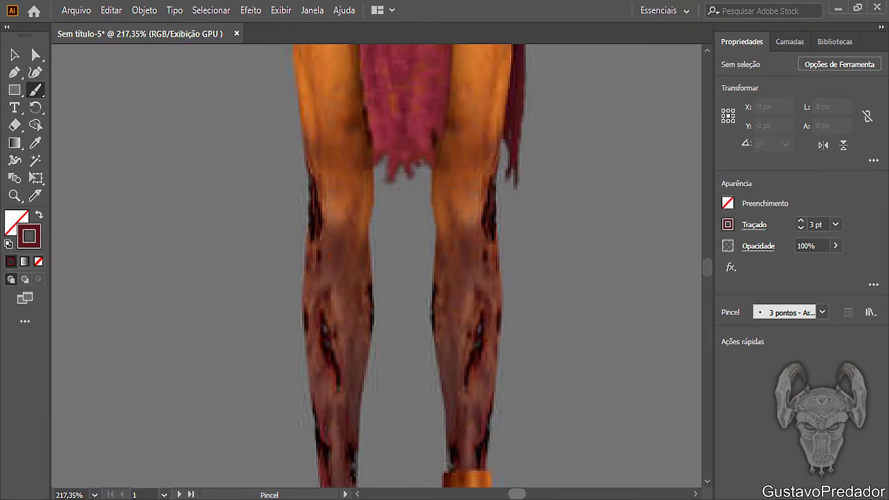
pyautogui.scroll(8, 403, 269)
pyautogui.scroll(-19, 403, 269)
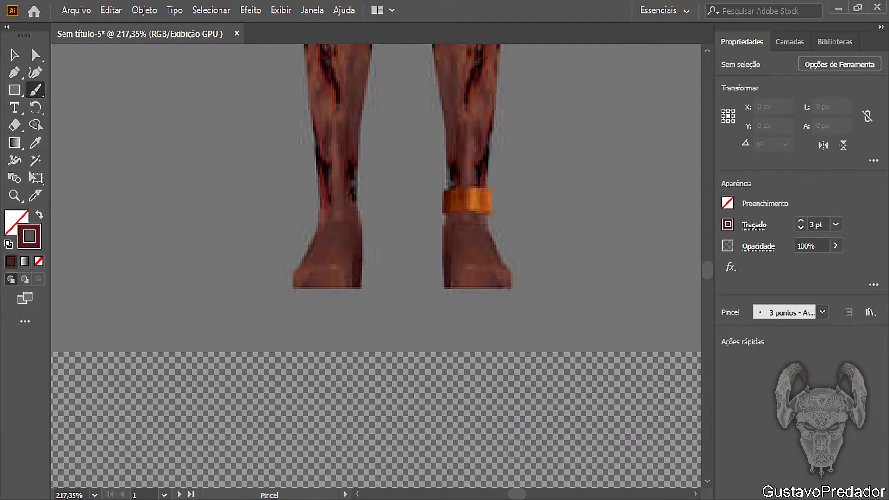
pyautogui.scroll(14, 398, 318)
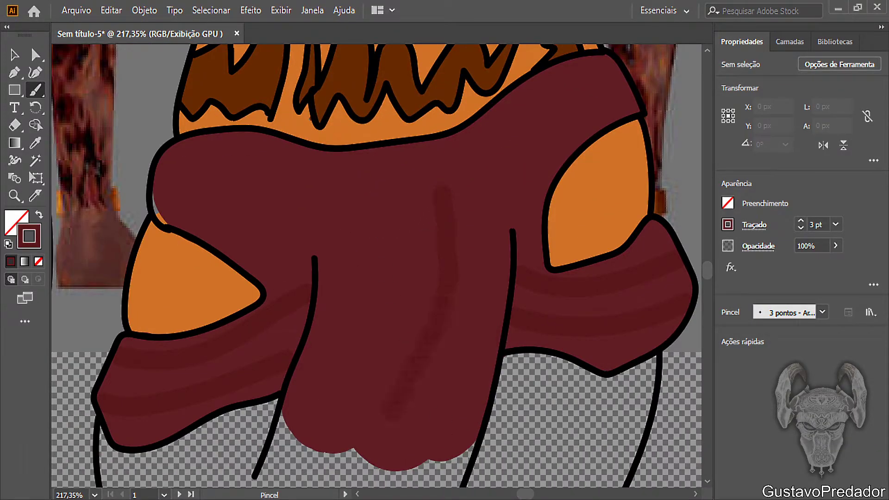
pyautogui.moveTo(394, 408); pyautogui.dragTo(339, 465)
pyautogui.moveTo(397, 286); pyautogui.dragTo(363, 347)
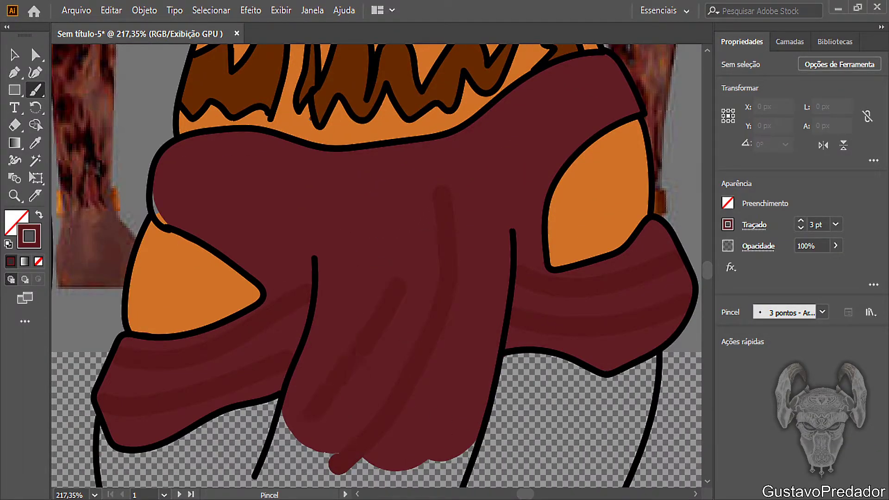
pyautogui.moveTo(482, 241); pyautogui.dragTo(481, 318)
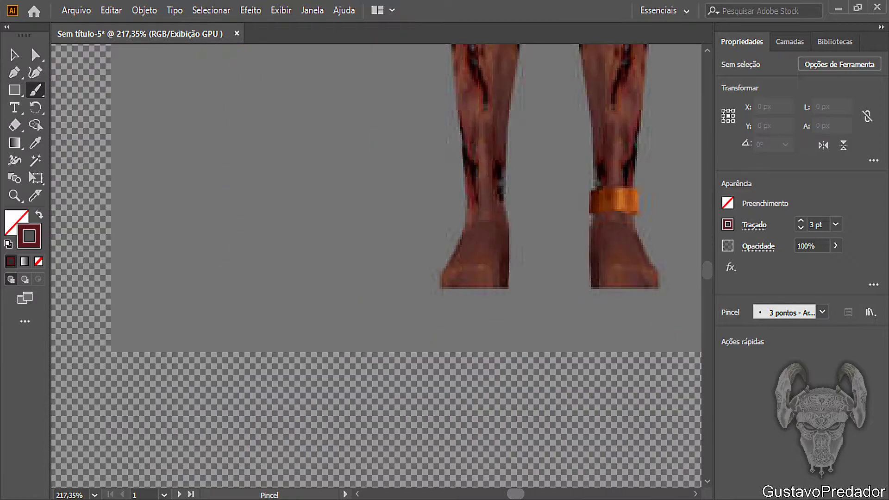
# Step: Study the reference skirt again and paint a slanted dark maroon fold streak on the waist wrap above the right hip cutout
pyautogui.scroll(5, 376, 266)
pyautogui.scroll(5, 562, 293)
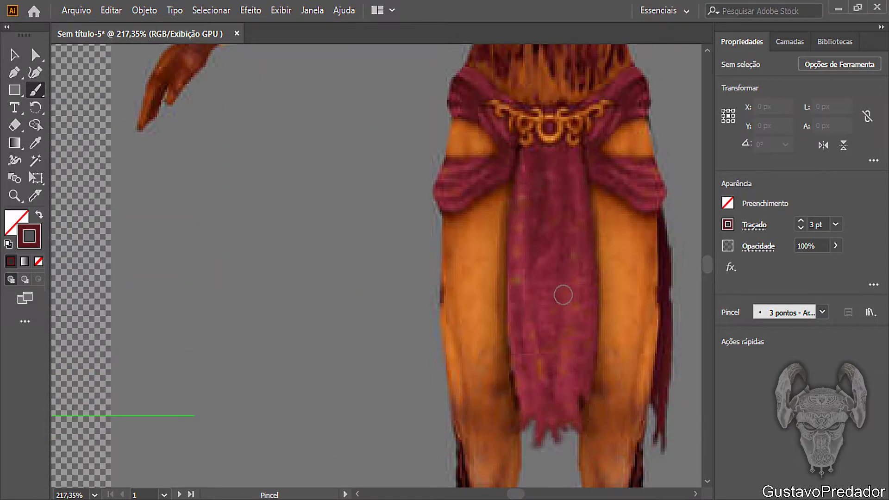
pyautogui.scroll(-5, 562, 294)
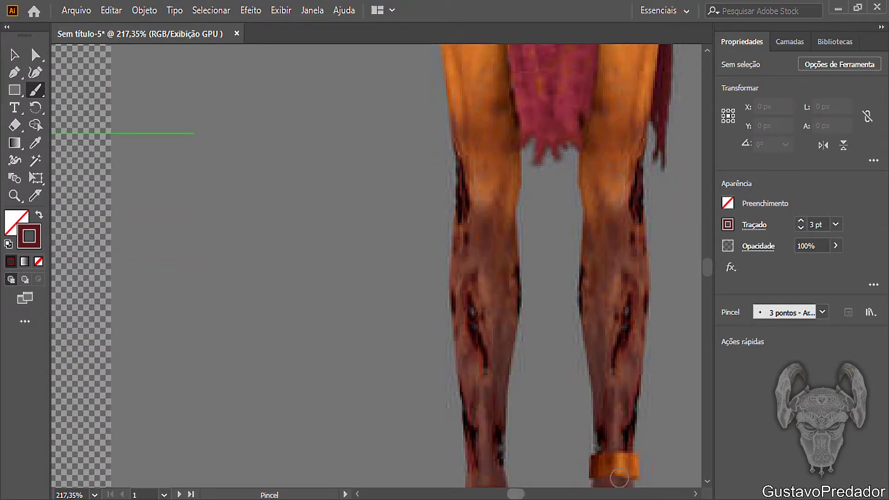
pyautogui.moveTo(516, 494); pyautogui.dragTo(524, 494)
pyautogui.scroll(-5, 520, 343)
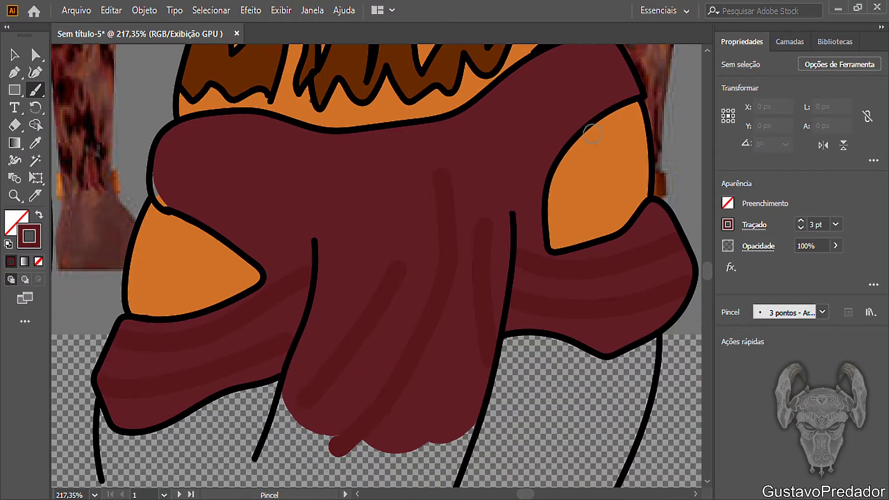
pyautogui.scroll(2, 593, 101)
pyautogui.moveTo(615, 118); pyautogui.dragTo(612, 119)
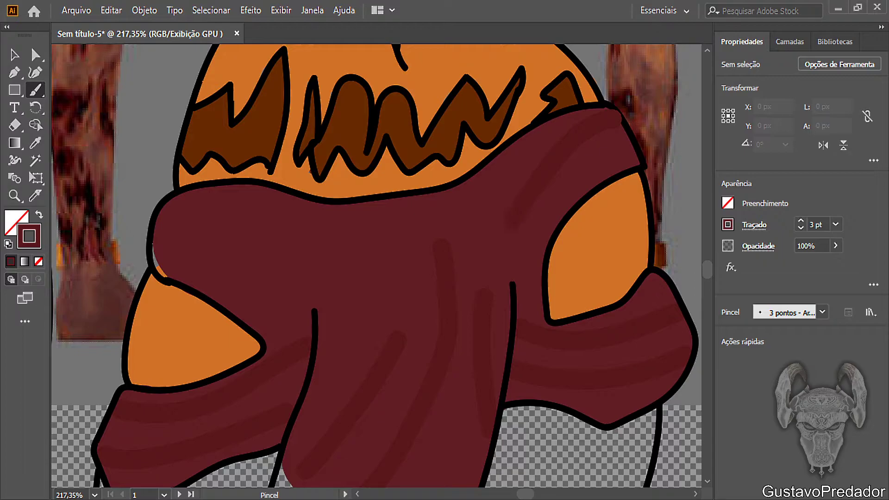
# Step: Paint two dark maroon fold streaks on the waist wrap above the left hip cutout
pyautogui.moveTo(168, 214); pyautogui.dragTo(172, 213)
pyautogui.moveTo(291, 234); pyautogui.dragTo(318, 247)
pyautogui.moveTo(159, 222); pyautogui.dragTo(160, 221)
# Step: Sample the wrap's base maroon and cover the uncolored gap at the wrap's left edge with a 3 pt stroke
pyautogui.click(35, 143)
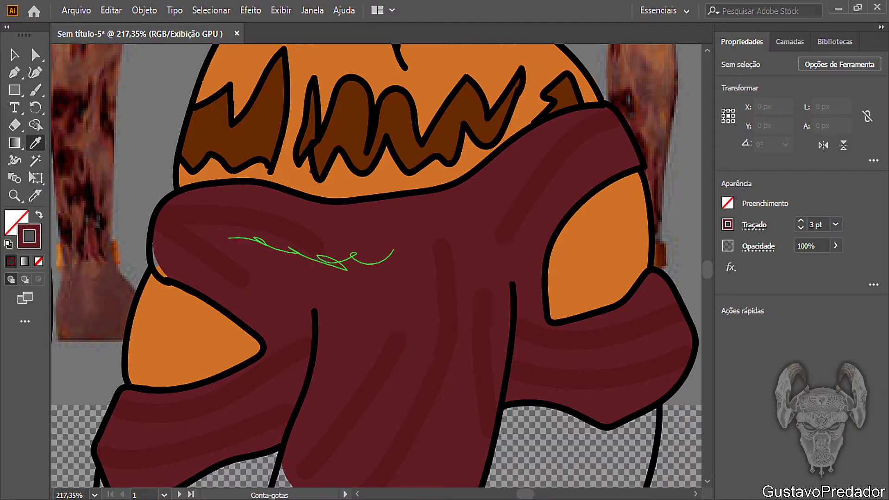
pyautogui.click(35, 90)
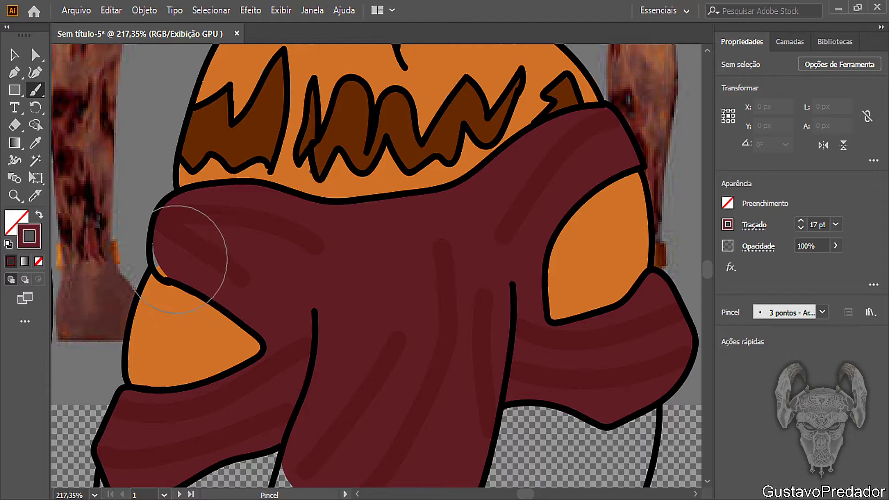
pyautogui.press('[')
pyautogui.press('[')
pyautogui.press('[')
pyautogui.press('[')
pyautogui.press('[')
pyautogui.press('[')
pyautogui.press('[')
pyautogui.press('[')
pyautogui.press('[')
pyautogui.press('[')
pyautogui.press('[')
pyautogui.press('[')
pyautogui.press('[')
pyautogui.press('[')
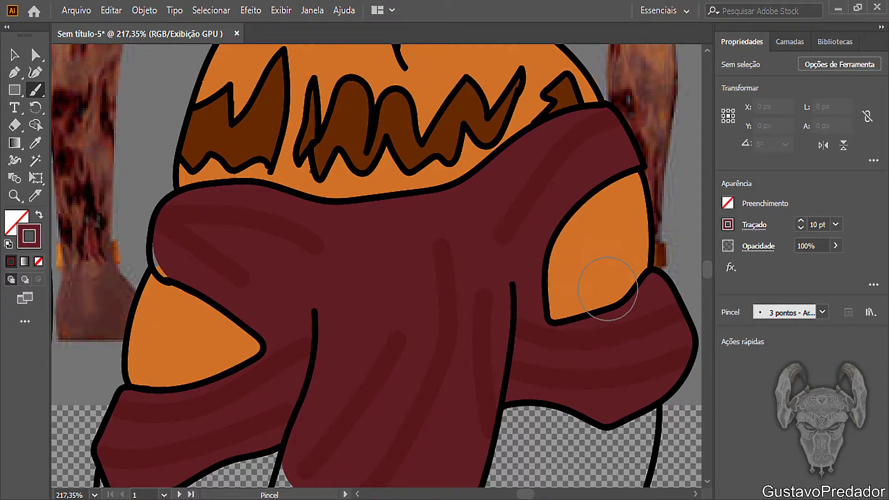
pyautogui.moveTo(172, 266)
pyautogui.mouseDown()
pyautogui.moveTo(160, 273)
pyautogui.moveTo(151, 247)
pyautogui.mouseUp()
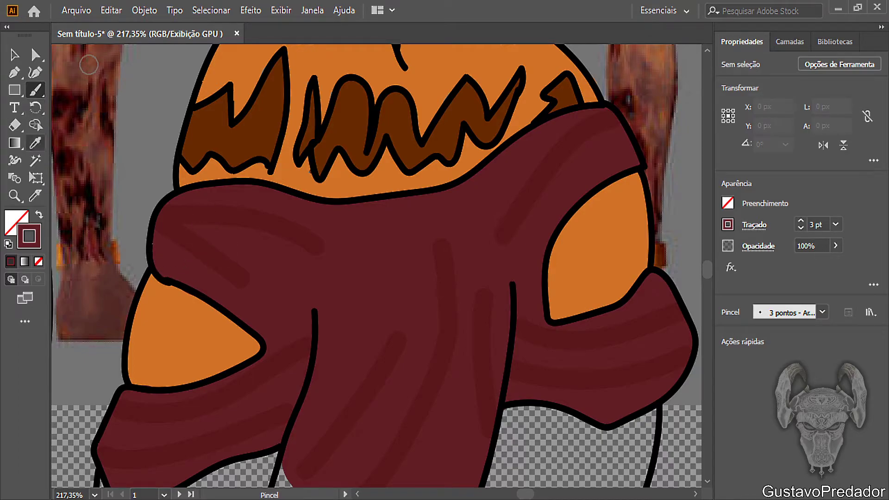
# Step: Review the whole colored character beside the reference figures, then its waist and skirt area more closely
pyautogui.click(15, 195)
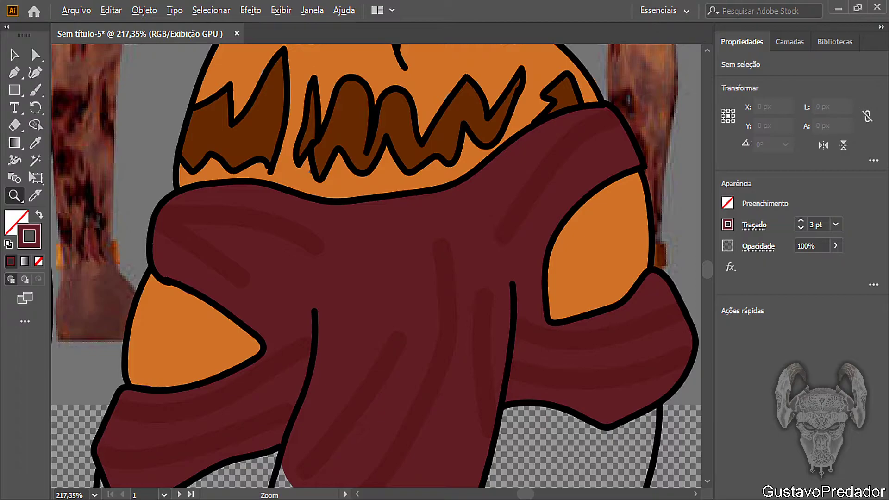
pyautogui.keyDown('alt'); pyautogui.click(349, 249); pyautogui.keyUp('alt')
pyautogui.keyDown('alt'); pyautogui.click(349, 249); pyautogui.keyUp('alt')
pyautogui.keyDown('alt'); pyautogui.click(350, 248); pyautogui.keyUp('alt')
pyautogui.keyDown('alt'); pyautogui.click(350, 249); pyautogui.keyUp('alt')
pyautogui.keyDown('alt'); pyautogui.click(350, 249); pyautogui.keyUp('alt')
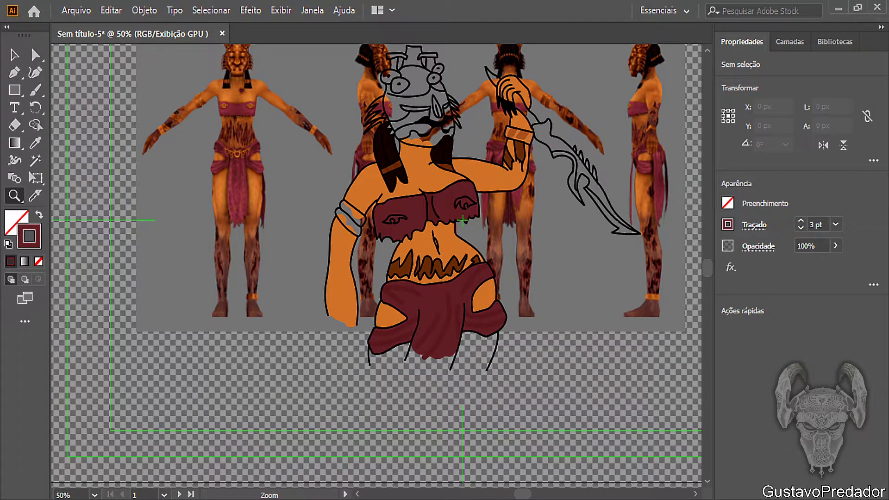
pyautogui.scroll(1, 463, 221)
pyautogui.scroll(-3, 542, 335)
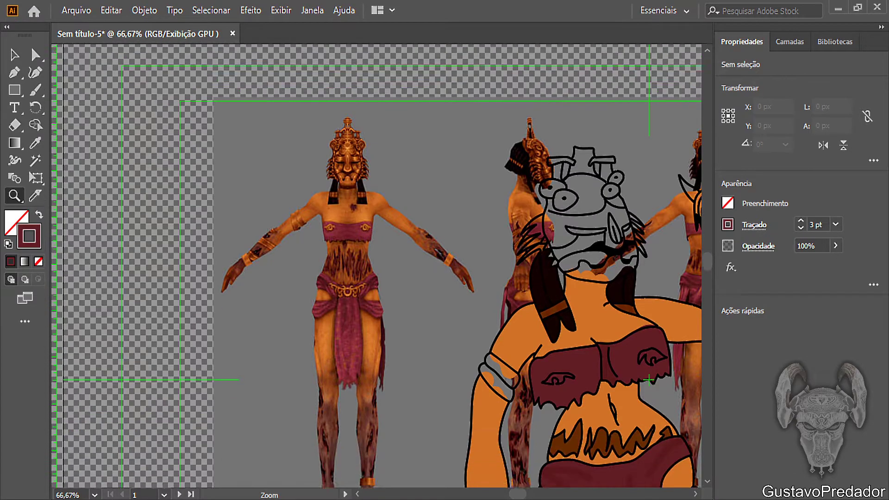
pyautogui.hscroll(3, 536, 486)
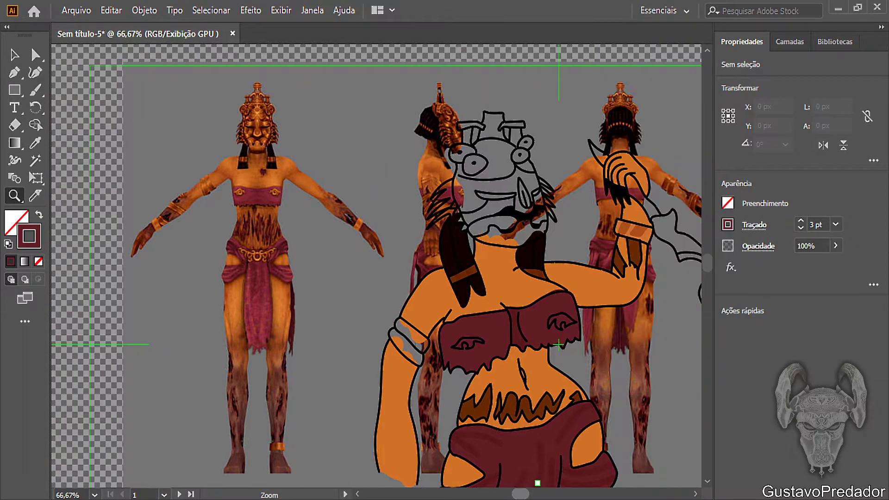
pyautogui.click(536, 444)
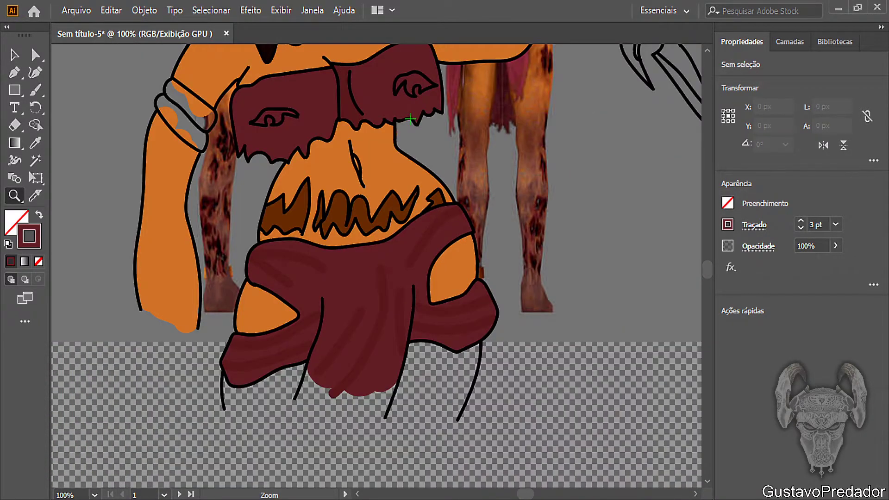
# Step: Check the visibility and contents of layer Camada 1 and make it the active layer
pyautogui.click(789, 41)
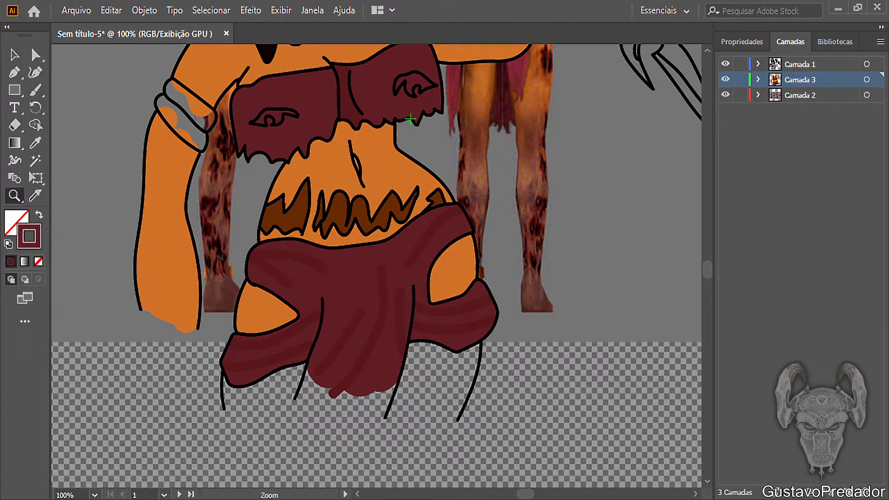
pyautogui.click(725, 64)
pyautogui.click(726, 64)
pyautogui.click(725, 63)
pyautogui.click(759, 64)
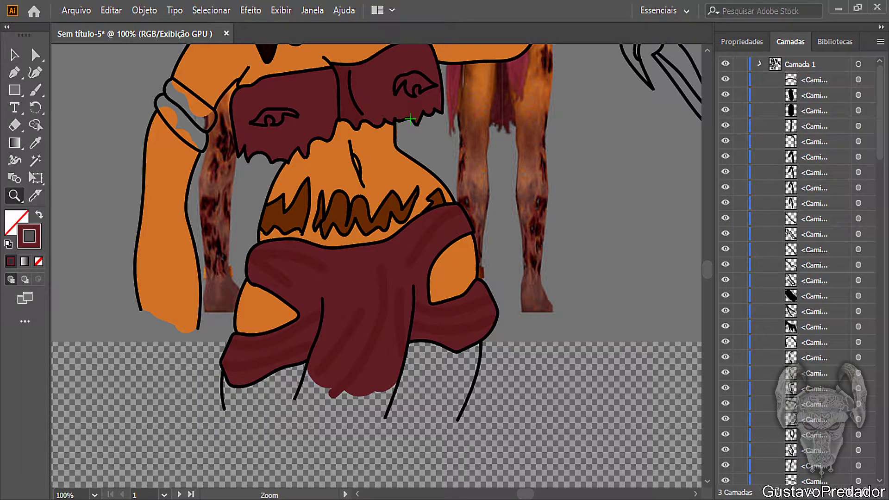
pyautogui.click(758, 64)
pyautogui.click(800, 64)
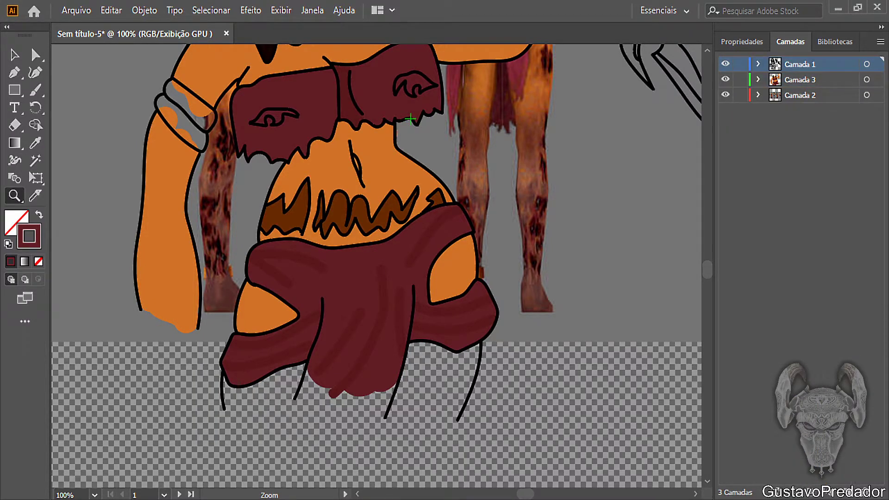
# Step: Move the reference image in Camada 2 so the front figure's belt shows between the character's lowered arm and waist
pyautogui.scroll(11, 377, 266)
pyautogui.scroll(-6, 377, 266)
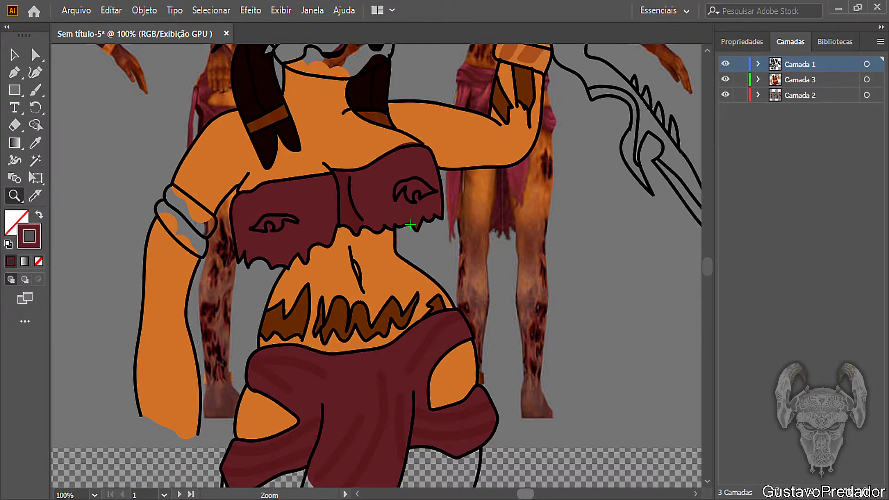
pyautogui.moveTo(410, 226); pyautogui.dragTo(580, 225)
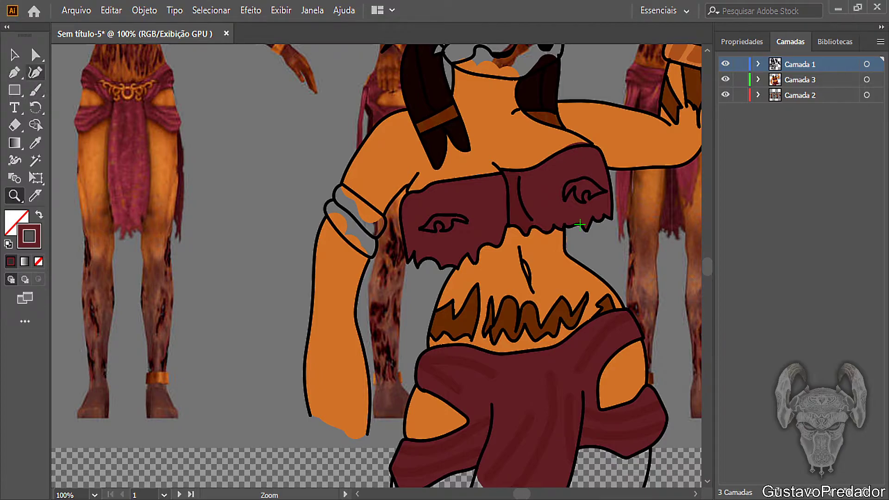
pyautogui.press('v')
pyautogui.moveTo(185, 123); pyautogui.dragTo(290, 334)
pyautogui.moveTo(265, 265); pyautogui.dragTo(378, 275)
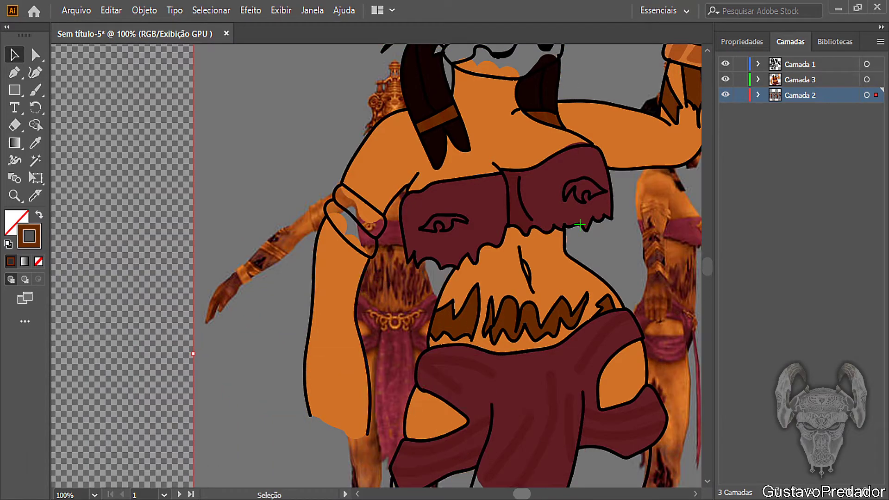
pyautogui.moveTo(580, 226); pyautogui.dragTo(446, 225)
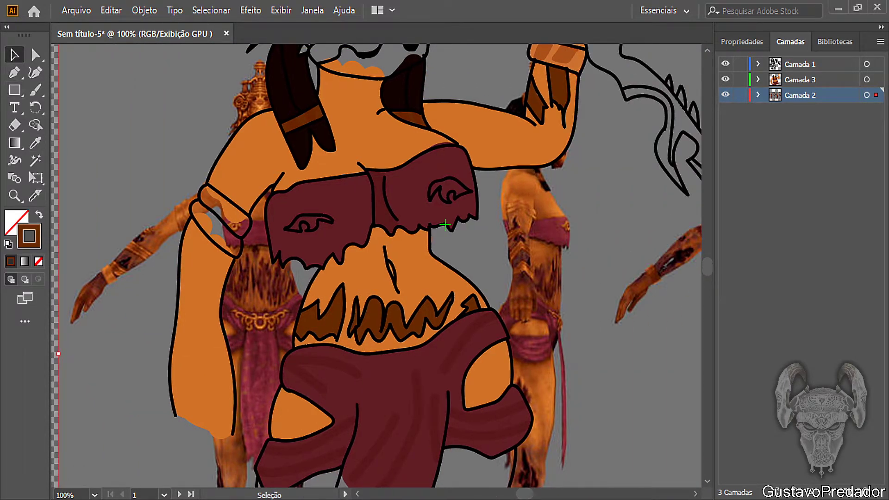
# Step: Draw the belt ornament's winged, scalloped black outline across the upper edge of the maroon skirt with the Paintbrush
pyautogui.press('z')
pyautogui.moveTo(485, 451); pyautogui.dragTo(547, 451)
pyautogui.moveTo(526, 493); pyautogui.dragTo(524, 494)
pyautogui.hscroll(2, 377, 265)
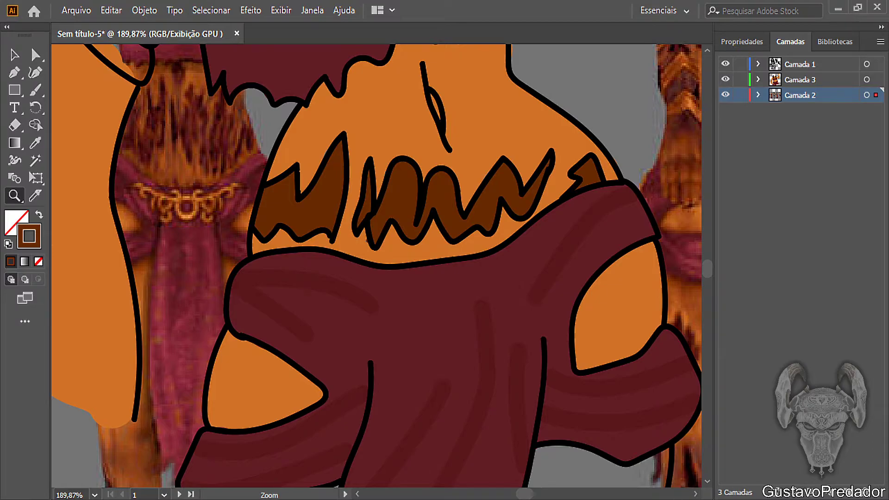
pyautogui.click(813, 64)
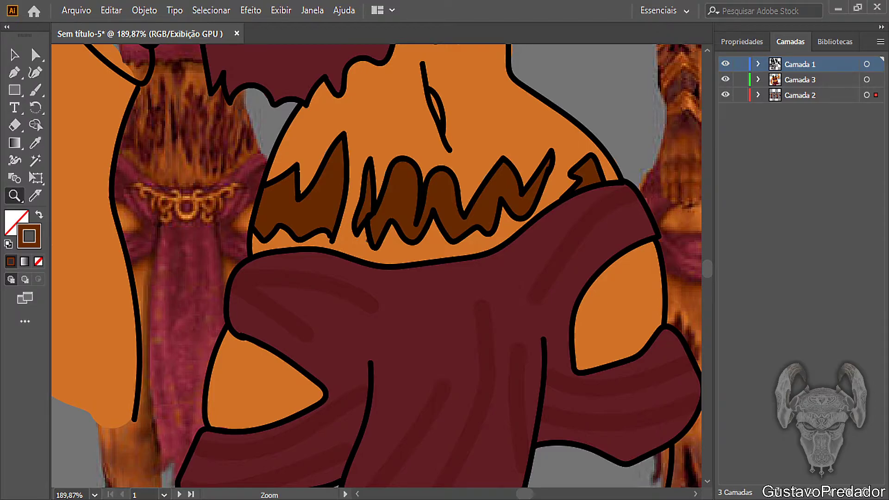
pyautogui.click(800, 95)
pyautogui.click(35, 89)
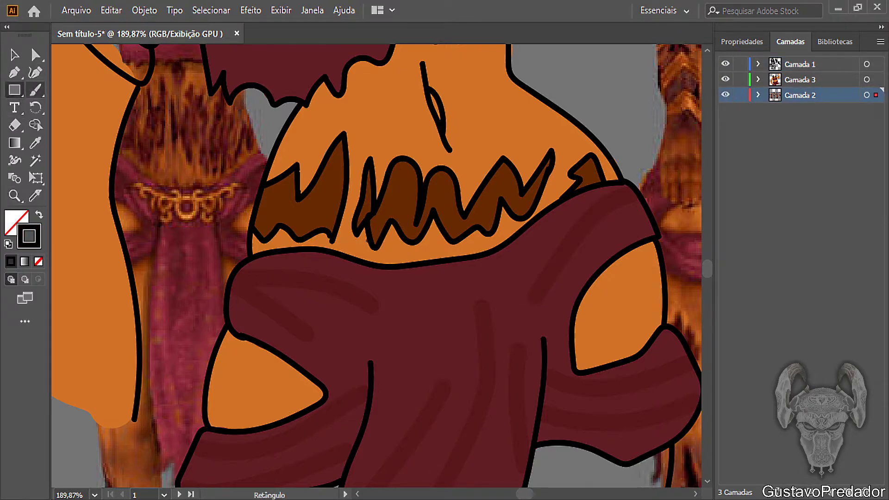
pyautogui.moveTo(422, 299)
pyautogui.mouseDown()
pyautogui.moveTo(434, 322)
pyautogui.moveTo(448, 325)
pyautogui.moveTo(475, 311)
pyautogui.moveTo(475, 293)
pyautogui.moveTo(511, 310)
pyautogui.moveTo(540, 259)
pyautogui.moveTo(548, 257)
pyautogui.moveTo(549, 276)
pyautogui.moveTo(562, 268)
pyautogui.moveTo(549, 257)
pyautogui.moveTo(563, 258)
pyautogui.moveTo(568, 240)
pyautogui.moveTo(608, 222)
pyautogui.moveTo(526, 244)
pyautogui.moveTo(486, 276)
pyautogui.moveTo(477, 265)
pyautogui.moveTo(414, 278)
pyautogui.moveTo(401, 270)
pyautogui.moveTo(392, 286)
pyautogui.moveTo(310, 271)
pyautogui.moveTo(266, 286)
pyautogui.moveTo(299, 290)
pyautogui.moveTo(323, 310)
pyautogui.moveTo(338, 294)
pyautogui.moveTo(352, 299)
pyautogui.moveTo(363, 319)
pyautogui.moveTo(385, 325)
pyautogui.moveTo(406, 302)
pyautogui.mouseUp()
pyautogui.press('Delete')
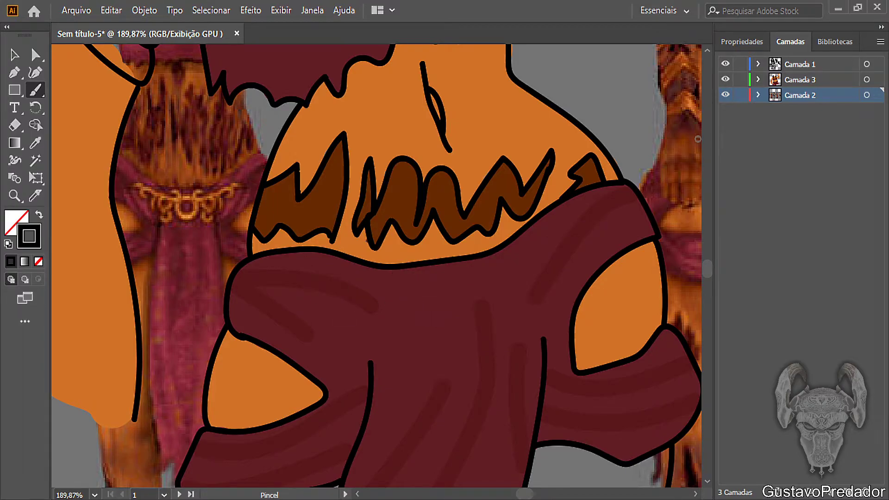
# Step: Move the belt ornament's outline path from layer Camada 2 to Camada 1
pyautogui.click(815, 64)
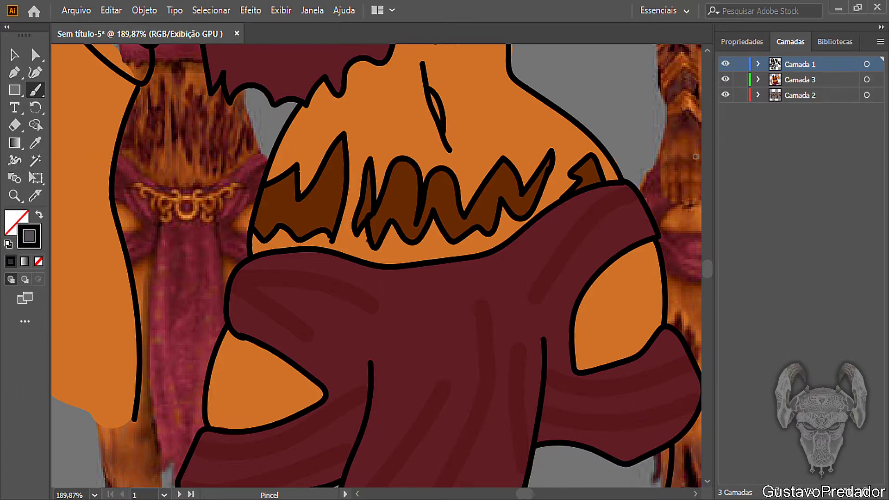
pyautogui.click(816, 95)
pyautogui.click(758, 95)
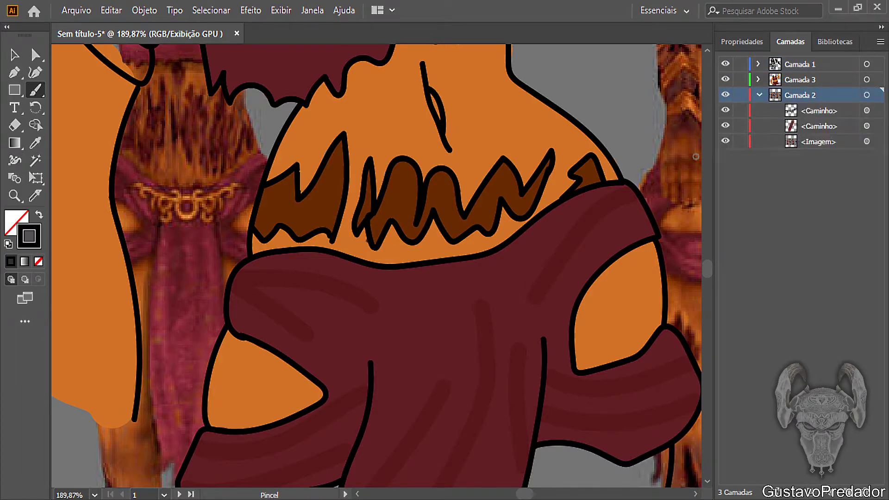
pyautogui.click(819, 110)
pyautogui.moveTo(818, 110); pyautogui.dragTo(806, 64)
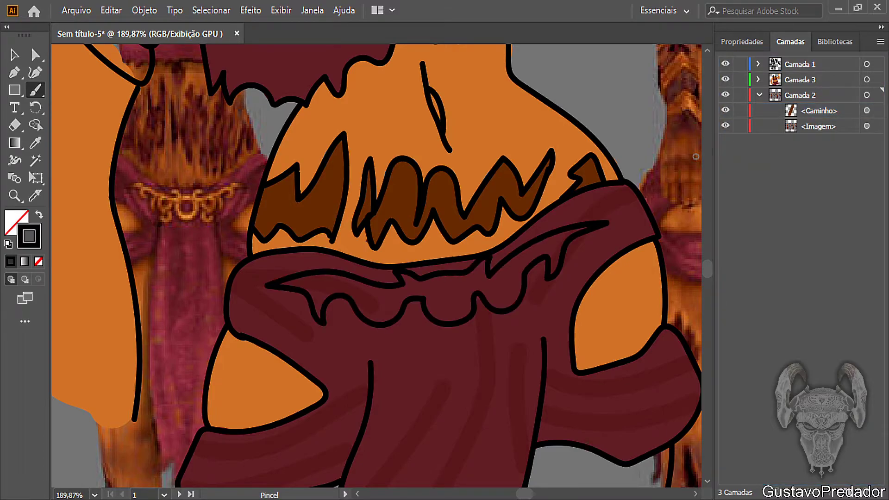
pyautogui.click(760, 95)
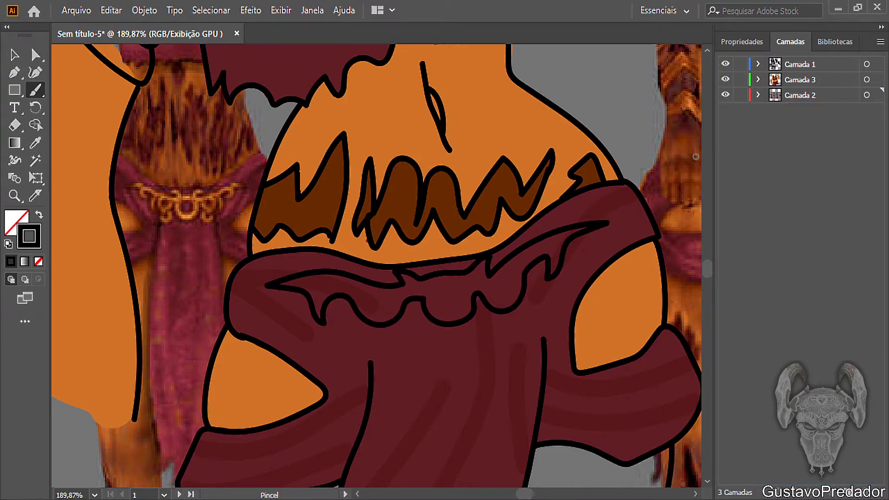
# Step: Make Camada 1 active and draw three small black rings inside the belt ornament's left, middle and right lobes
pyautogui.click(799, 64)
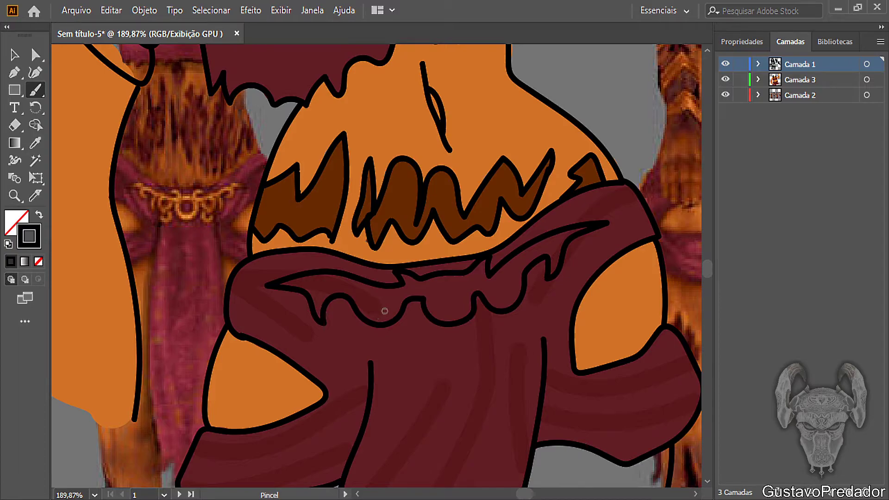
pyautogui.moveTo(371, 306)
pyautogui.mouseDown()
pyautogui.moveTo(376, 294)
pyautogui.moveTo(389, 300)
pyautogui.mouseUp()
pyautogui.keyDown('ctrl'); pyautogui.click(424, 303); pyautogui.keyUp('ctrl')
pyautogui.hotkey('ctrl', 'z')
pyautogui.moveTo(434, 295)
pyautogui.mouseDown()
pyautogui.moveTo(455, 301)
pyautogui.moveTo(448, 310)
pyautogui.moveTo(496, 300)
pyautogui.moveTo(508, 279)
pyautogui.moveTo(503, 302)
pyautogui.mouseUp()
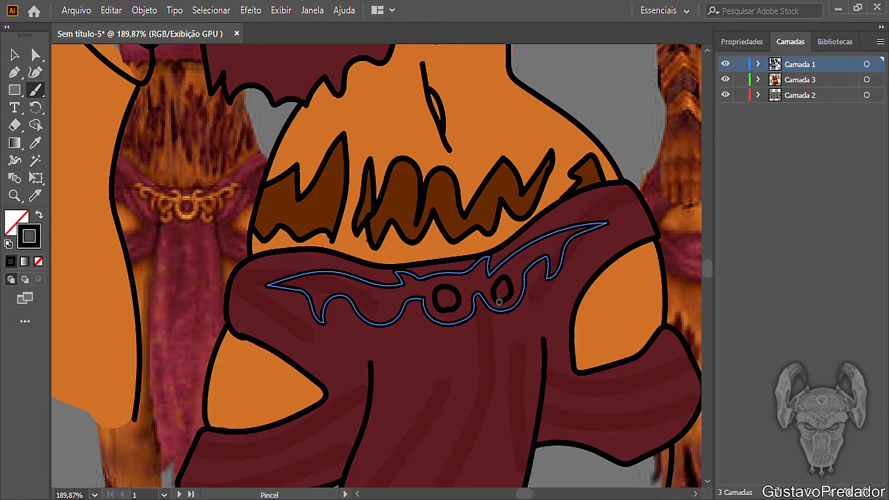
pyautogui.moveTo(384, 313); pyautogui.dragTo(371, 309)
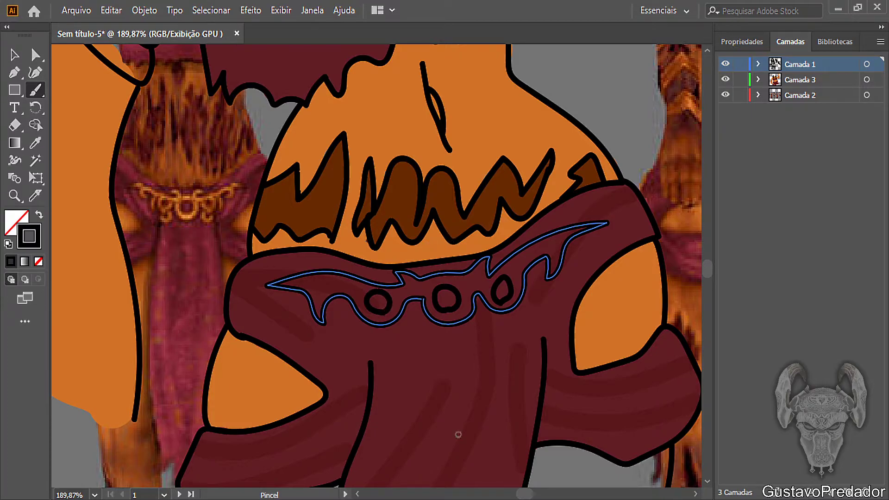
# Step: Outline a rounded pendant beneath each outer ring and a pointed fang beside each outer lobe of the belt ornament
pyautogui.moveTo(368, 323)
pyautogui.mouseDown()
pyautogui.moveTo(370, 352)
pyautogui.moveTo(394, 355)
pyautogui.moveTo(404, 327)
pyautogui.mouseUp()
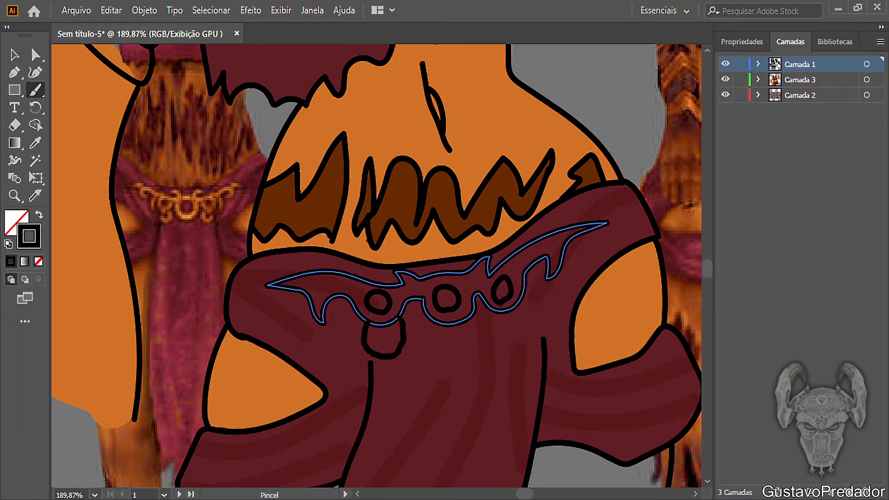
pyautogui.moveTo(500, 314)
pyautogui.mouseDown()
pyautogui.moveTo(513, 345)
pyautogui.moveTo(523, 347)
pyautogui.moveTo(538, 334)
pyautogui.moveTo(529, 301)
pyautogui.mouseUp()
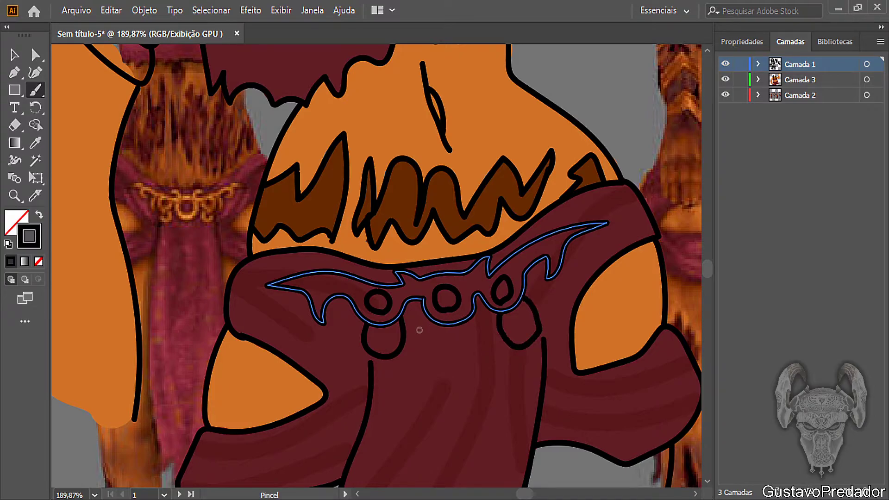
pyautogui.moveTo(355, 310)
pyautogui.mouseDown()
pyautogui.moveTo(347, 335)
pyautogui.moveTo(342, 301)
pyautogui.mouseUp()
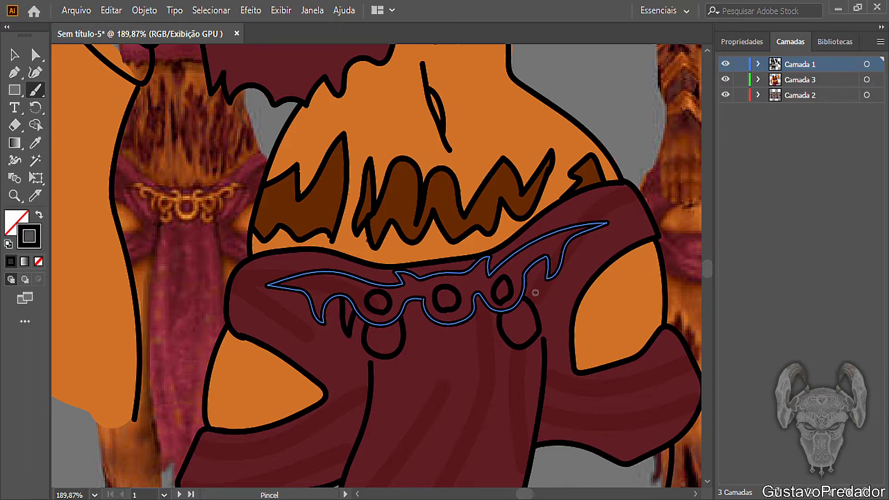
pyautogui.moveTo(528, 291); pyautogui.dragTo(544, 313)
pyautogui.moveTo(539, 273); pyautogui.dragTo(546, 289)
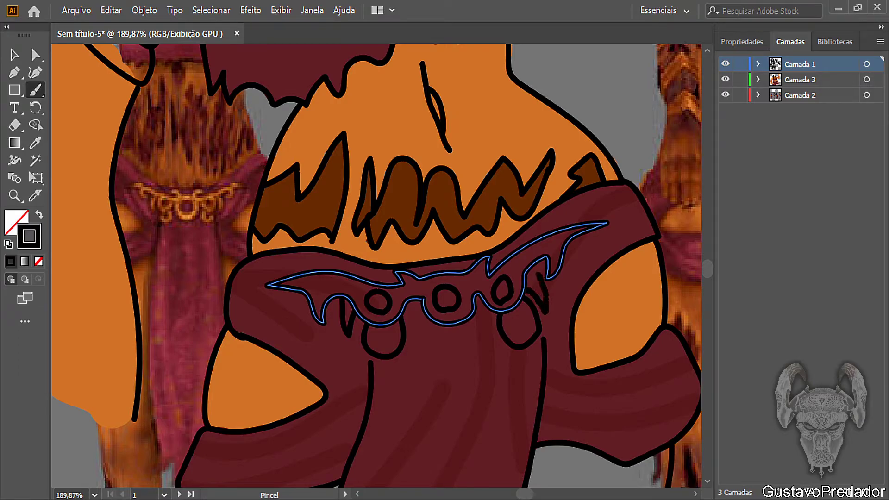
# Step: On layer Camada 3, sample the reference belt's golden orange as the stroke color and paint the ornament's left pendant
pyautogui.click(800, 80)
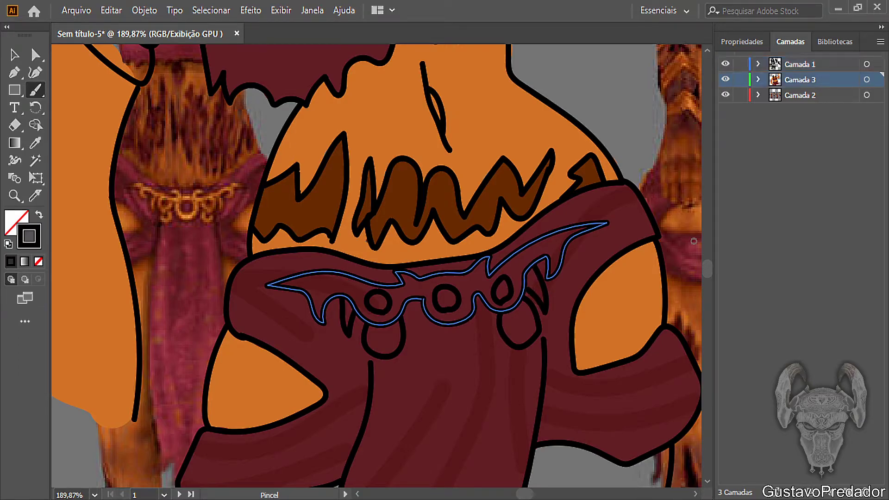
pyautogui.click(36, 143)
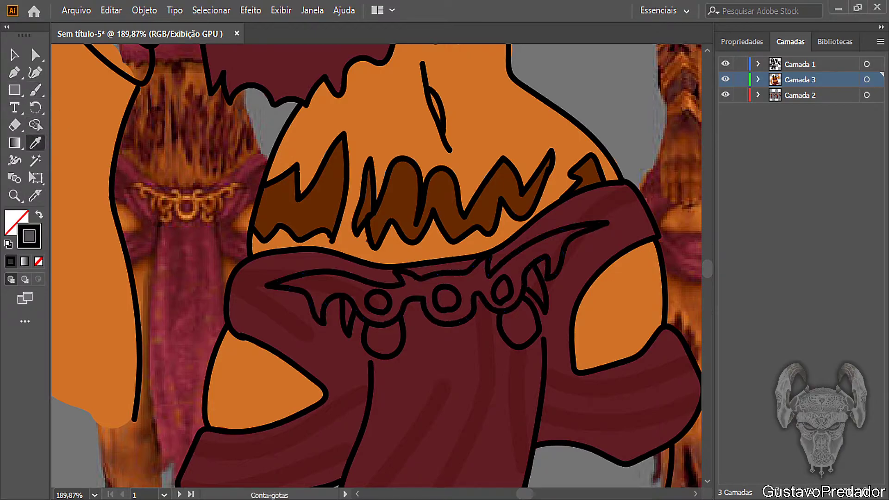
pyautogui.click(188, 217)
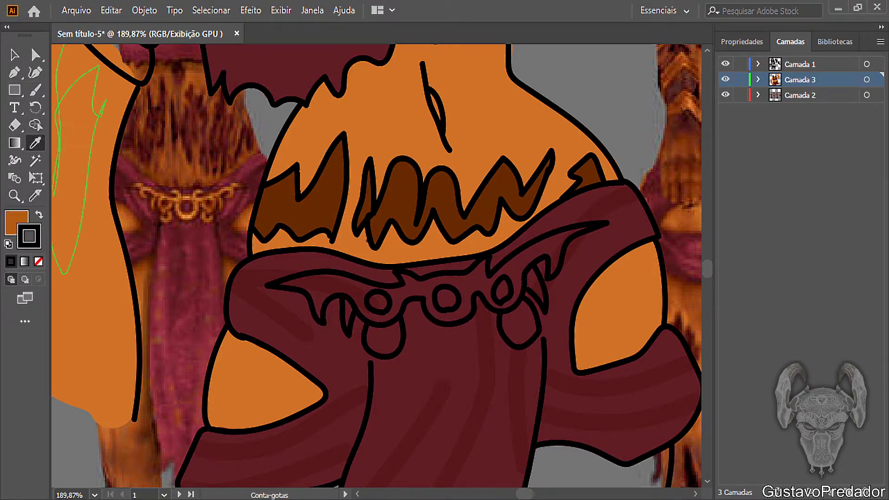
pyautogui.click(35, 90)
pyautogui.moveTo(386, 342); pyautogui.dragTo(376, 330)
pyautogui.hotkey('ctrl', 'z')
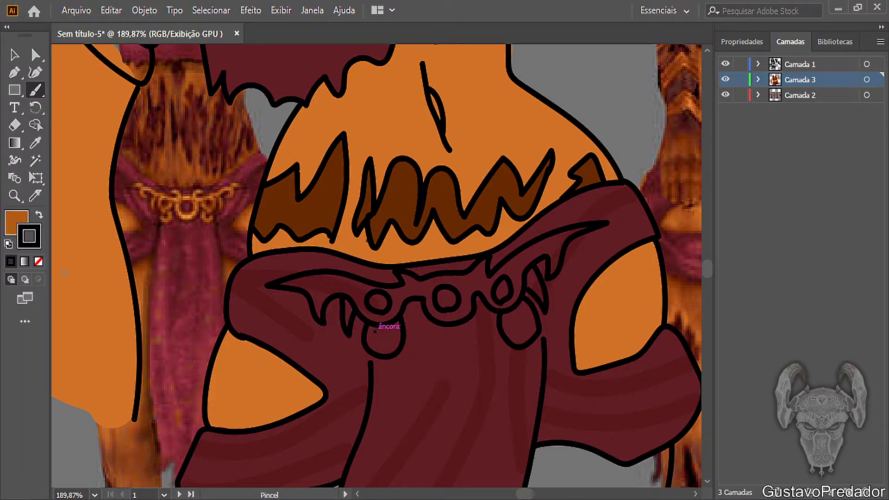
pyautogui.hotkey('shift', 'x')
pyautogui.moveTo(387, 349)
pyautogui.mouseDown()
pyautogui.moveTo(373, 337)
pyautogui.moveTo(399, 332)
pyautogui.moveTo(397, 318)
pyautogui.moveTo(384, 345)
pyautogui.mouseUp()
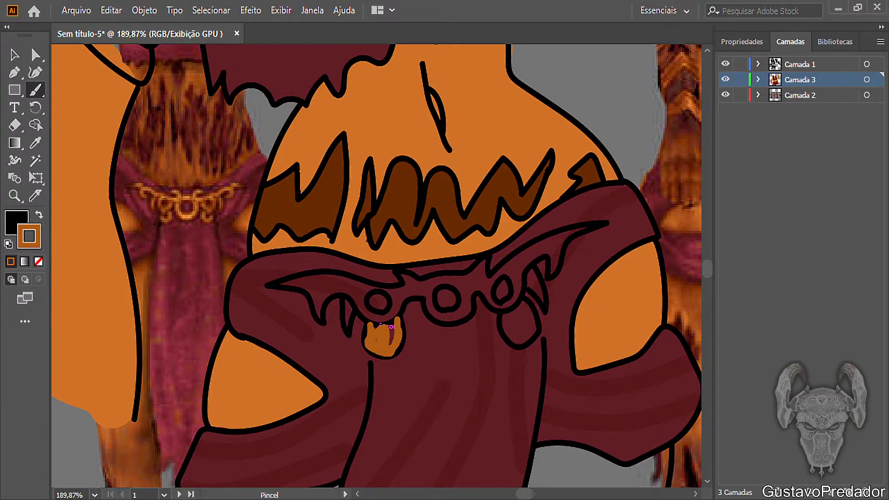
pyautogui.moveTo(389, 324); pyautogui.dragTo(378, 324)
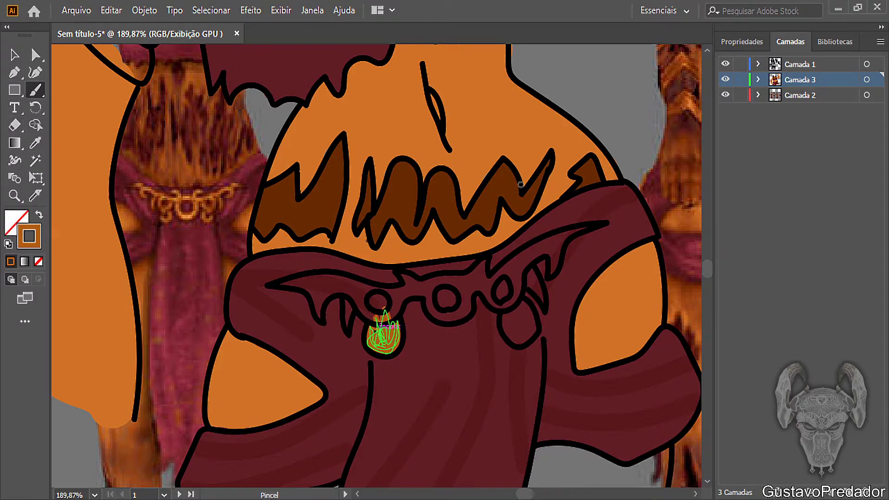
# Step: Paint the ornament's left wing, left fang and left and middle lobes golden orange with a 2 pt stroke, around the rings
pyautogui.click(741, 41)
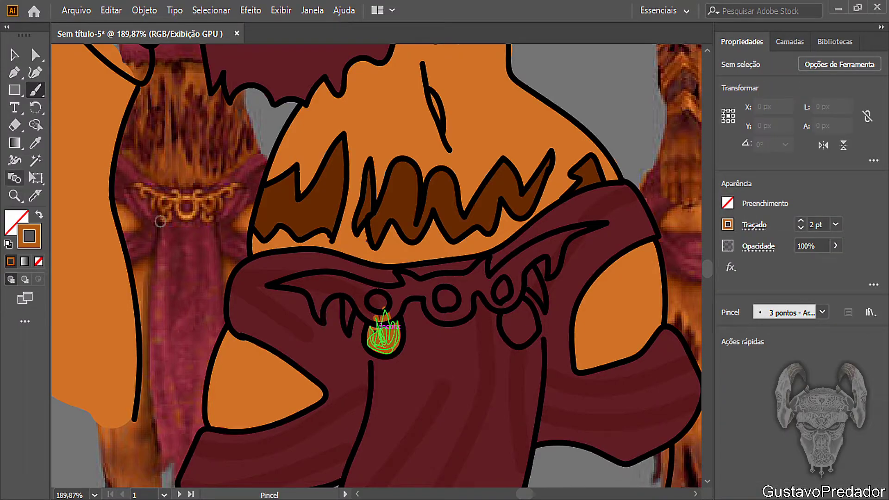
pyautogui.press('z')
pyautogui.click(397, 328)
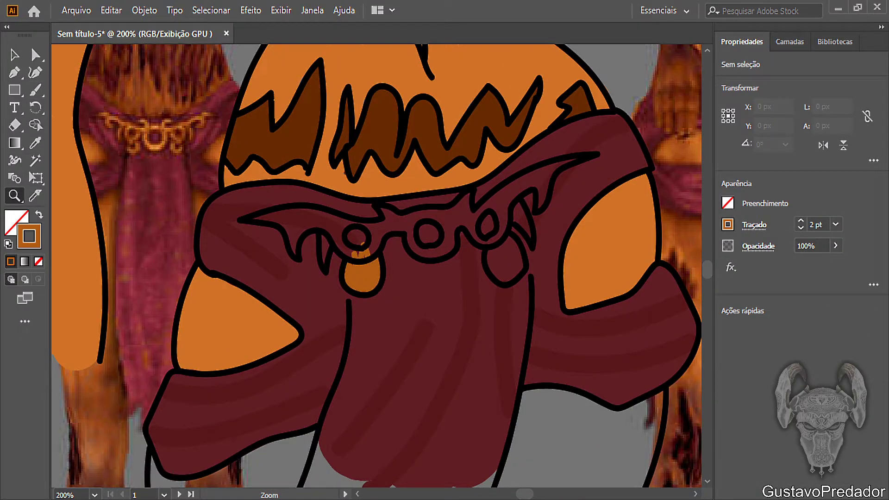
pyautogui.click(343, 209)
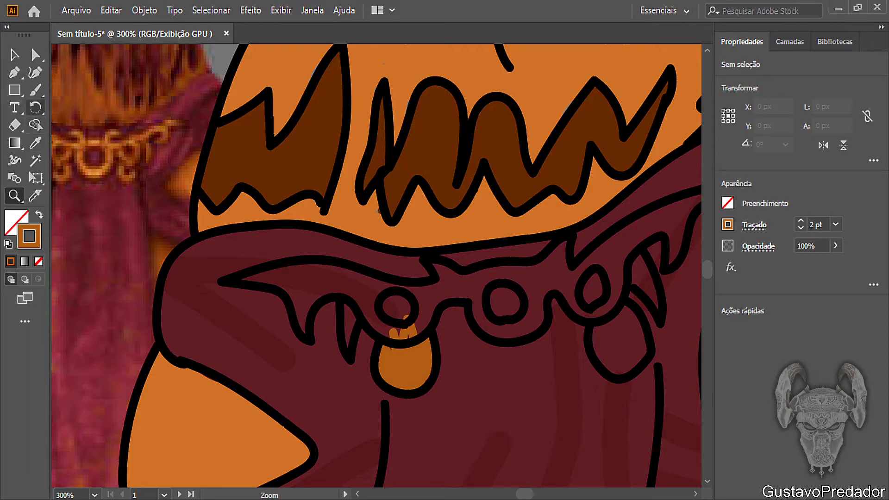
pyautogui.press('b')
pyautogui.moveTo(401, 344)
pyautogui.mouseDown()
pyautogui.moveTo(362, 302)
pyautogui.moveTo(348, 335)
pyautogui.moveTo(347, 294)
pyautogui.moveTo(330, 286)
pyautogui.moveTo(340, 281)
pyautogui.moveTo(306, 289)
pyautogui.moveTo(304, 329)
pyautogui.moveTo(299, 293)
pyautogui.moveTo(274, 279)
pyautogui.moveTo(247, 281)
pyautogui.moveTo(271, 267)
pyautogui.moveTo(330, 271)
pyautogui.moveTo(291, 285)
pyautogui.moveTo(356, 271)
pyautogui.moveTo(393, 289)
pyautogui.moveTo(378, 294)
pyautogui.moveTo(407, 285)
pyautogui.mouseUp()
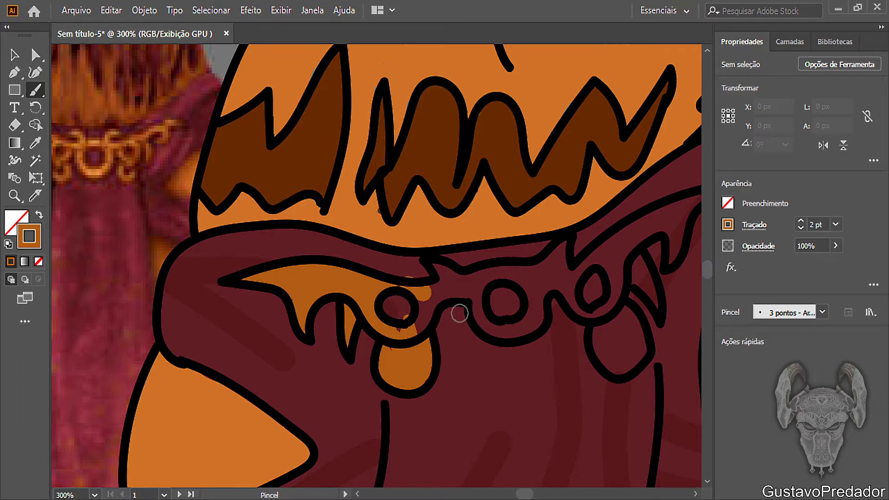
pyautogui.hotkey('ctrl', 'z')
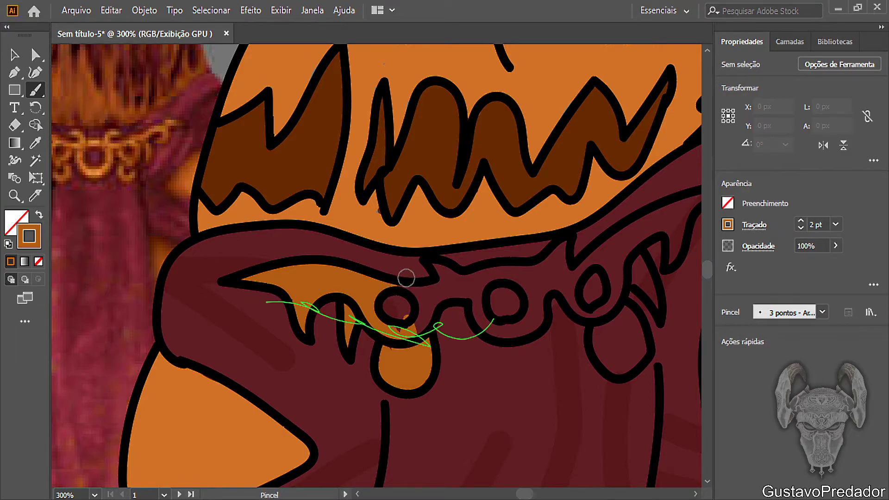
pyautogui.moveTo(397, 289); pyautogui.dragTo(419, 290)
pyautogui.moveTo(426, 319)
pyautogui.mouseDown()
pyautogui.moveTo(421, 341)
pyautogui.moveTo(394, 329)
pyautogui.moveTo(417, 317)
pyautogui.moveTo(393, 332)
pyautogui.mouseUp()
pyautogui.moveTo(435, 307)
pyautogui.mouseDown()
pyautogui.moveTo(442, 267)
pyautogui.moveTo(434, 266)
pyautogui.moveTo(470, 287)
pyautogui.moveTo(495, 331)
pyautogui.moveTo(515, 329)
pyautogui.moveTo(542, 313)
pyautogui.moveTo(536, 291)
pyautogui.moveTo(510, 273)
pyautogui.moveTo(480, 287)
pyautogui.moveTo(469, 274)
pyautogui.moveTo(528, 272)
pyautogui.moveTo(569, 242)
pyautogui.moveTo(553, 295)
pyautogui.mouseUp()
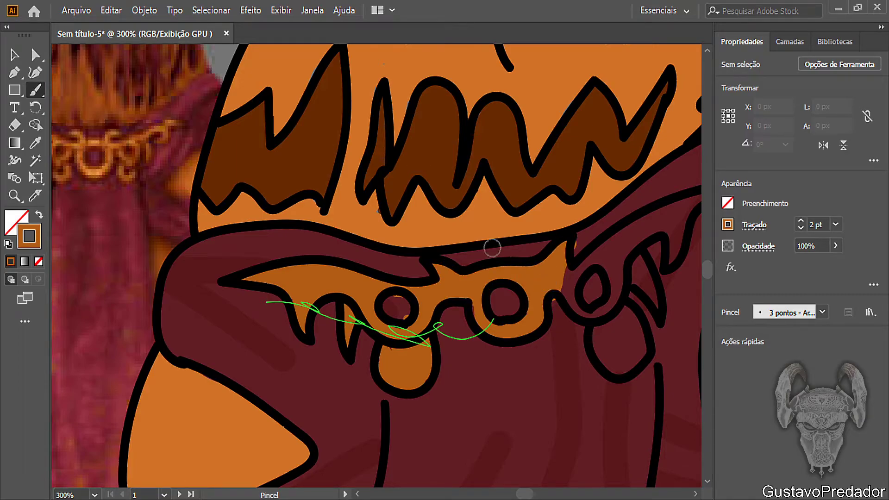
# Step: Paint the ornament's right pendant, right lobe, right fang and right wing out to its tip in the same golden orange
pyautogui.moveTo(636, 367)
pyautogui.mouseDown()
pyautogui.moveTo(603, 356)
pyautogui.moveTo(595, 320)
pyautogui.moveTo(621, 303)
pyautogui.moveTo(642, 327)
pyautogui.moveTo(639, 358)
pyautogui.moveTo(609, 375)
pyautogui.moveTo(614, 321)
pyautogui.moveTo(623, 352)
pyautogui.mouseUp()
pyautogui.moveTo(603, 316)
pyautogui.mouseDown()
pyautogui.moveTo(573, 295)
pyautogui.moveTo(569, 269)
pyautogui.moveTo(579, 291)
pyautogui.moveTo(598, 253)
pyautogui.moveTo(613, 278)
pyautogui.moveTo(611, 315)
pyautogui.moveTo(625, 265)
pyautogui.moveTo(663, 313)
pyautogui.moveTo(649, 272)
pyautogui.moveTo(621, 238)
pyautogui.moveTo(674, 211)
pyautogui.moveTo(649, 245)
pyautogui.mouseUp()
pyautogui.moveTo(670, 215)
pyautogui.mouseDown()
pyautogui.moveTo(674, 260)
pyautogui.moveTo(677, 201)
pyautogui.moveTo(661, 239)
pyautogui.mouseUp()
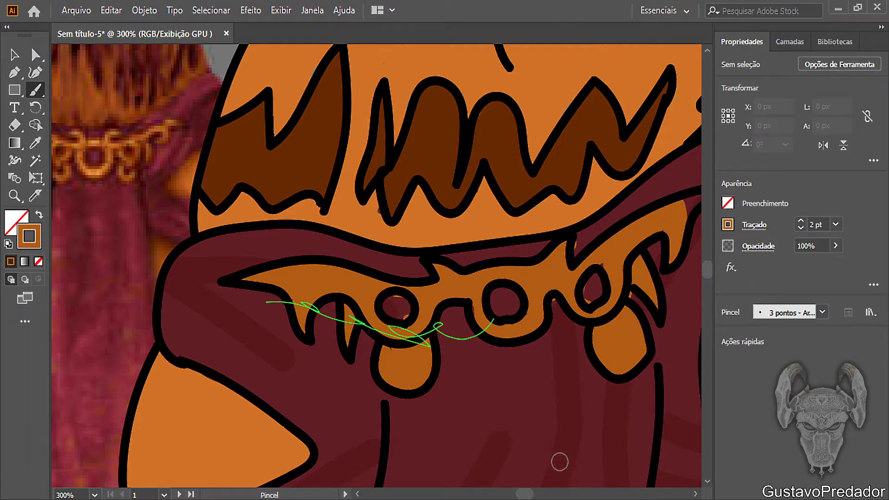
pyautogui.moveTo(525, 493); pyautogui.dragTo(527, 494)
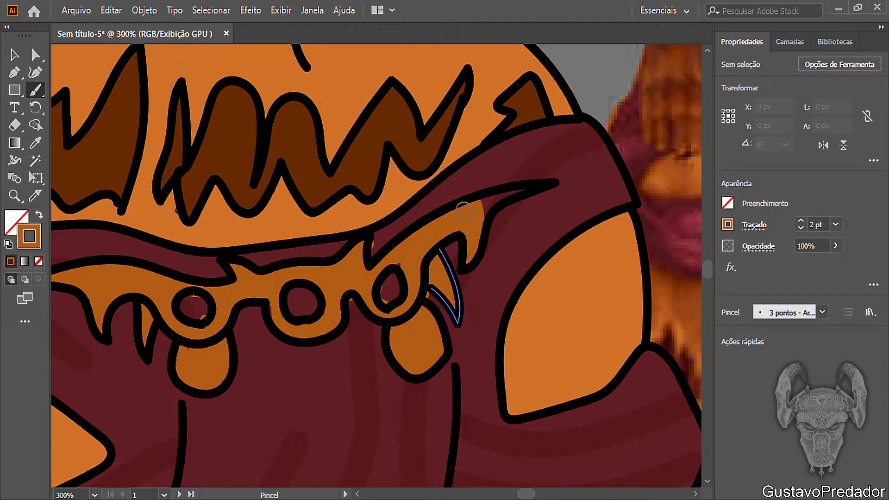
pyautogui.moveTo(481, 209); pyautogui.dragTo(533, 184)
pyautogui.moveTo(527, 493); pyautogui.dragTo(524, 494)
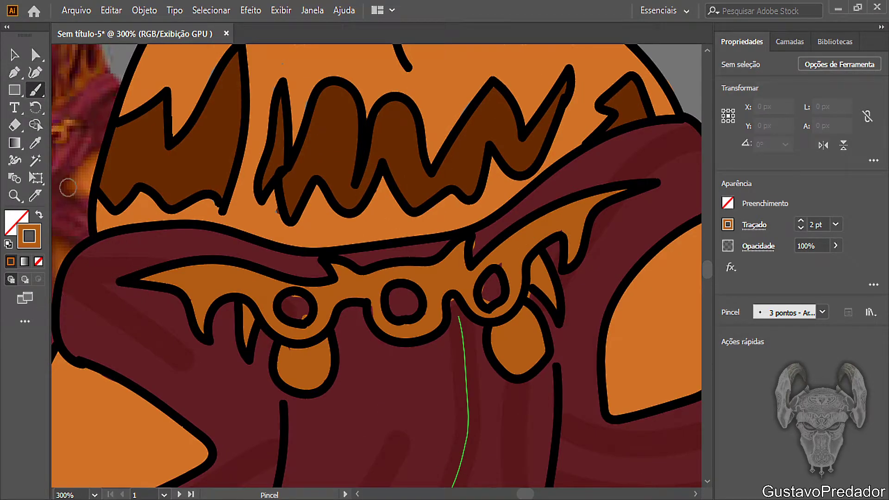
# Step: Sample the skirt's base maroon and cover the orange spill inside the ornament's left ring with a 1 pt stroke
pyautogui.click(35, 143)
pyautogui.click(394, 416)
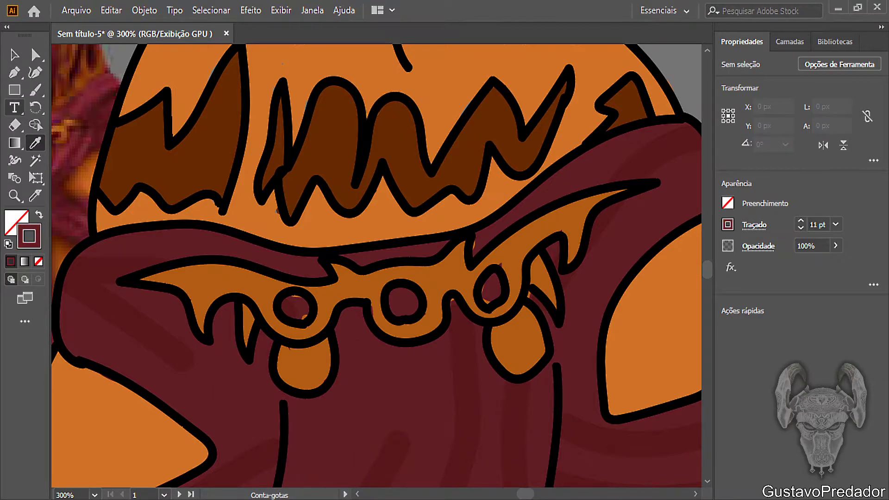
pyautogui.click(35, 89)
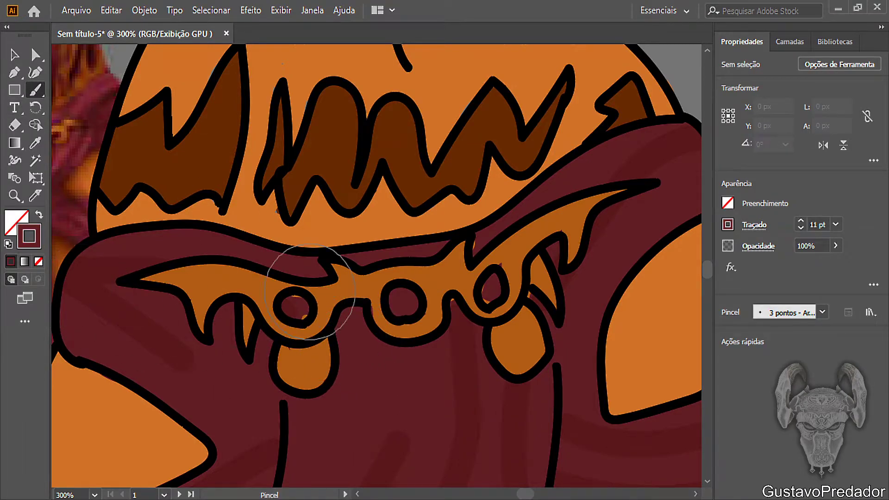
pyautogui.press('[')
pyautogui.press('[')
pyautogui.press('[')
pyautogui.press('[')
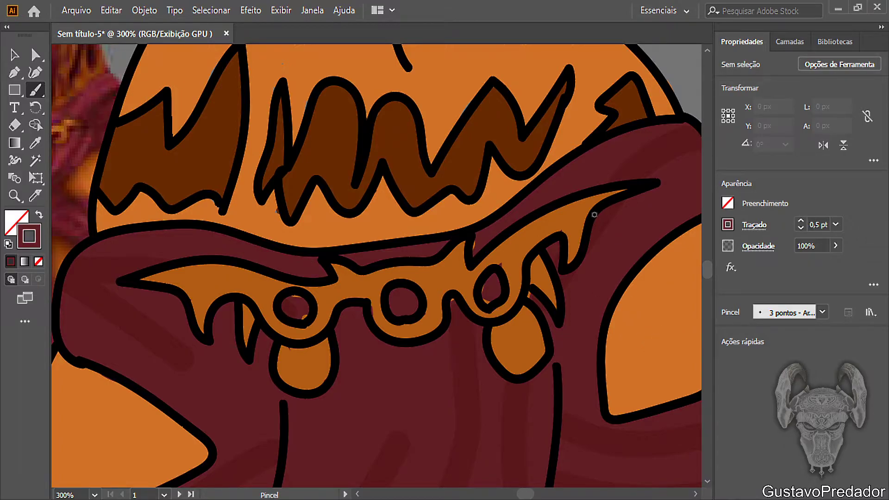
pyautogui.press(']')
pyautogui.moveTo(297, 288); pyautogui.dragTo(314, 320)
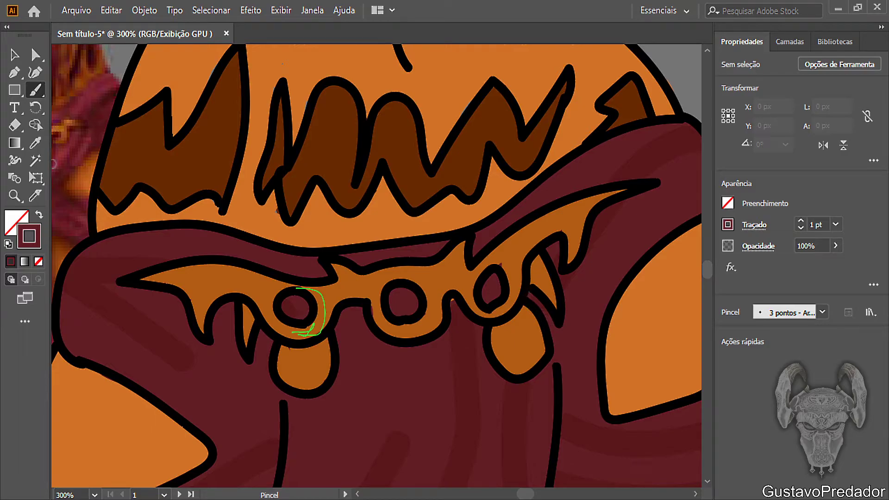
pyautogui.click(35, 143)
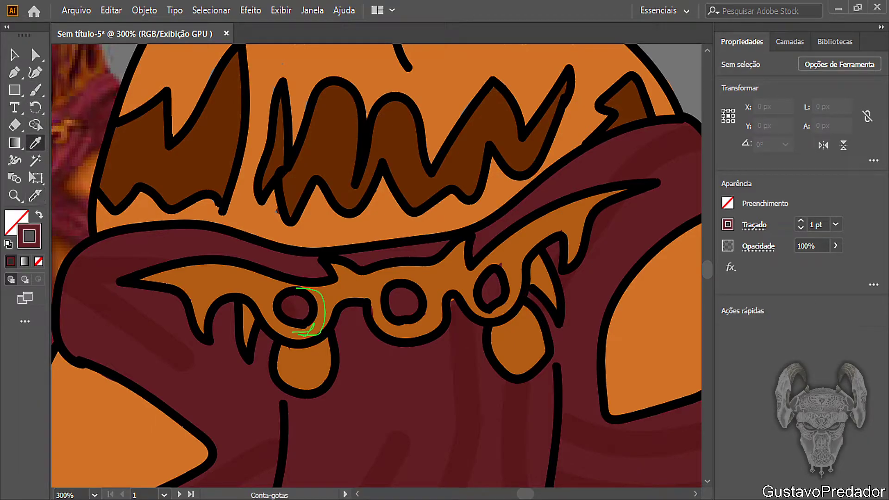
# Step: Sample the skirt's maroon and cover the orange spill between the ornament's middle and right lobes with a 2 pt brush stroke
pyautogui.click(463, 337)
pyautogui.click(35, 90)
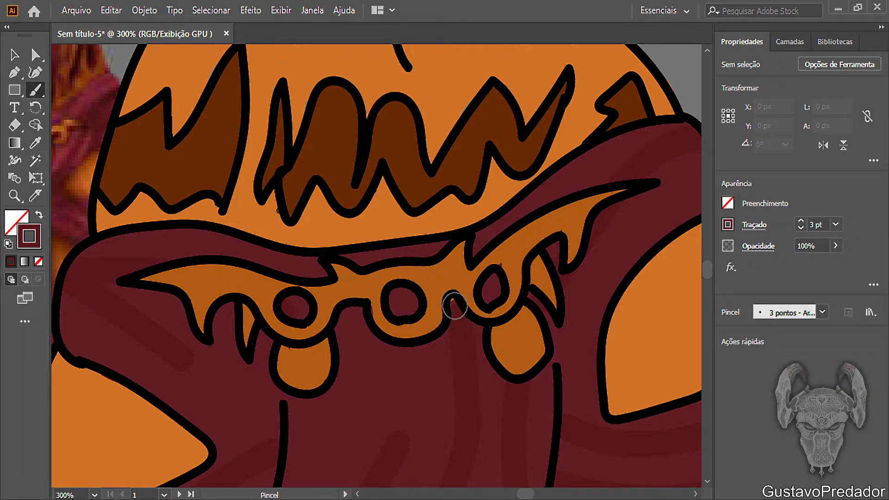
pyautogui.press('[')
pyautogui.moveTo(454, 301); pyautogui.dragTo(455, 310)
pyautogui.press('i')
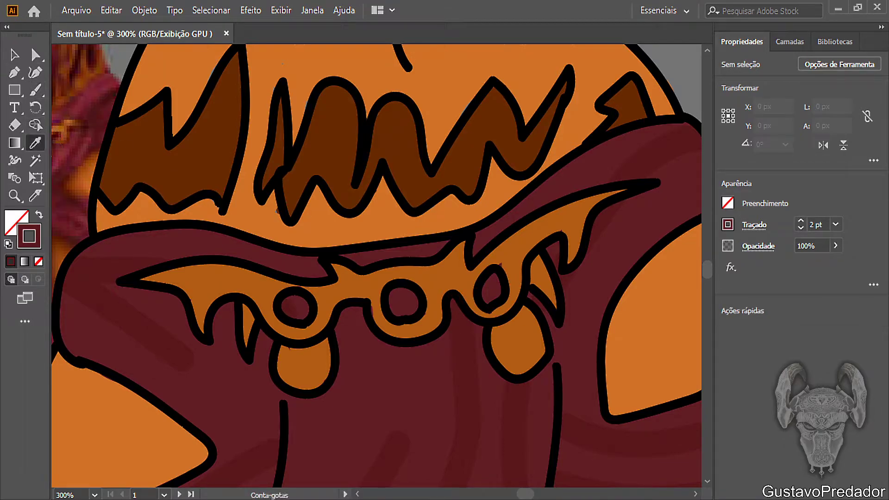
pyautogui.click(514, 243)
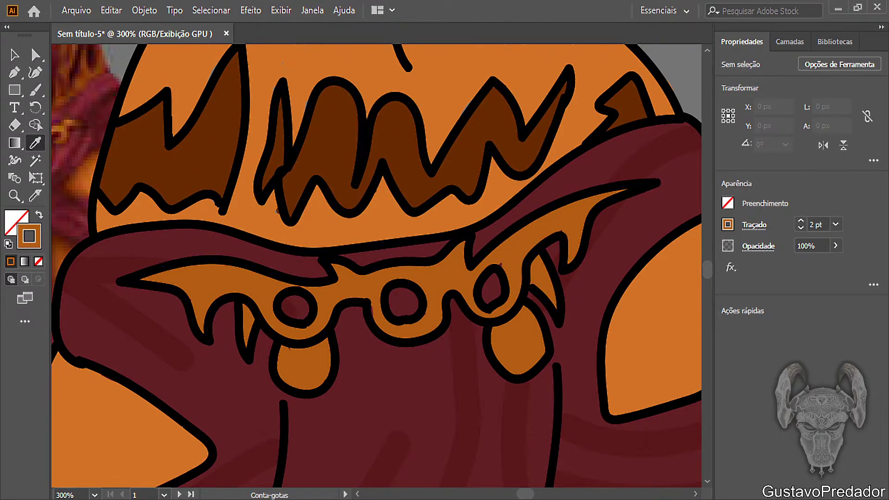
pyautogui.press('b')
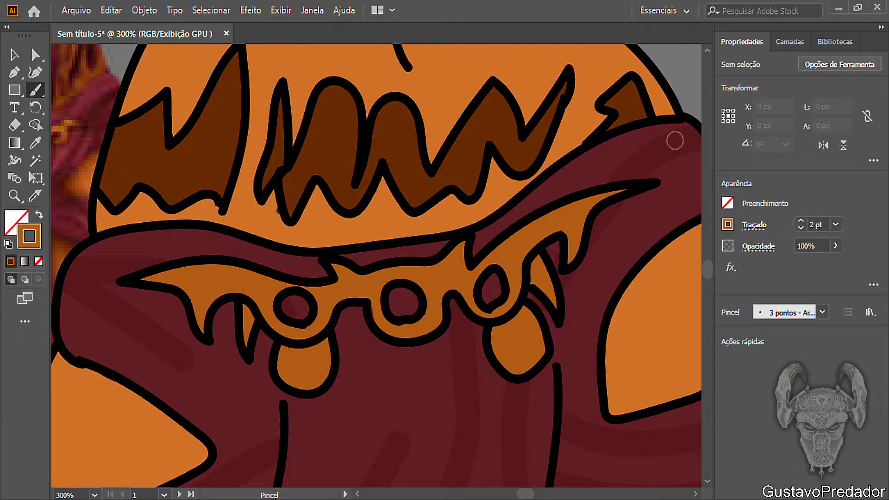
# Step: On layer Camada 1, draw a small ring inside each of the ornament's two pendants with the default black 1 pt stroke
pyautogui.press('F7')
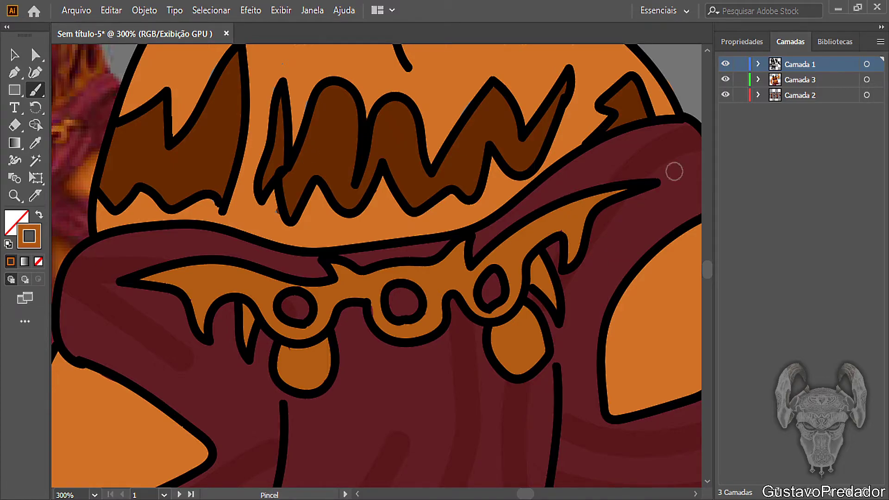
pyautogui.press('F7')
pyautogui.press('F7')
pyautogui.press('F7')
pyautogui.press('[')
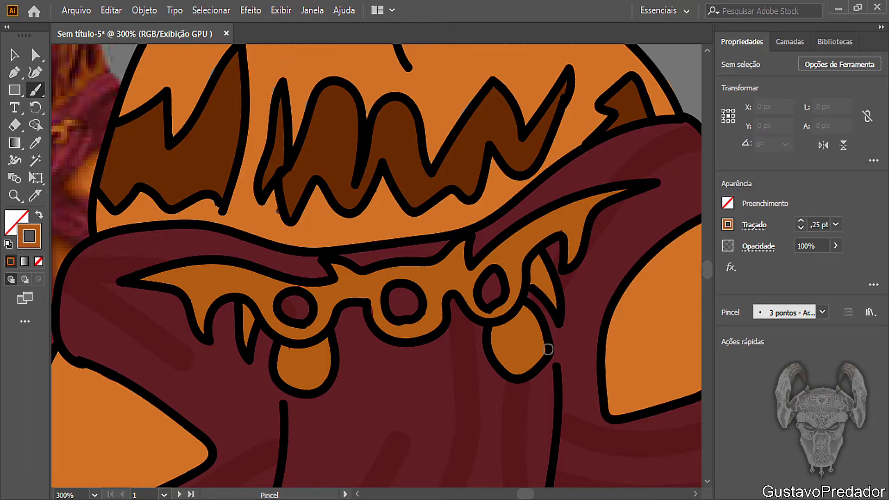
pyautogui.press(']')
pyautogui.press(']')
pyautogui.press(']')
pyautogui.hotkey('ctrl', 'z')
pyautogui.press('d')
pyautogui.moveTo(315, 378)
pyautogui.mouseDown()
pyautogui.moveTo(290, 369)
pyautogui.moveTo(292, 358)
pyautogui.moveTo(305, 354)
pyautogui.moveTo(314, 375)
pyautogui.mouseUp()
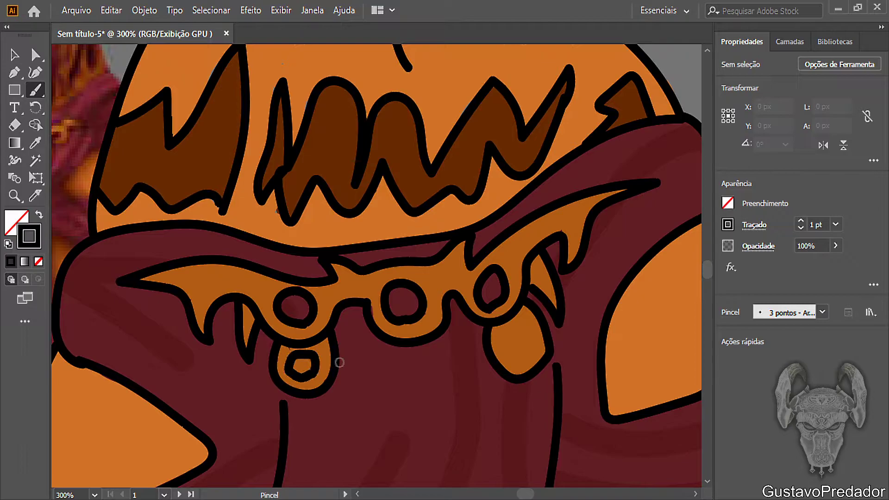
pyautogui.moveTo(526, 355)
pyautogui.mouseDown()
pyautogui.moveTo(513, 356)
pyautogui.moveTo(509, 334)
pyautogui.moveTo(528, 330)
pyautogui.moveTo(529, 350)
pyautogui.mouseUp()
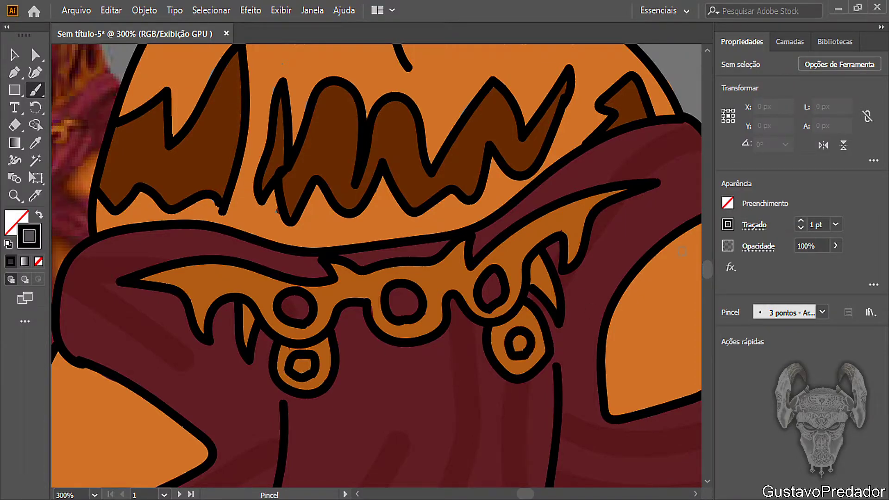
# Step: On layer Camada 3, sample the skirt's maroon, fill both pendant rings' centers and add a shading stroke below the left pendant
pyautogui.click(790, 41)
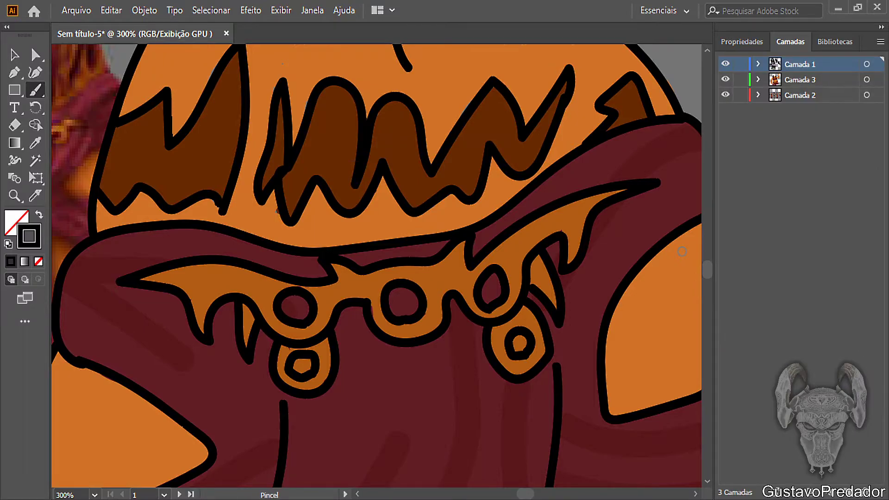
pyautogui.click(812, 79)
pyautogui.click(35, 143)
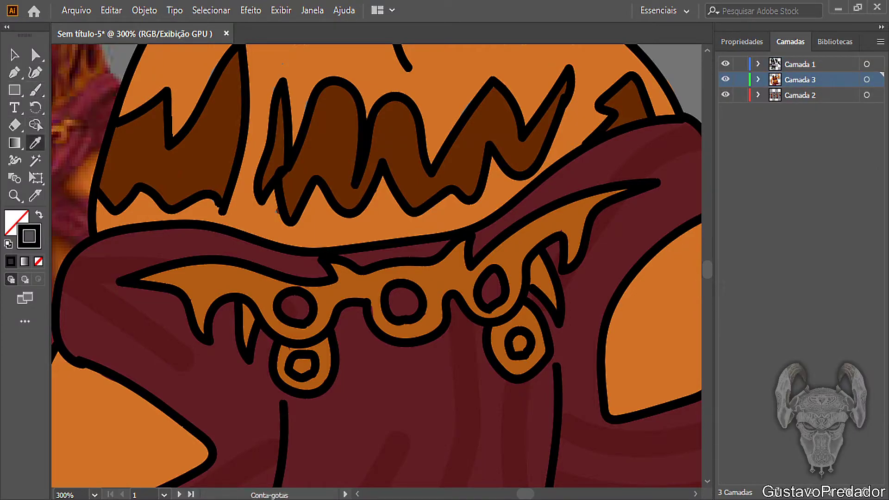
pyautogui.click(463, 339)
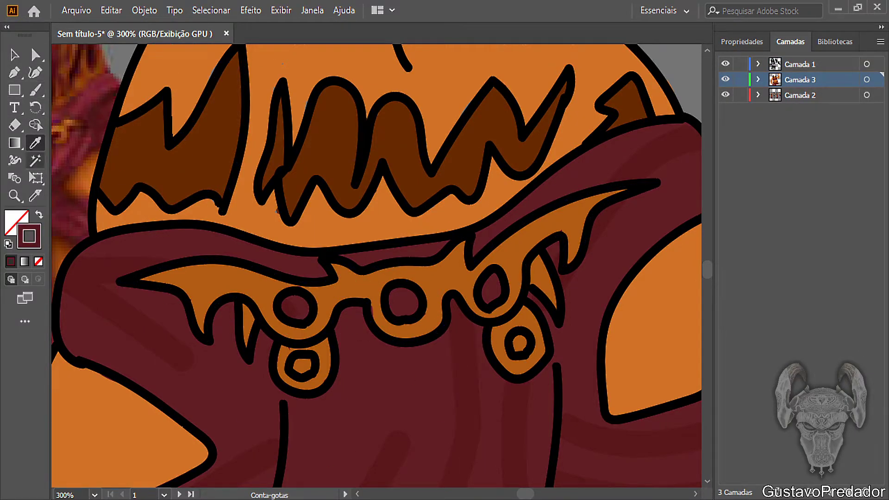
pyautogui.click(35, 89)
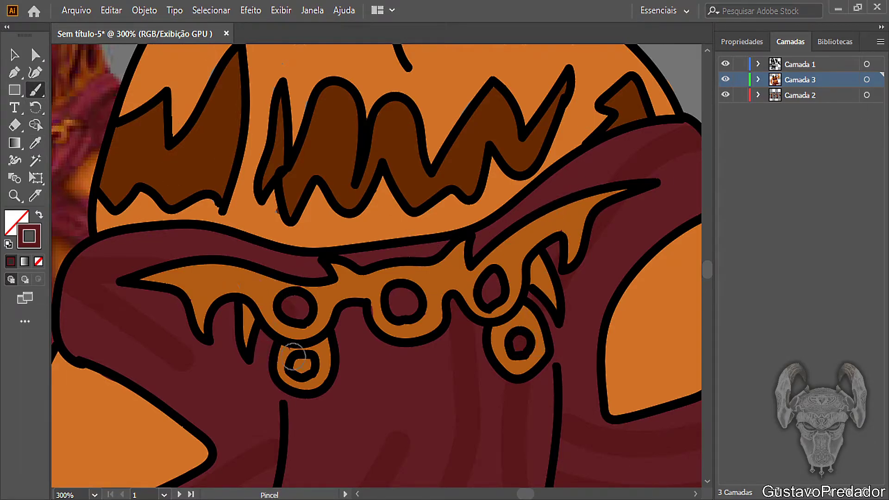
pyautogui.moveTo(299, 368); pyautogui.dragTo(305, 364)
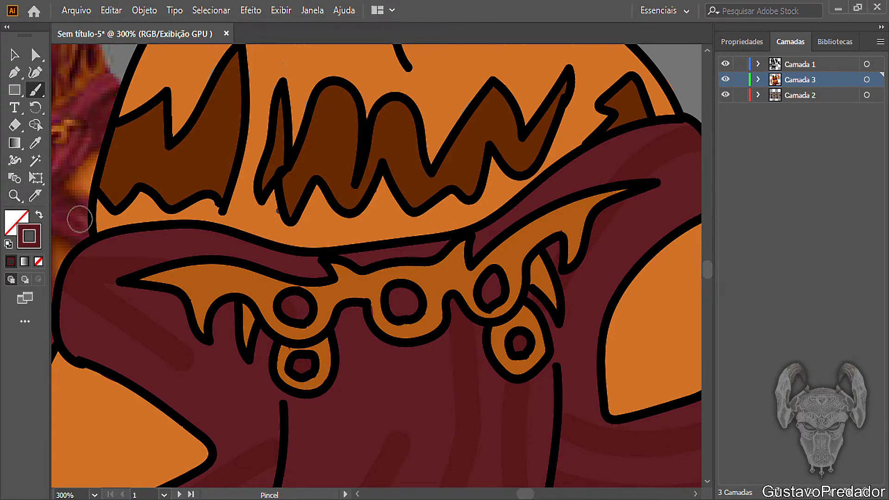
pyautogui.moveTo(284, 402); pyautogui.dragTo(287, 427)
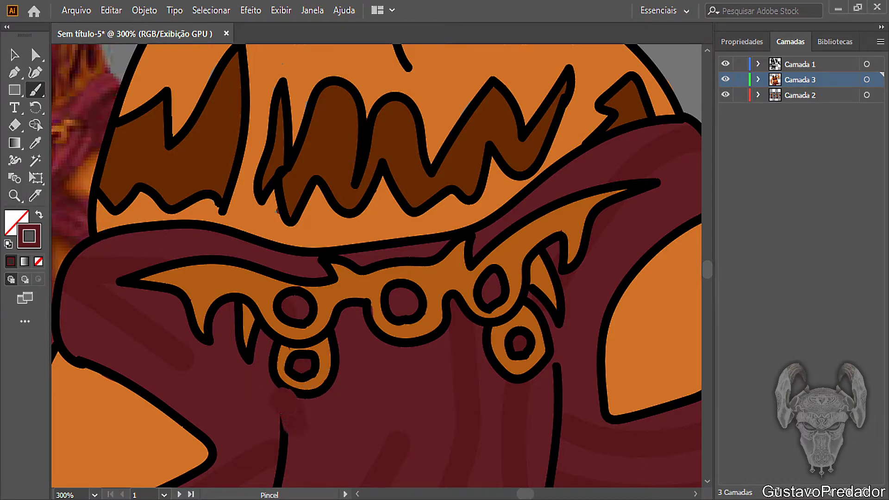
pyautogui.hotkey('ctrl', 'z')
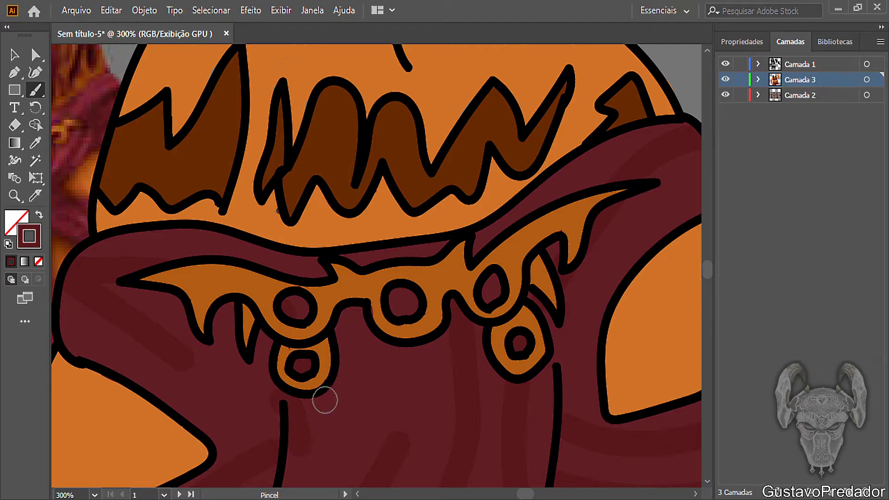
# Step: Sample a very dark maroon from the artwork and swap it from the fill to the stroke color for the Paintbrush
pyautogui.press('z')
pyautogui.click(15, 196)
pyautogui.keyDown('alt'); pyautogui.click(561, 295); pyautogui.keyUp('alt')
pyautogui.keyDown('alt'); pyautogui.click(644, 298); pyautogui.keyUp('alt')
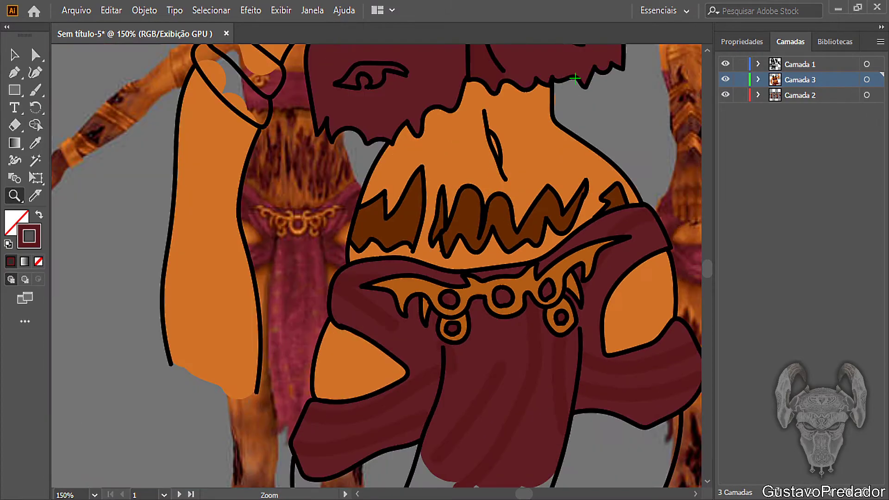
pyautogui.keyDown('alt'); pyautogui.click(559, 287); pyautogui.keyUp('alt')
pyautogui.keyDown('alt'); pyautogui.click(558, 287); pyautogui.keyUp('alt')
pyautogui.scroll(2, 563, 302)
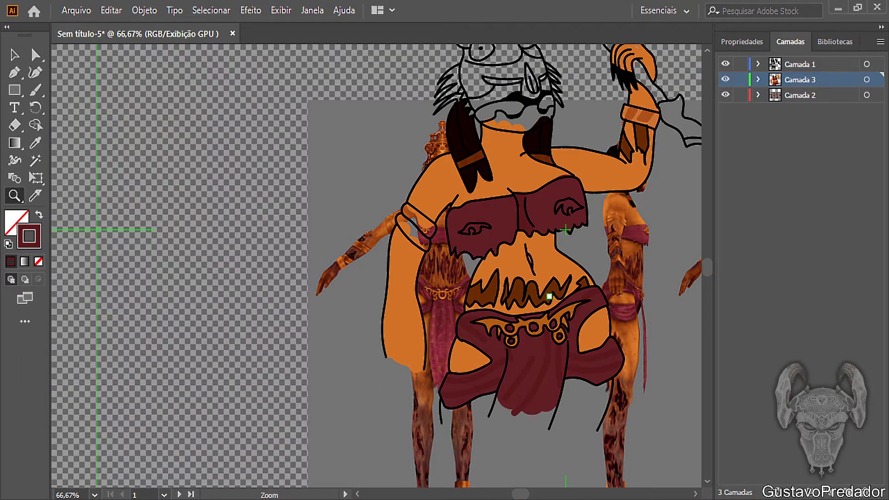
pyautogui.click(462, 298)
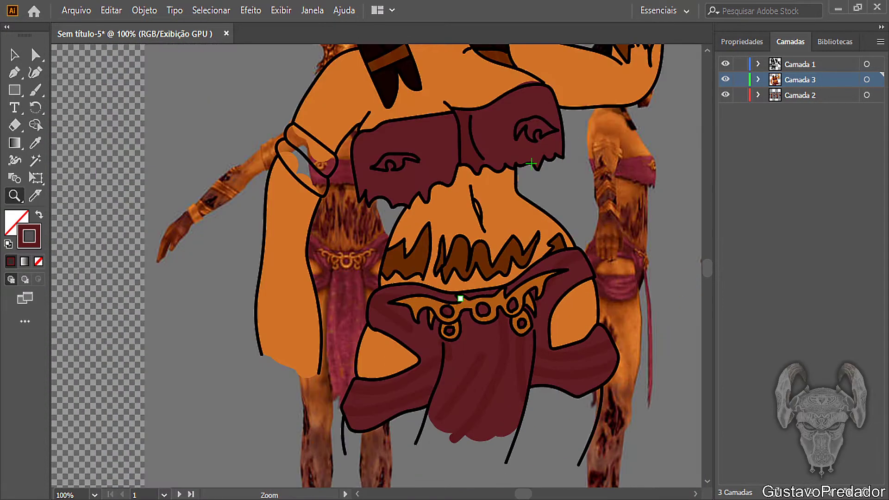
pyautogui.click(313, 199)
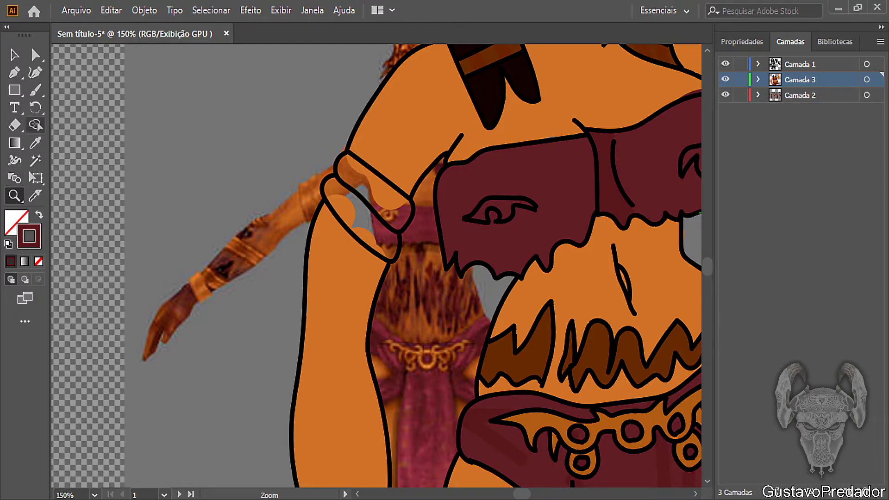
pyautogui.click(36, 125)
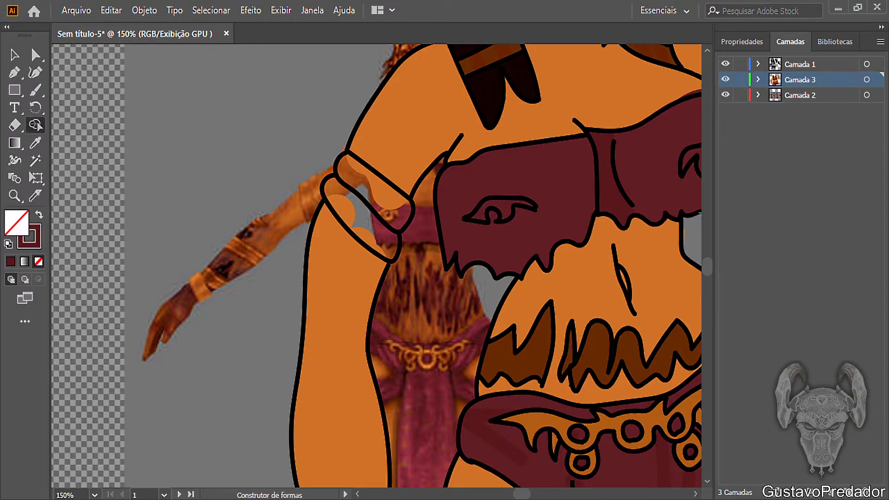
pyautogui.click(35, 143)
pyautogui.click(585, 339)
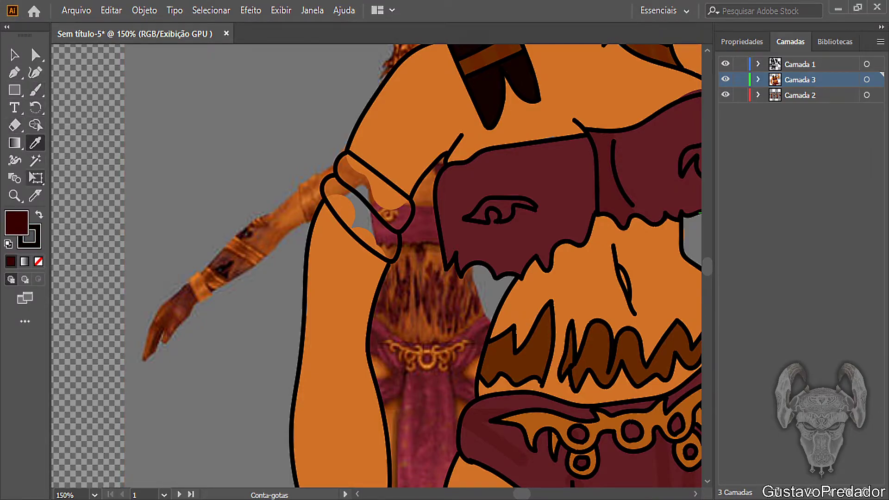
pyautogui.click(14, 196)
pyautogui.click(568, 425)
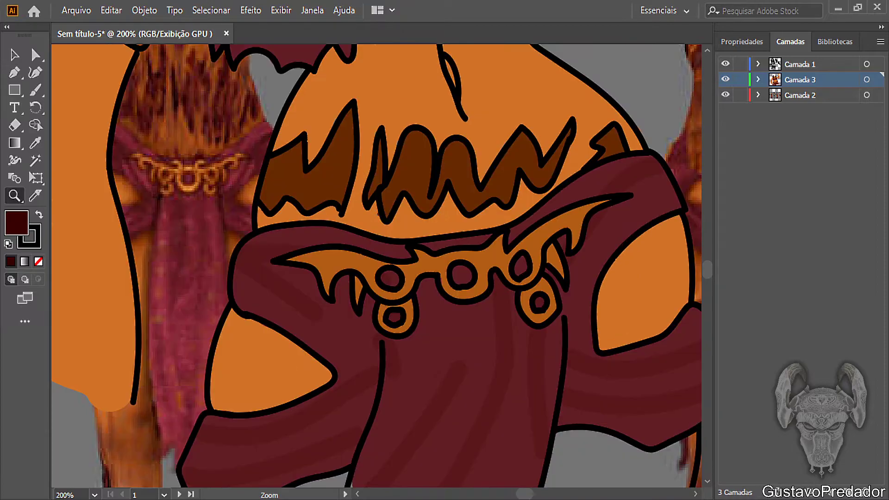
pyautogui.scroll(3, 376, 266)
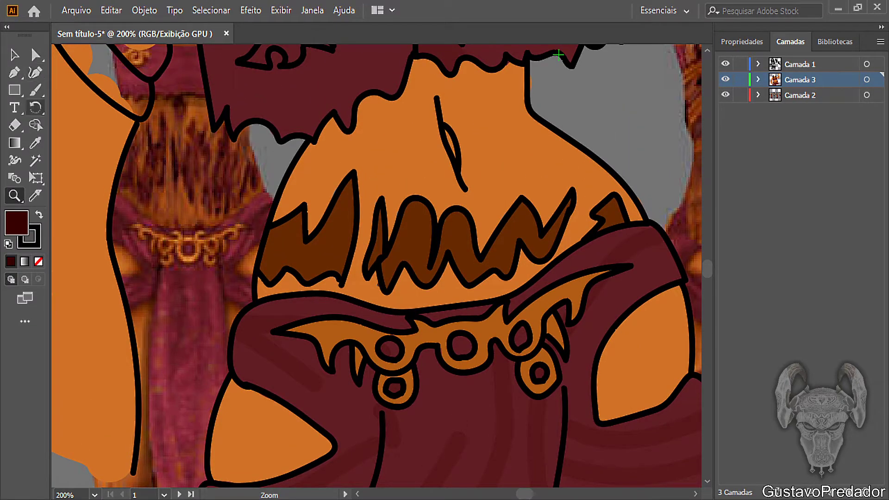
pyautogui.click(35, 90)
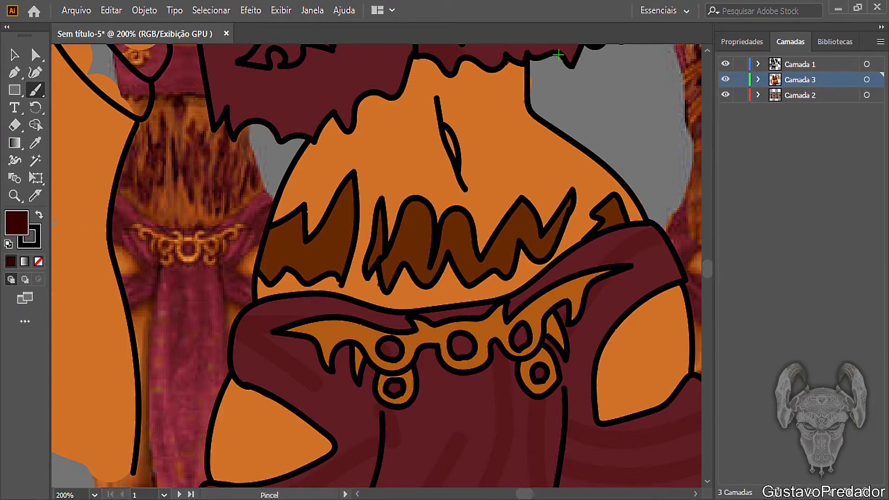
pyautogui.hotkey('shift', 'x')
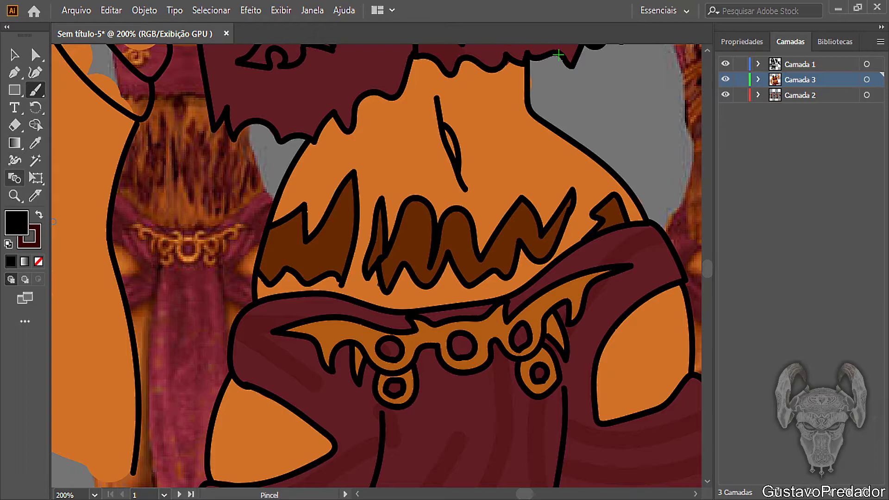
# Step: Paint dark maroon shading along the lower, upper and right inner edges of the leftmost brown belly marking
pyautogui.press('z')
pyautogui.click(185, 268)
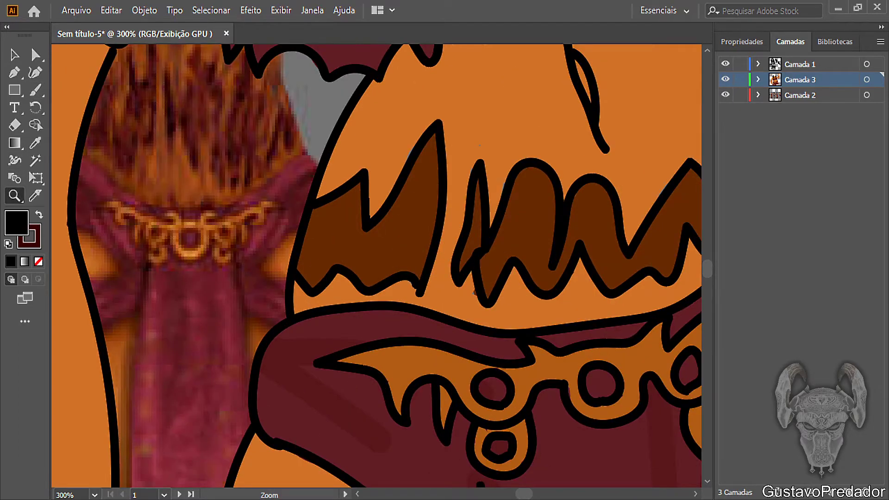
pyautogui.press('b')
pyautogui.moveTo(296, 268); pyautogui.dragTo(309, 280)
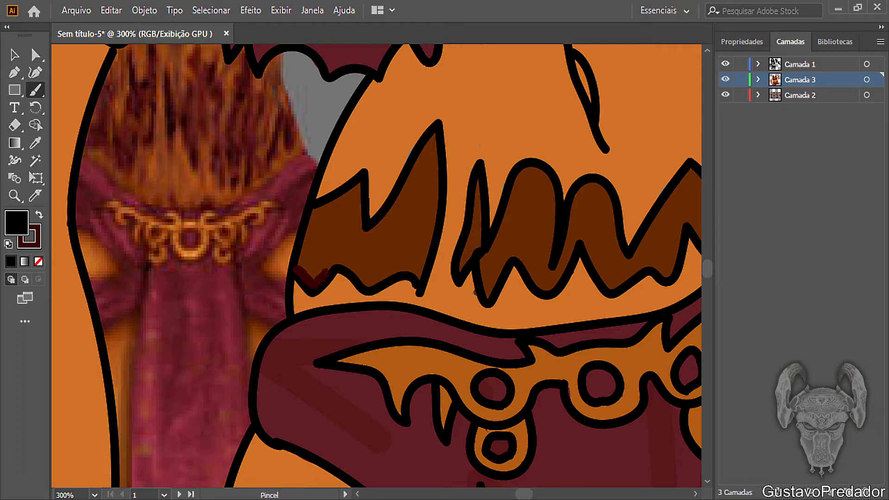
pyautogui.moveTo(379, 282); pyautogui.dragTo(399, 270)
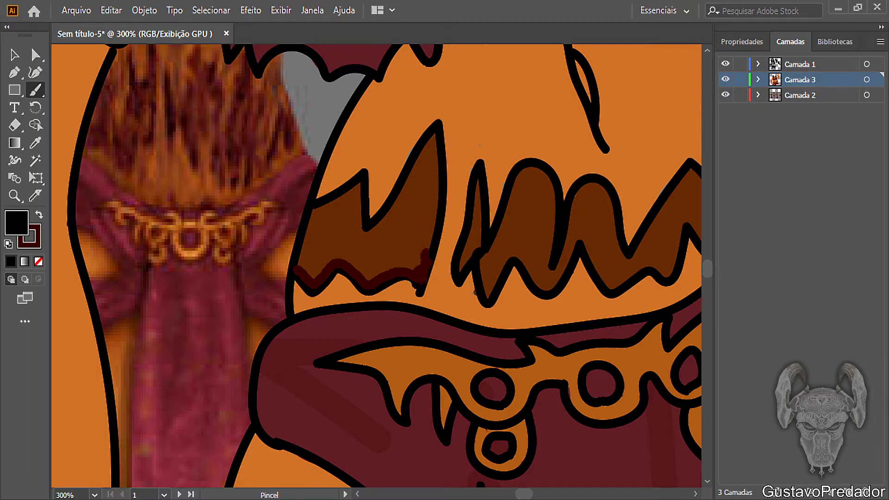
pyautogui.moveTo(434, 223)
pyautogui.mouseDown()
pyautogui.moveTo(436, 136)
pyautogui.moveTo(376, 231)
pyautogui.moveTo(364, 235)
pyautogui.moveTo(360, 204)
pyautogui.mouseUp()
pyautogui.moveTo(364, 181); pyautogui.dragTo(312, 208)
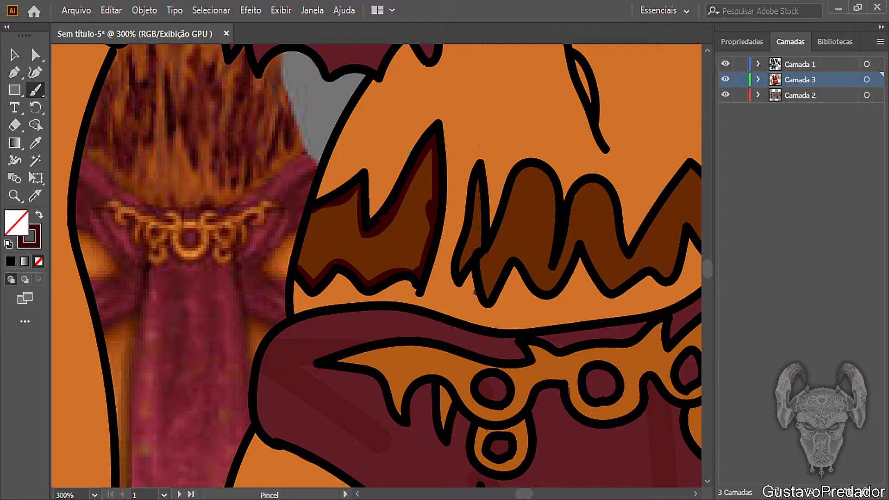
pyautogui.moveTo(417, 280); pyautogui.dragTo(431, 162)
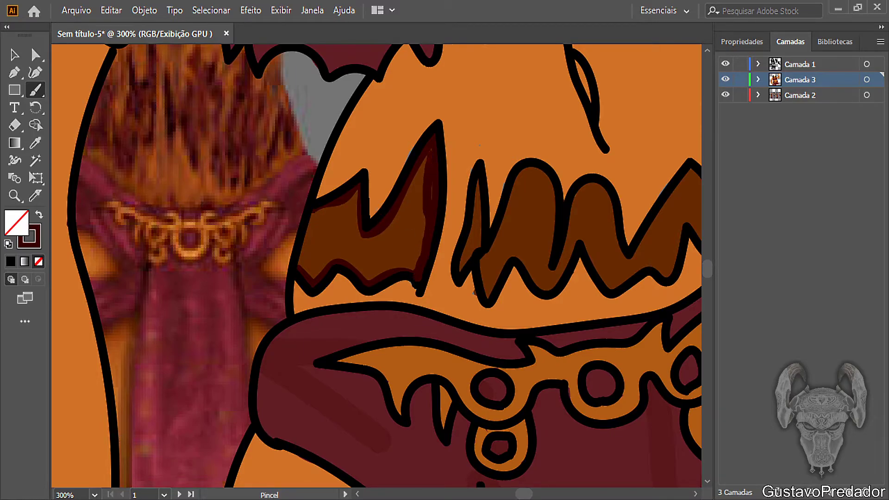
# Step: Shade the inner edges of the narrow brown belly marking in dark maroon, undoing the stray strokes
pyautogui.moveTo(483, 250)
pyautogui.mouseDown()
pyautogui.moveTo(459, 271)
pyautogui.moveTo(474, 183)
pyautogui.moveTo(487, 238)
pyautogui.mouseUp()
pyautogui.hotkey('ctrl', 'z')
pyautogui.hotkey('ctrl', 'z')
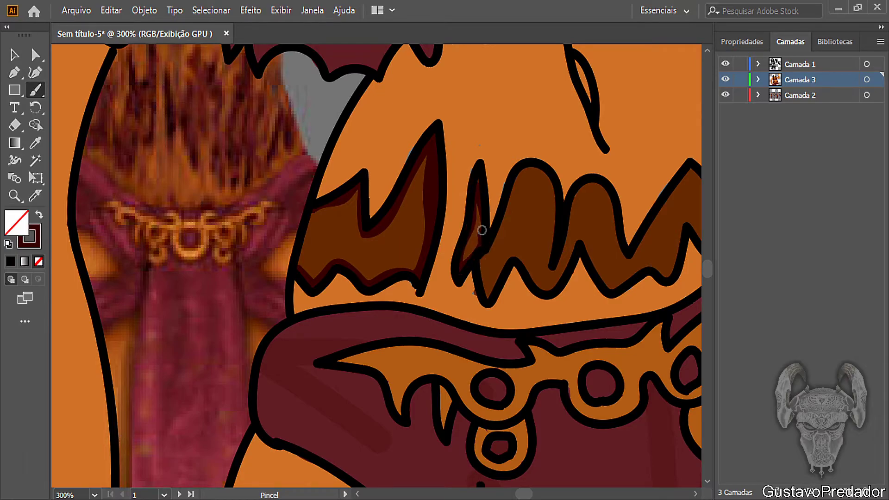
pyautogui.moveTo(474, 179); pyautogui.dragTo(483, 237)
# Step: Shade the wide zigzag belly marking in dark maroon along its upper edge and back along its lower edge
pyautogui.moveTo(484, 295)
pyautogui.mouseDown()
pyautogui.moveTo(480, 262)
pyautogui.moveTo(522, 173)
pyautogui.moveTo(537, 172)
pyautogui.moveTo(550, 190)
pyautogui.moveTo(552, 271)
pyautogui.moveTo(584, 189)
pyautogui.moveTo(608, 191)
pyautogui.moveTo(621, 229)
pyautogui.mouseUp()
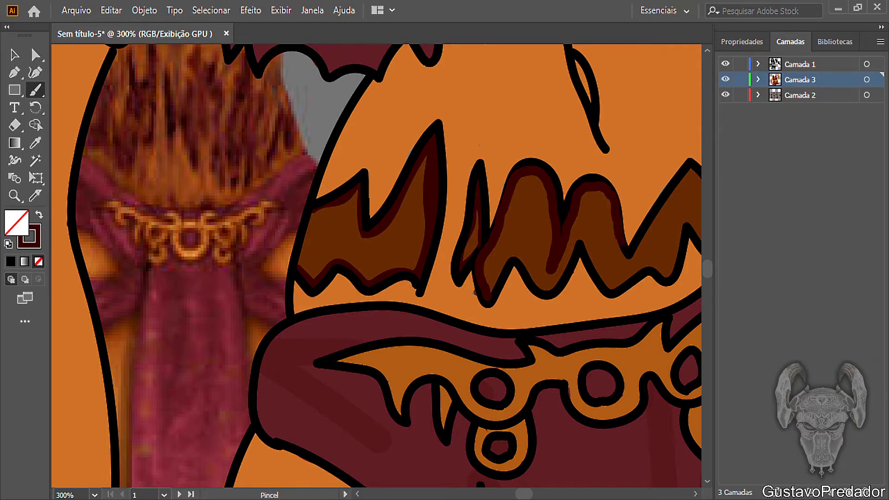
pyautogui.moveTo(634, 259); pyautogui.dragTo(695, 169)
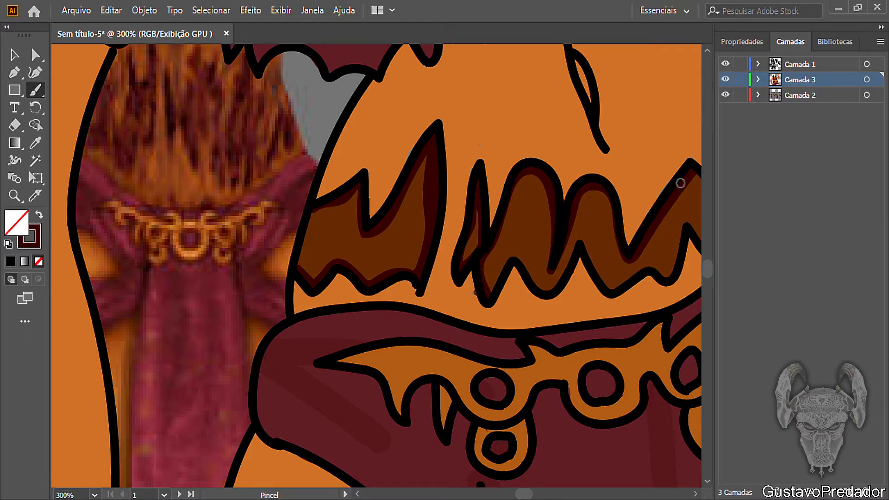
pyautogui.moveTo(524, 494); pyautogui.dragTo(525, 493)
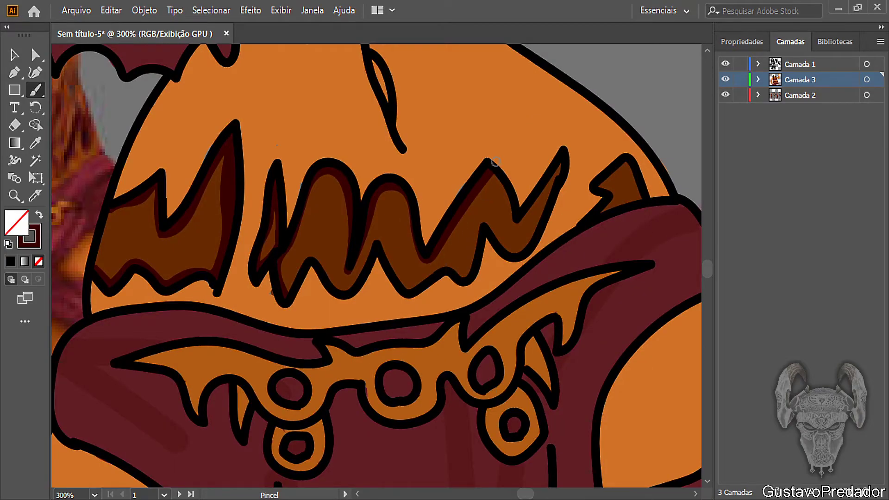
pyautogui.moveTo(488, 167)
pyautogui.mouseDown()
pyautogui.moveTo(517, 225)
pyautogui.moveTo(553, 179)
pyautogui.moveTo(520, 250)
pyautogui.moveTo(502, 250)
pyautogui.moveTo(482, 218)
pyautogui.moveTo(459, 274)
pyautogui.moveTo(445, 265)
pyautogui.moveTo(404, 286)
pyautogui.moveTo(375, 235)
pyautogui.moveTo(361, 270)
pyautogui.moveTo(341, 287)
pyautogui.moveTo(304, 252)
pyautogui.moveTo(285, 294)
pyautogui.mouseUp()
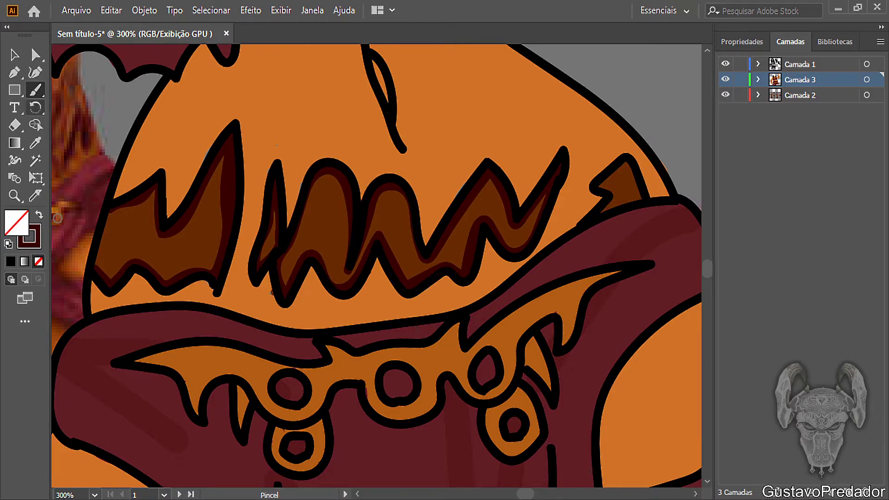
# Step: Sample the orange skin color just below the belly markings for use with the Paintbrush
pyautogui.click(36, 143)
pyautogui.click(281, 297)
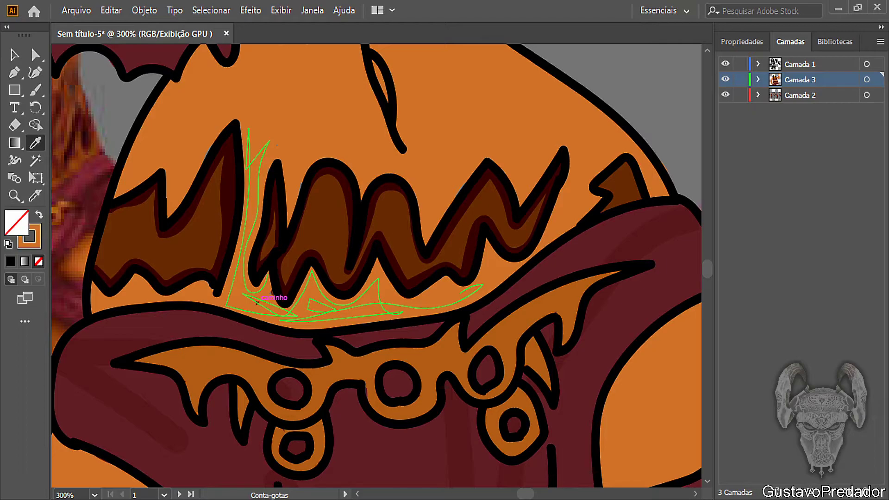
pyautogui.click(36, 90)
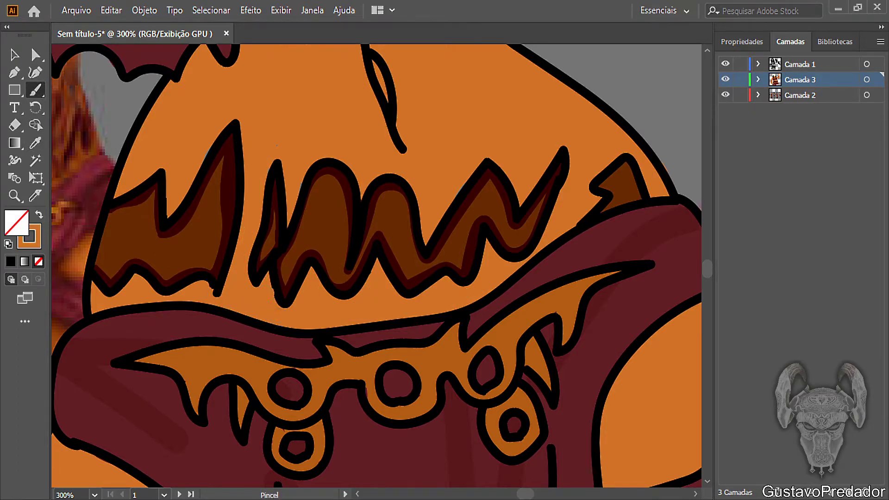
# Step: Sample the dark maroon from the belly shading and shade the inner edges of the two brown markings on the raised forearm
pyautogui.scroll(5, 333, 273)
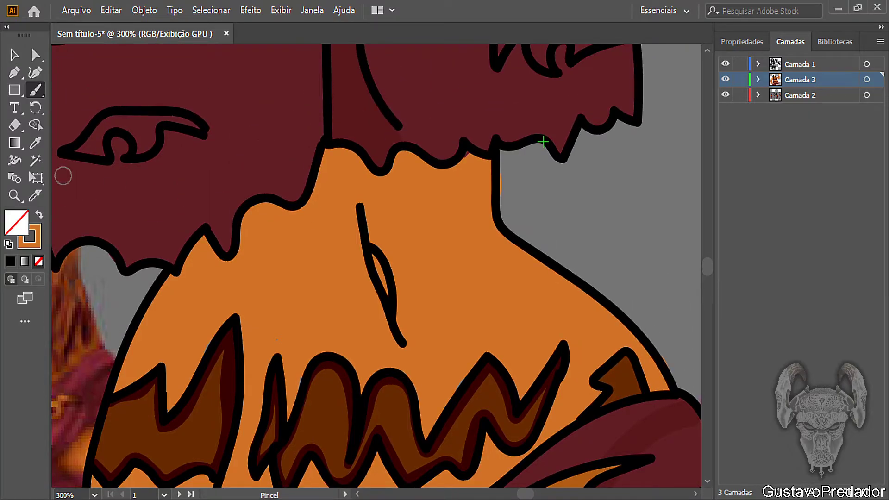
pyautogui.click(36, 143)
pyautogui.click(228, 364)
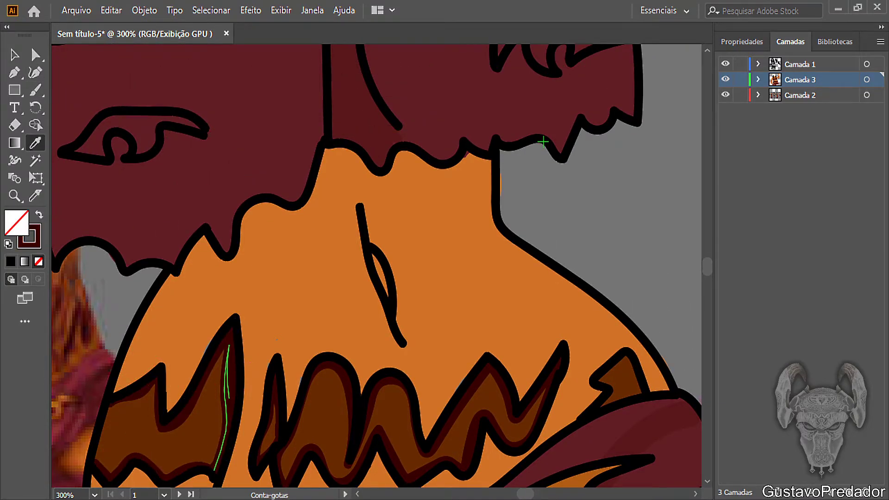
pyautogui.scroll(13, 543, 142)
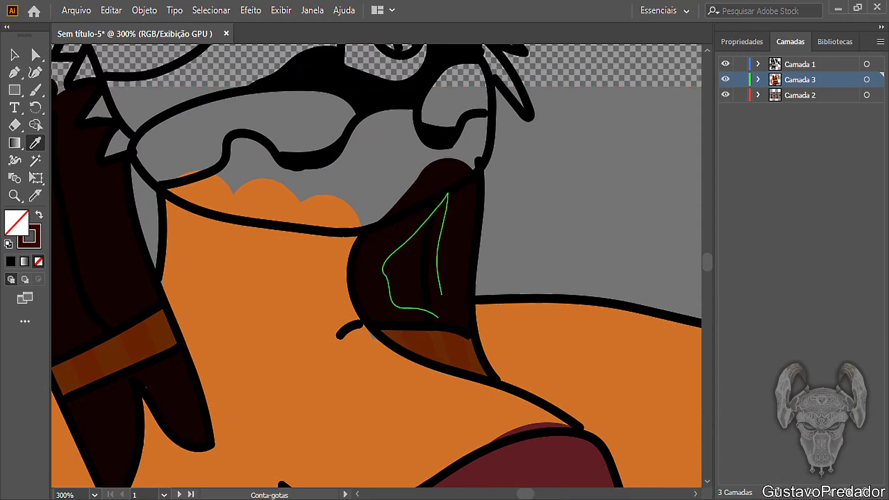
pyautogui.hscroll(10, 376, 264)
pyautogui.hscroll(-10, 376, 264)
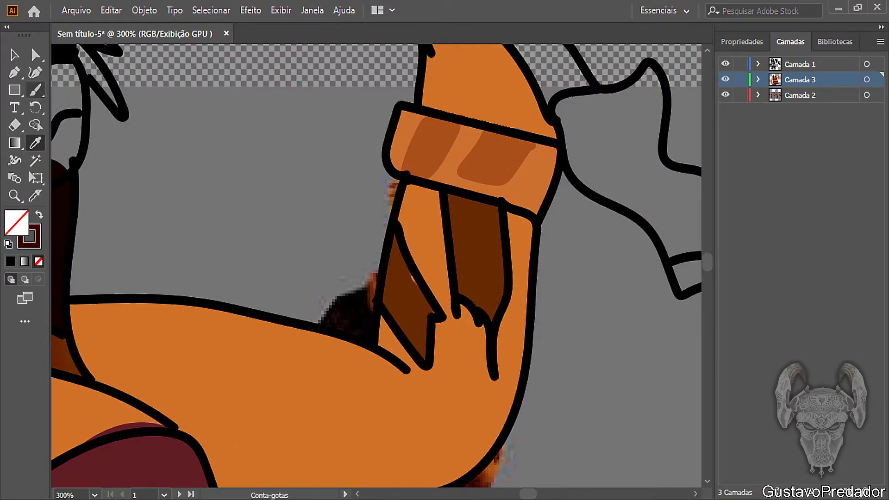
pyautogui.press('b')
pyautogui.moveTo(433, 312)
pyautogui.mouseDown()
pyautogui.moveTo(393, 232)
pyautogui.moveTo(378, 303)
pyautogui.moveTo(424, 365)
pyautogui.moveTo(434, 311)
pyautogui.mouseUp()
pyautogui.moveTo(508, 310)
pyautogui.mouseDown()
pyautogui.moveTo(487, 319)
pyautogui.moveTo(460, 290)
pyautogui.moveTo(447, 206)
pyautogui.moveTo(462, 197)
pyautogui.moveTo(490, 206)
pyautogui.moveTo(502, 290)
pyautogui.moveTo(492, 315)
pyautogui.mouseUp()
# Step: Sample the orange of the raised hand and paint over the small unfilled gap on its upper part
pyautogui.scroll(5, 521, 224)
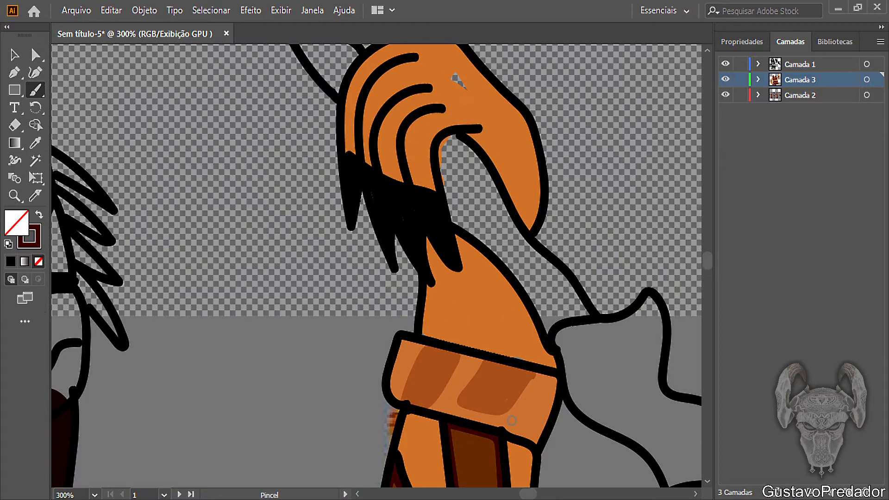
pyautogui.click(35, 143)
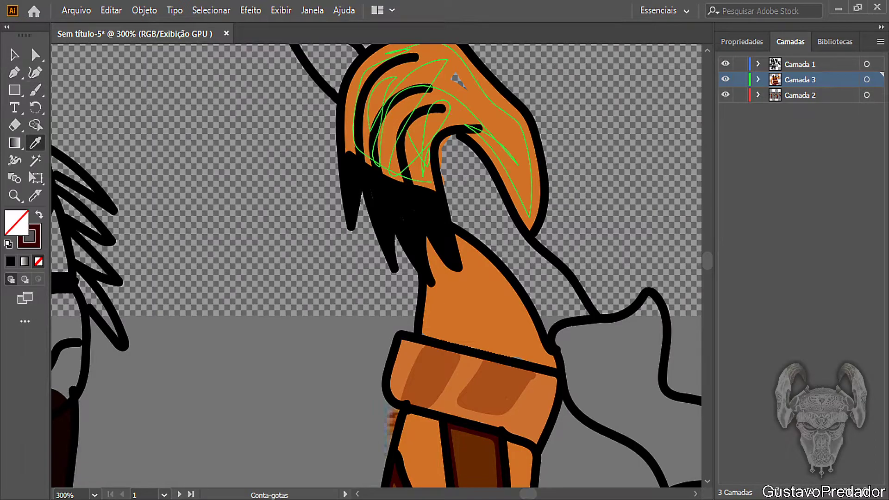
pyautogui.click(456, 77)
pyautogui.press('b')
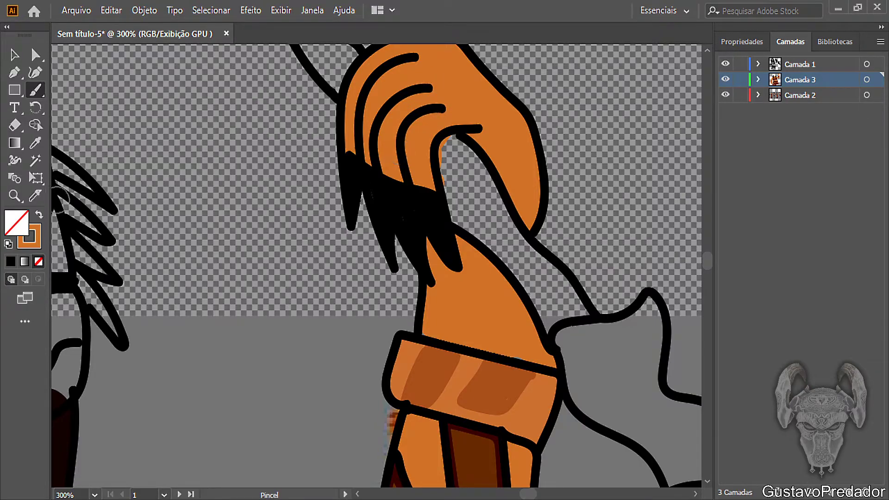
# Step: Move the reference image up and to the left so the front figure's armband is clear of the lowered arm
pyautogui.click(14, 195)
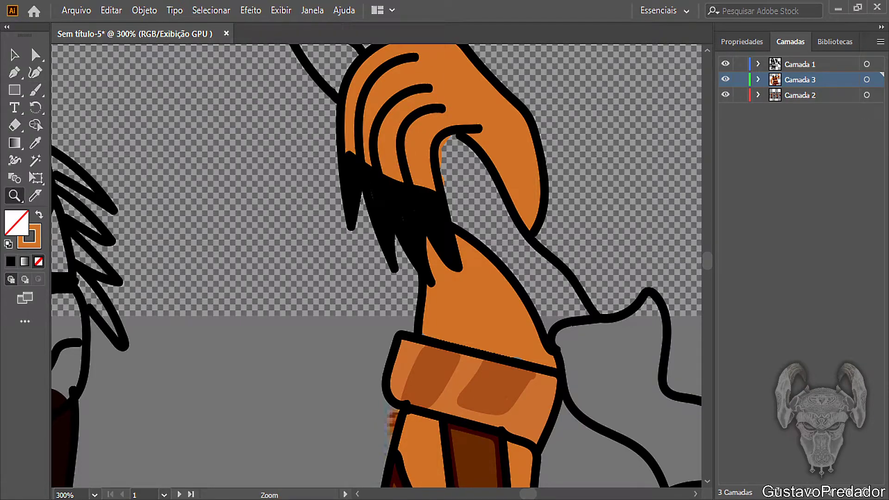
pyautogui.keyDown('alt'); pyautogui.click(306, 441); pyautogui.keyUp('alt')
pyautogui.keyDown('alt'); pyautogui.click(306, 441); pyautogui.keyUp('alt')
pyautogui.keyDown('alt'); pyautogui.click(306, 442); pyautogui.keyUp('alt')
pyautogui.keyDown('alt'); pyautogui.click(306, 442); pyautogui.keyUp('alt')
pyautogui.scroll(5, 449, 110)
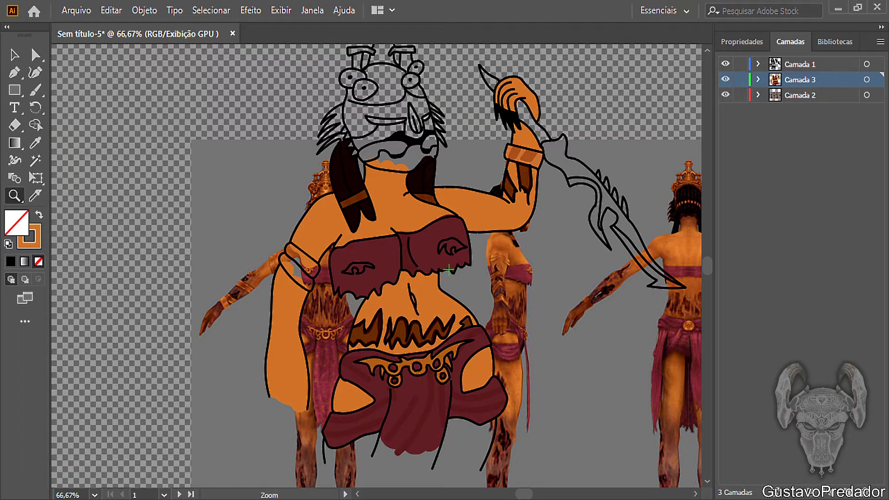
pyautogui.click(492, 272)
pyautogui.click(492, 272)
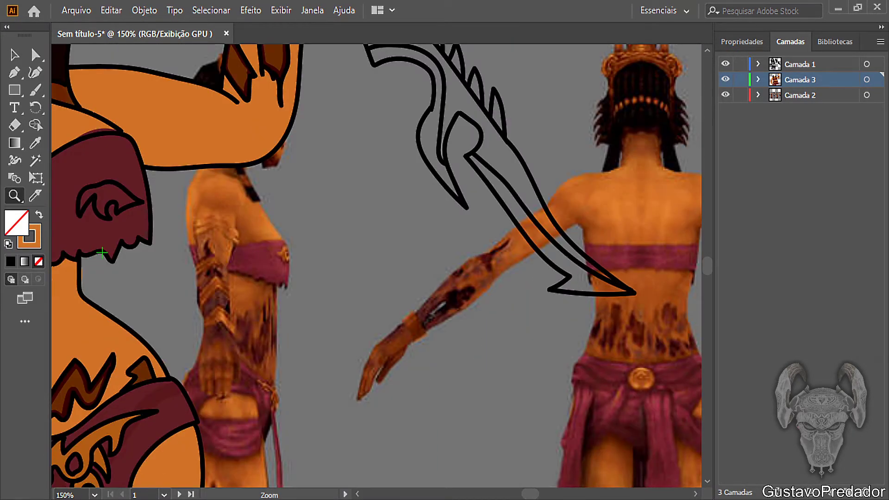
pyautogui.hscroll(-5, 377, 266)
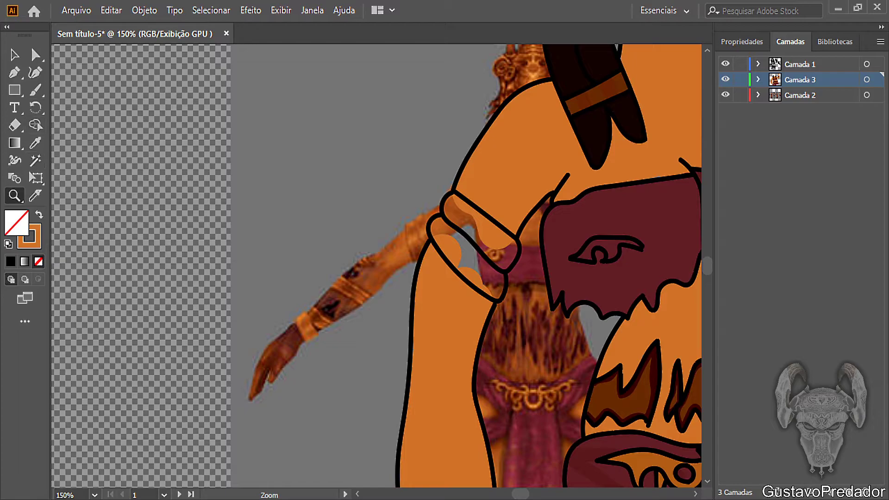
pyautogui.click(15, 54)
pyautogui.moveTo(456, 238); pyautogui.dragTo(375, 206)
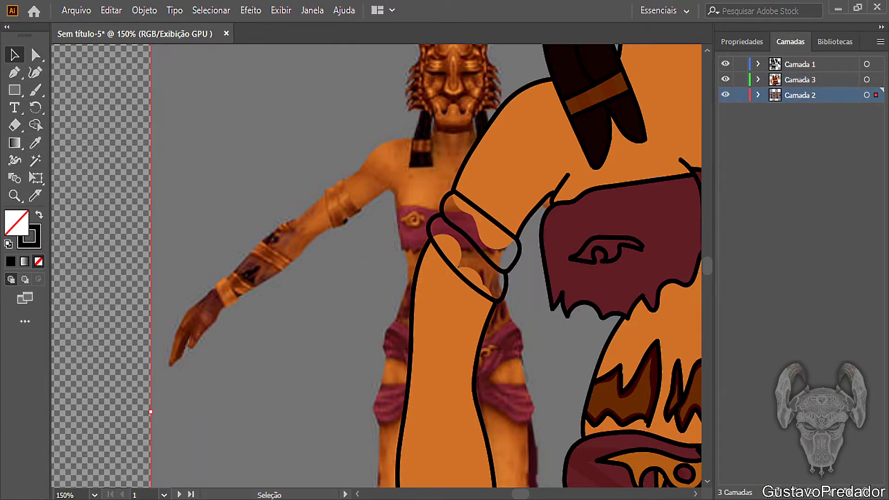
# Step: Sample the orange of the reference figure's armband for the Paintbrush stroke, undoing the stray black stroke
pyautogui.click(35, 143)
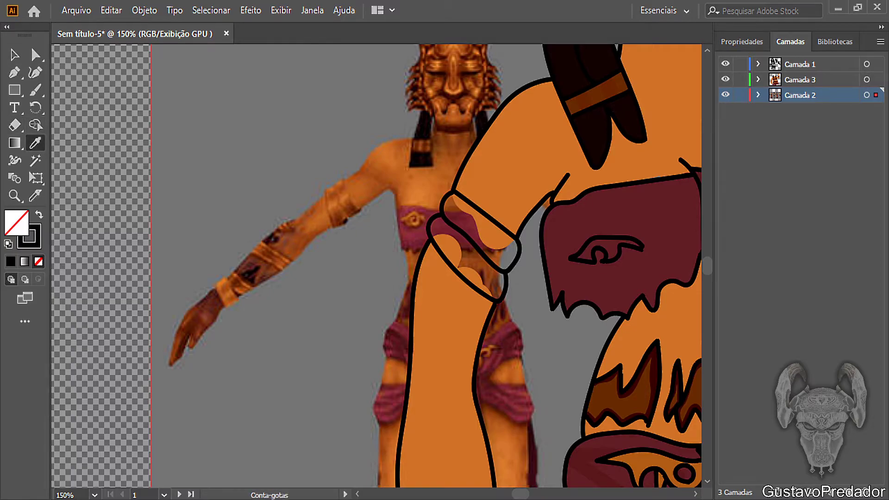
pyautogui.click(340, 204)
pyautogui.click(35, 107)
pyautogui.click(35, 90)
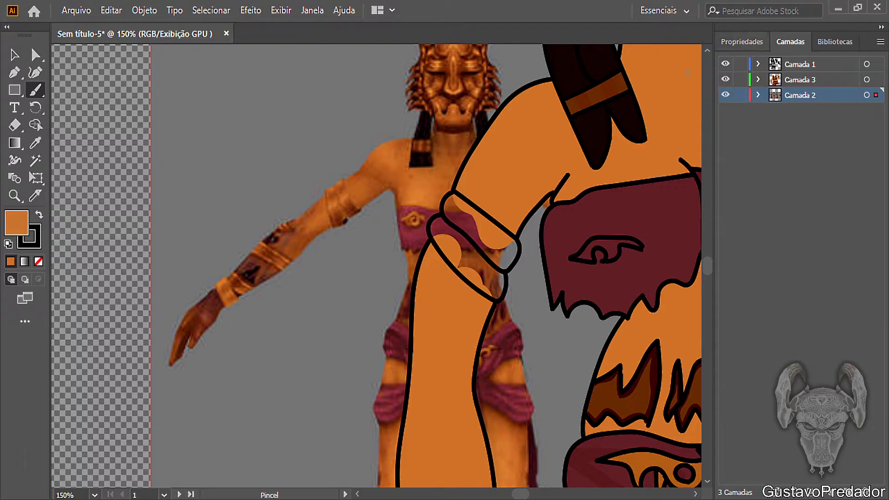
pyautogui.click(742, 41)
pyautogui.click(790, 41)
pyautogui.click(800, 79)
pyautogui.click(742, 42)
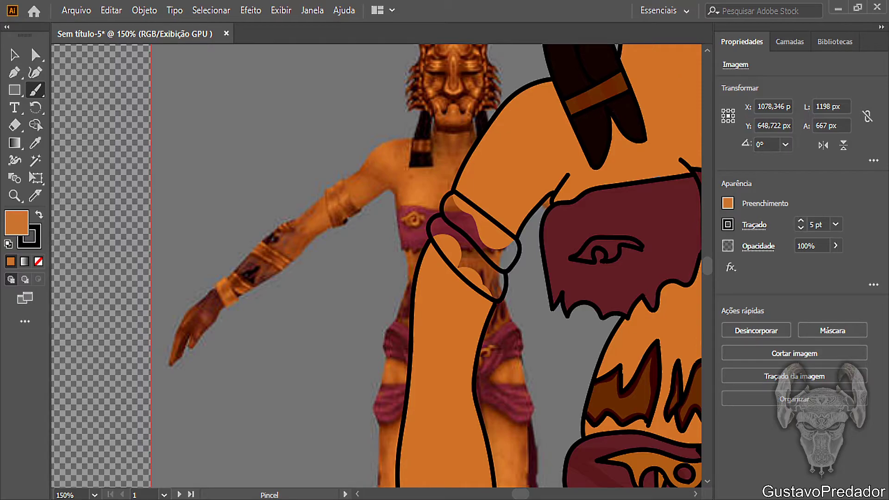
pyautogui.hotkey('ctrl', 'shift', 'a')
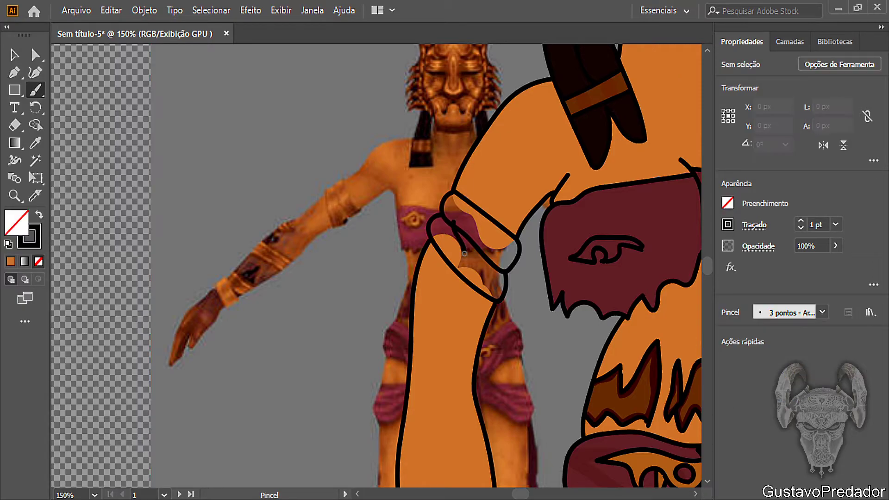
pyautogui.hotkey('ctrl', 'z')
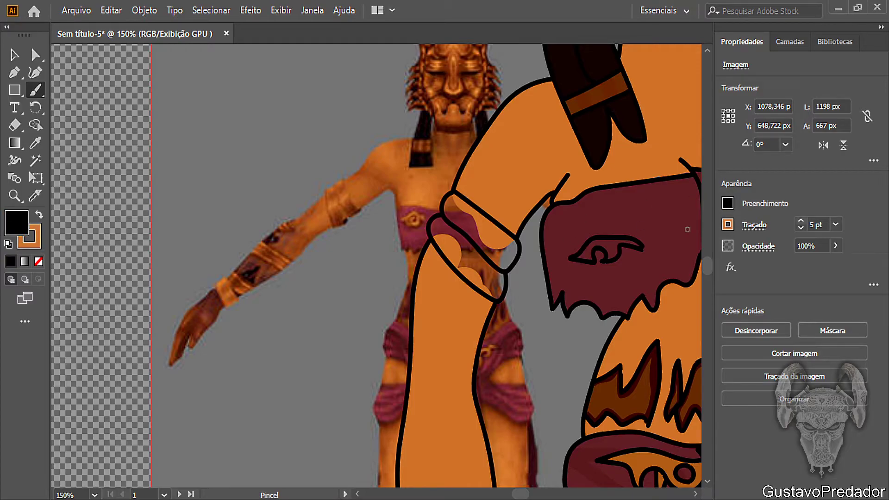
# Step: Clear the selection, enlarge the stroke to 7 pt and paint orange inside the lower armband
pyautogui.press(']')
pyautogui.moveTo(448, 231); pyautogui.dragTo(469, 244)
pyautogui.hotkey('ctrl', 'shift', 'a')
pyautogui.press(']')
pyautogui.press(']')
pyautogui.press(']')
pyautogui.press(']')
pyautogui.press(']')
pyautogui.press(']')
pyautogui.moveTo(491, 247)
pyautogui.mouseDown()
pyautogui.moveTo(472, 240)
pyautogui.moveTo(491, 278)
pyautogui.moveTo(461, 265)
pyautogui.mouseUp()
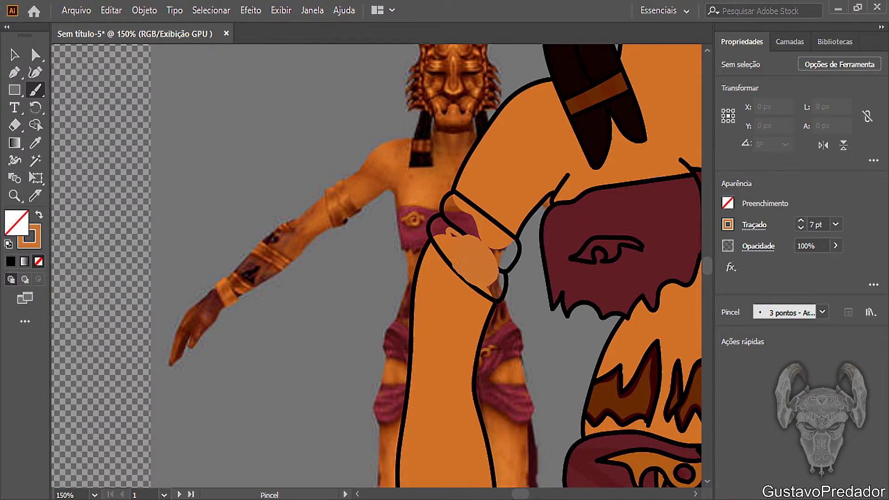
# Step: Remove the oversized paint from the lower armband and repaint its interior in orange with a 6 pt stroke
pyautogui.moveTo(447, 231)
pyautogui.mouseDown()
pyautogui.moveTo(433, 227)
pyautogui.moveTo(459, 223)
pyautogui.moveTo(451, 215)
pyautogui.mouseUp()
pyautogui.press('ctrl')
pyautogui.press('Delete')
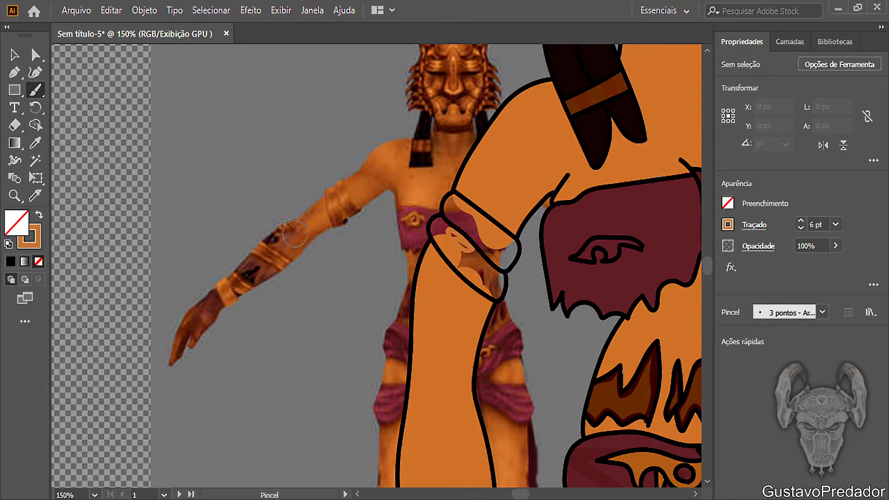
pyautogui.moveTo(467, 235)
pyautogui.mouseDown()
pyautogui.moveTo(475, 261)
pyautogui.moveTo(461, 256)
pyautogui.moveTo(474, 262)
pyautogui.moveTo(459, 240)
pyautogui.mouseUp()
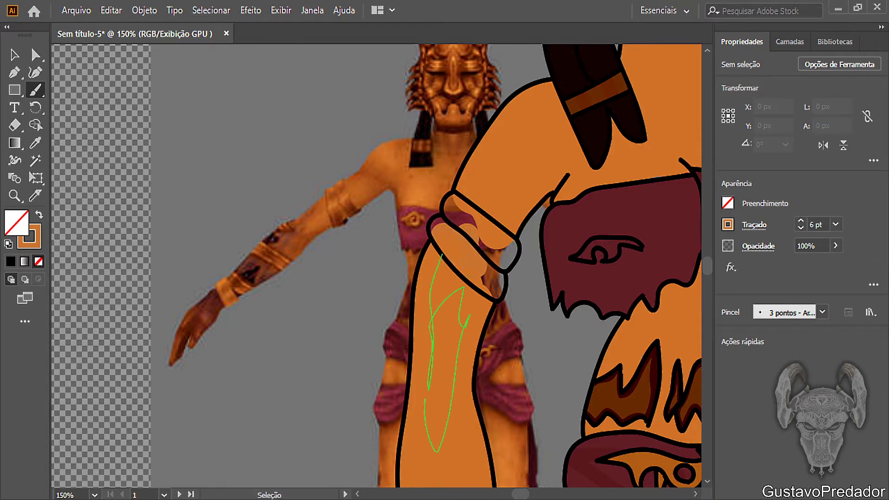
# Step: Sample the lowered arm to get a 9 pt stroke and fill both armbands with orange
pyautogui.click(35, 143)
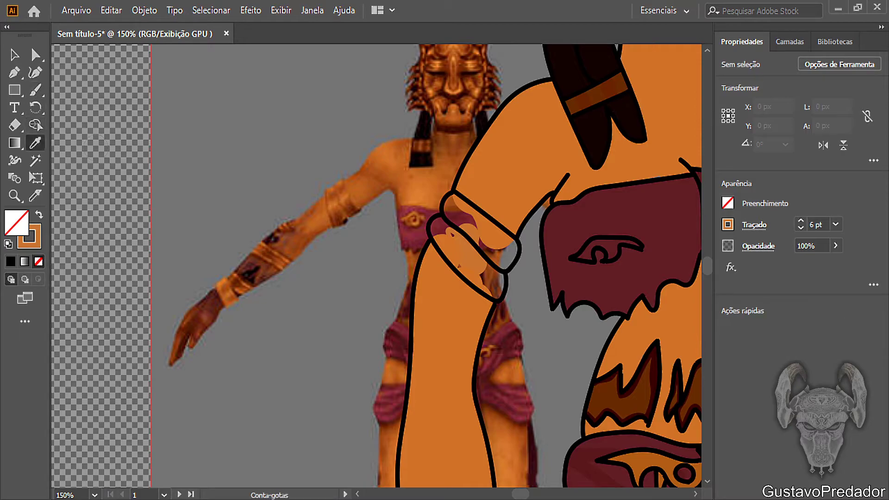
pyautogui.click(444, 347)
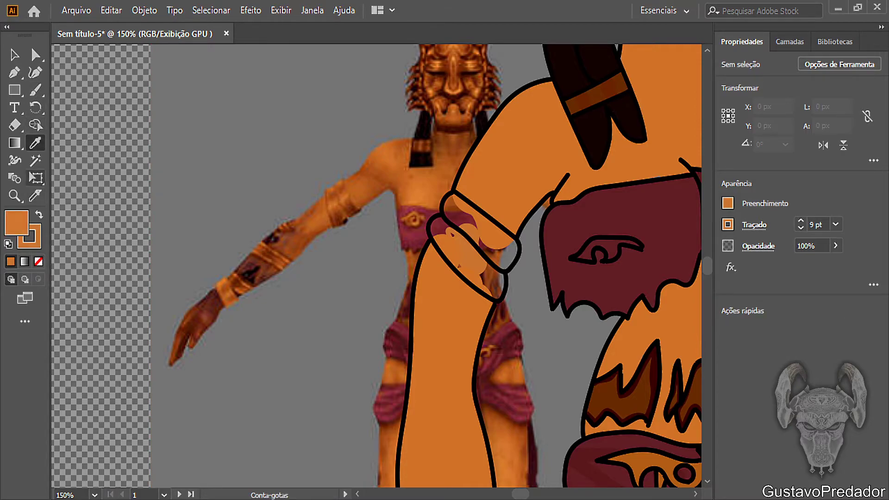
pyautogui.click(36, 89)
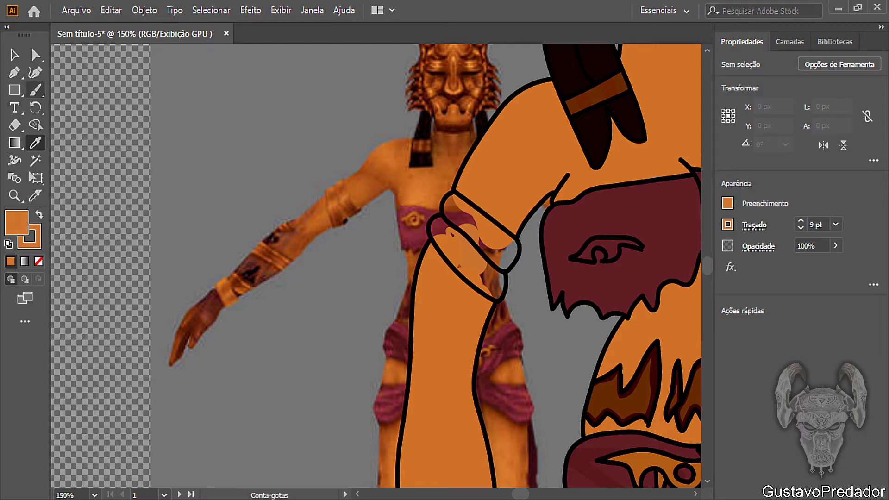
pyautogui.moveTo(489, 275)
pyautogui.mouseDown()
pyautogui.moveTo(451, 226)
pyautogui.moveTo(444, 221)
pyautogui.moveTo(439, 232)
pyautogui.moveTo(442, 220)
pyautogui.moveTo(503, 257)
pyautogui.moveTo(514, 245)
pyautogui.moveTo(510, 269)
pyautogui.moveTo(481, 289)
pyautogui.moveTo(498, 287)
pyautogui.mouseUp()
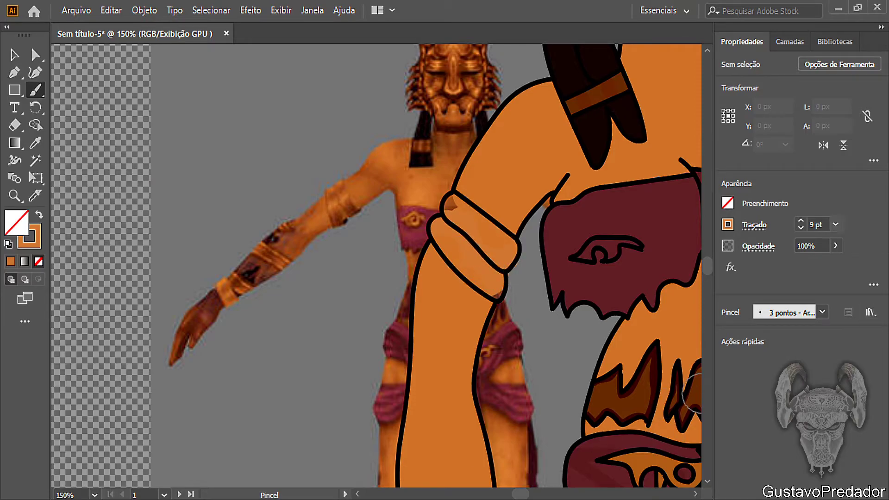
# Step: Set the stroke to 4 pt and fill the small gaps left at the armbands' ends
pyautogui.click(835, 224)
pyautogui.click(817, 310)
pyautogui.moveTo(497, 292); pyautogui.dragTo(498, 300)
pyautogui.moveTo(448, 205); pyautogui.dragTo(443, 208)
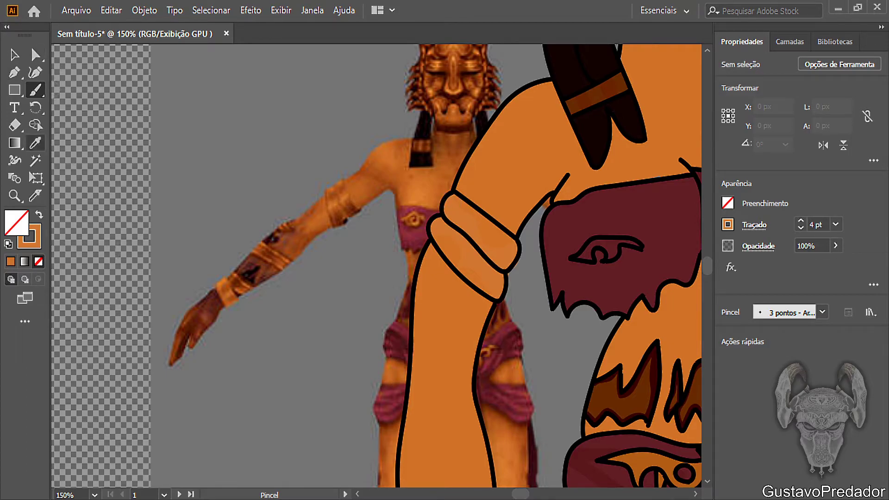
# Step: Sample the dark reddish brown of the reference figure's armband and reduce the Paintbrush stroke to 6 pt
pyautogui.click(35, 143)
pyautogui.click(344, 214)
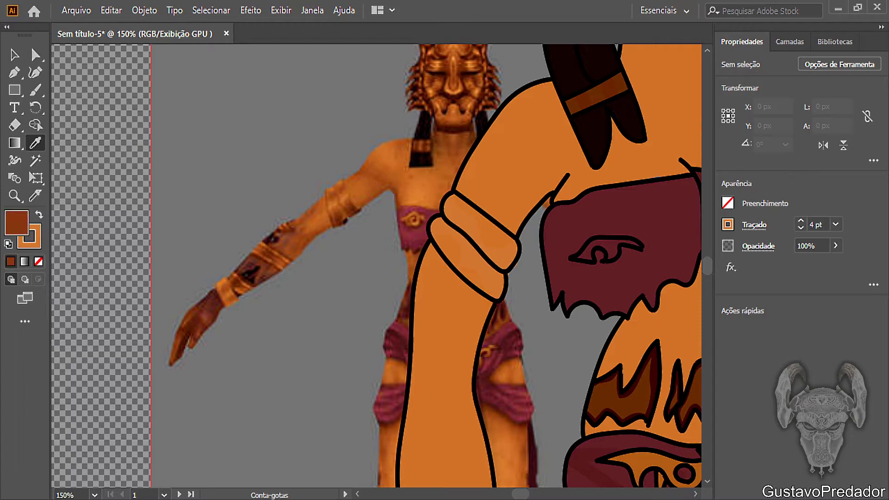
pyautogui.click(35, 90)
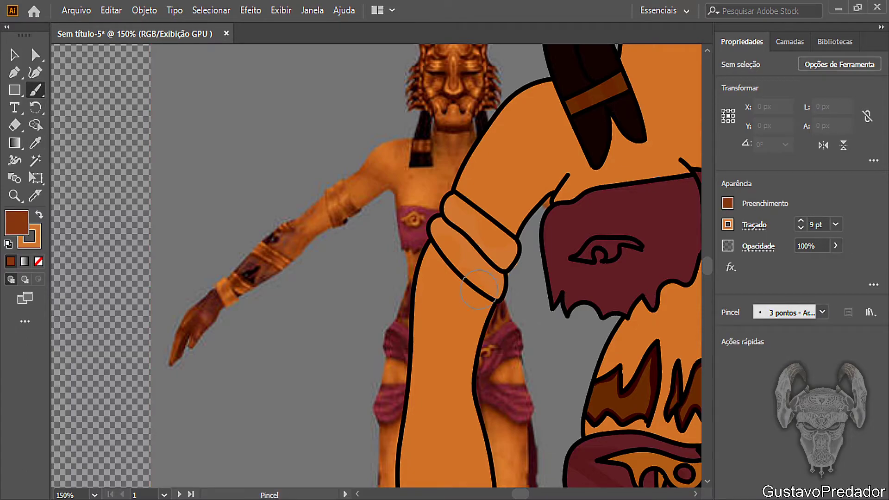
pyautogui.press('[')
pyautogui.press('[')
pyautogui.press('[')
pyautogui.moveTo(480, 277)
pyautogui.mouseDown()
pyautogui.moveTo(477, 285)
pyautogui.moveTo(486, 257)
pyautogui.mouseUp()
pyautogui.hotkey('ctrl', 'z')
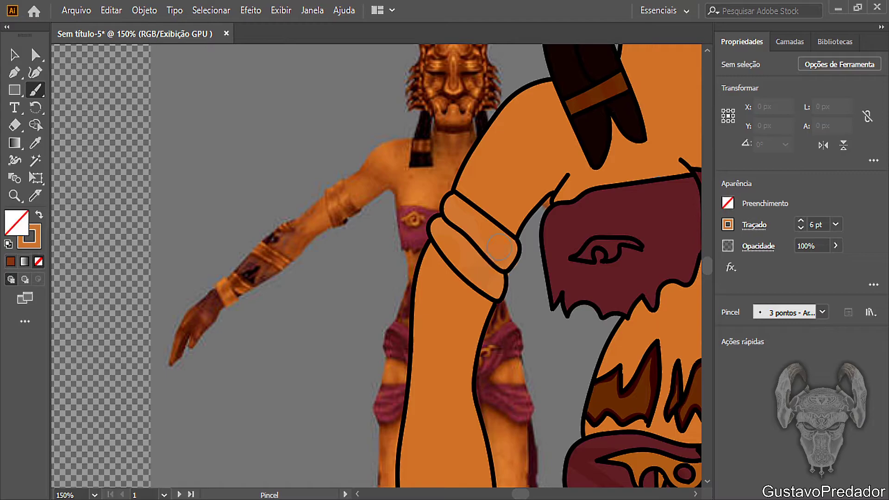
pyautogui.hotkey('ctrl', 'z')
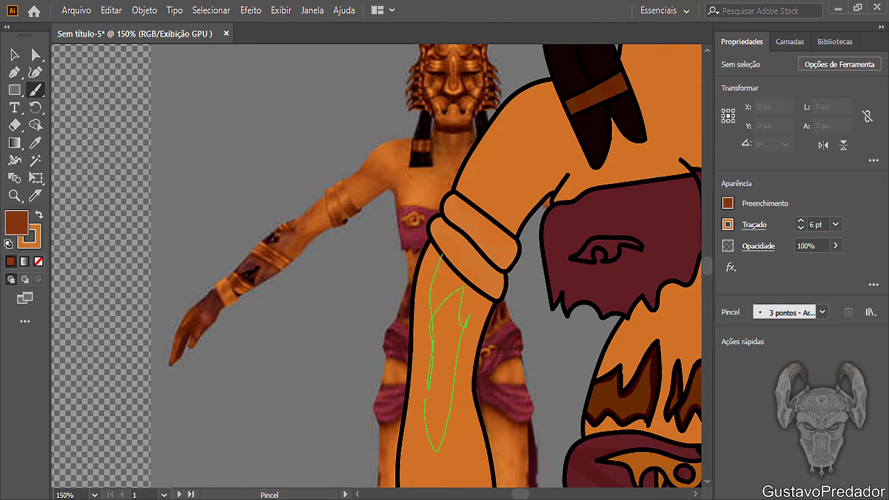
# Step: Swap the sampled reddish brown to the stroke and paint shading across the right-hand part of both armbands
pyautogui.hotkey('shift', 'x')
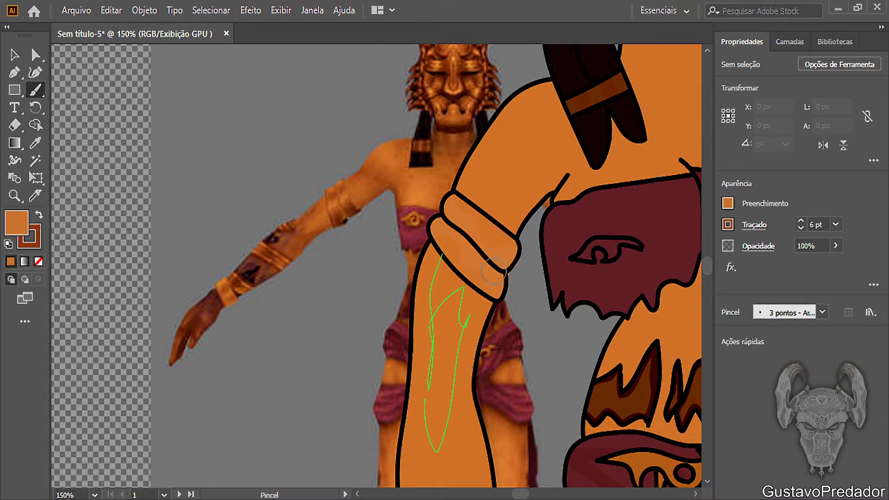
pyautogui.moveTo(481, 275); pyautogui.dragTo(502, 240)
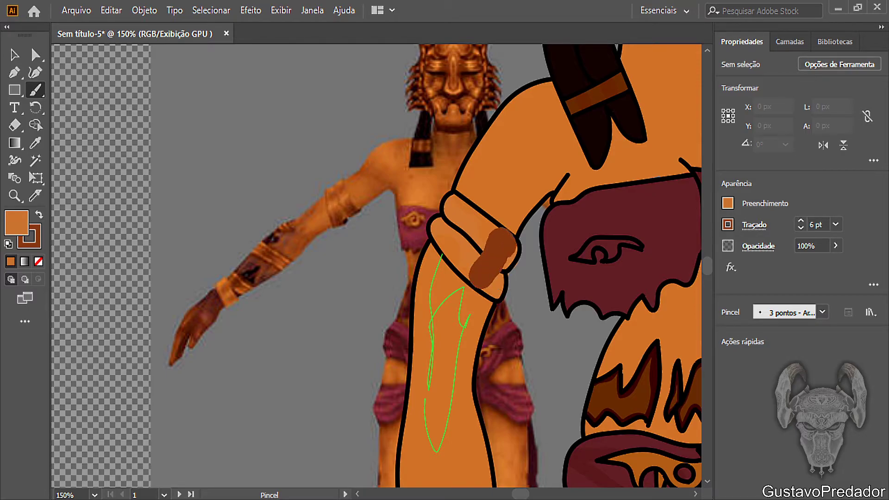
pyautogui.moveTo(495, 278)
pyautogui.mouseDown()
pyautogui.moveTo(503, 285)
pyautogui.moveTo(488, 295)
pyautogui.moveTo(482, 283)
pyautogui.mouseUp()
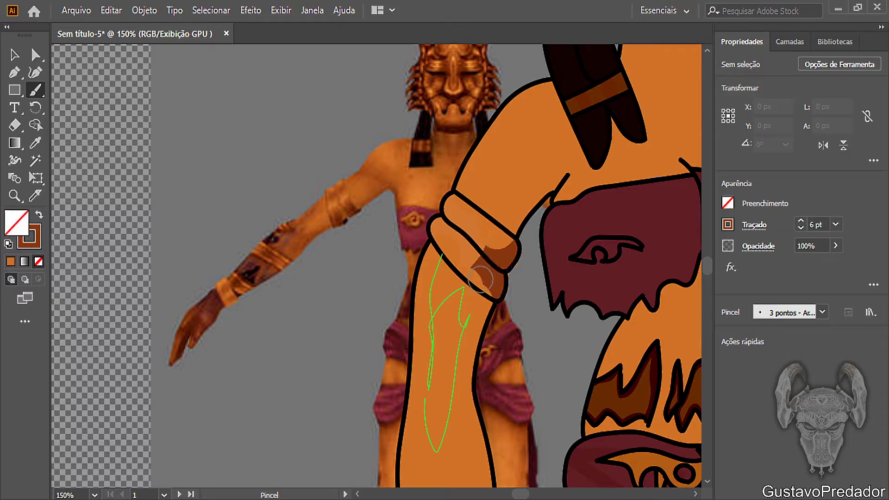
pyautogui.press('F7')
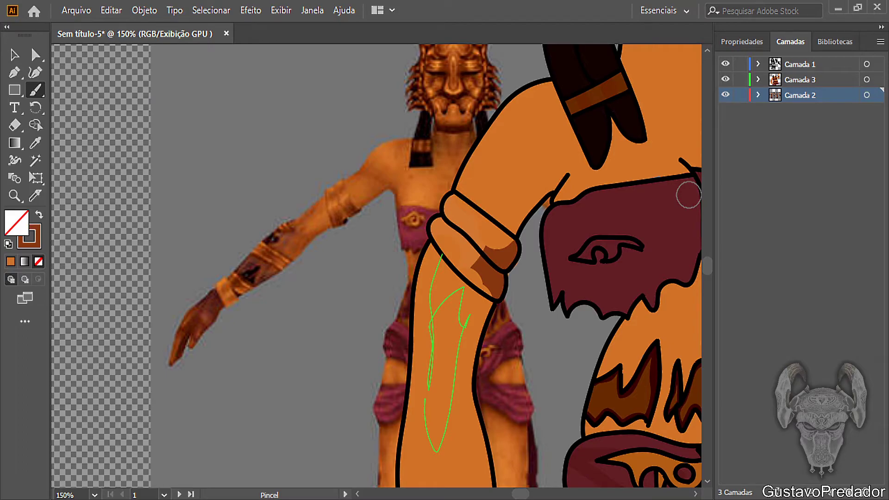
# Step: Expand Camada 2 to check its paths and undo the last stroke painted over the armbands' shading
pyautogui.click(758, 95)
pyautogui.moveTo(819, 110); pyautogui.dragTo(819, 80)
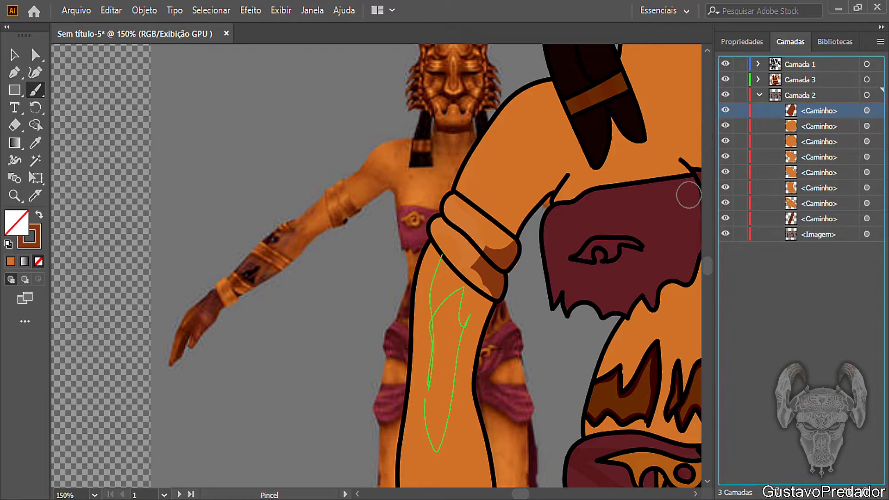
pyautogui.hotkey('ctrl', 'z')
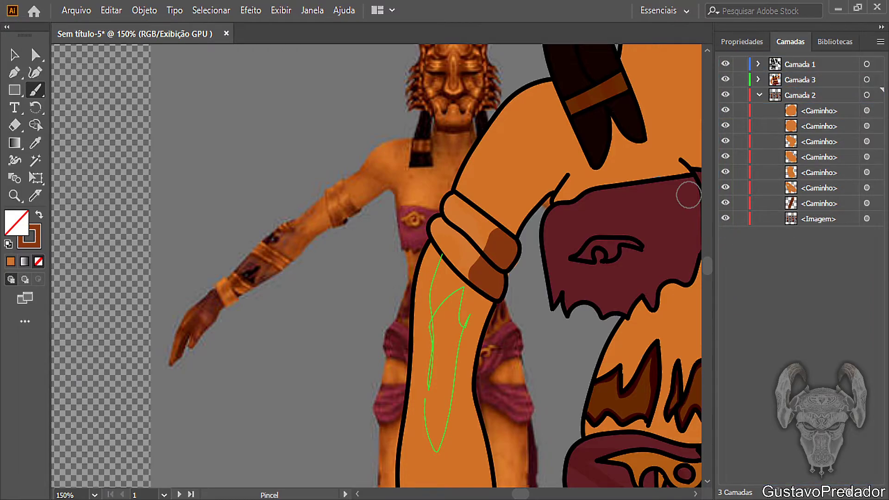
# Step: Make Camada 3 the active layer and paint reddish-brown shading across the left-hand part of both armbands
pyautogui.click(758, 80)
pyautogui.click(800, 79)
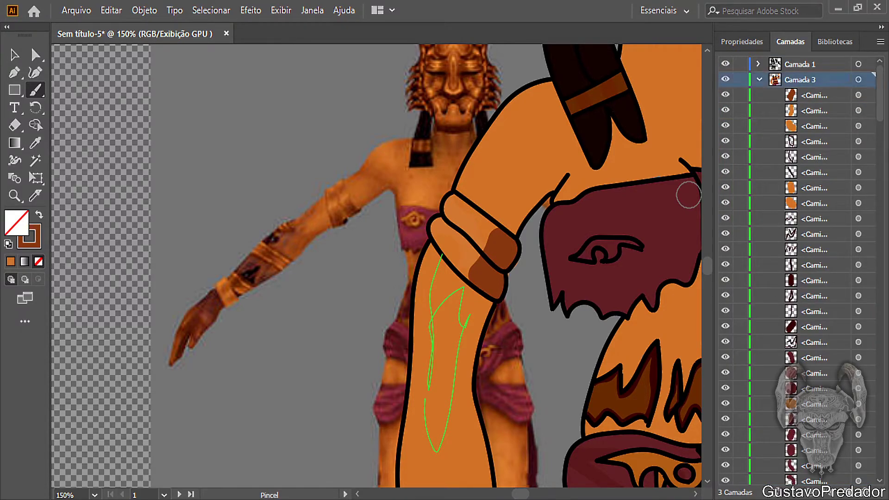
pyautogui.click(758, 80)
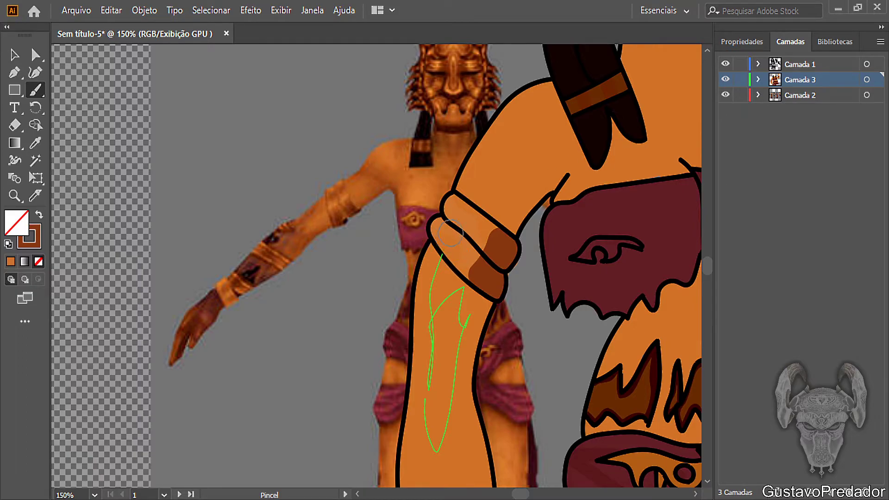
pyautogui.moveTo(451, 232); pyautogui.dragTo(456, 205)
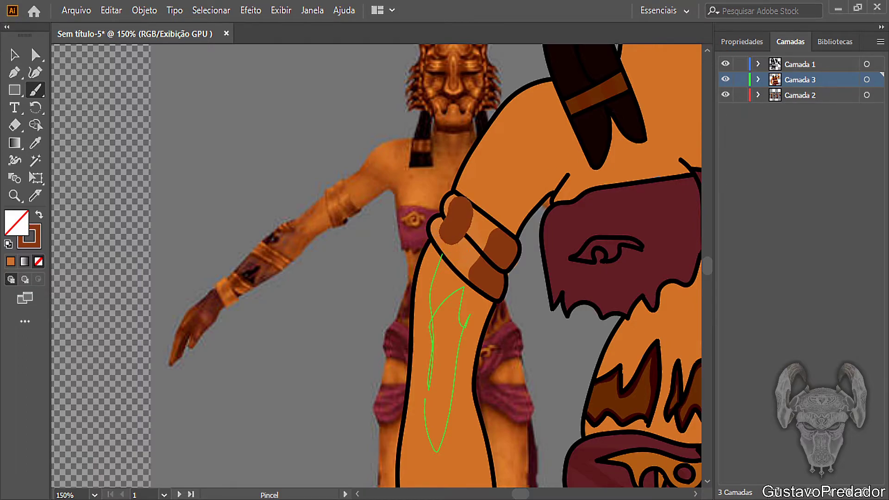
pyautogui.moveTo(456, 205)
pyautogui.mouseDown()
pyautogui.moveTo(462, 268)
pyautogui.moveTo(448, 227)
pyautogui.mouseUp()
# Step: On Camada 1, reset to the default black stroke at 3 pt and outline a jagged marking on the lowered forearm
pyautogui.hscroll(2, 449, 241)
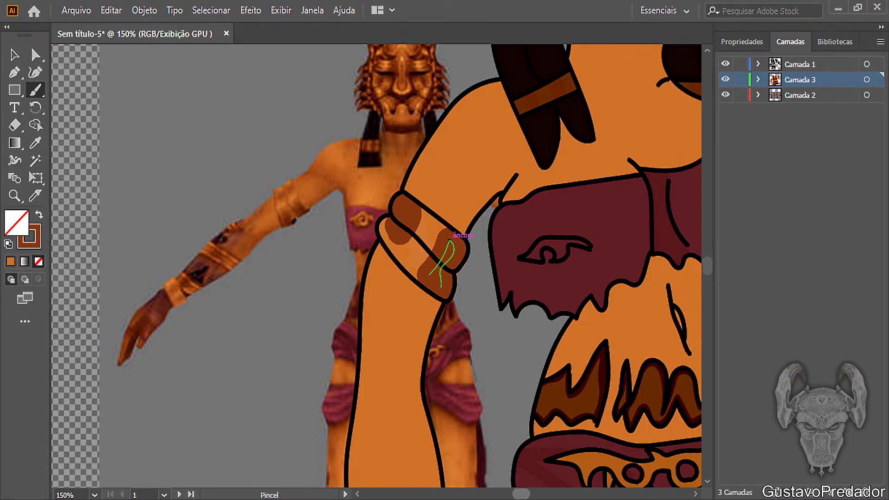
pyautogui.scroll(-1, 632, 95)
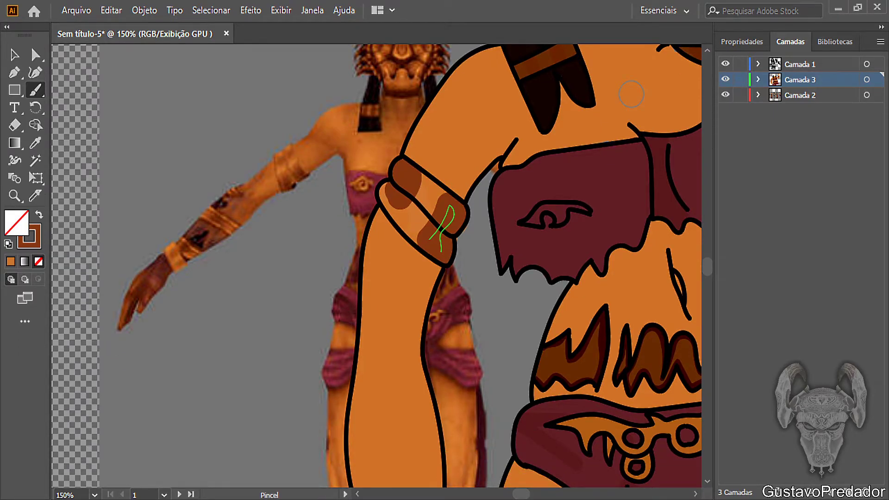
pyautogui.click(798, 64)
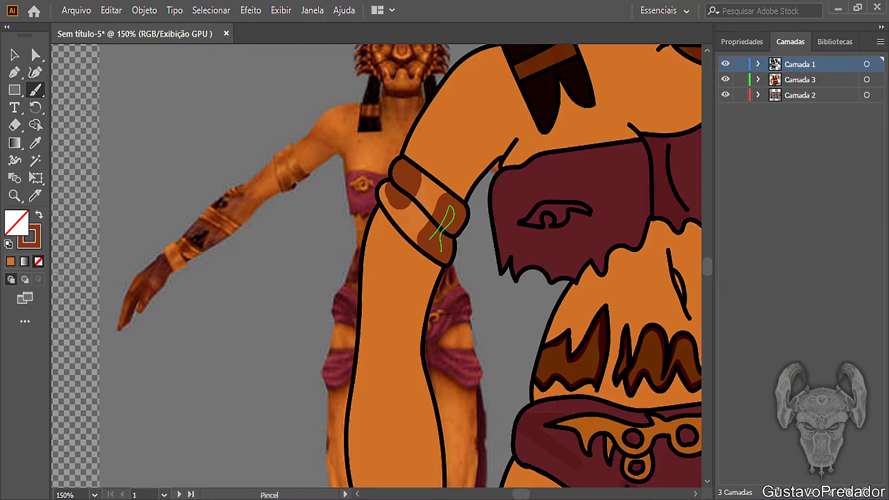
pyautogui.press('x')
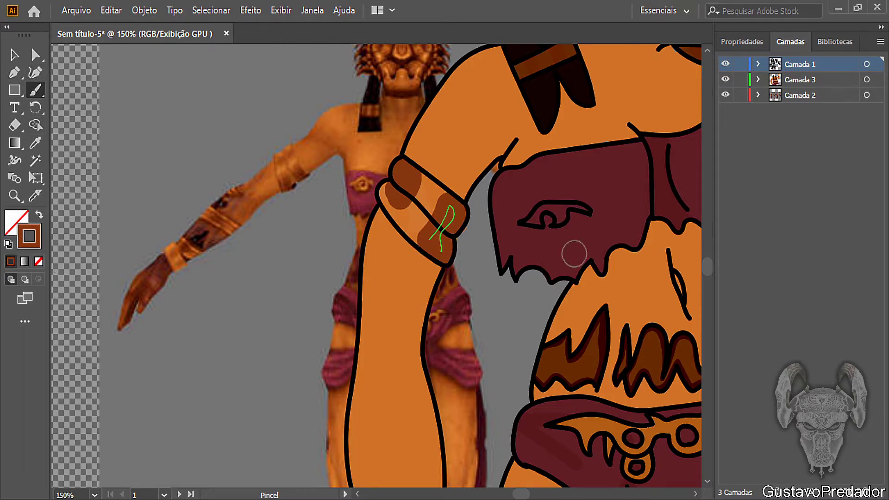
pyautogui.press('d')
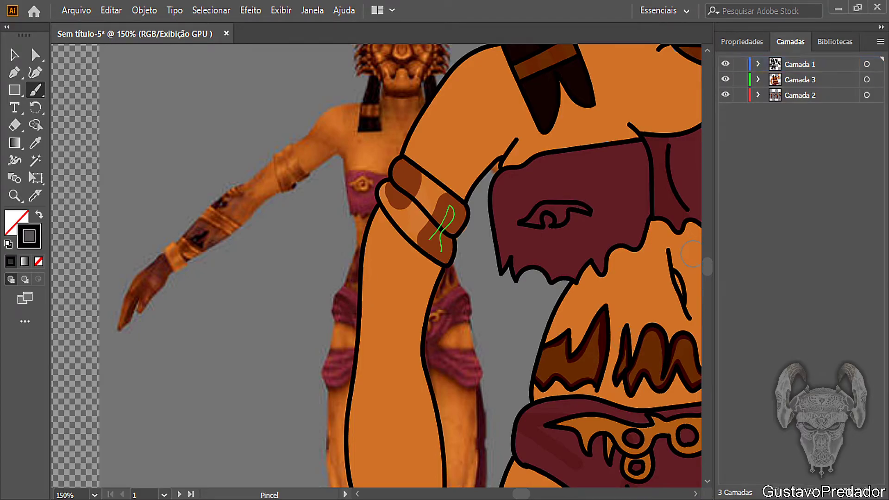
pyautogui.click(742, 41)
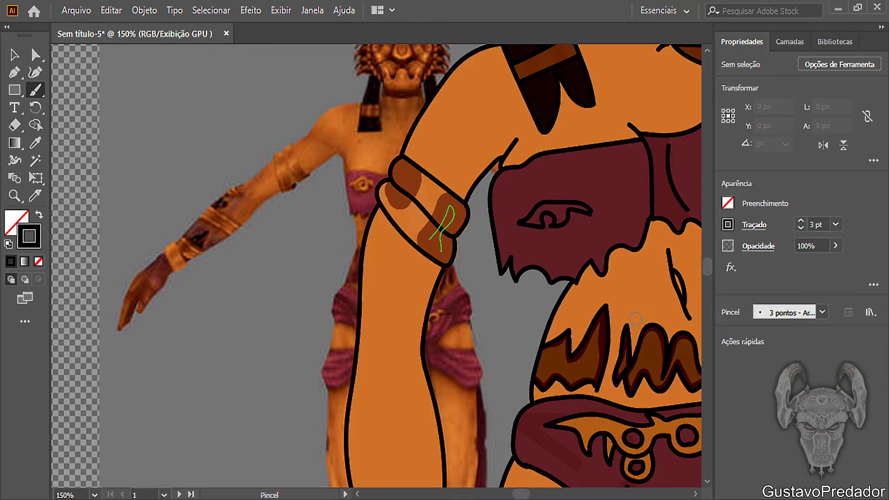
pyautogui.moveTo(363, 323)
pyautogui.mouseDown()
pyautogui.moveTo(371, 312)
pyautogui.moveTo(392, 384)
pyautogui.moveTo(395, 440)
pyautogui.moveTo(367, 428)
pyautogui.moveTo(375, 475)
pyautogui.moveTo(353, 460)
pyautogui.mouseUp()
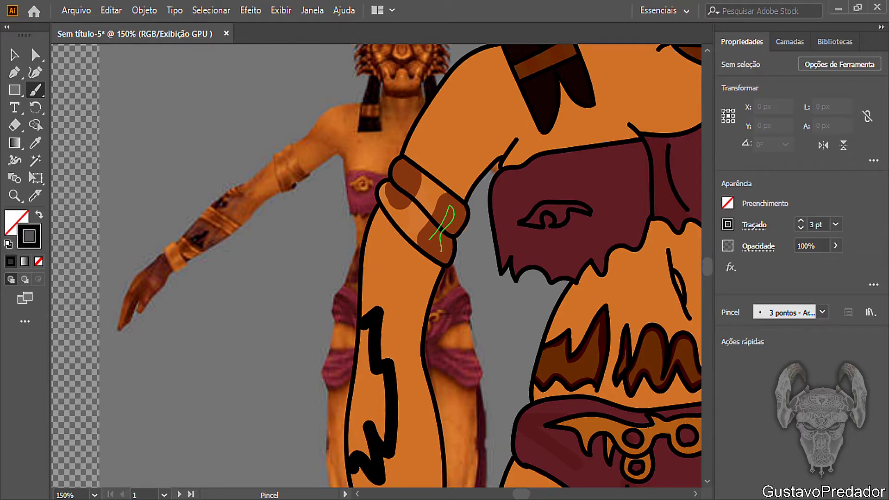
# Step: Make Camada 3 active again and sample the brown of the belly marking for the Paintbrush
pyautogui.press('F7')
pyautogui.click(800, 80)
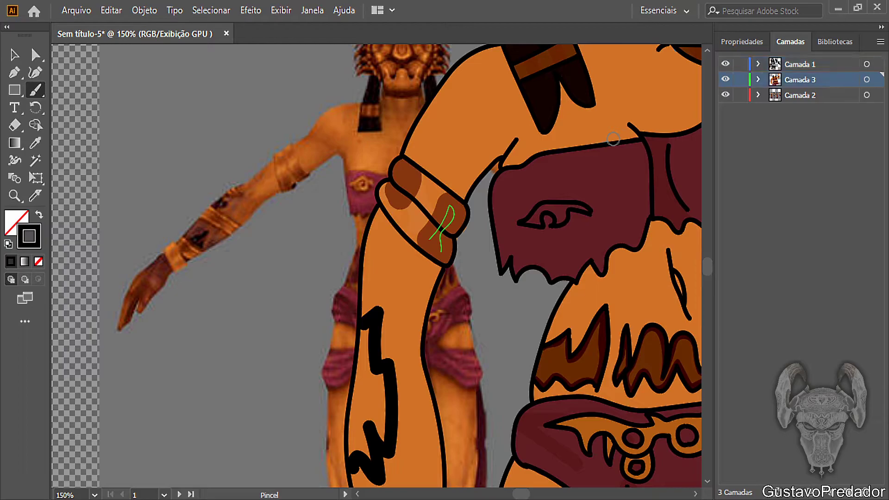
pyautogui.press('i')
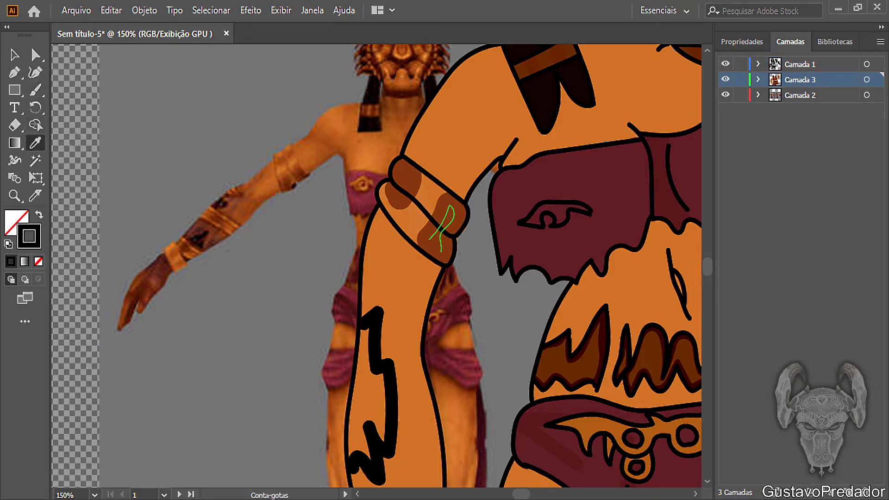
pyautogui.click(556, 355)
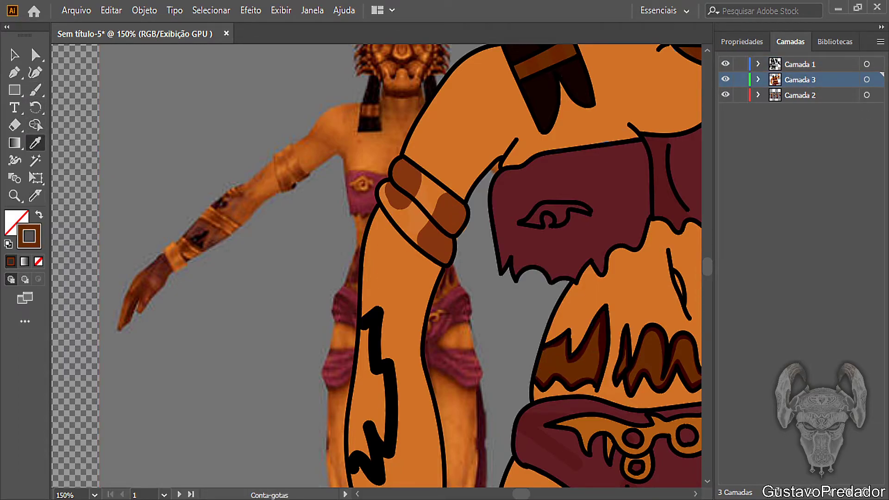
pyautogui.press('b')
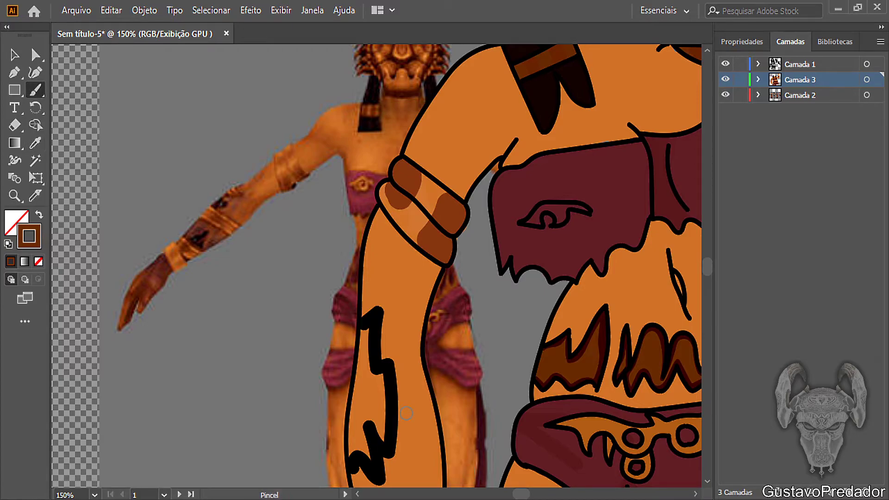
# Step: Fill the inside of the lowered forearm's jagged marking with brown, undoing and repainting the first stroke
pyautogui.moveTo(378, 432)
pyautogui.mouseDown()
pyautogui.moveTo(381, 439)
pyautogui.moveTo(380, 414)
pyautogui.moveTo(380, 444)
pyautogui.moveTo(385, 385)
pyautogui.moveTo(366, 407)
pyautogui.moveTo(365, 325)
pyautogui.moveTo(358, 429)
pyautogui.moveTo(368, 457)
pyautogui.moveTo(352, 450)
pyautogui.moveTo(348, 391)
pyautogui.moveTo(361, 368)
pyautogui.mouseUp()
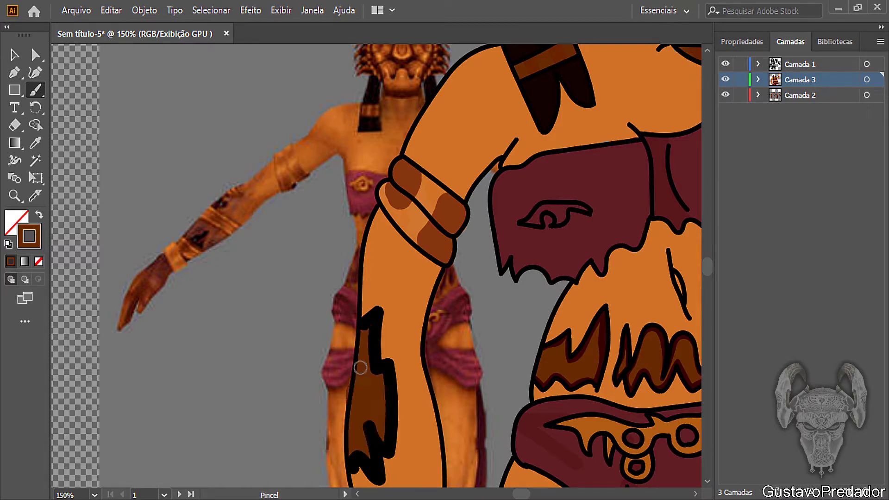
pyautogui.hotkey('ctrl', 'z')
pyautogui.moveTo(369, 455)
pyautogui.mouseDown()
pyautogui.moveTo(353, 431)
pyautogui.moveTo(358, 384)
pyautogui.moveTo(366, 410)
pyautogui.moveTo(365, 328)
pyautogui.mouseUp()
pyautogui.moveTo(367, 367)
pyautogui.mouseDown()
pyautogui.moveTo(385, 384)
pyautogui.moveTo(383, 438)
pyautogui.moveTo(370, 389)
pyautogui.mouseUp()
pyautogui.moveTo(368, 443); pyautogui.dragTo(362, 411)
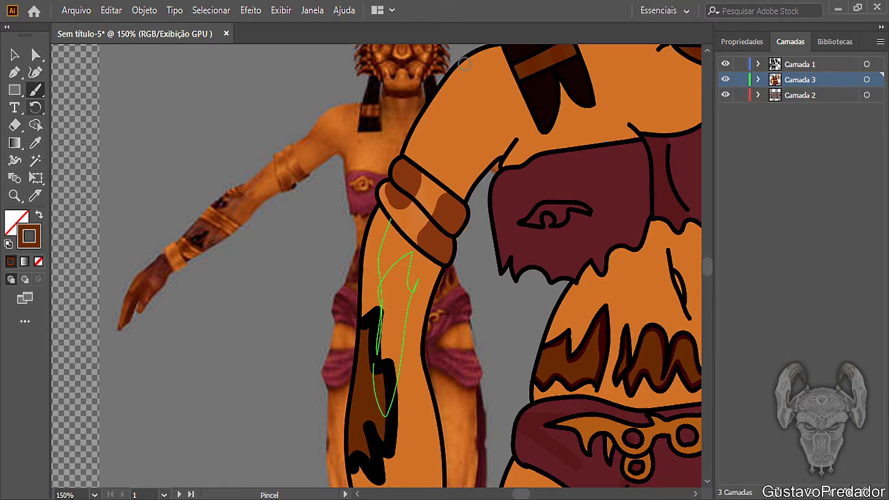
# Step: Sample the dark maroon shading along the belly marking's edge for the Paintbrush
pyautogui.press('i')
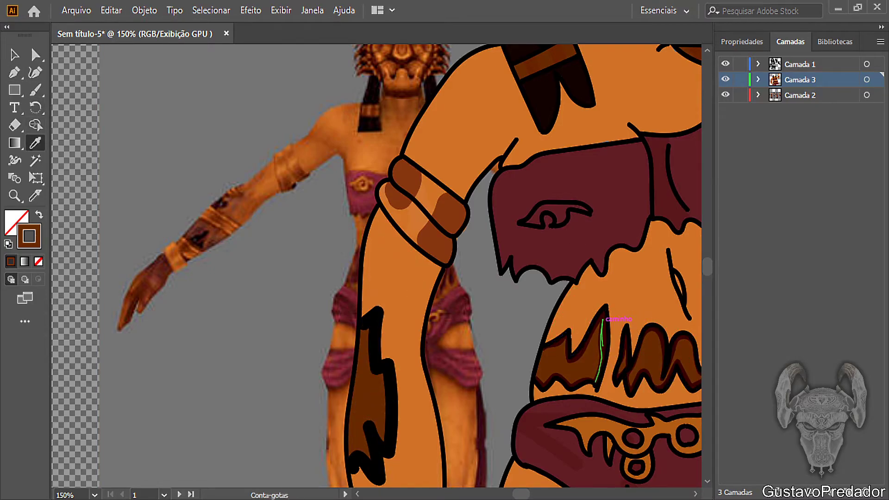
pyautogui.click(598, 327)
pyautogui.press('b')
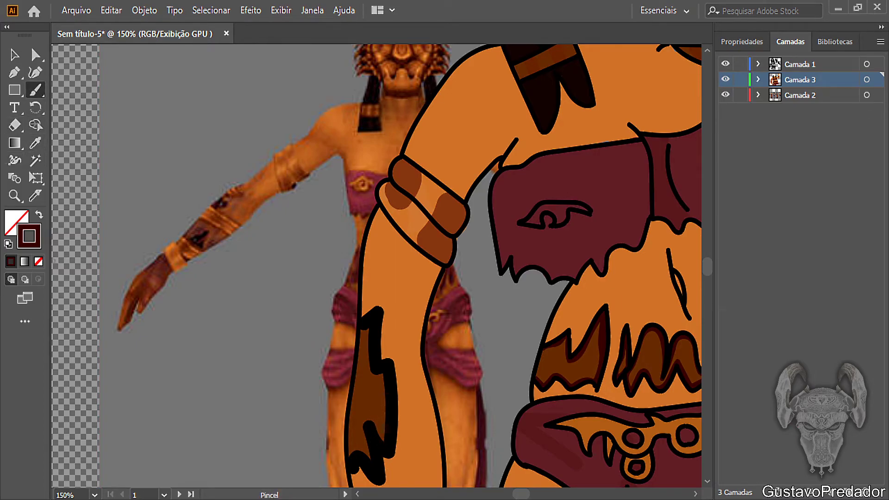
# Step: Set the stroke to 2 pt and paint dark maroon shading along the inner edges of the forearm marking, undoing stray strokes
pyautogui.click(15, 196)
pyautogui.moveTo(431, 472); pyautogui.dragTo(486, 473)
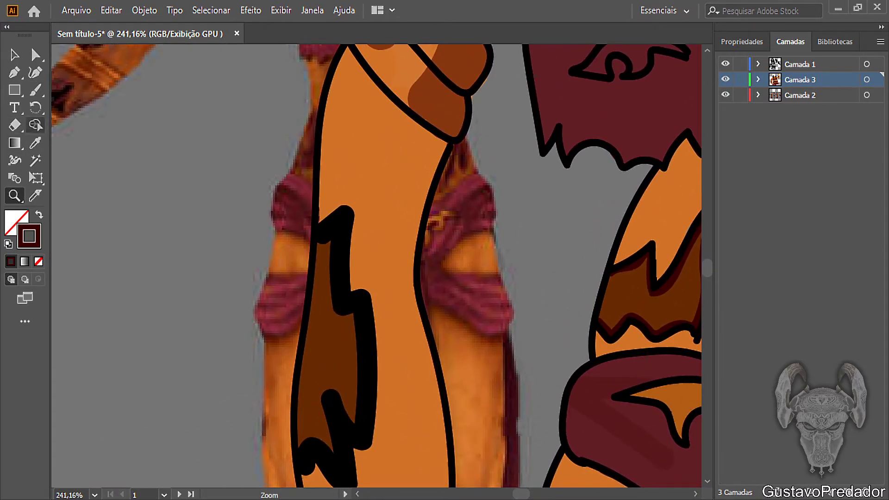
pyautogui.press('b')
pyautogui.click(742, 41)
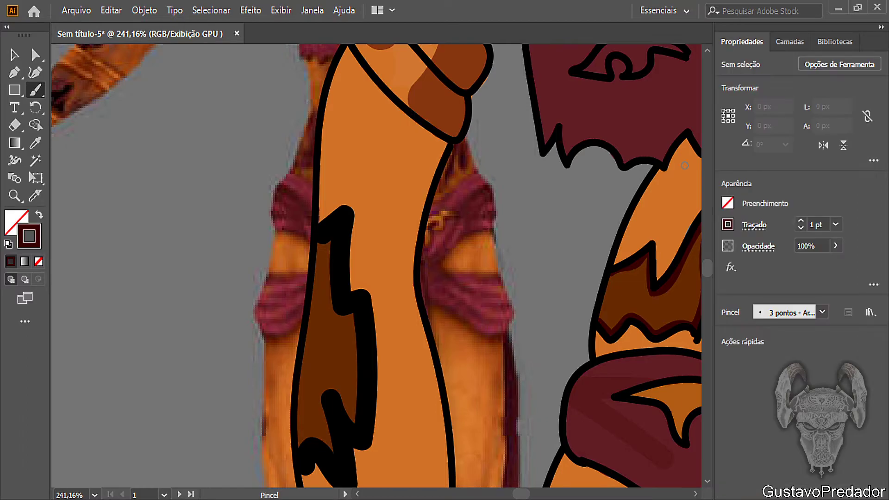
pyautogui.moveTo(332, 395); pyautogui.dragTo(357, 426)
pyautogui.moveTo(335, 391)
pyautogui.mouseDown()
pyautogui.moveTo(322, 390)
pyautogui.moveTo(327, 445)
pyautogui.moveTo(300, 444)
pyautogui.moveTo(309, 336)
pyautogui.mouseUp()
pyautogui.hotkey('ctrl', 'z')
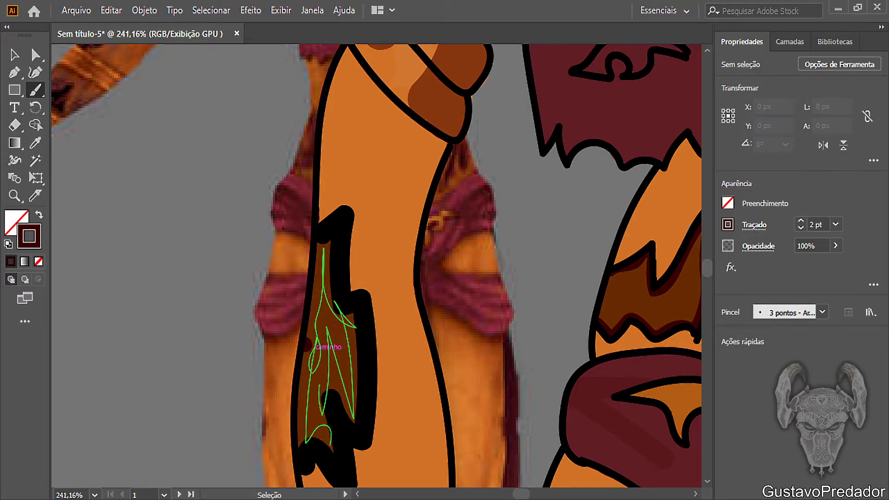
pyautogui.moveTo(307, 345); pyautogui.dragTo(317, 304)
pyautogui.hotkey('ctrl', 'z')
pyautogui.moveTo(332, 244)
pyautogui.mouseDown()
pyautogui.moveTo(299, 435)
pyautogui.moveTo(301, 447)
pyautogui.moveTo(315, 441)
pyautogui.moveTo(337, 452)
pyautogui.moveTo(321, 402)
pyautogui.moveTo(339, 394)
pyautogui.moveTo(346, 418)
pyautogui.moveTo(358, 422)
pyautogui.moveTo(359, 332)
pyautogui.moveTo(358, 315)
pyautogui.moveTo(334, 310)
pyautogui.moveTo(332, 250)
pyautogui.mouseUp()
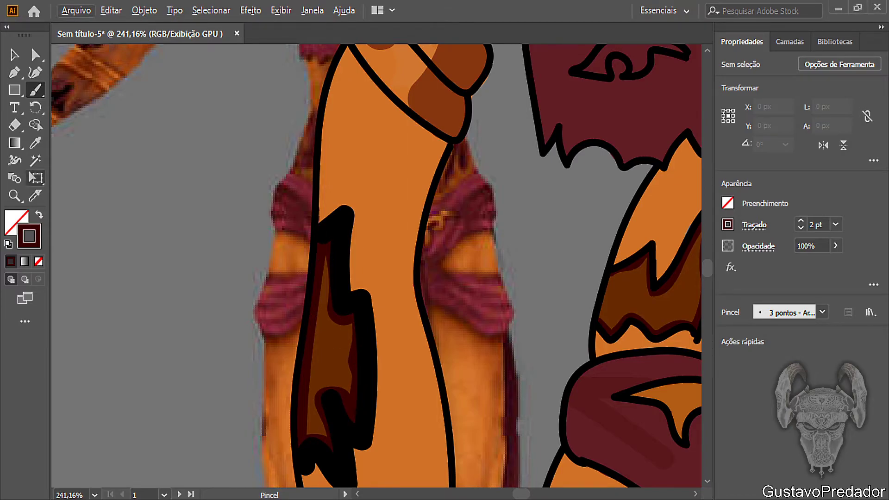
# Step: Examine the whole character at 50% zoom, moving in on the uncolored mask and the reference figure's mask at 150%
pyautogui.click(15, 196)
pyautogui.keyDown('alt'); pyautogui.click(227, 235); pyautogui.keyUp('alt')
pyautogui.keyDown('alt'); pyautogui.click(231, 233); pyautogui.keyUp('alt')
pyautogui.keyDown('alt'); pyautogui.click(231, 234); pyautogui.keyUp('alt')
pyautogui.keyDown('alt'); pyautogui.click(224, 236); pyautogui.keyUp('alt')
pyautogui.keyDown('alt'); pyautogui.click(224, 236); pyautogui.keyUp('alt')
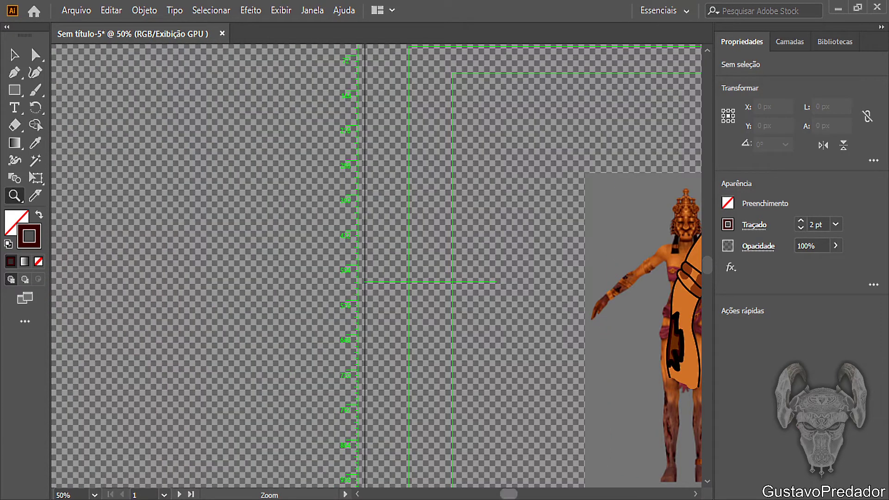
pyautogui.hscroll(5, 365, 282)
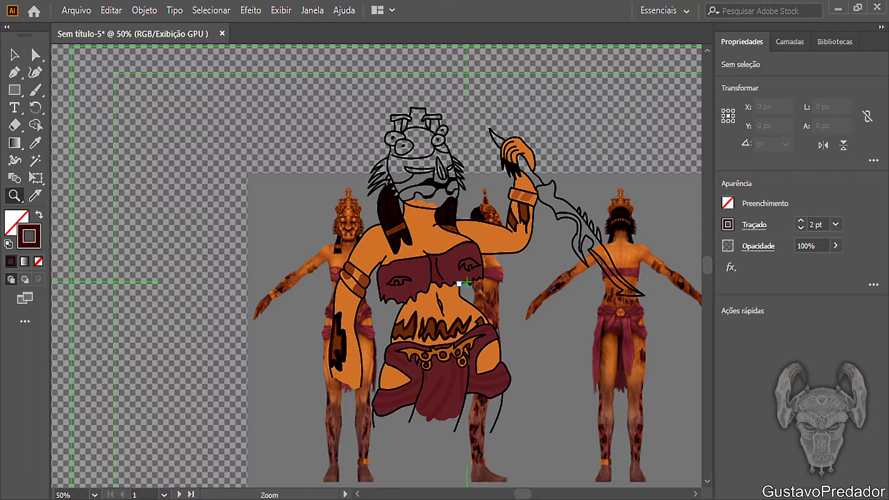
pyautogui.click(448, 127)
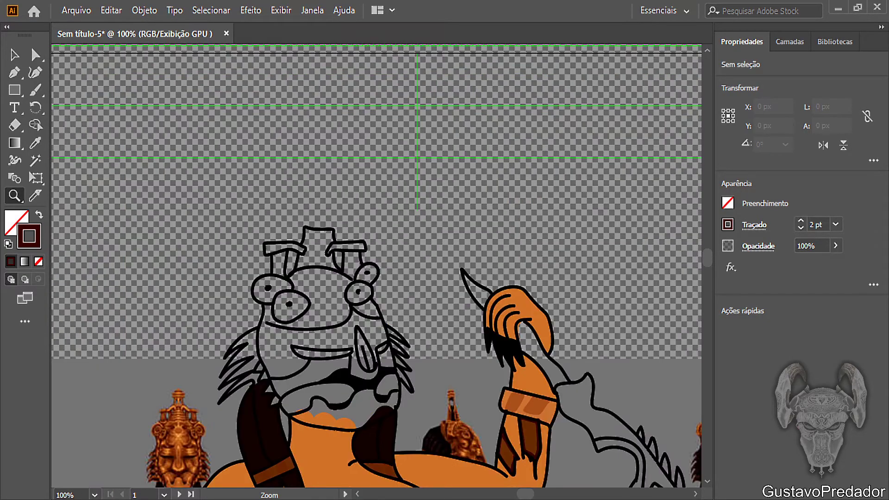
pyautogui.scroll(-6, 379, 270)
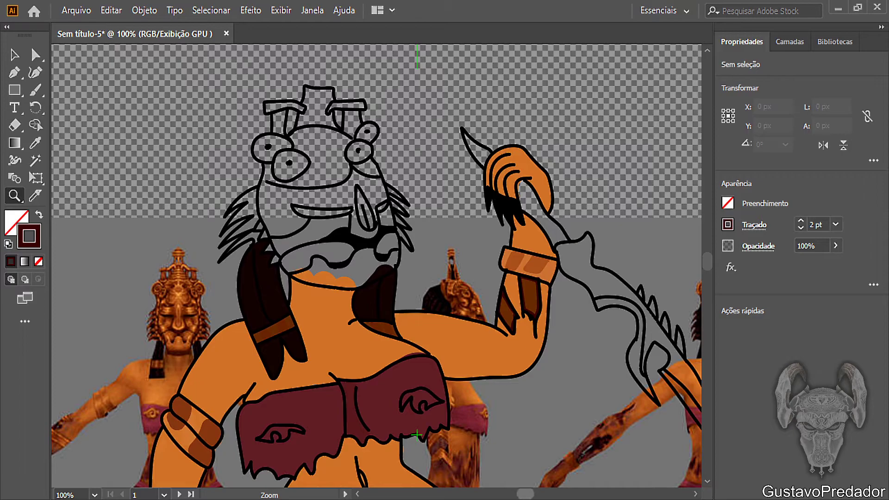
pyautogui.moveTo(525, 494); pyautogui.dragTo(522, 494)
pyautogui.click(461, 281)
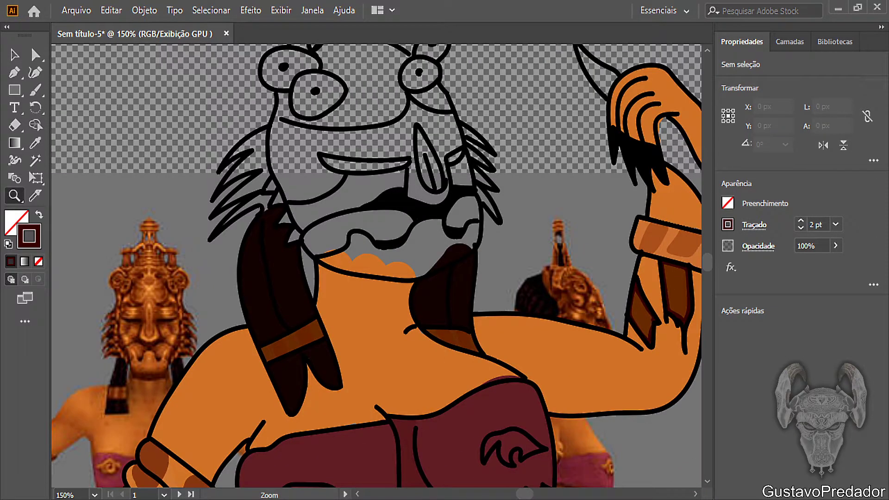
pyautogui.scroll(2, 377, 267)
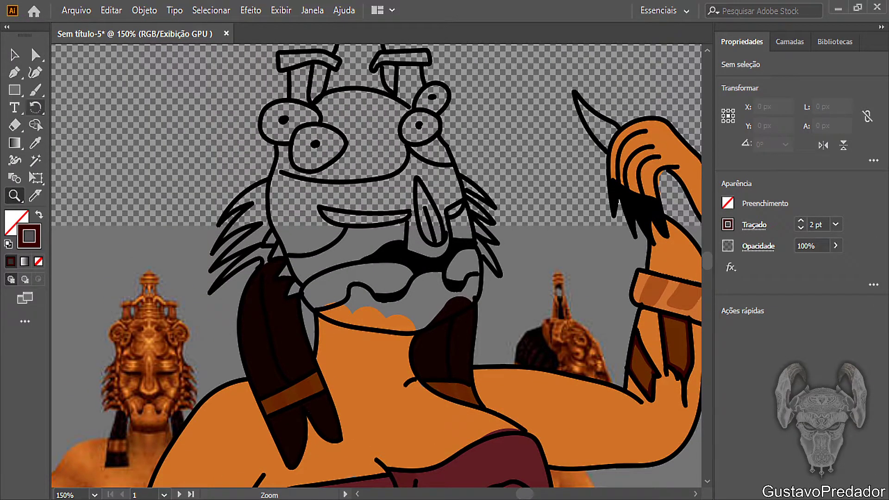
# Step: Sample a reddish orange from the reference figure and swap it to the Paintbrush's 9 pt stroke
pyautogui.click(36, 178)
pyautogui.press('i')
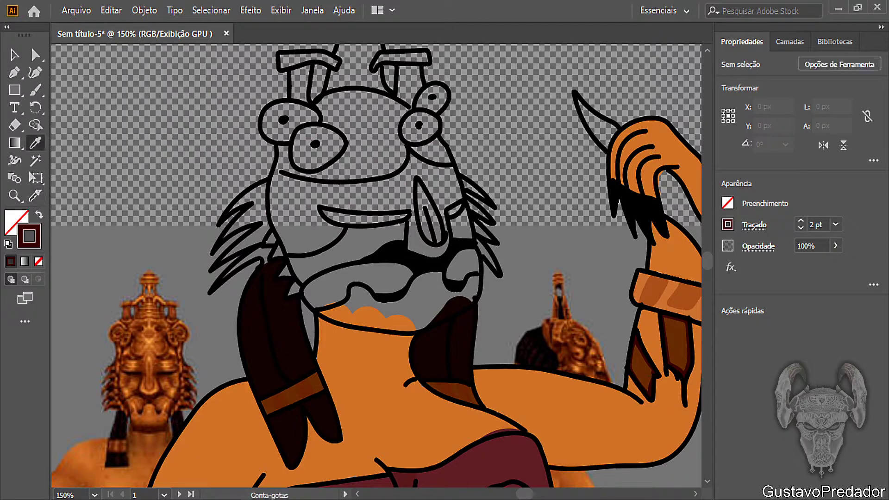
pyautogui.click(292, 394)
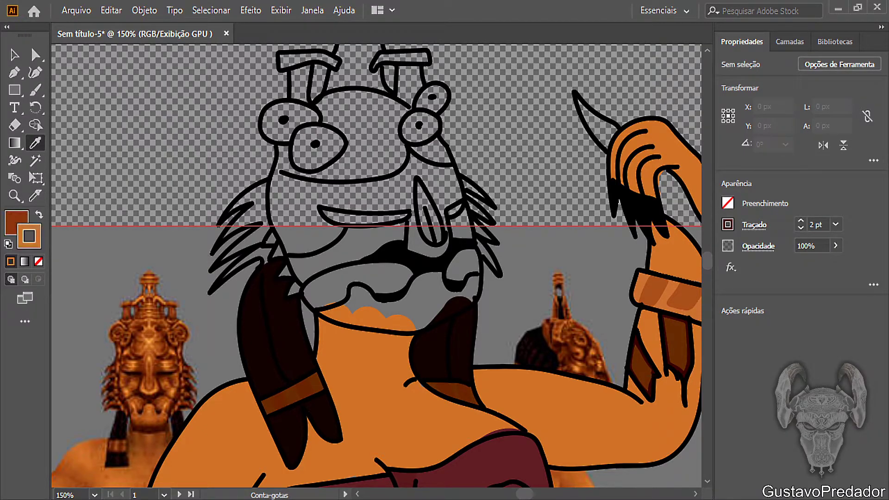
pyautogui.hotkey('shift', 'x')
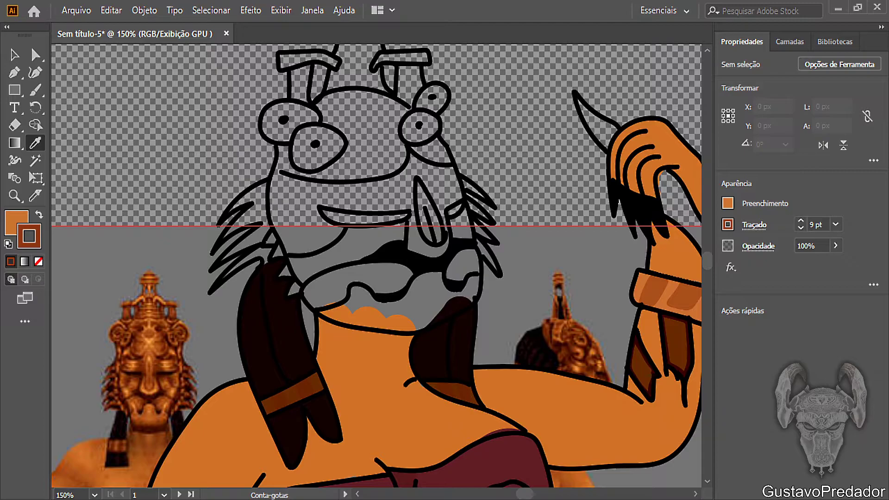
pyautogui.hotkey('shift', 'x')
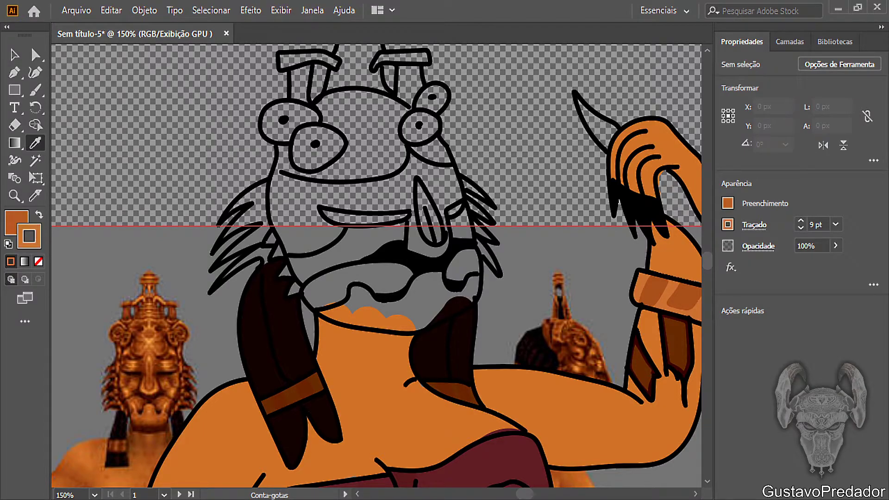
pyautogui.hotkey('shift', 'x')
pyautogui.press('b')
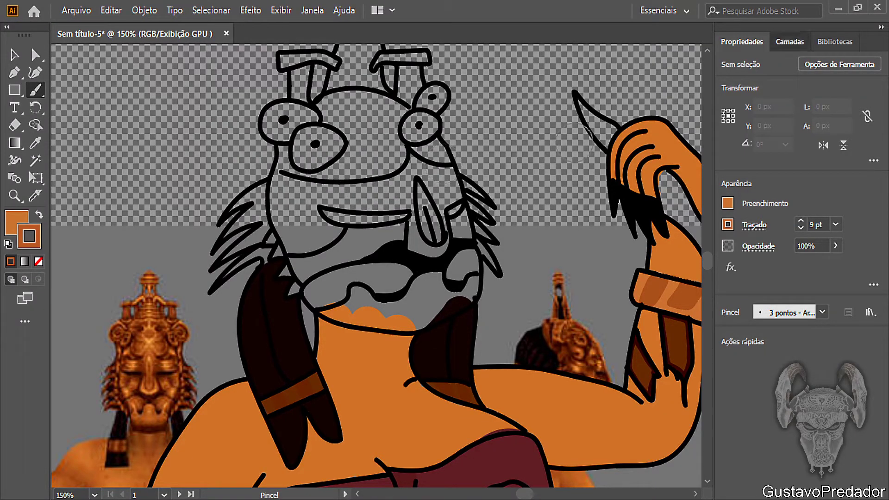
# Step: On layer Camada 3, paint the mask's face orange-brown with the 9 pt brush, from the round scrolls down to the chin, without a fill
pyautogui.press('F7')
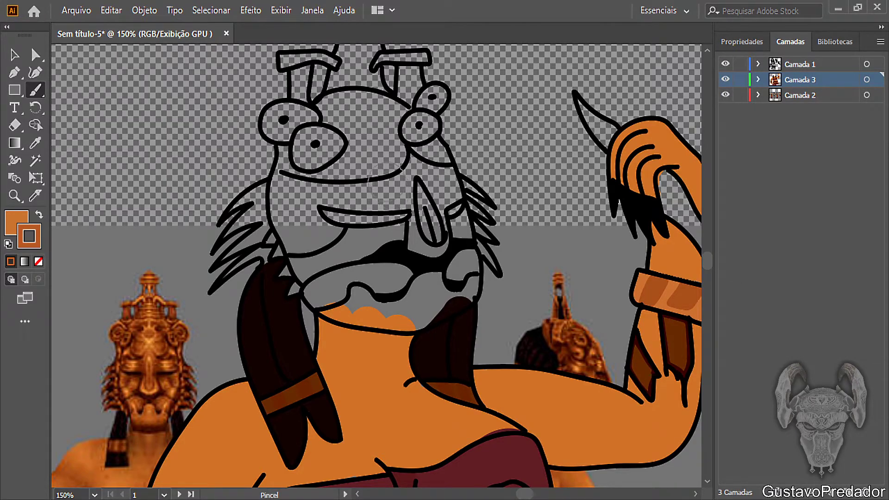
pyautogui.moveTo(377, 155)
pyautogui.mouseDown()
pyautogui.moveTo(417, 235)
pyautogui.moveTo(417, 273)
pyautogui.moveTo(347, 134)
pyautogui.moveTo(331, 171)
pyautogui.moveTo(281, 114)
pyautogui.moveTo(283, 102)
pyautogui.moveTo(276, 132)
pyautogui.moveTo(269, 116)
pyautogui.moveTo(264, 123)
pyautogui.moveTo(301, 175)
pyautogui.moveTo(294, 199)
pyautogui.mouseUp()
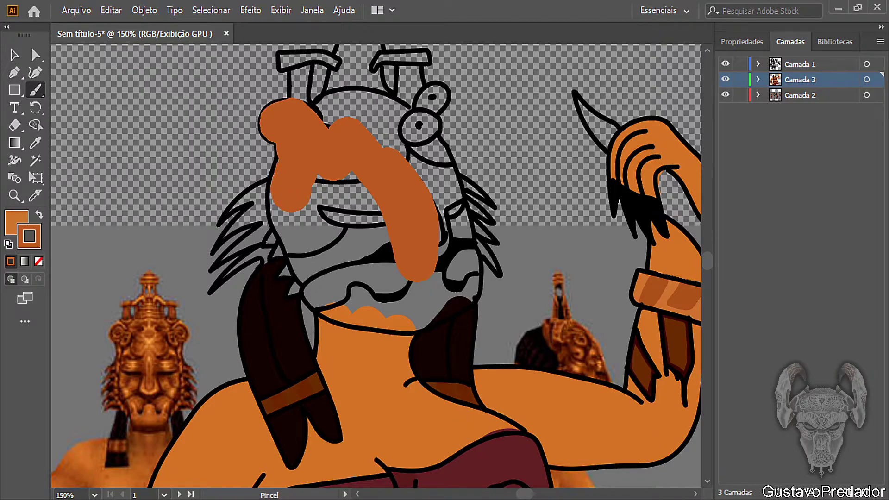
pyautogui.moveTo(288, 206)
pyautogui.mouseDown()
pyautogui.moveTo(272, 248)
pyautogui.moveTo(280, 254)
pyautogui.moveTo(284, 236)
pyautogui.mouseUp()
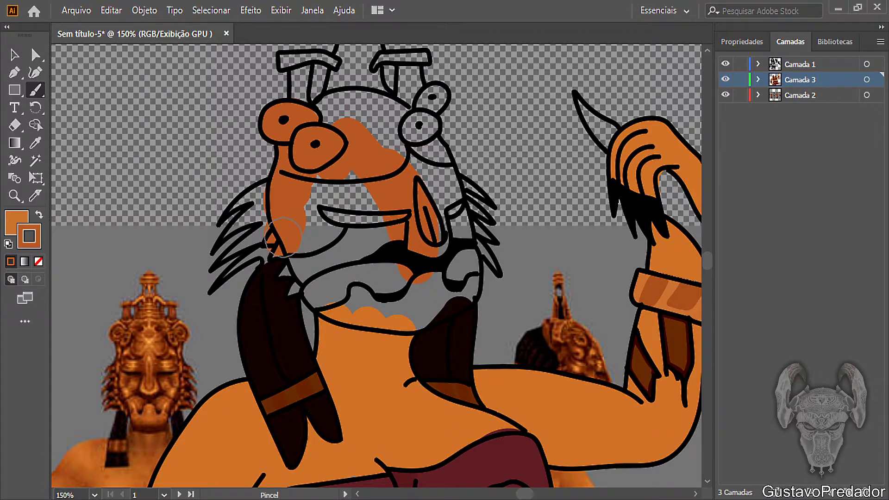
pyautogui.press('/')
pyautogui.moveTo(273, 231)
pyautogui.mouseDown()
pyautogui.moveTo(257, 227)
pyautogui.moveTo(266, 200)
pyautogui.moveTo(255, 218)
pyautogui.moveTo(266, 234)
pyautogui.mouseUp()
pyautogui.moveTo(352, 220)
pyautogui.mouseDown()
pyautogui.moveTo(324, 208)
pyautogui.moveTo(366, 185)
pyautogui.moveTo(394, 220)
pyautogui.moveTo(342, 180)
pyautogui.moveTo(389, 176)
pyautogui.moveTo(403, 148)
pyautogui.moveTo(422, 176)
pyautogui.moveTo(412, 137)
pyautogui.moveTo(433, 139)
pyautogui.moveTo(442, 167)
pyautogui.moveTo(435, 197)
pyautogui.moveTo(452, 211)
pyautogui.moveTo(456, 253)
pyautogui.moveTo(445, 248)
pyautogui.moveTo(473, 245)
pyautogui.moveTo(446, 265)
pyautogui.moveTo(477, 268)
pyautogui.moveTo(481, 285)
pyautogui.moveTo(438, 324)
pyautogui.moveTo(398, 327)
pyautogui.moveTo(422, 334)
pyautogui.moveTo(424, 304)
pyautogui.moveTo(384, 311)
pyautogui.moveTo(347, 301)
pyautogui.moveTo(340, 315)
pyautogui.moveTo(394, 332)
pyautogui.mouseUp()
pyautogui.moveTo(366, 294)
pyautogui.mouseDown()
pyautogui.moveTo(333, 310)
pyautogui.moveTo(317, 285)
pyautogui.moveTo(321, 266)
pyautogui.moveTo(300, 267)
pyautogui.mouseUp()
pyautogui.moveTo(333, 243)
pyautogui.mouseDown()
pyautogui.moveTo(437, 275)
pyautogui.moveTo(343, 227)
pyautogui.moveTo(400, 234)
pyautogui.mouseUp()
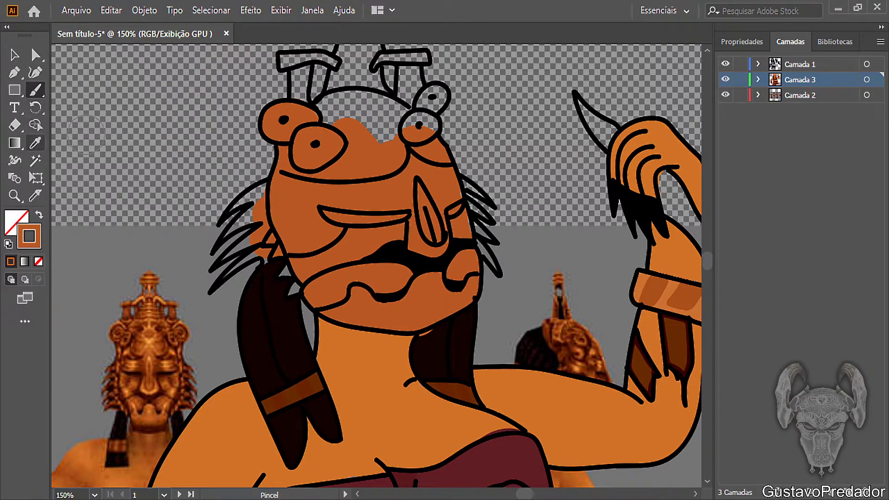
# Step: Sample the hair's dark brown and touch up the hair lock beside the neck, covering the face colour spilled under the jaw
pyautogui.press('i')
pyautogui.click(445, 343)
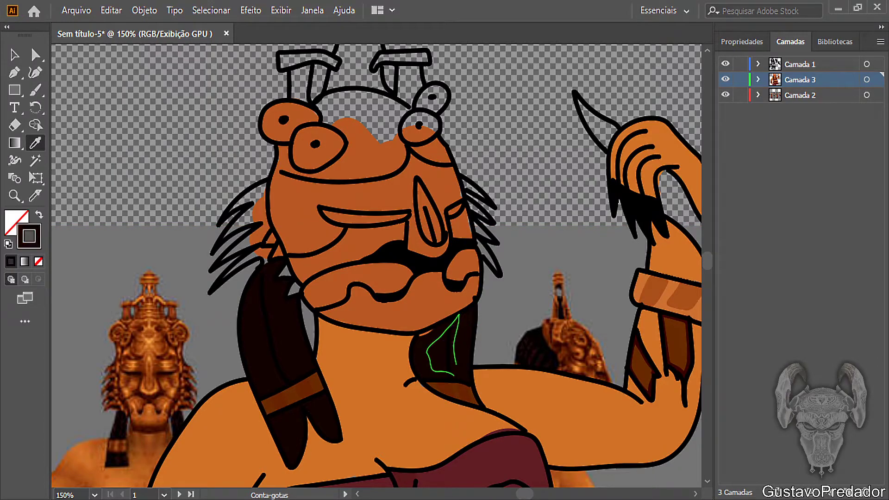
pyautogui.hotkey('shift', 'x')
pyautogui.press('b')
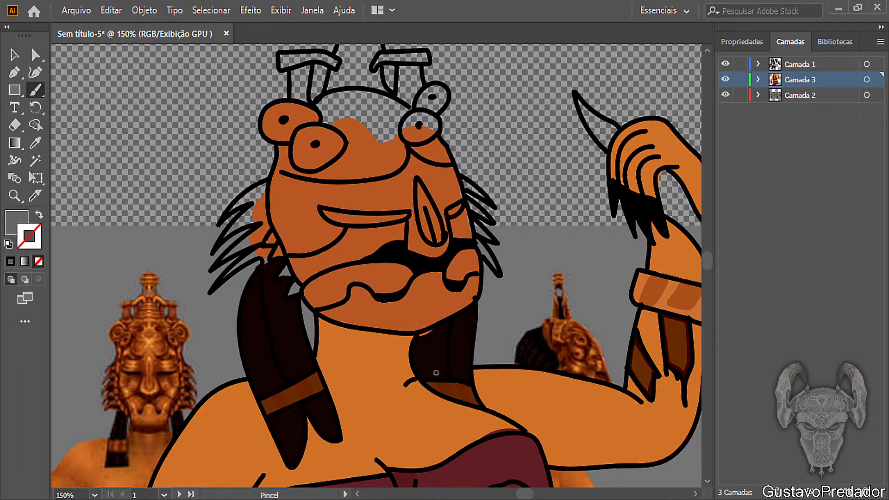
pyautogui.click(35, 143)
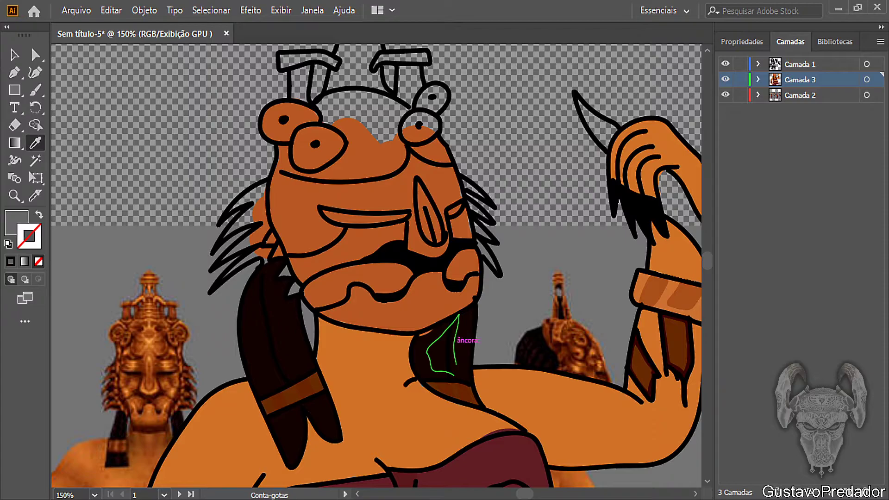
pyautogui.click(440, 306)
pyautogui.click(444, 342)
pyautogui.click(35, 90)
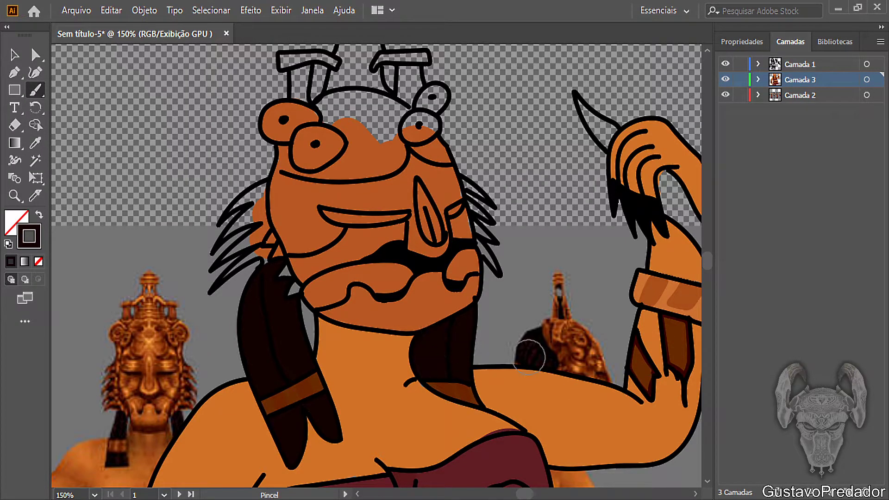
pyautogui.press('z')
pyautogui.moveTo(428, 349)
pyautogui.mouseDown()
pyautogui.moveTo(356, 349)
pyautogui.moveTo(425, 349)
pyautogui.mouseUp()
pyautogui.scroll(1, 429, 348)
pyautogui.hotkey('ctrl', 'shift', 'd')
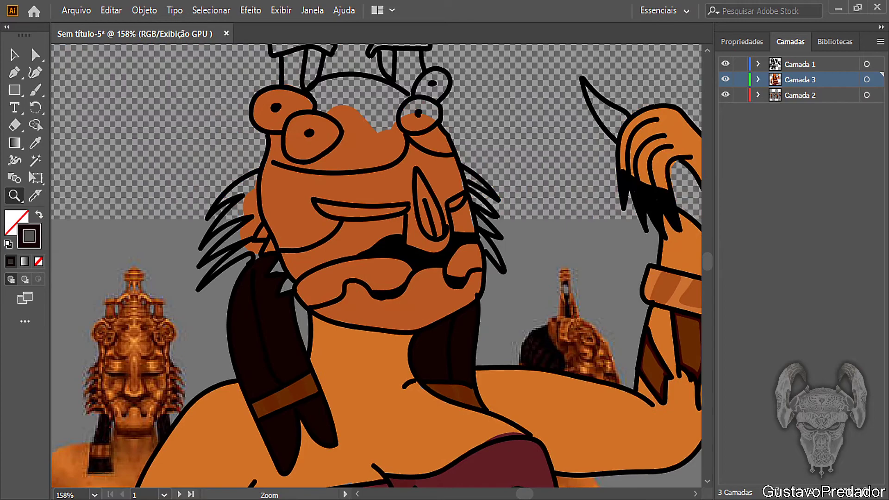
# Step: Set the brush stroke to a sampled dark reddish brown at 2 pt
pyautogui.press('i')
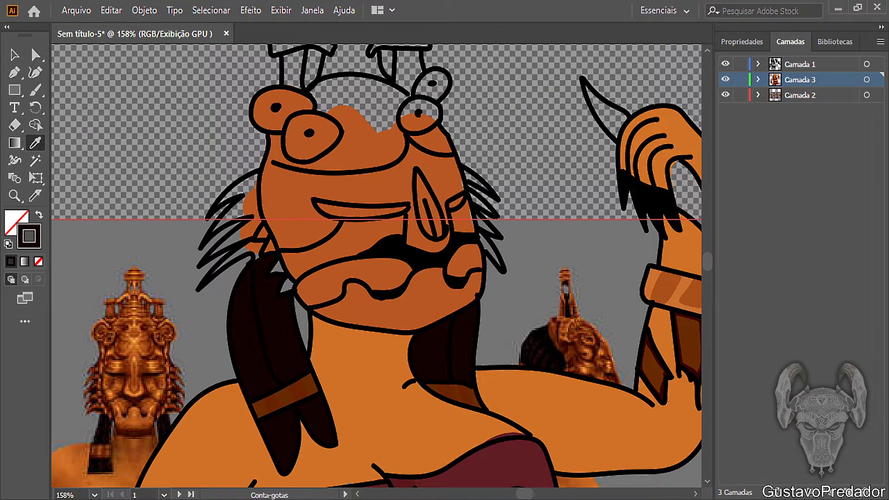
pyautogui.hotkey('shift', 'x')
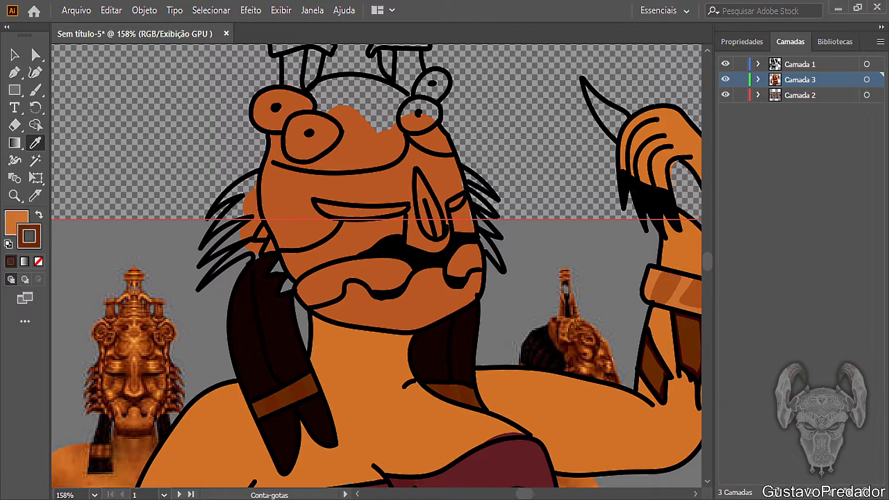
pyautogui.hotkey('shift', 'x')
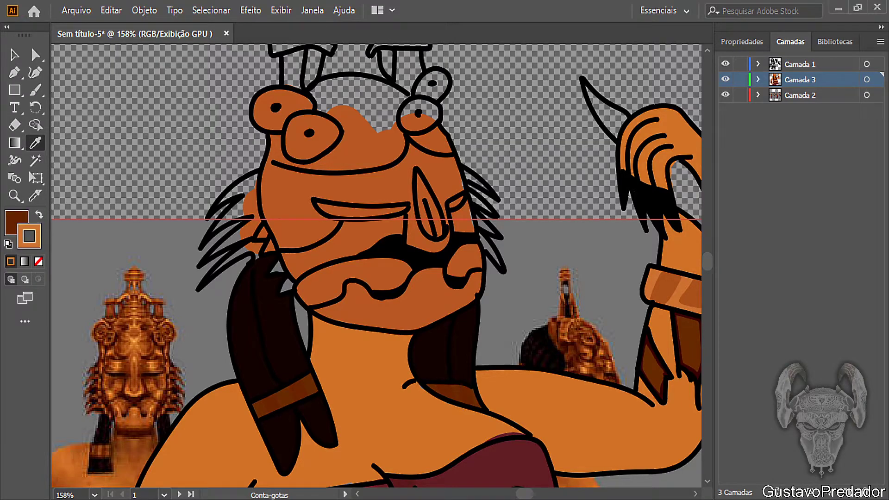
pyautogui.hotkey('shift', 'x')
pyautogui.click(35, 90)
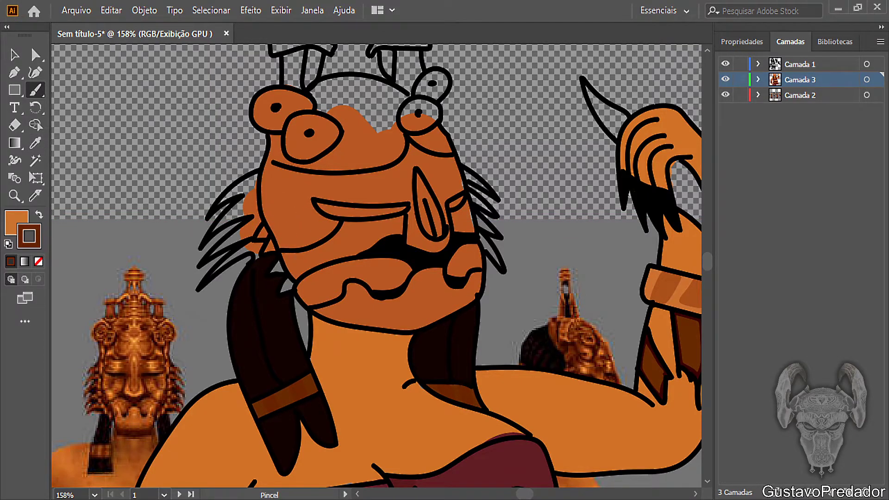
pyautogui.click(741, 42)
pyautogui.press('[')
pyautogui.press('[')
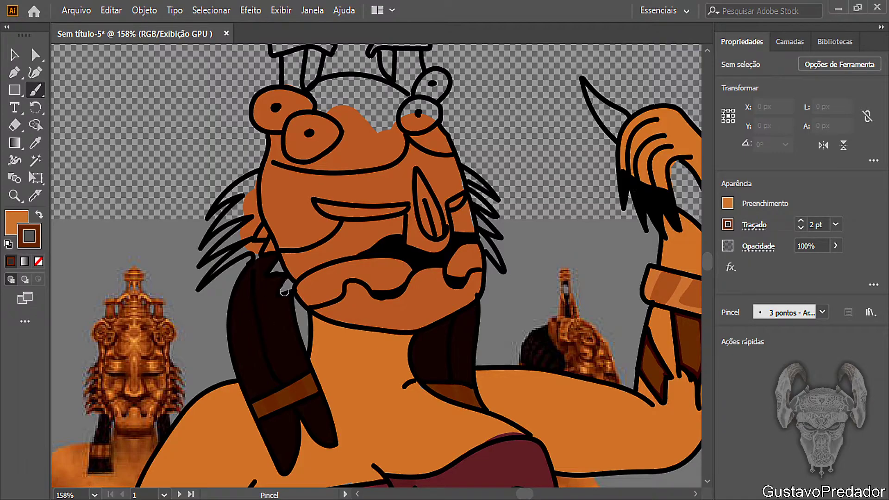
# Step: Paint the small spikes and lower side tufts beside the long braid dark reddish brown, with the fill set to none
pyautogui.click(283, 291)
pyautogui.press('/')
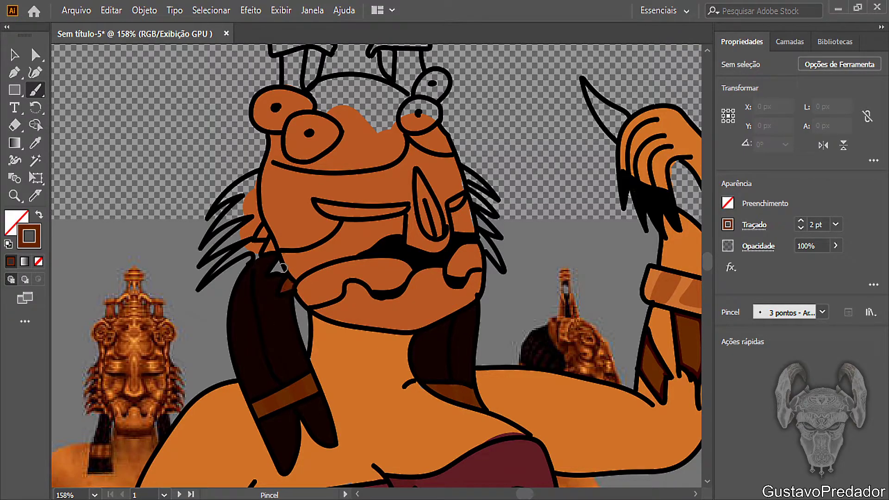
pyautogui.moveTo(279, 267); pyautogui.dragTo(274, 268)
pyautogui.hotkey('ctrl', 'z')
pyautogui.click(273, 249)
pyautogui.moveTo(271, 244); pyautogui.dragTo(266, 245)
pyautogui.moveTo(256, 254)
pyautogui.mouseDown()
pyautogui.moveTo(257, 237)
pyautogui.moveTo(265, 251)
pyautogui.moveTo(262, 243)
pyautogui.moveTo(238, 252)
pyautogui.mouseUp()
pyautogui.hotkey('ctrl', 'z')
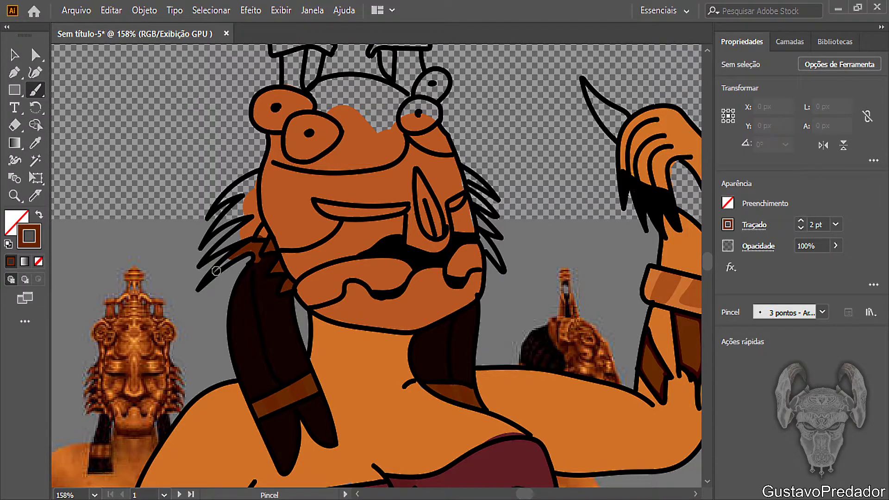
pyautogui.moveTo(219, 268)
pyautogui.mouseDown()
pyautogui.moveTo(254, 250)
pyautogui.moveTo(240, 247)
pyautogui.moveTo(268, 240)
pyautogui.mouseUp()
pyautogui.hotkey('ctrl', 'z')
# Step: Paint dark brown shading below the cheek fold, along the upper edges of the mouth shapes and along the jaw's underside
pyautogui.moveTo(397, 221)
pyautogui.mouseDown()
pyautogui.moveTo(406, 219)
pyautogui.moveTo(351, 221)
pyautogui.moveTo(319, 246)
pyautogui.moveTo(280, 256)
pyautogui.mouseUp()
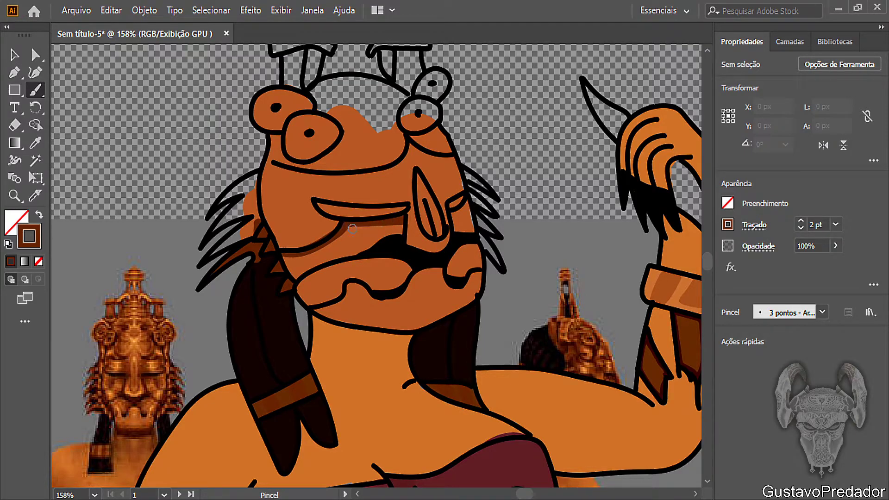
pyautogui.moveTo(366, 260)
pyautogui.mouseDown()
pyautogui.moveTo(412, 270)
pyautogui.moveTo(364, 259)
pyautogui.moveTo(297, 283)
pyautogui.mouseUp()
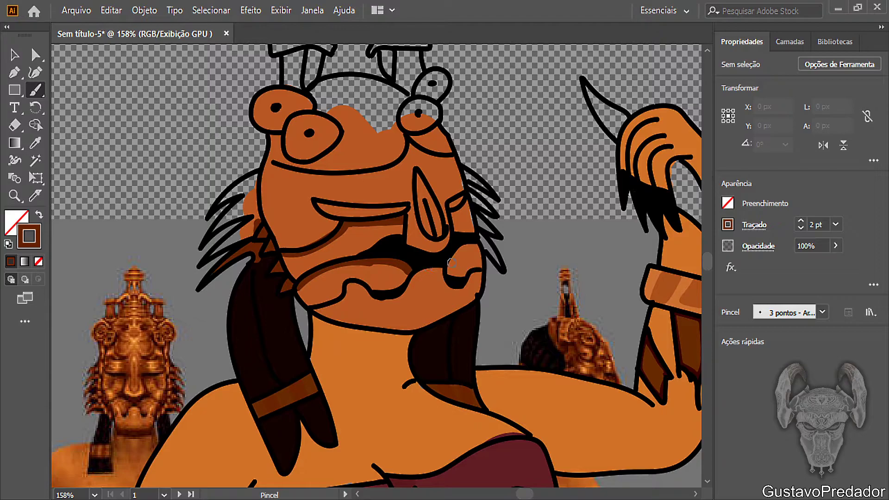
pyautogui.moveTo(448, 266); pyautogui.dragTo(471, 243)
pyautogui.moveTo(482, 289)
pyautogui.mouseDown()
pyautogui.moveTo(418, 322)
pyautogui.moveTo(459, 306)
pyautogui.mouseUp()
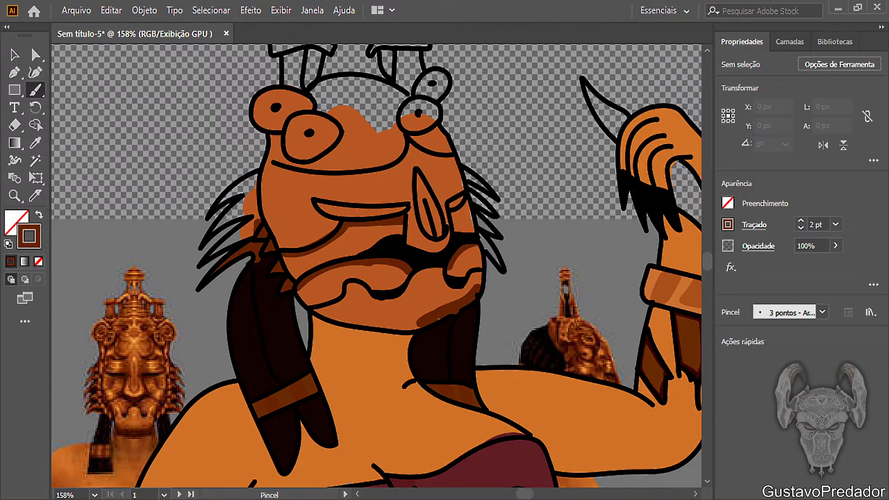
pyautogui.moveTo(417, 327)
pyautogui.mouseDown()
pyautogui.moveTo(357, 323)
pyautogui.moveTo(311, 306)
pyautogui.mouseUp()
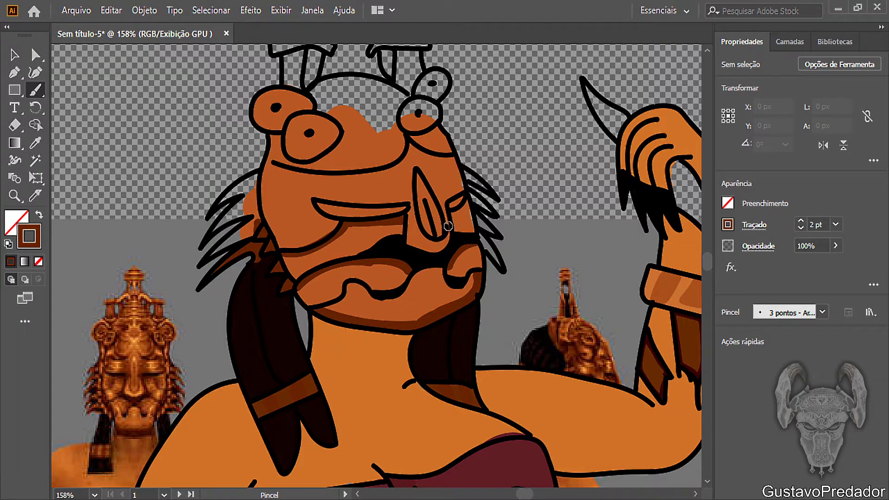
# Step: Shade around the nose and below the forehead scrolls in dark brown, and add two short stripes above the long narrow eye
pyautogui.moveTo(453, 214); pyautogui.dragTo(466, 204)
pyautogui.click(443, 203)
pyautogui.moveTo(441, 200)
pyautogui.mouseDown()
pyautogui.moveTo(432, 157)
pyautogui.moveTo(432, 187)
pyautogui.moveTo(441, 195)
pyautogui.moveTo(439, 173)
pyautogui.moveTo(446, 201)
pyautogui.moveTo(387, 200)
pyautogui.moveTo(390, 167)
pyautogui.moveTo(405, 163)
pyautogui.moveTo(407, 197)
pyautogui.moveTo(400, 176)
pyautogui.moveTo(397, 195)
pyautogui.moveTo(396, 177)
pyautogui.mouseUp()
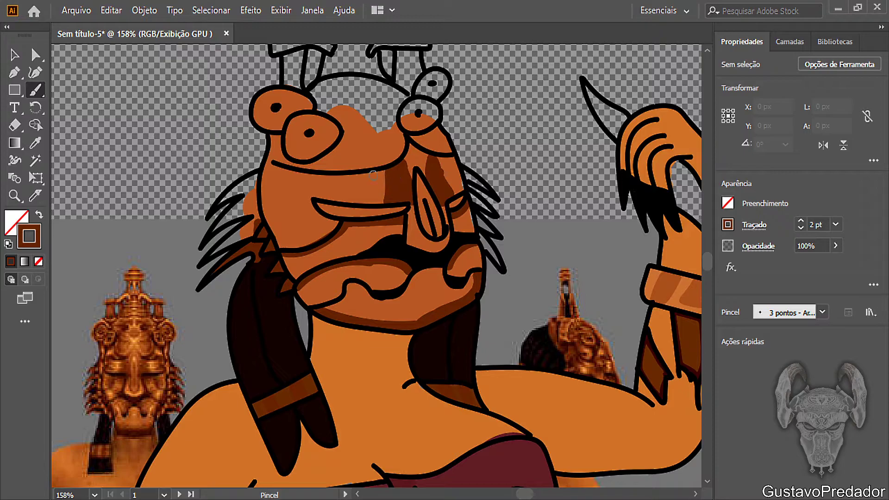
pyautogui.moveTo(345, 136)
pyautogui.mouseDown()
pyautogui.moveTo(319, 165)
pyautogui.moveTo(277, 158)
pyautogui.mouseUp()
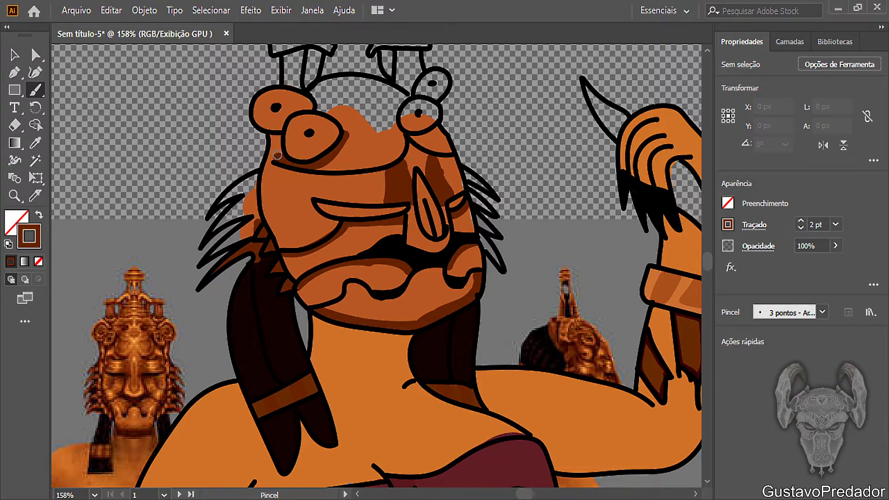
pyautogui.moveTo(407, 133); pyautogui.dragTo(438, 130)
pyautogui.moveTo(261, 175); pyautogui.dragTo(367, 186)
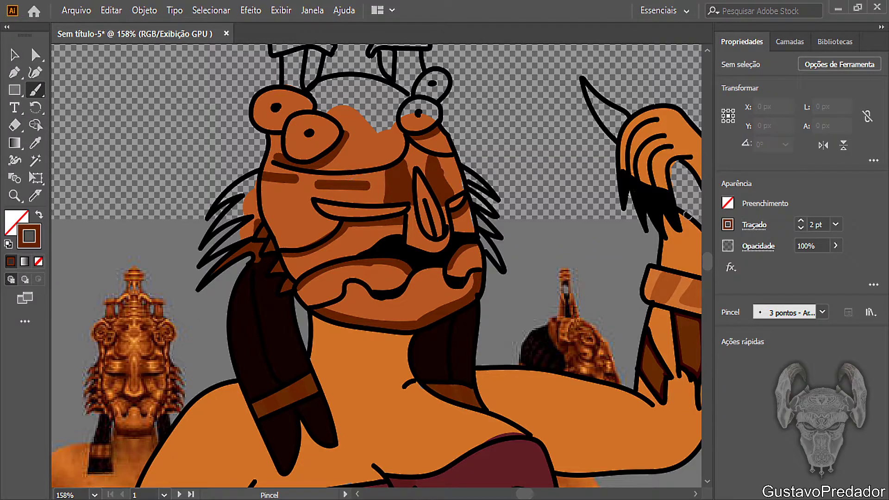
# Step: On layer Camada 1, draw a black zigzag line and a curved line beneath it on the forehead
pyautogui.click(790, 41)
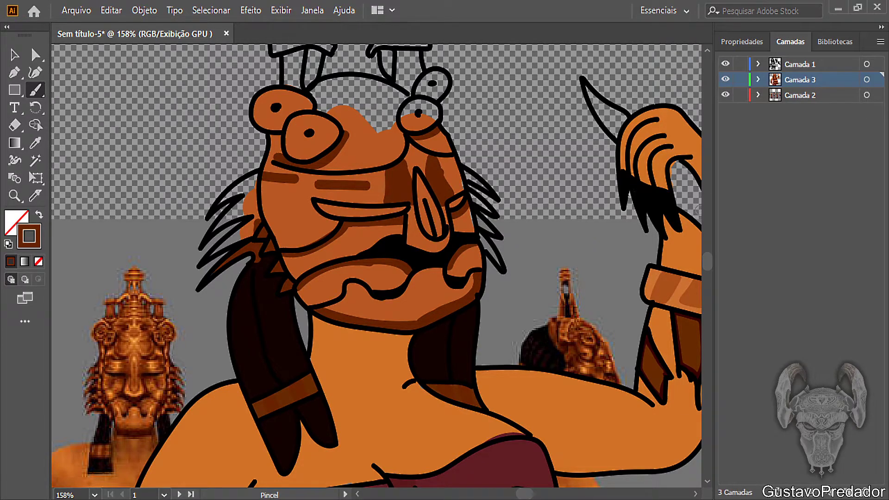
pyautogui.click(800, 64)
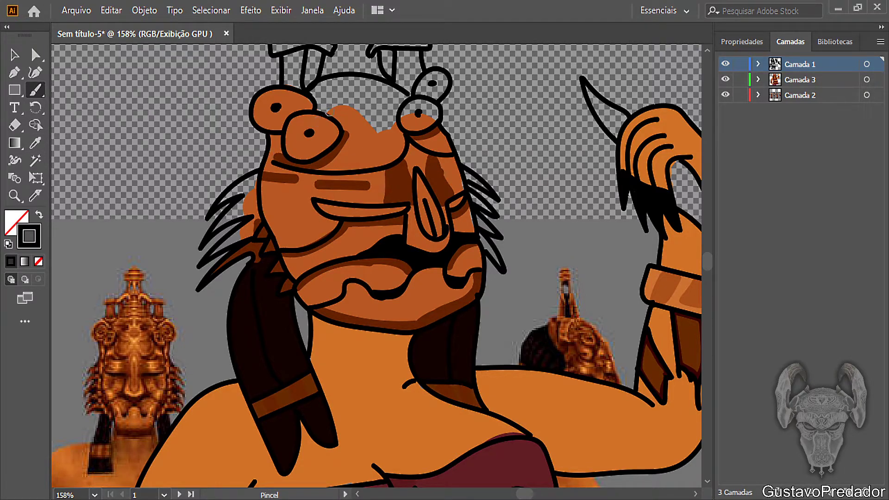
pyautogui.moveTo(328, 110)
pyautogui.mouseDown()
pyautogui.moveTo(345, 101)
pyautogui.moveTo(338, 86)
pyautogui.moveTo(364, 97)
pyautogui.moveTo(368, 79)
pyautogui.moveTo(379, 102)
pyautogui.moveTo(394, 86)
pyautogui.moveTo(397, 132)
pyautogui.moveTo(371, 143)
pyautogui.moveTo(346, 131)
pyautogui.mouseUp()
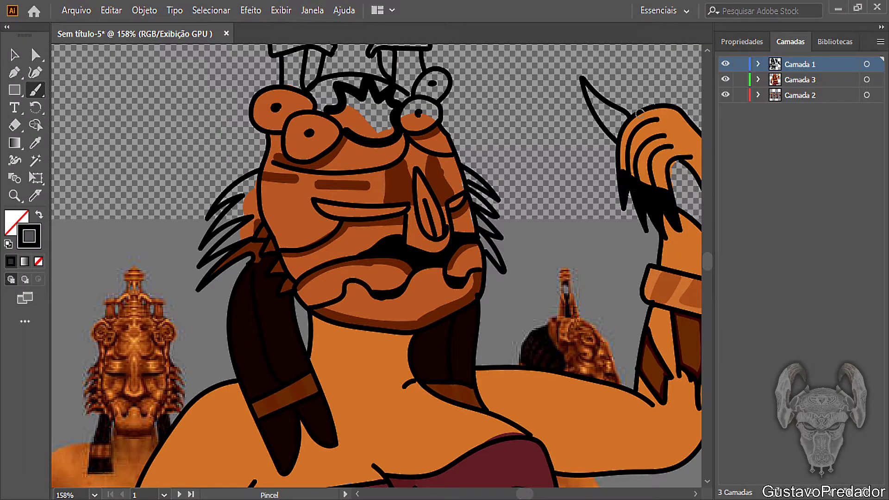
# Step: On layer Camada 3, sample the face's orange-brown and paint the remaining empty area of the forehead
pyautogui.click(800, 80)
pyautogui.click(35, 143)
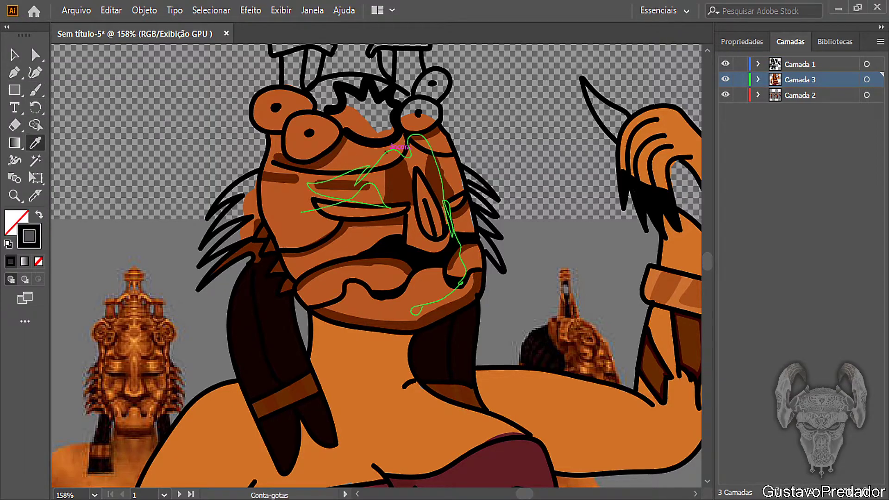
pyautogui.click(399, 148)
pyautogui.click(34, 72)
pyautogui.press('b')
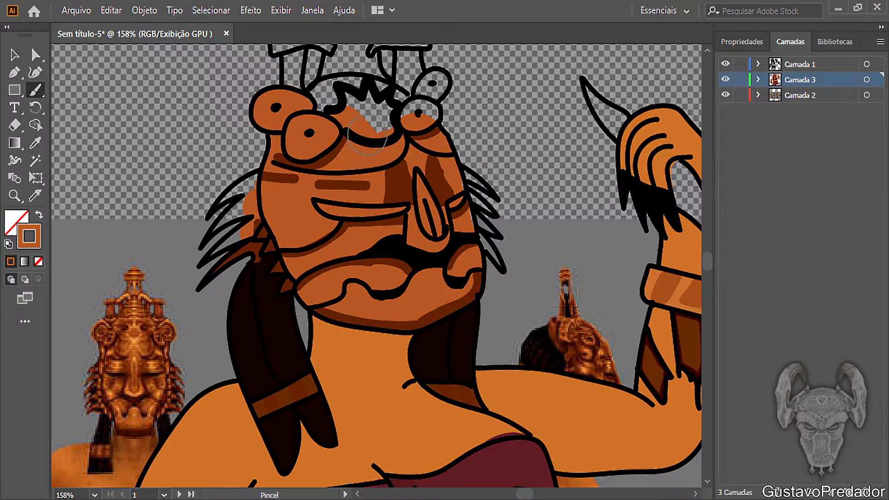
pyautogui.moveTo(365, 129)
pyautogui.mouseDown()
pyautogui.moveTo(370, 139)
pyautogui.moveTo(357, 95)
pyautogui.moveTo(315, 95)
pyautogui.moveTo(371, 90)
pyautogui.moveTo(391, 110)
pyautogui.moveTo(396, 99)
pyautogui.moveTo(399, 124)
pyautogui.moveTo(407, 115)
pyautogui.moveTo(364, 179)
pyautogui.moveTo(363, 198)
pyautogui.mouseUp()
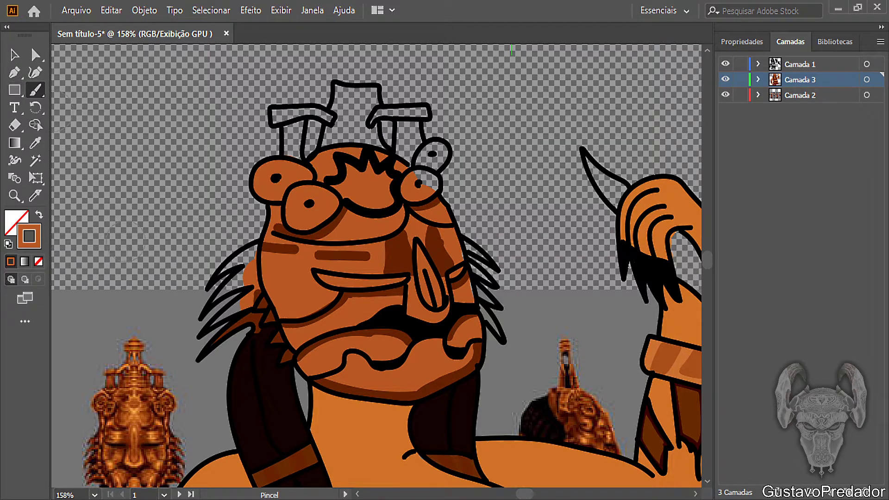
# Step: Reduce the brush stroke to 2 pt and paint the inner ends of both headdress crossbars orange-brown
pyautogui.click(742, 41)
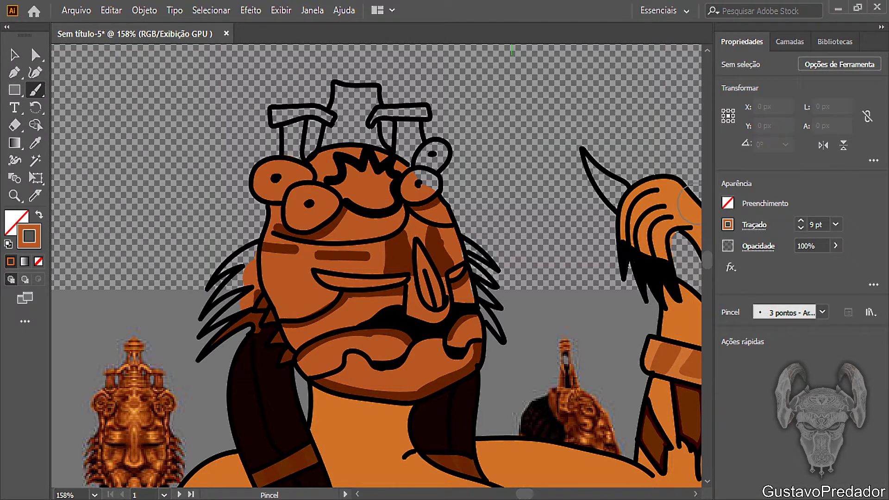
pyautogui.press('[')
pyautogui.press('[')
pyautogui.press('[')
pyautogui.press('[')
pyautogui.press('[')
pyautogui.press('[')
pyautogui.moveTo(332, 119); pyautogui.dragTo(308, 111)
pyautogui.moveTo(372, 119)
pyautogui.mouseDown()
pyautogui.moveTo(392, 111)
pyautogui.moveTo(384, 108)
pyautogui.mouseUp()
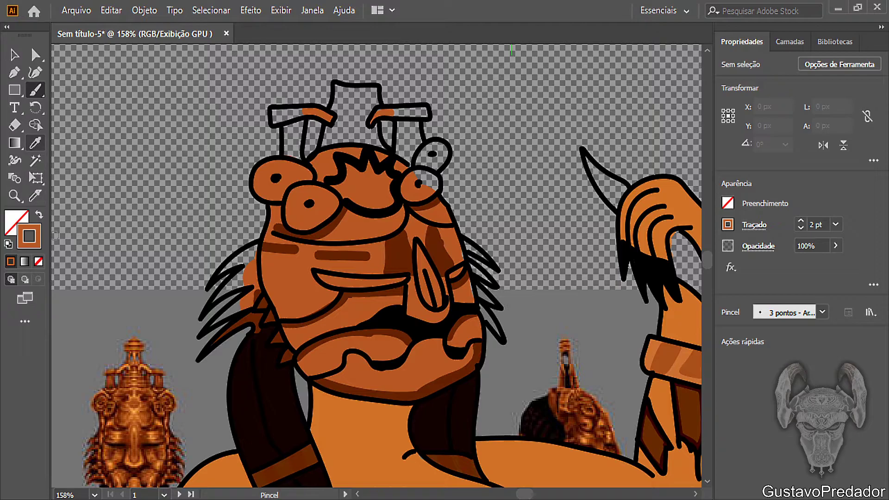
# Step: Sample a darker orange-brown as the 9 pt stroke colour and paint the forehead centre and the large round scroll beside it
pyautogui.click(35, 143)
pyautogui.click(343, 297)
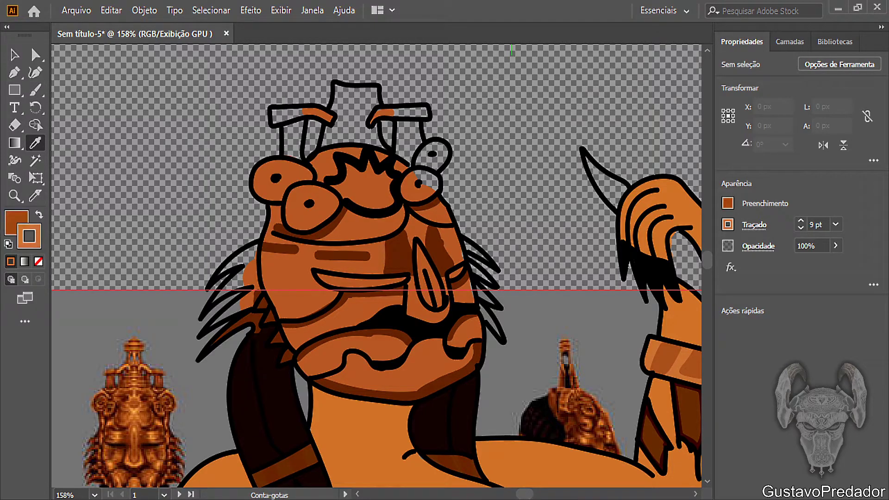
pyautogui.click(39, 214)
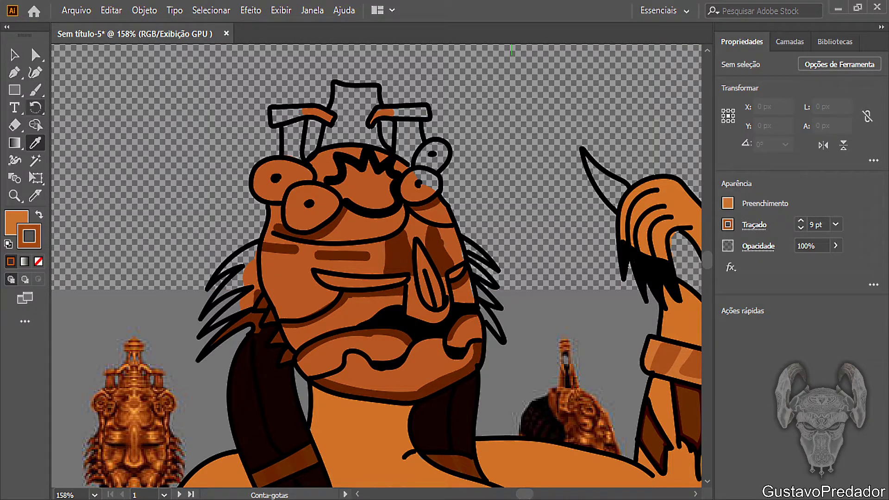
pyautogui.click(35, 89)
pyautogui.moveTo(378, 171)
pyautogui.mouseDown()
pyautogui.moveTo(363, 168)
pyautogui.moveTo(364, 207)
pyautogui.moveTo(375, 185)
pyautogui.mouseUp()
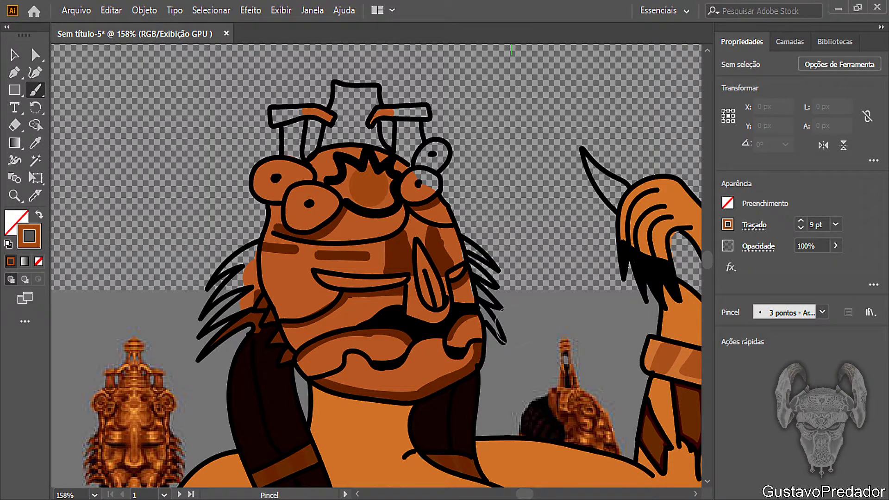
pyautogui.moveTo(325, 229)
pyautogui.mouseDown()
pyautogui.moveTo(301, 232)
pyautogui.moveTo(308, 211)
pyautogui.moveTo(292, 207)
pyautogui.moveTo(299, 197)
pyautogui.moveTo(303, 228)
pyautogui.moveTo(304, 191)
pyautogui.moveTo(323, 211)
pyautogui.mouseUp()
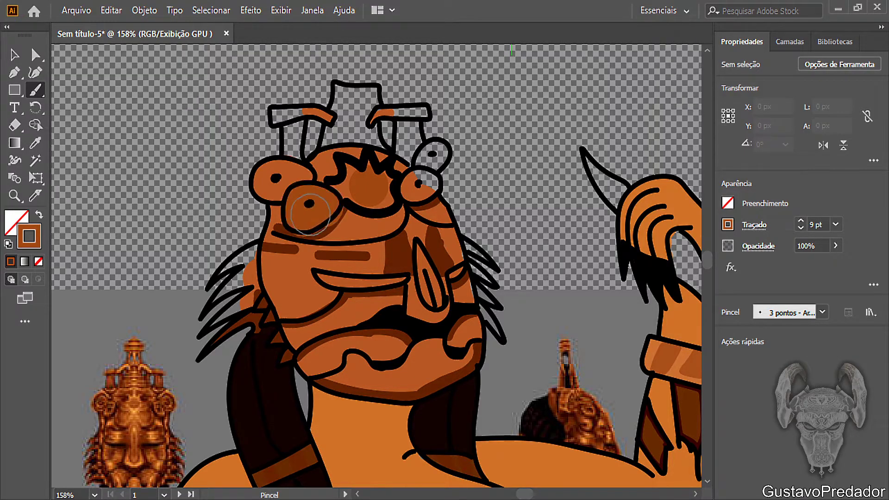
# Step: Undo the last 9 pt stroke, set the brush stroke to 7 pt and paint the large front scroll darker orange-brown
pyautogui.hotkey('ctrl', 'z')
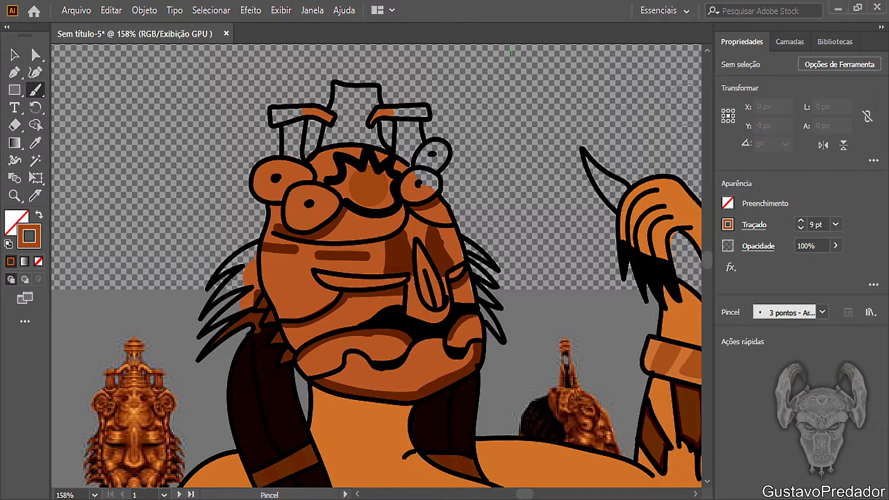
pyautogui.click(800, 228)
pyautogui.click(301, 215)
pyautogui.click(299, 201)
pyautogui.moveTo(300, 200)
pyautogui.mouseDown()
pyautogui.moveTo(298, 216)
pyautogui.moveTo(328, 202)
pyautogui.mouseUp()
pyautogui.hotkey('ctrl', 'z')
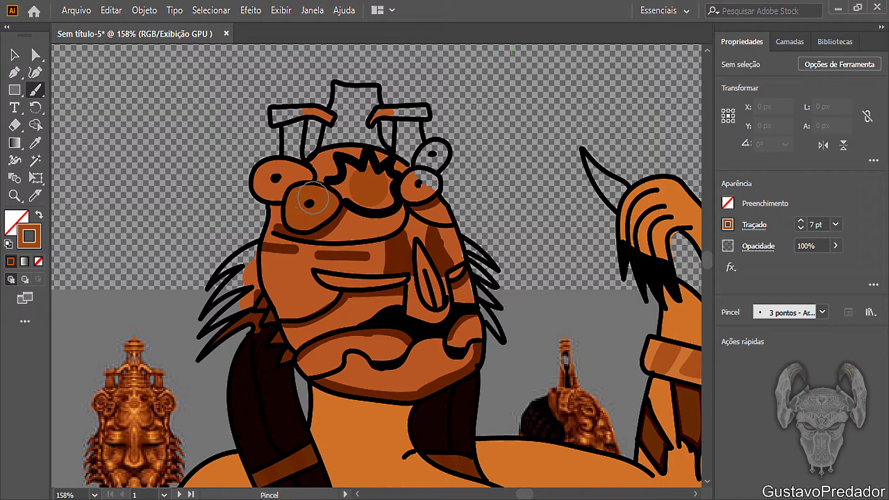
pyautogui.moveTo(286, 187)
pyautogui.mouseDown()
pyautogui.moveTo(269, 187)
pyautogui.moveTo(267, 170)
pyautogui.moveTo(281, 164)
pyautogui.moveTo(302, 183)
pyautogui.mouseUp()
# Step: Paint the two small scrolls on the far side of the forehead in the same darker orange-brown
pyautogui.moveTo(416, 189); pyautogui.dragTo(414, 186)
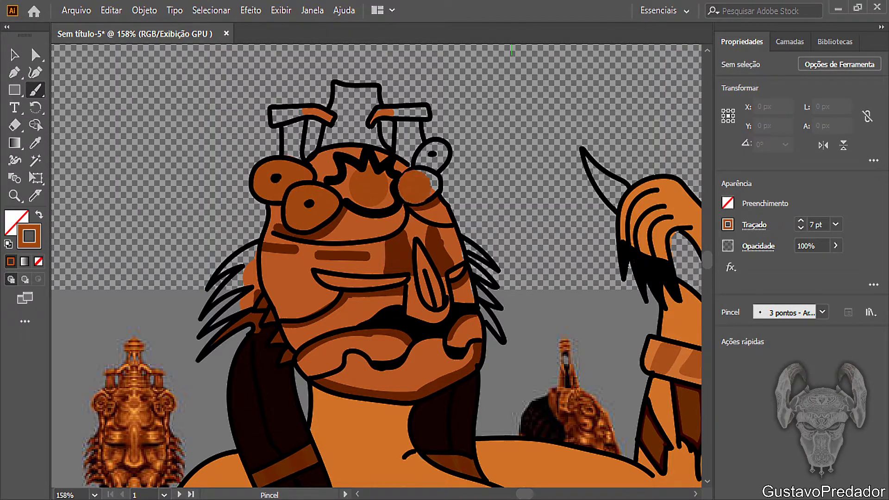
pyautogui.hotkey('ctrl', 'z')
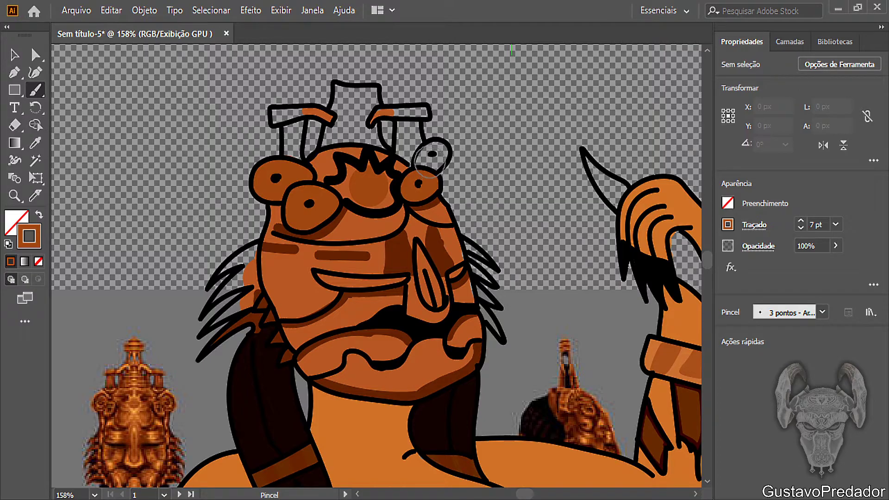
pyautogui.moveTo(424, 160); pyautogui.dragTo(431, 156)
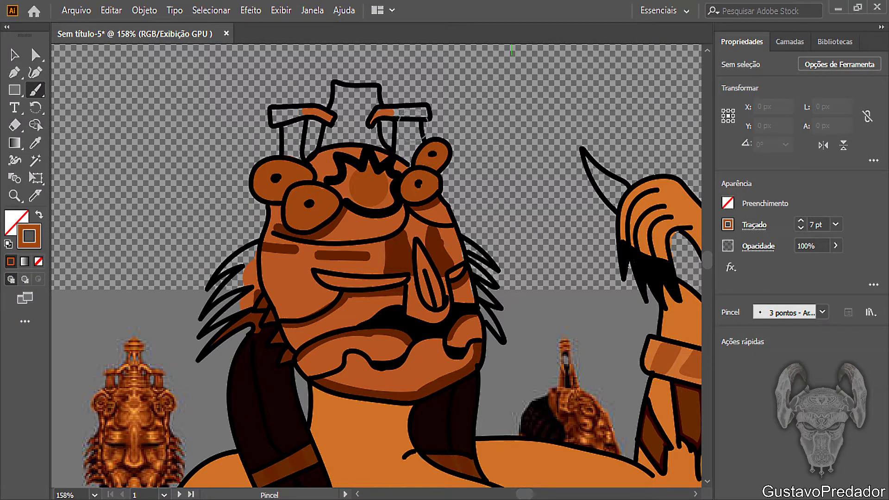
# Step: Paint the headdress's far column, its crossbar and the central tower darker orange-brown, using a 2 pt stroke for the narrow parts
pyautogui.moveTo(411, 124); pyautogui.dragTo(407, 155)
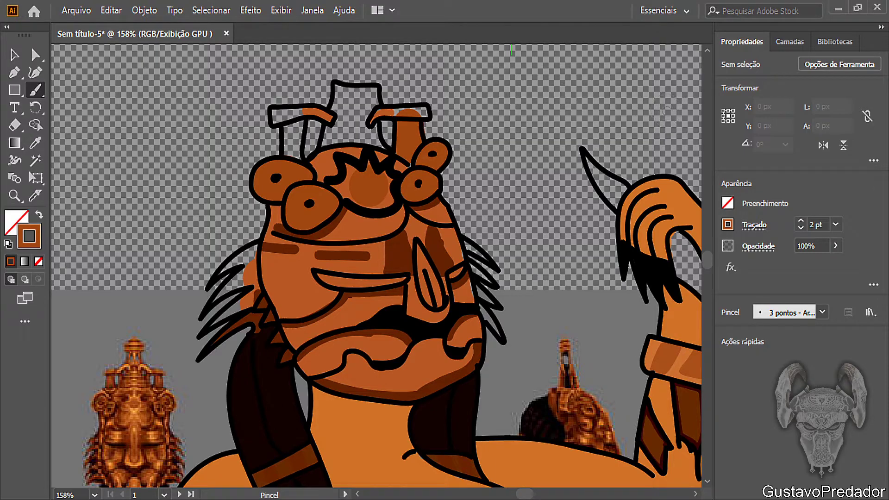
pyautogui.moveTo(397, 113); pyautogui.dragTo(422, 115)
pyautogui.moveTo(390, 160)
pyautogui.mouseDown()
pyautogui.moveTo(371, 121)
pyautogui.moveTo(391, 160)
pyautogui.moveTo(372, 88)
pyautogui.moveTo(333, 87)
pyautogui.moveTo(337, 129)
pyautogui.mouseUp()
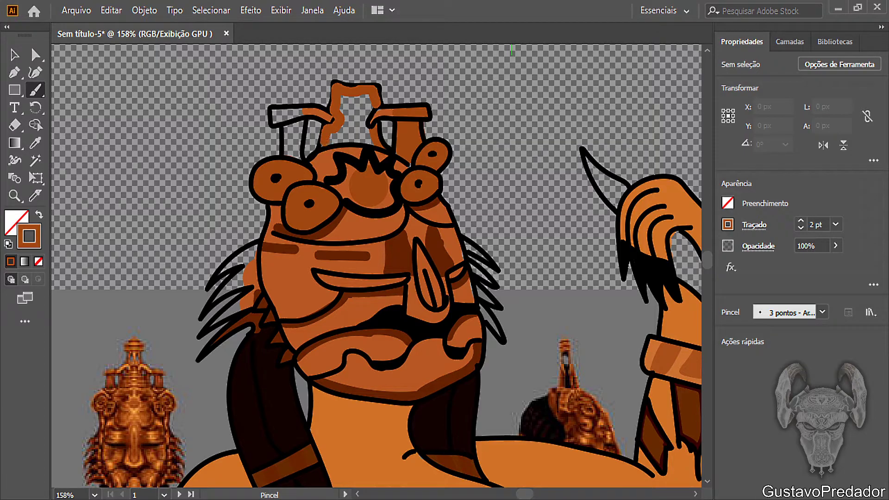
pyautogui.moveTo(332, 140)
pyautogui.mouseDown()
pyautogui.moveTo(368, 132)
pyautogui.moveTo(335, 133)
pyautogui.moveTo(343, 118)
pyautogui.moveTo(352, 131)
pyautogui.moveTo(345, 98)
pyautogui.moveTo(356, 115)
pyautogui.moveTo(355, 100)
pyautogui.moveTo(342, 115)
pyautogui.mouseUp()
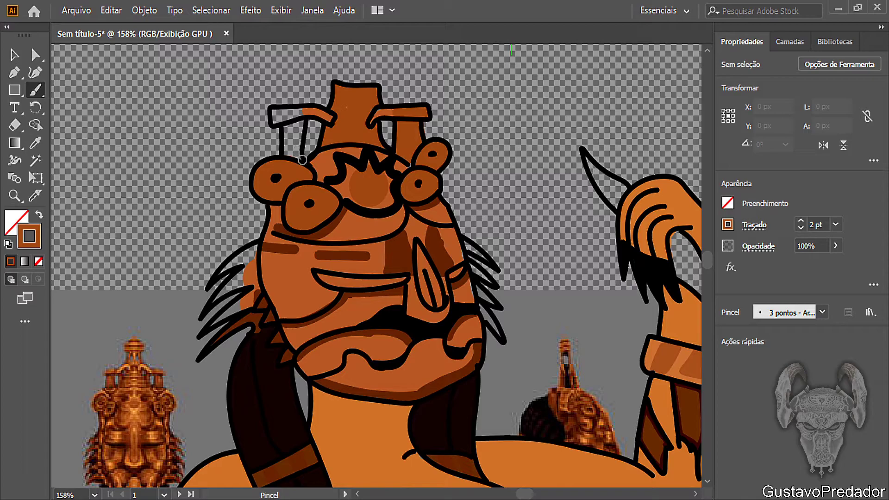
# Step: Paint the headdress's near column and the outer end of its crossbar darker orange-brown, undoing stray strokes
pyautogui.moveTo(300, 158)
pyautogui.mouseDown()
pyautogui.moveTo(289, 152)
pyautogui.moveTo(289, 130)
pyautogui.mouseUp()
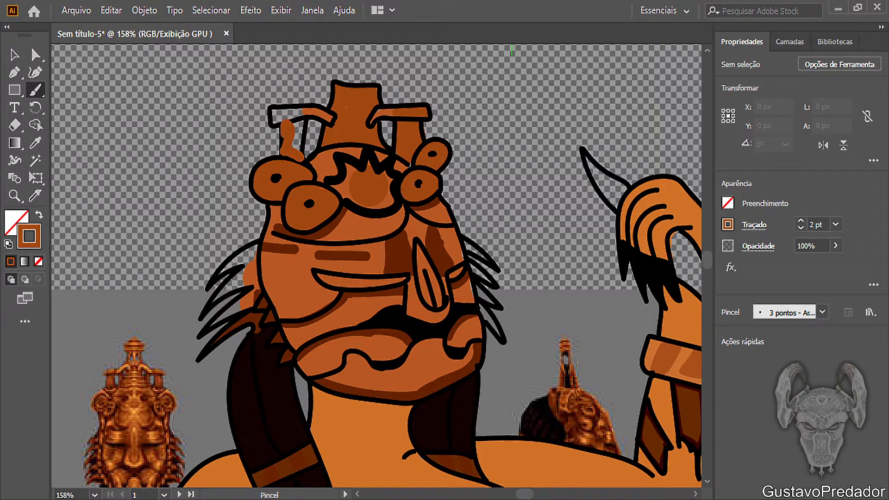
pyautogui.moveTo(277, 120)
pyautogui.mouseDown()
pyautogui.moveTo(291, 111)
pyautogui.moveTo(301, 121)
pyautogui.moveTo(296, 149)
pyautogui.mouseUp()
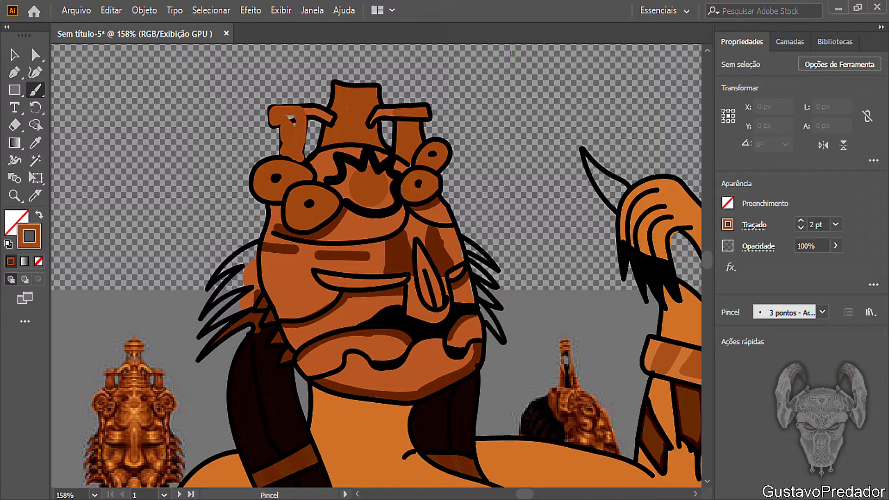
pyautogui.hotkey('ctrl', 'z')
pyautogui.hotkey('ctrl', 'z')
pyautogui.hotkey('ctrl', 'z')
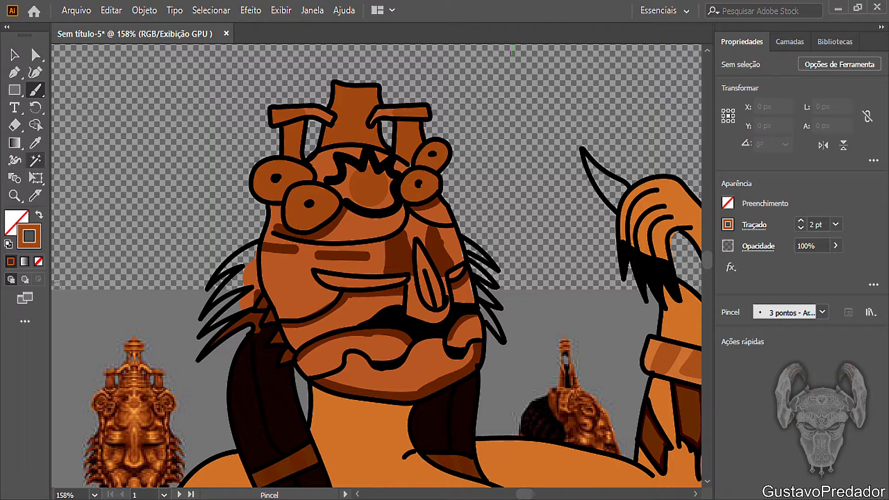
# Step: Sample the mask's dark brown shading as the 2 pt stroke colour and paint the spiky tufts above the near hair braid
pyautogui.click(35, 143)
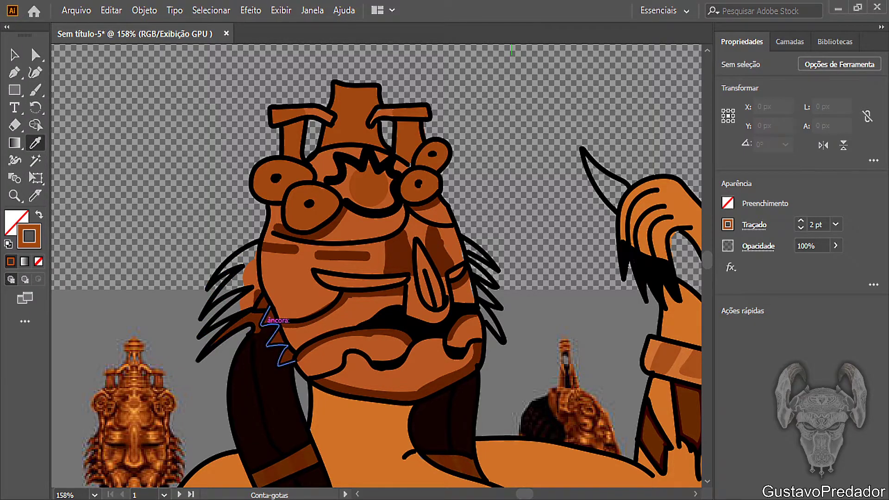
pyautogui.click(253, 324)
pyautogui.click(36, 90)
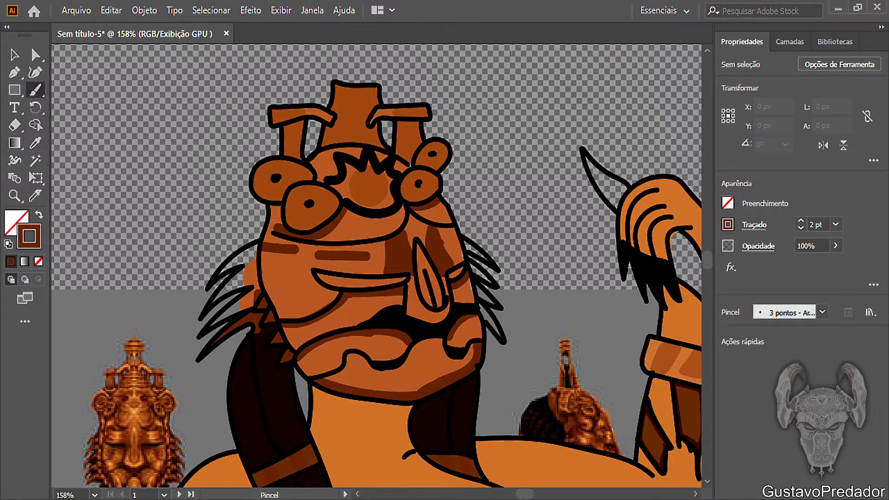
pyautogui.press(']')
pyautogui.press(']')
pyautogui.press('z')
pyautogui.click(259, 311)
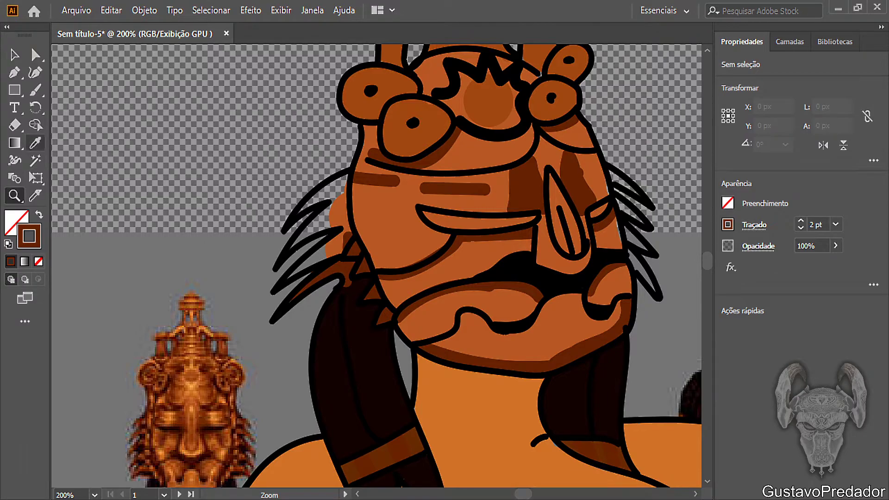
pyautogui.click(35, 142)
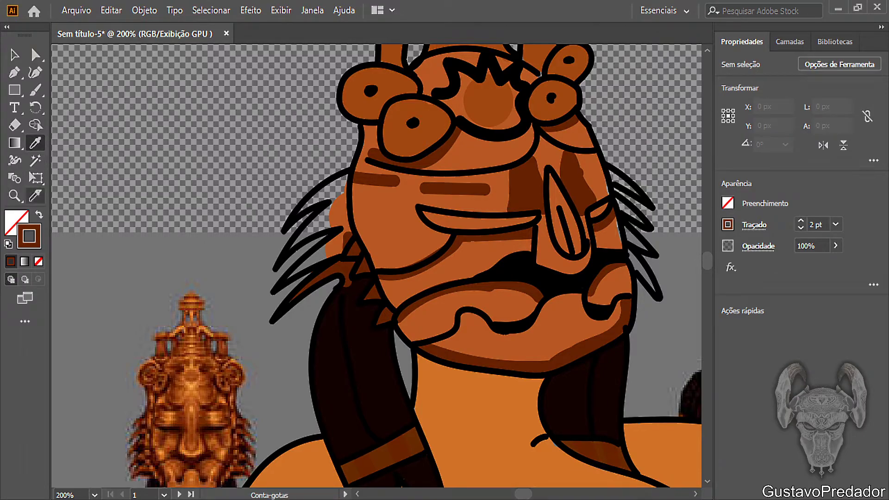
pyautogui.click(35, 72)
pyautogui.click(35, 89)
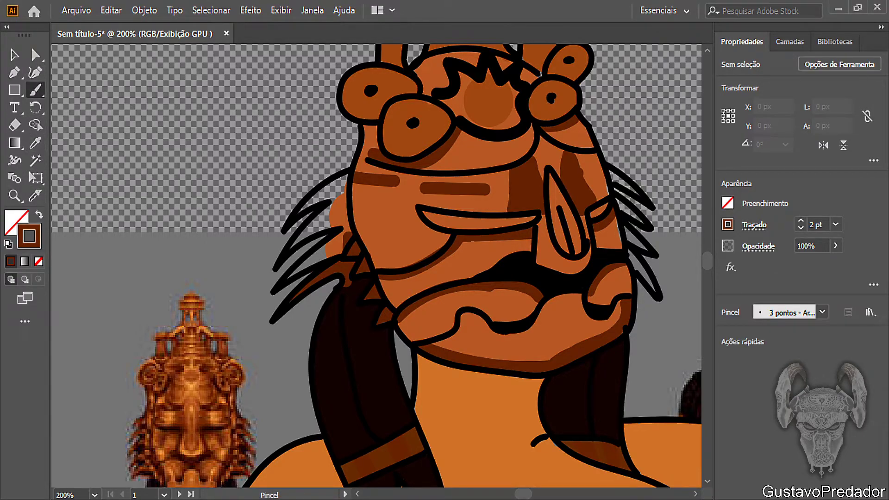
pyautogui.moveTo(332, 192)
pyautogui.mouseDown()
pyautogui.moveTo(301, 209)
pyautogui.moveTo(351, 174)
pyautogui.moveTo(338, 218)
pyautogui.moveTo(329, 207)
pyautogui.moveTo(299, 238)
pyautogui.moveTo(346, 217)
pyautogui.moveTo(349, 241)
pyautogui.moveTo(349, 218)
pyautogui.moveTo(325, 229)
pyautogui.moveTo(344, 236)
pyautogui.moveTo(293, 277)
pyautogui.mouseUp()
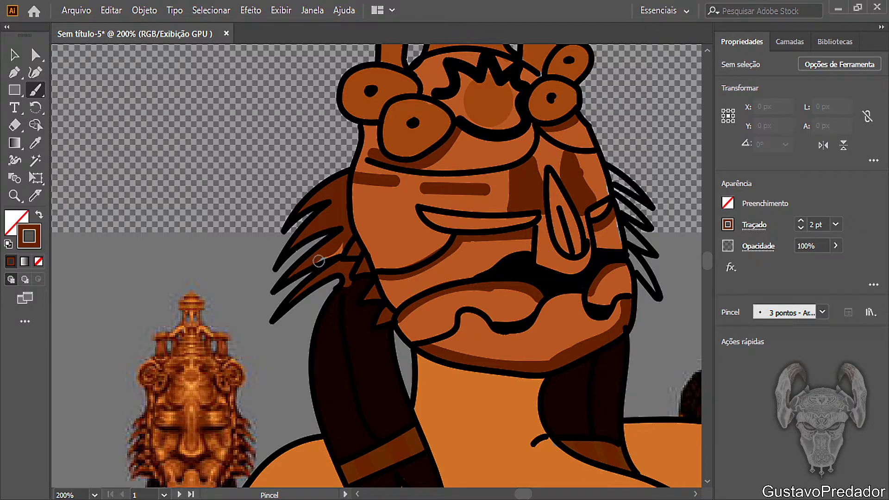
pyautogui.moveTo(320, 262); pyautogui.dragTo(343, 247)
# Step: Paint the spiky tufts on the far side of the mask dark brown, undoing the strokes that miss
pyautogui.moveTo(654, 290); pyautogui.dragTo(642, 267)
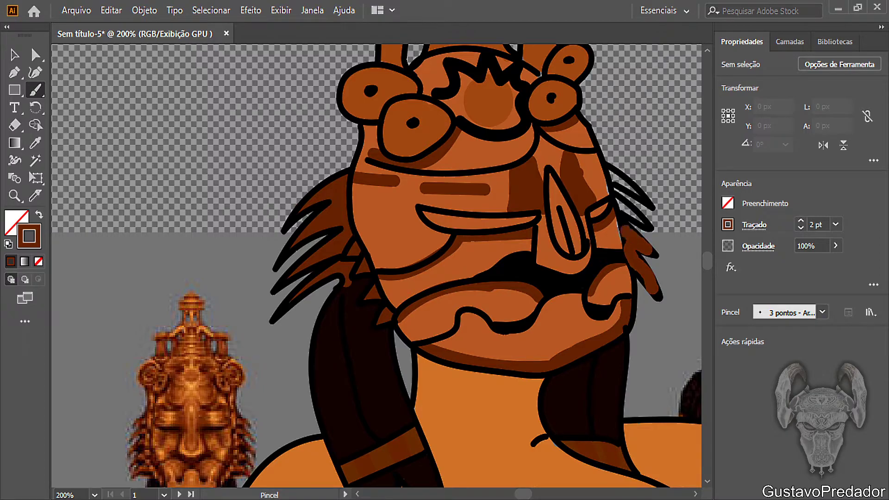
pyautogui.hotkey('ctrl', 'z')
pyautogui.hotkey('ctrl', 'z')
pyautogui.moveTo(621, 207); pyautogui.dragTo(640, 222)
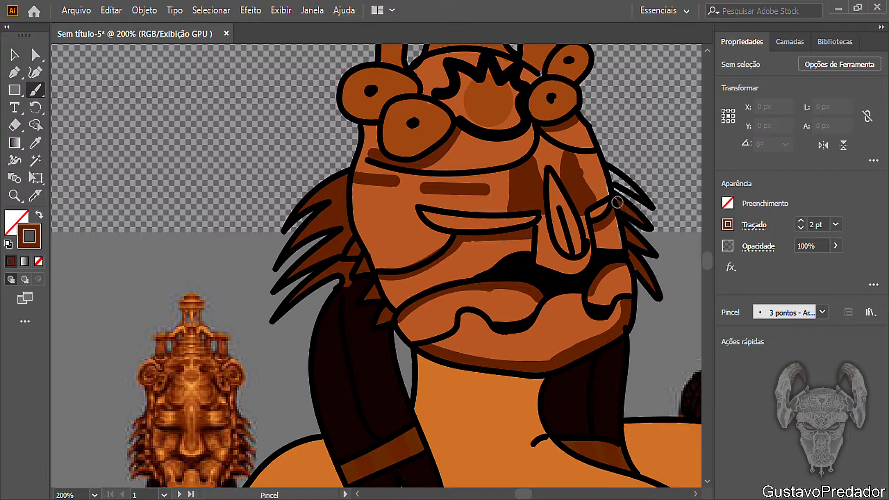
pyautogui.moveTo(609, 174); pyautogui.dragTo(631, 189)
# Step: Sample the orange-brown of the headdress crossbar as the 2 pt stroke colour for the Paintbrush
pyautogui.scroll(5, 442, 234)
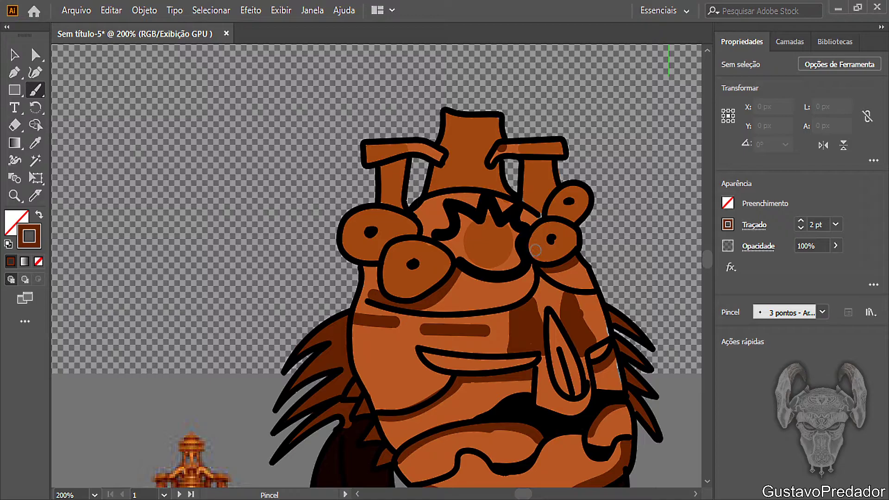
pyautogui.click(35, 124)
pyautogui.click(35, 143)
pyautogui.click(503, 151)
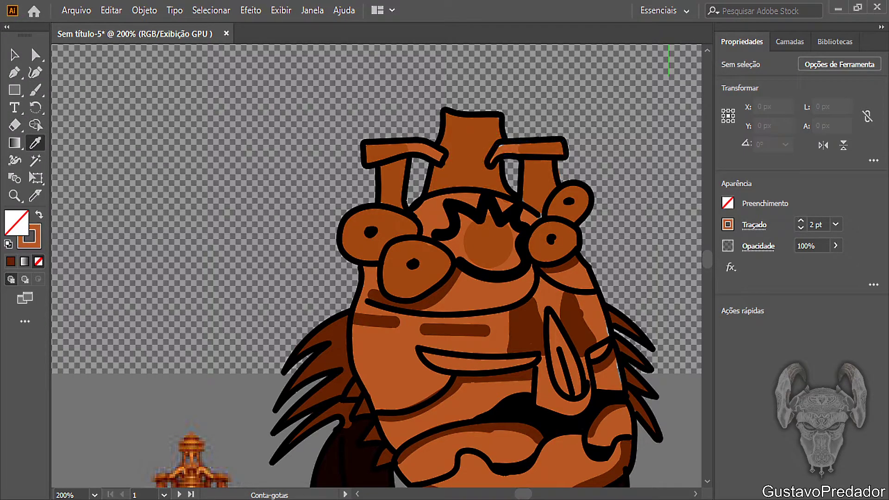
pyautogui.press('b')
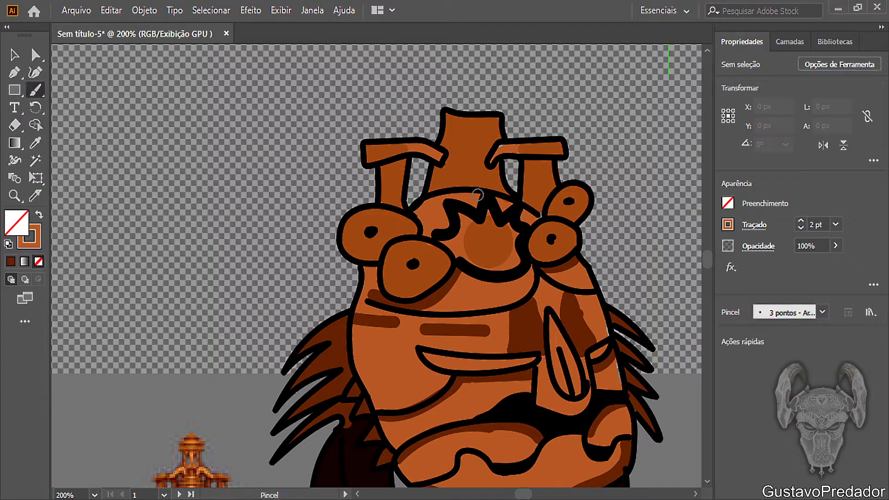
# Step: Move the reference sprite image sideways to about X 987 px, Y 653 px so the front sprite's chest is uncovered
pyautogui.scroll(-10, 500, 148)
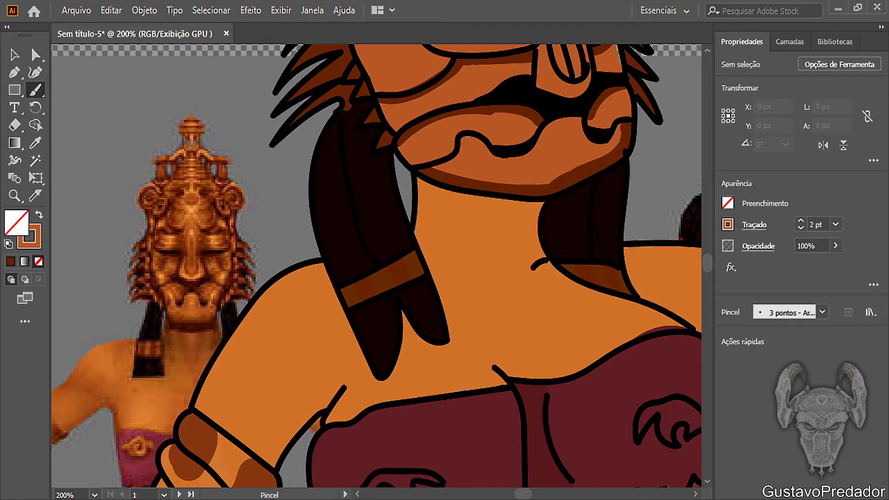
pyautogui.click(14, 195)
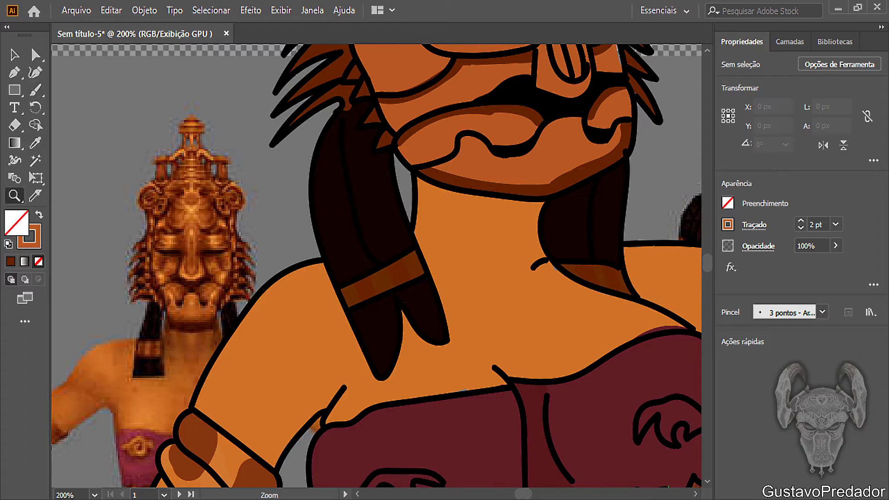
pyautogui.keyDown('alt'); pyautogui.click(604, 278); pyautogui.keyUp('alt')
pyautogui.keyDown('alt'); pyautogui.click(531, 267); pyautogui.keyUp('alt')
pyautogui.keyDown('alt'); pyautogui.click(532, 267); pyautogui.keyUp('alt')
pyautogui.scroll(-3, 531, 266)
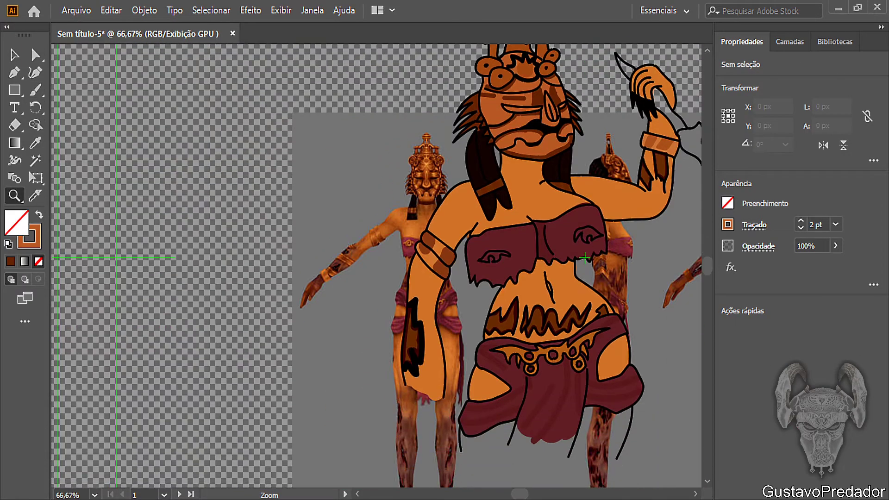
pyautogui.moveTo(519, 493)
pyautogui.mouseDown()
pyautogui.moveTo(536, 493)
pyautogui.moveTo(520, 494)
pyautogui.mouseUp()
pyautogui.hscroll(3, 377, 264)
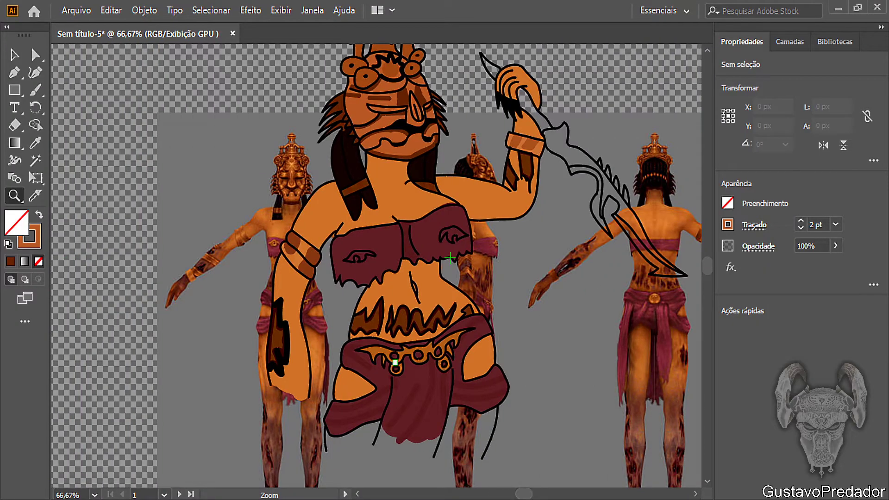
pyautogui.click(15, 55)
pyautogui.click(14, 54)
pyautogui.moveTo(198, 153); pyautogui.dragTo(104, 162)
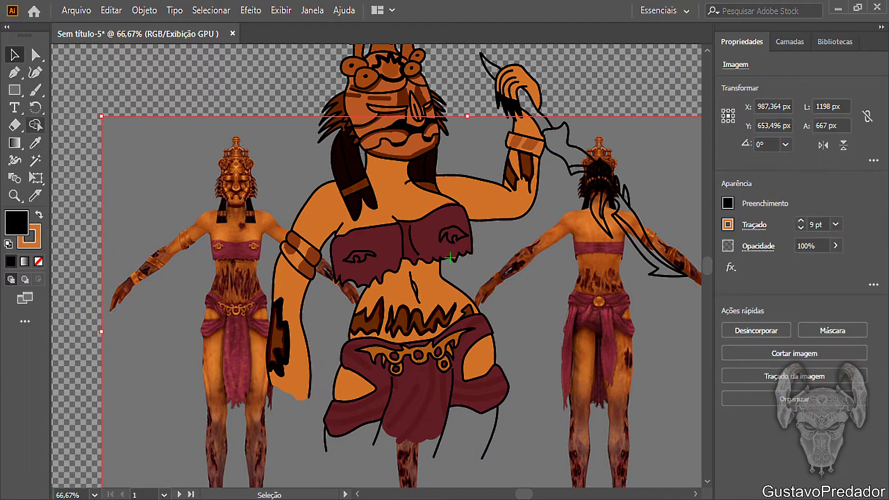
# Step: Sample the brown of the emblem on the front reference sprite's top as the fill colour and make layer Camada 3 active
pyautogui.press('i')
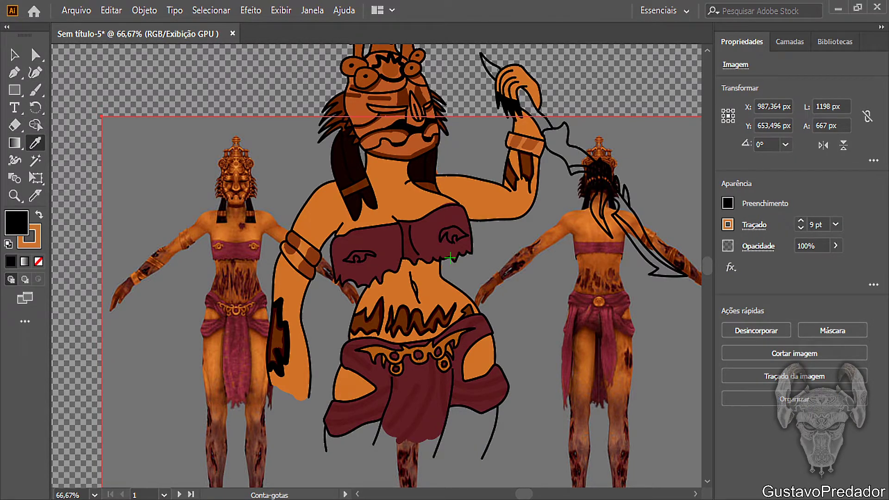
pyautogui.click(254, 247)
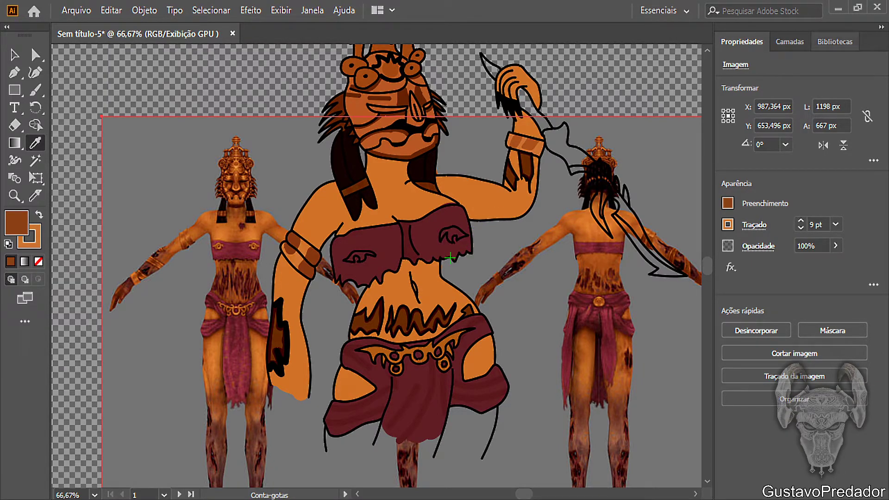
pyautogui.click(791, 41)
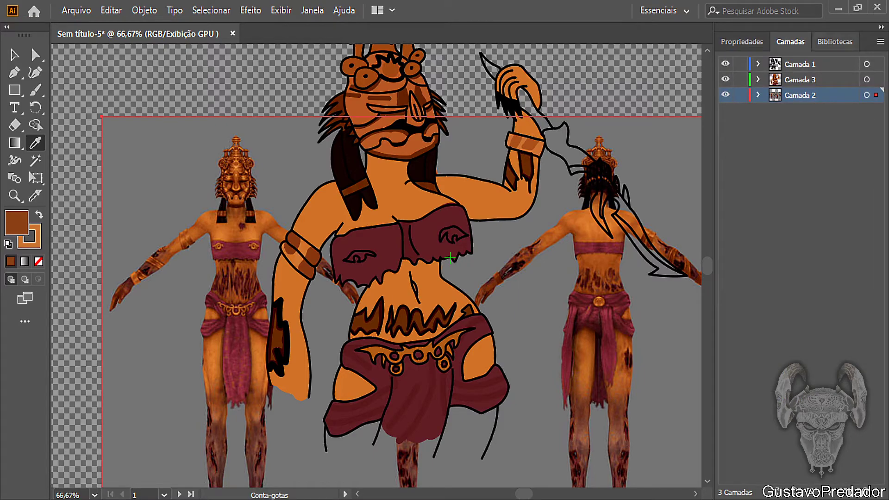
pyautogui.click(825, 64)
pyautogui.click(824, 80)
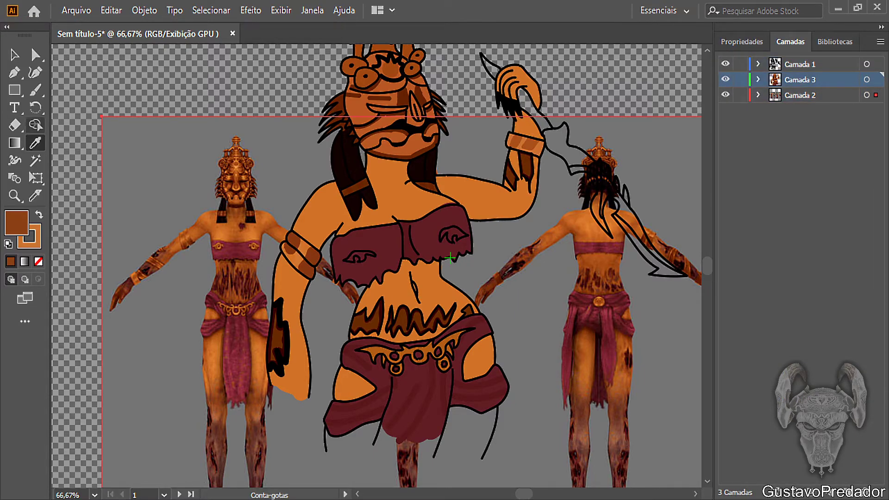
# Step: Undo the stray Paintbrush stroke on the belly and swap fill and stroke so the sampled brown becomes the stroke colour
pyautogui.click(15, 195)
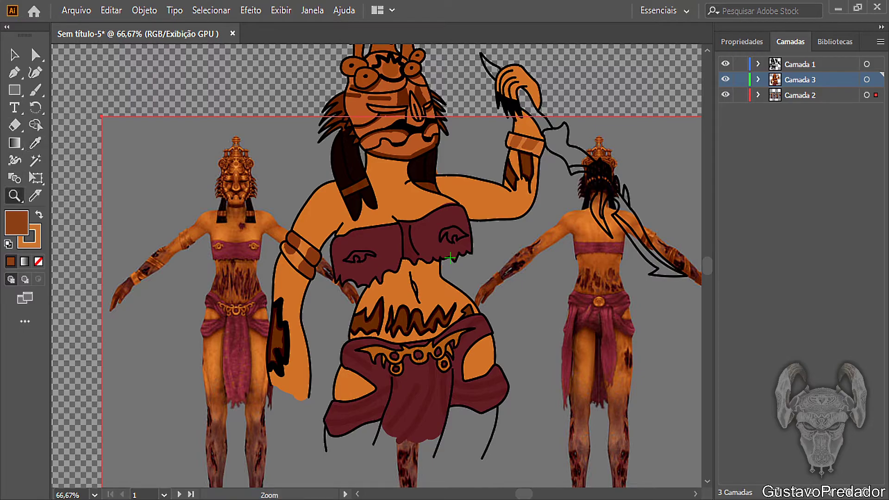
pyautogui.click(382, 297)
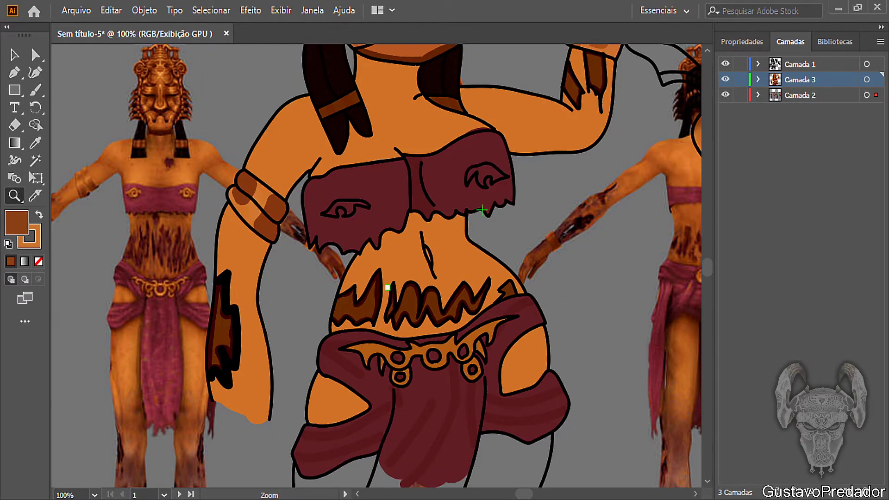
pyautogui.click(388, 288)
pyautogui.moveTo(525, 493); pyautogui.dragTo(524, 494)
pyautogui.moveTo(569, 149); pyautogui.dragTo(620, 149)
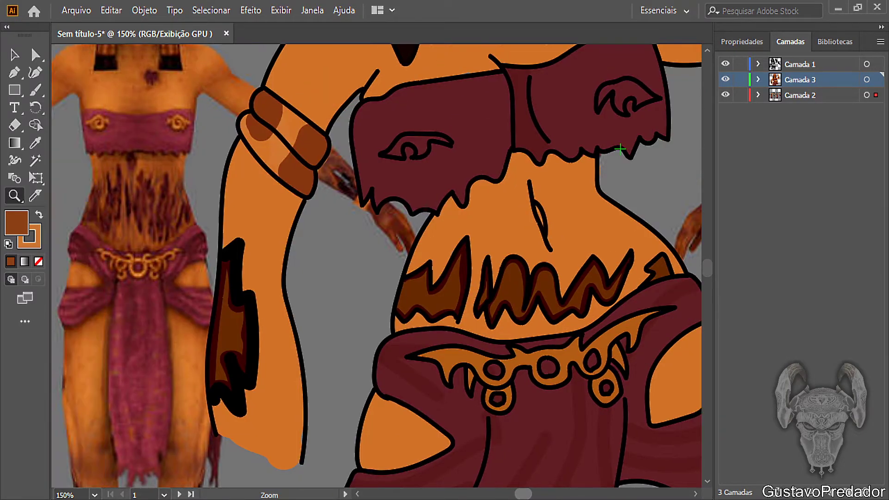
pyautogui.press('b')
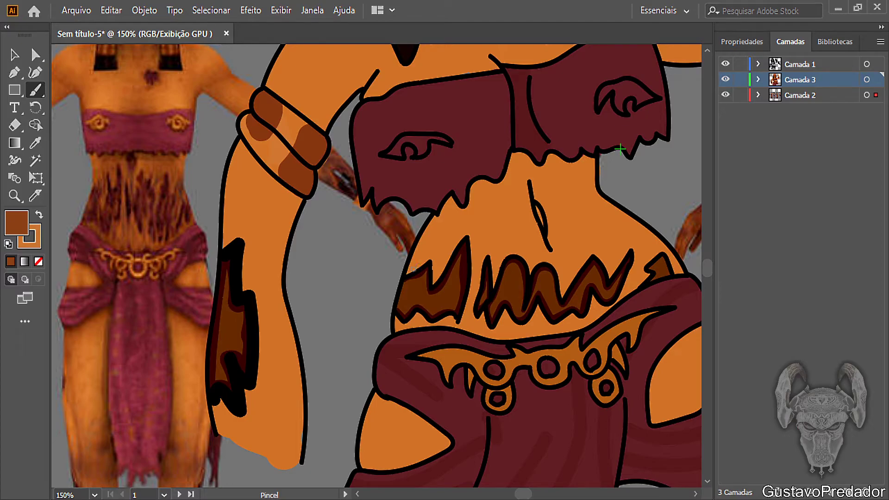
pyautogui.click(419, 269)
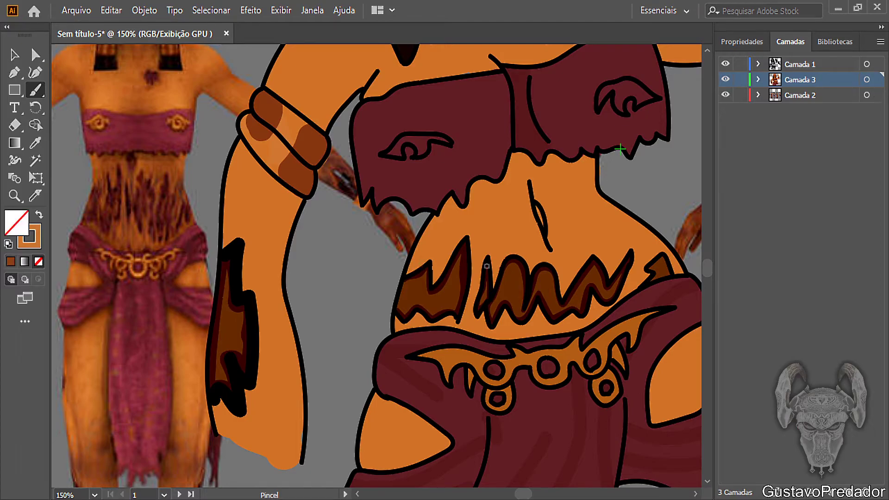
pyautogui.hotkey('ctrl', 'z')
pyautogui.click(39, 214)
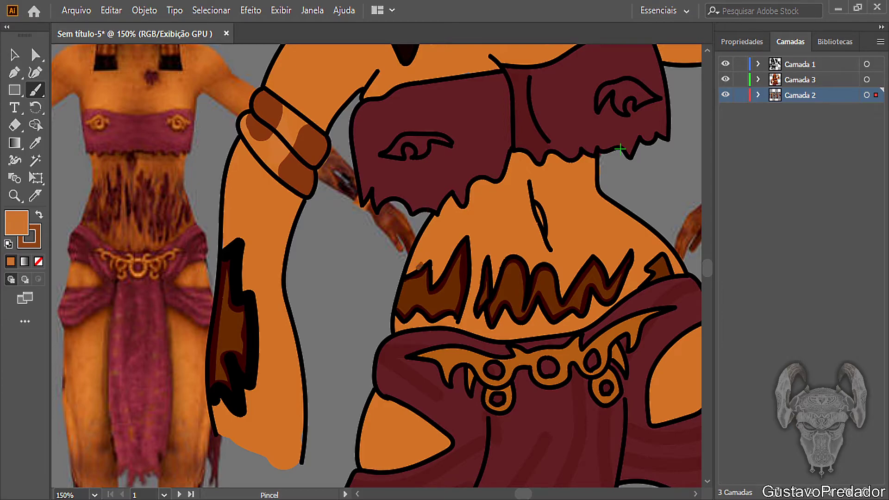
# Step: Paint a brown arc across the belly from hip to hip above the dark markings and put its path in layer Camada 3
pyautogui.moveTo(445, 235)
pyautogui.mouseDown()
pyautogui.moveTo(528, 192)
pyautogui.moveTo(626, 219)
pyautogui.mouseUp()
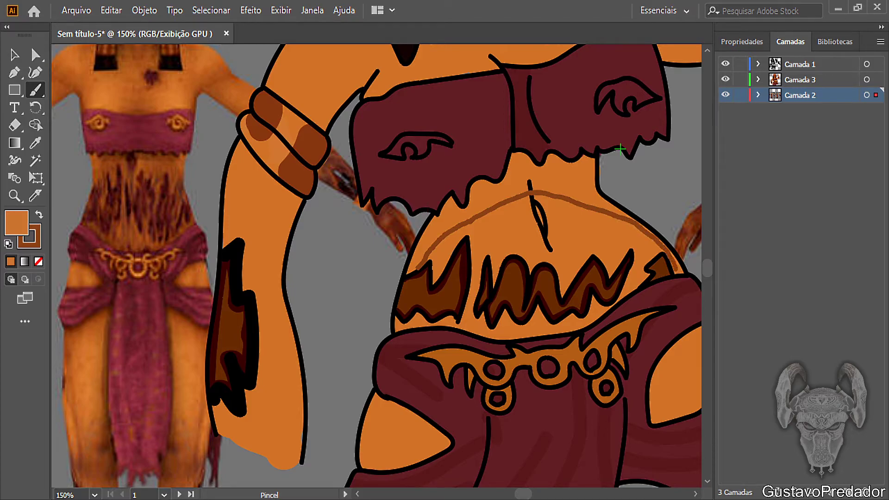
pyautogui.hotkey('ctrl', 'z')
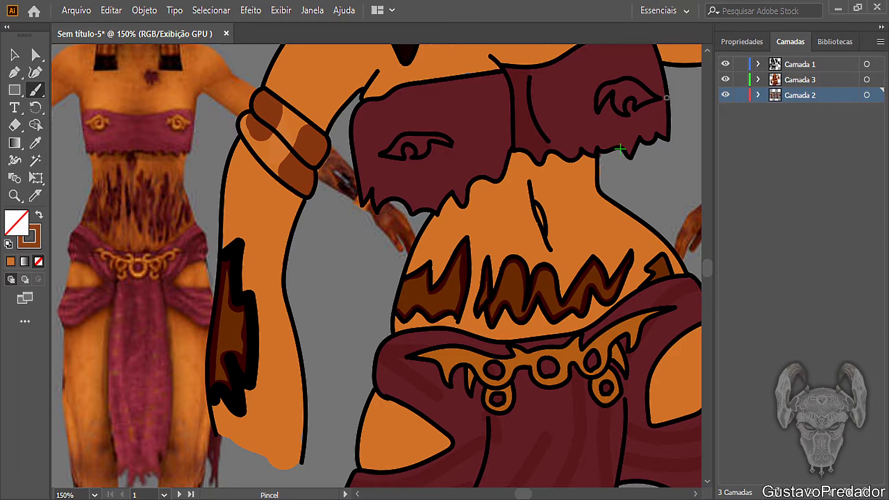
pyautogui.moveTo(819, 111); pyautogui.dragTo(819, 80)
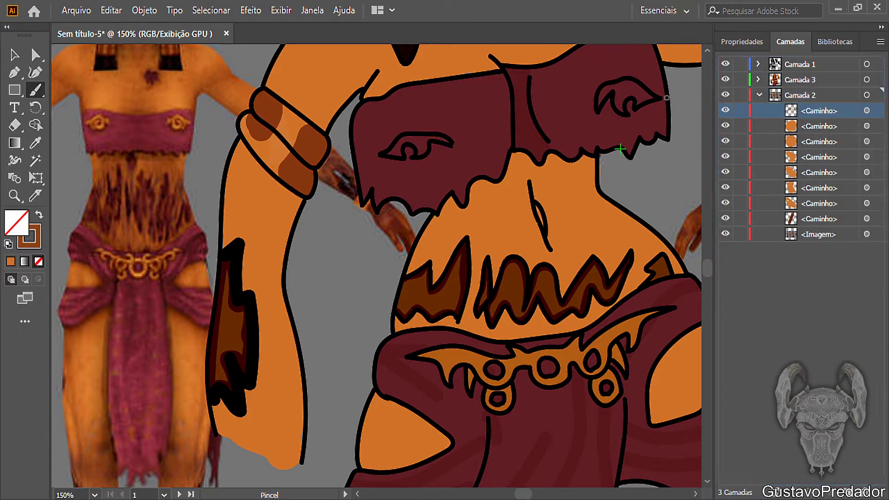
pyautogui.hotkey('ctrl', 'shift', 'z')
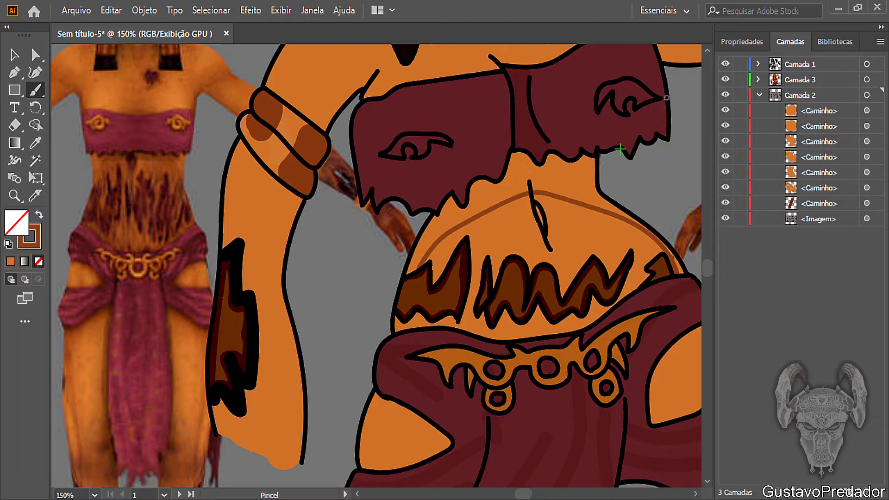
pyautogui.click(14, 196)
pyautogui.click(466, 245)
pyautogui.click(465, 246)
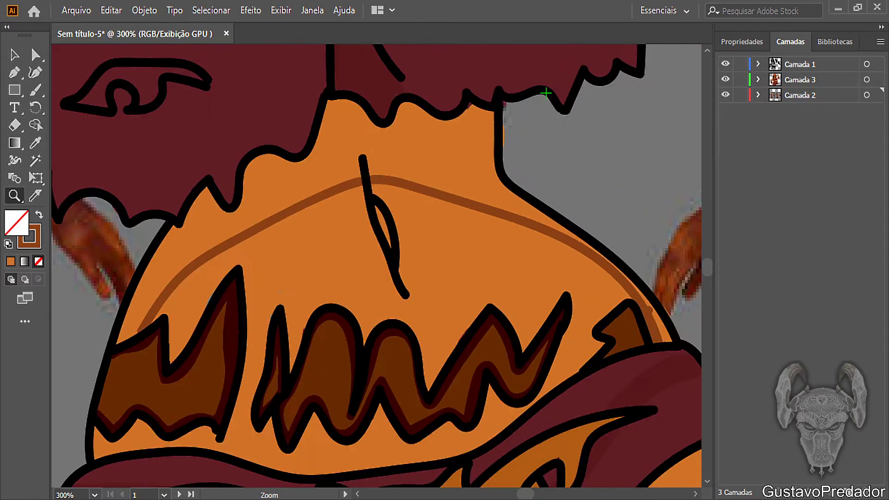
pyautogui.press('b')
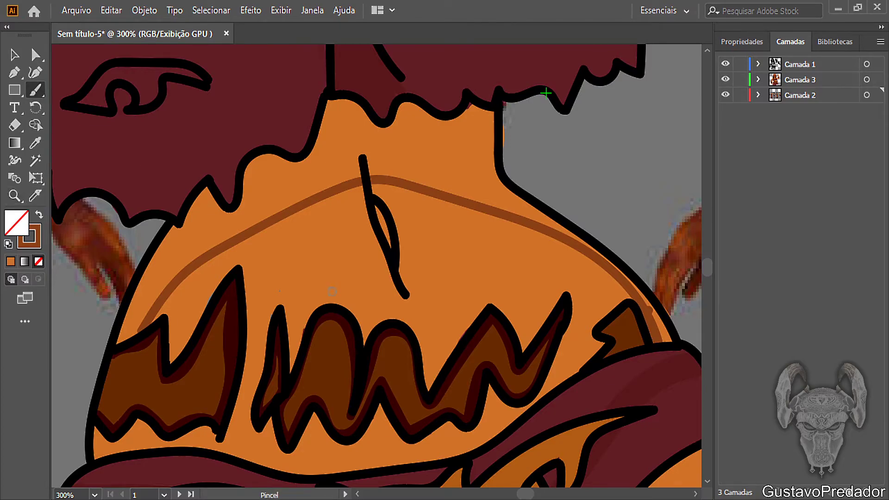
pyautogui.moveTo(264, 263); pyautogui.dragTo(273, 324)
pyautogui.moveTo(272, 291)
pyautogui.mouseDown()
pyautogui.moveTo(264, 328)
pyautogui.moveTo(247, 264)
pyautogui.moveTo(259, 291)
pyautogui.mouseUp()
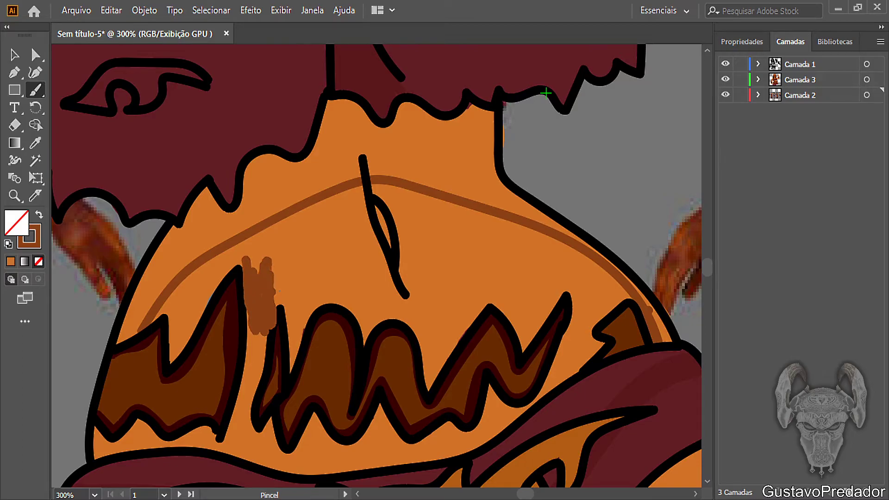
pyautogui.hotkey('ctrl', 'z')
pyautogui.hotkey('ctrl', 'z')
pyautogui.hotkey('ctrl', 'z')
pyautogui.hotkey('ctrl', 'z')
pyautogui.hotkey('ctrl', 'z')
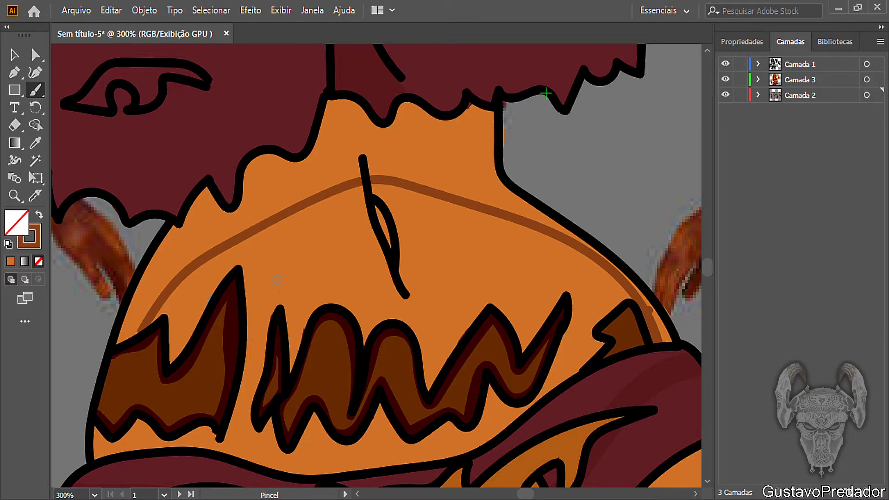
# Step: Make layer Camada 3 active and shade the belly between the arc and the dark markings brown with a 5 pt Paintbrush stroke
pyautogui.click(817, 64)
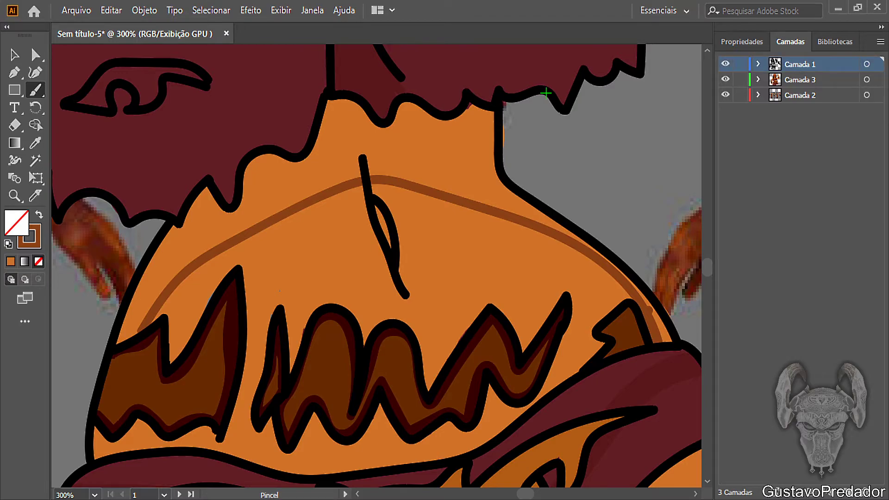
pyautogui.hotkey('ctrl', 'z')
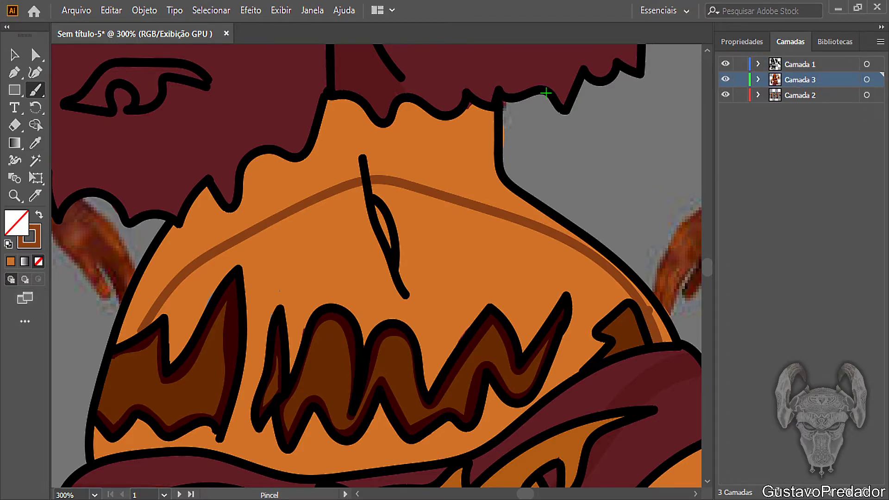
pyautogui.click(742, 42)
pyautogui.moveTo(329, 268)
pyautogui.mouseDown()
pyautogui.moveTo(303, 285)
pyautogui.moveTo(273, 285)
pyautogui.moveTo(248, 246)
pyautogui.moveTo(290, 224)
pyautogui.moveTo(301, 256)
pyautogui.moveTo(329, 218)
pyautogui.moveTo(377, 199)
pyautogui.moveTo(544, 250)
pyautogui.moveTo(597, 280)
pyautogui.moveTo(628, 313)
pyautogui.mouseUp()
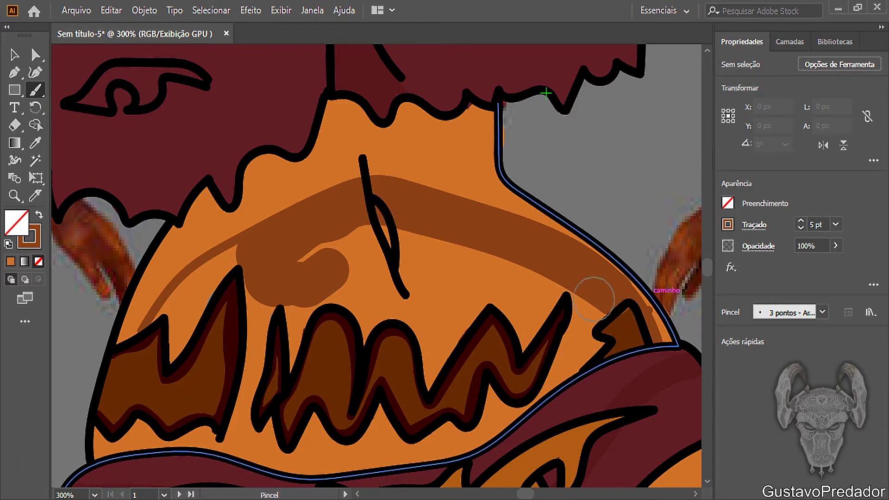
pyautogui.moveTo(602, 320)
pyautogui.mouseDown()
pyautogui.moveTo(549, 283)
pyautogui.moveTo(484, 308)
pyautogui.moveTo(477, 259)
pyautogui.moveTo(338, 241)
pyautogui.moveTo(320, 259)
pyautogui.moveTo(343, 287)
pyautogui.moveTo(407, 315)
pyautogui.moveTo(441, 278)
pyautogui.moveTo(357, 268)
pyautogui.moveTo(486, 308)
pyautogui.moveTo(433, 349)
pyautogui.moveTo(430, 325)
pyautogui.mouseUp()
# Step: Reduce the stroke to 2 pt and paint the gap between the central markings below the navel brown, undoing the strokes that miss
pyautogui.press('[')
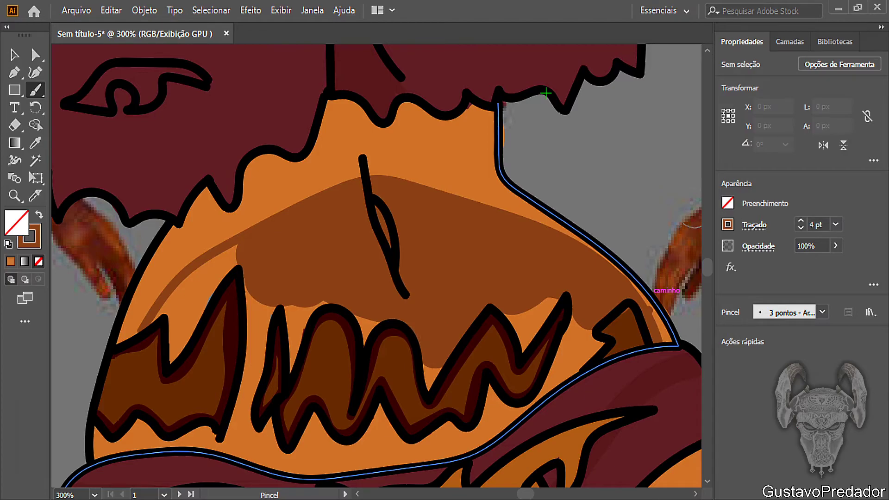
pyautogui.press('[')
pyautogui.press('[')
pyautogui.press(']')
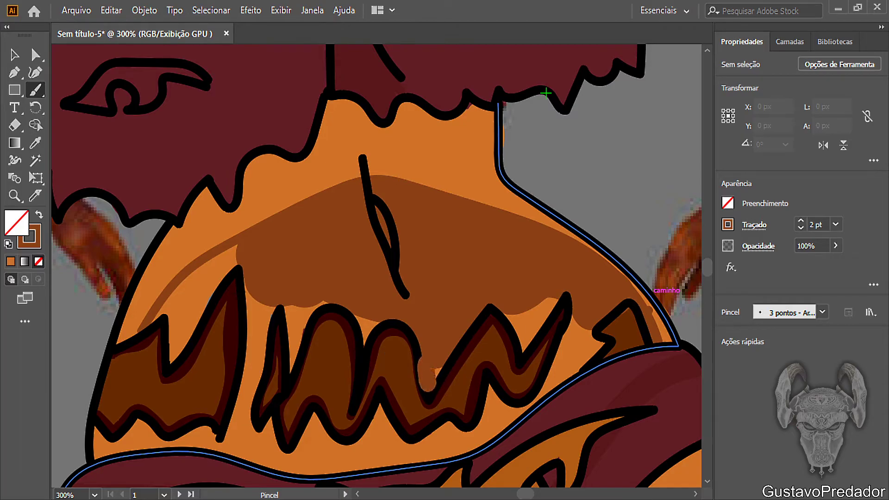
pyautogui.moveTo(377, 322)
pyautogui.mouseDown()
pyautogui.moveTo(364, 339)
pyautogui.moveTo(358, 322)
pyautogui.moveTo(364, 344)
pyautogui.moveTo(364, 323)
pyautogui.mouseUp()
pyautogui.hotkey('ctrl', 'z')
pyautogui.hotkey('ctrl', 'z')
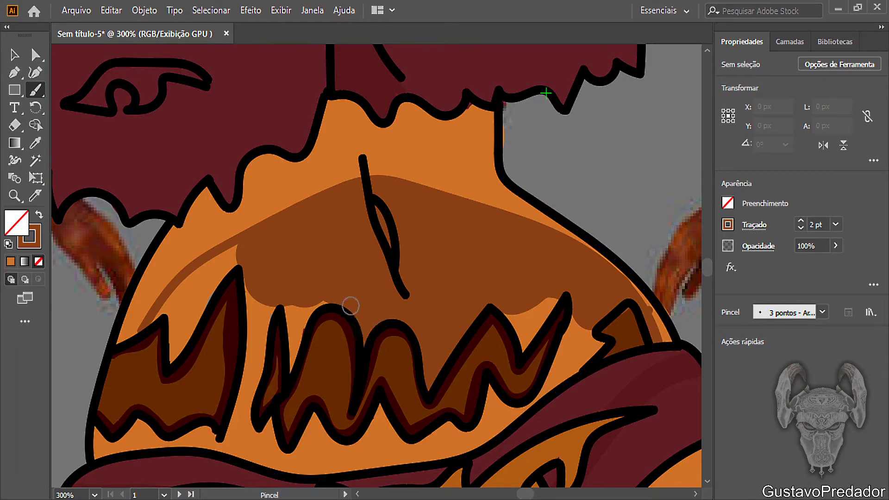
pyautogui.moveTo(313, 310)
pyautogui.mouseDown()
pyautogui.moveTo(293, 347)
pyautogui.moveTo(293, 368)
pyautogui.mouseUp()
pyautogui.moveTo(290, 333); pyautogui.dragTo(299, 308)
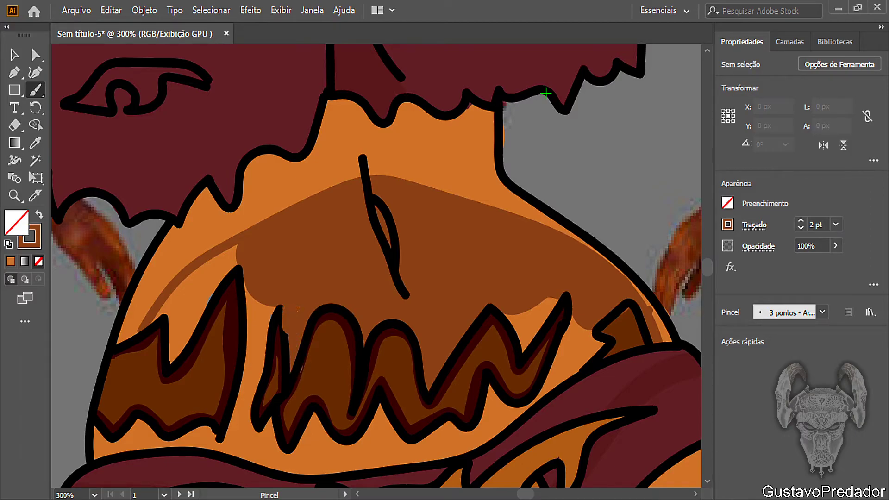
pyautogui.press('ctrl')
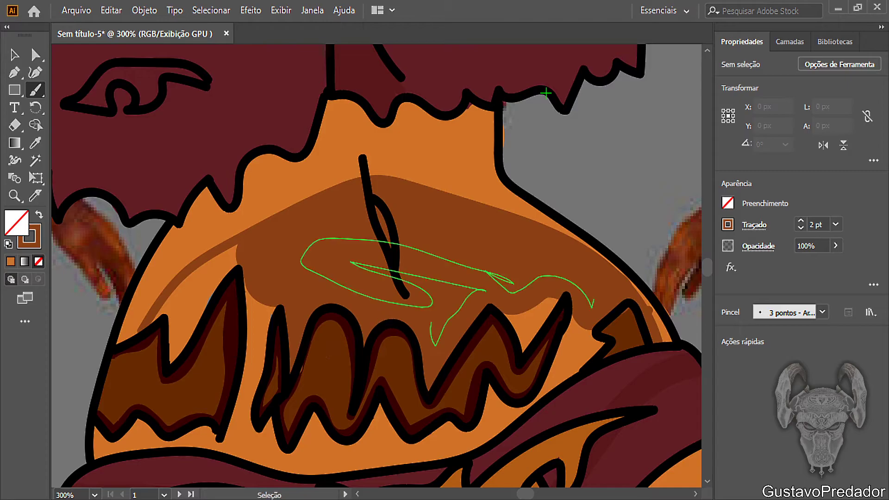
pyautogui.moveTo(278, 327); pyautogui.dragTo(290, 373)
pyautogui.moveTo(351, 262)
pyautogui.mouseDown()
pyautogui.moveTo(458, 268)
pyautogui.moveTo(593, 305)
pyautogui.mouseUp()
pyautogui.press('[')
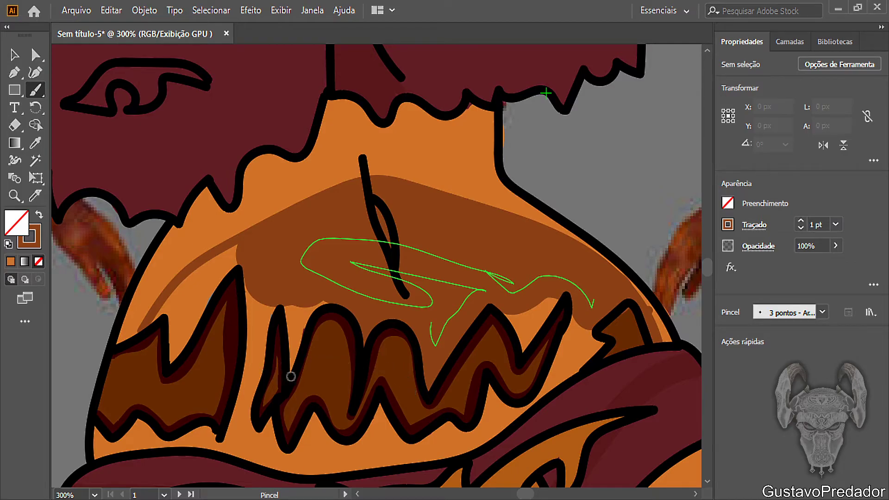
pyautogui.moveTo(291, 366)
pyautogui.mouseDown()
pyautogui.moveTo(290, 307)
pyautogui.moveTo(295, 359)
pyautogui.moveTo(305, 317)
pyautogui.mouseUp()
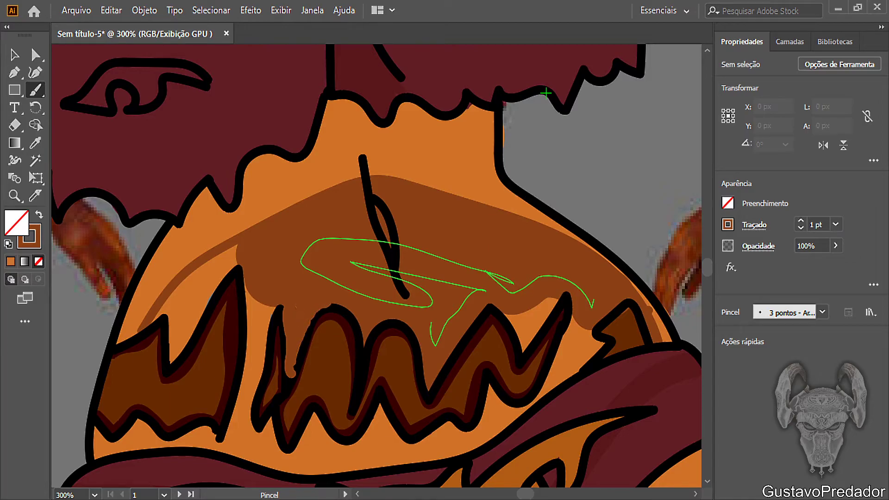
pyautogui.hotkey('ctrl', 'z')
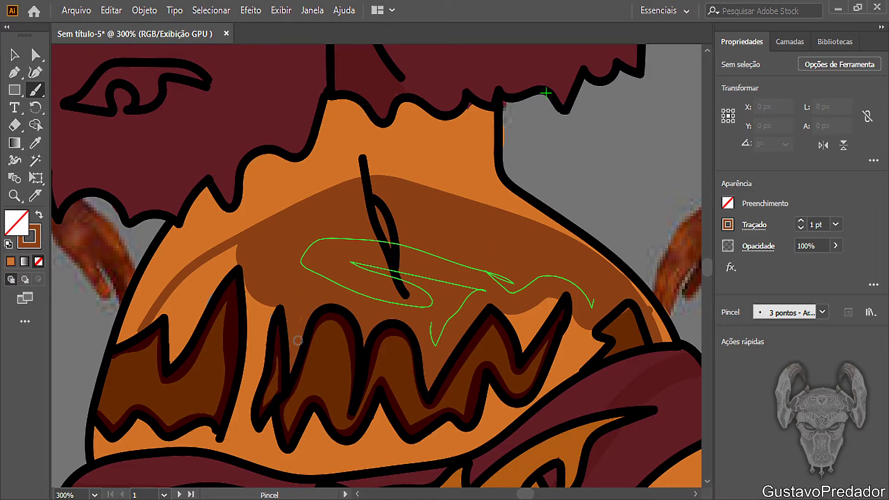
# Step: Shade the gap beside the narrow spike and the belly's near side under the arc brown with 3 pt and 2 pt strokes, undoing the stroke that misses
pyautogui.press(']')
pyautogui.press(']')
pyautogui.moveTo(267, 305); pyautogui.dragTo(248, 298)
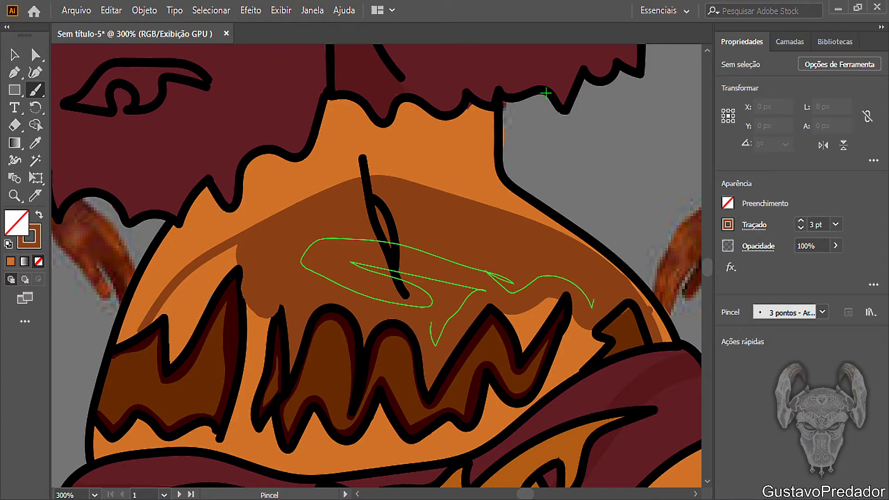
pyautogui.moveTo(239, 254)
pyautogui.mouseDown()
pyautogui.moveTo(187, 296)
pyautogui.moveTo(173, 349)
pyautogui.mouseUp()
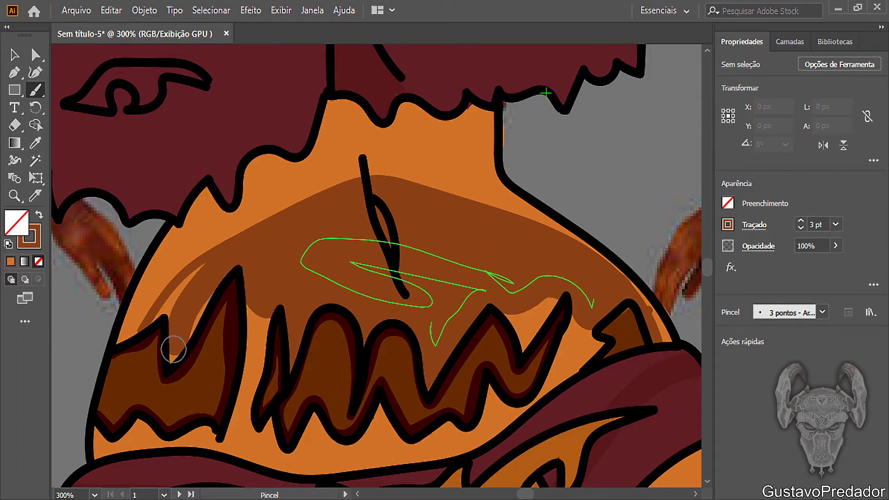
pyautogui.press('[')
pyautogui.moveTo(172, 357); pyautogui.dragTo(207, 302)
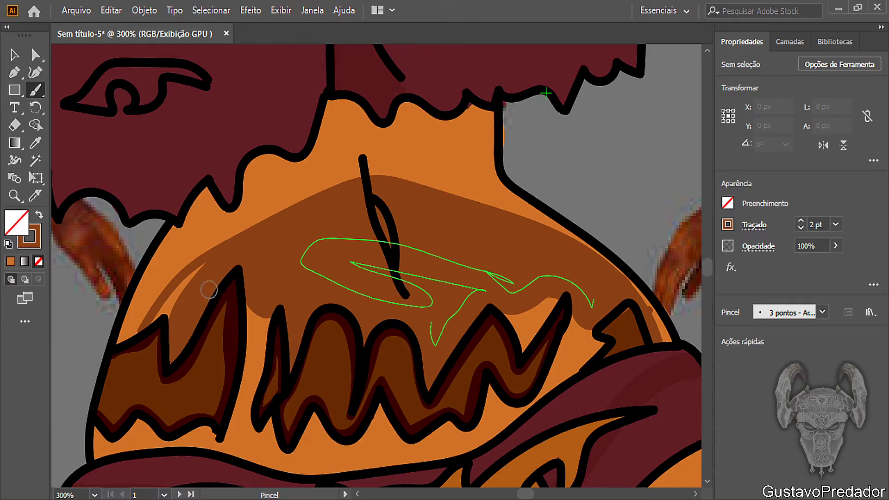
pyautogui.moveTo(159, 323)
pyautogui.mouseDown()
pyautogui.moveTo(172, 322)
pyautogui.moveTo(160, 319)
pyautogui.moveTo(187, 284)
pyautogui.mouseUp()
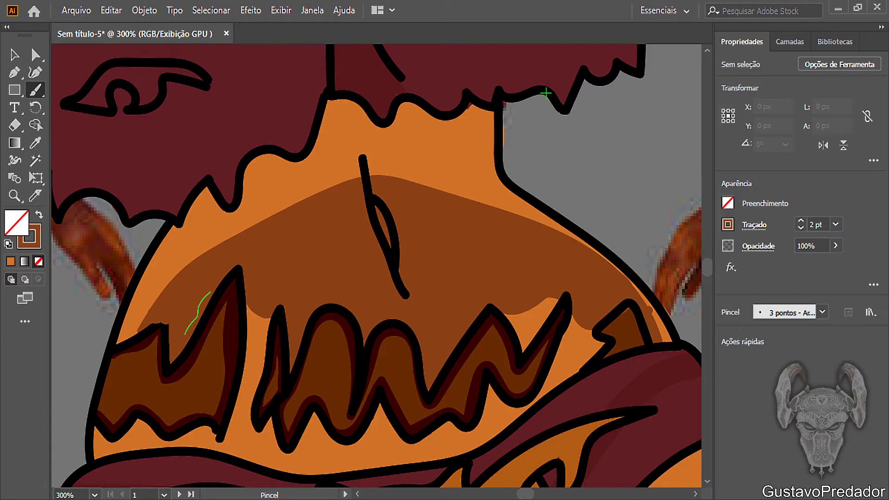
pyautogui.hotkey('ctrl', 'z')
# Step: Paint the gap between the first two markings and a band along the skirt's upper edge brown with 2 pt strokes
pyautogui.moveTo(116, 448)
pyautogui.mouseDown()
pyautogui.moveTo(135, 426)
pyautogui.moveTo(161, 440)
pyautogui.moveTo(129, 448)
pyautogui.moveTo(203, 437)
pyautogui.mouseUp()
pyautogui.moveTo(209, 437)
pyautogui.mouseDown()
pyautogui.moveTo(216, 446)
pyautogui.moveTo(246, 399)
pyautogui.moveTo(264, 308)
pyautogui.moveTo(267, 335)
pyautogui.mouseUp()
pyautogui.moveTo(265, 371); pyautogui.dragTo(266, 336)
pyautogui.moveTo(253, 416)
pyautogui.mouseDown()
pyautogui.moveTo(252, 441)
pyautogui.moveTo(270, 433)
pyautogui.moveTo(276, 457)
pyautogui.moveTo(263, 446)
pyautogui.moveTo(220, 448)
pyautogui.moveTo(275, 457)
pyautogui.moveTo(284, 466)
pyautogui.moveTo(365, 462)
pyautogui.moveTo(480, 441)
pyautogui.moveTo(548, 388)
pyautogui.mouseUp()
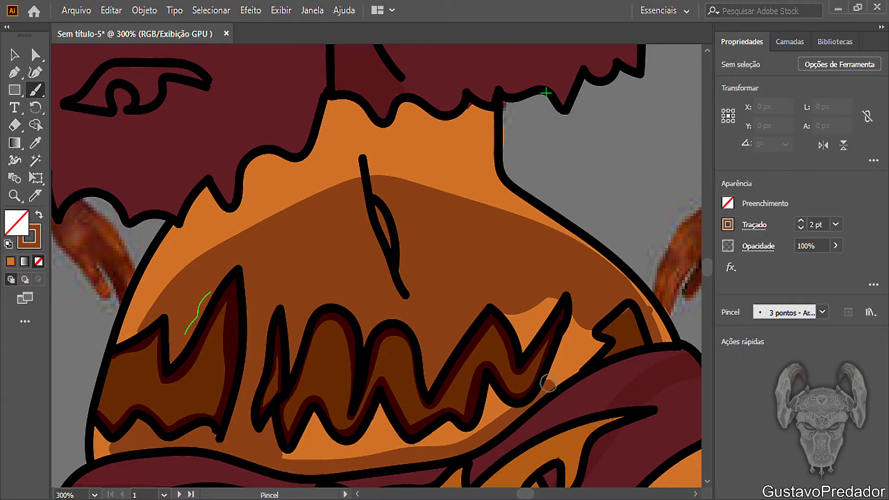
# Step: Shade the gap beside the small far marking, the V-shaped notch and the remaining skin under the markings brown, undoing the strokes that miss
pyautogui.moveTo(545, 389)
pyautogui.mouseDown()
pyautogui.moveTo(600, 347)
pyautogui.moveTo(571, 321)
pyautogui.moveTo(561, 359)
pyautogui.moveTo(551, 363)
pyautogui.mouseUp()
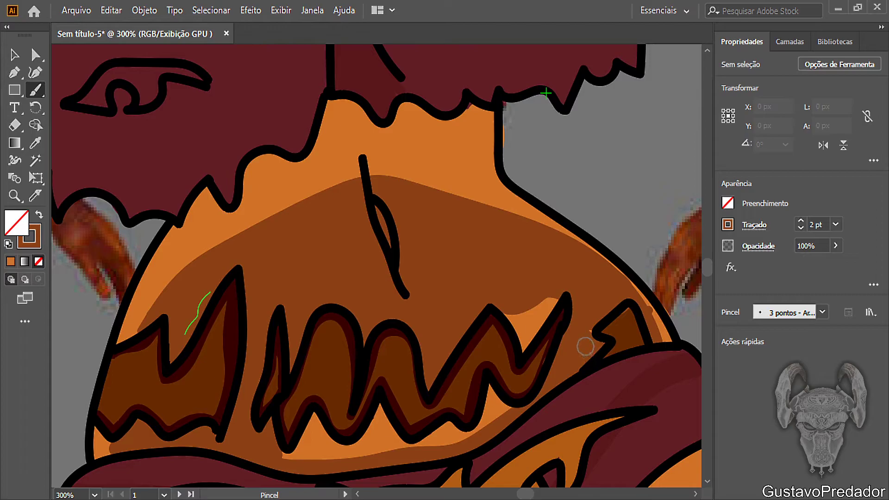
pyautogui.hotkey('ctrl', 'z')
pyautogui.hotkey('ctrl', 'z')
pyautogui.hotkey('ctrl', 'z')
pyautogui.hotkey('ctrl', 'z')
pyautogui.moveTo(586, 334)
pyautogui.mouseDown()
pyautogui.moveTo(570, 338)
pyautogui.moveTo(558, 384)
pyautogui.moveTo(595, 344)
pyautogui.moveTo(587, 345)
pyautogui.mouseUp()
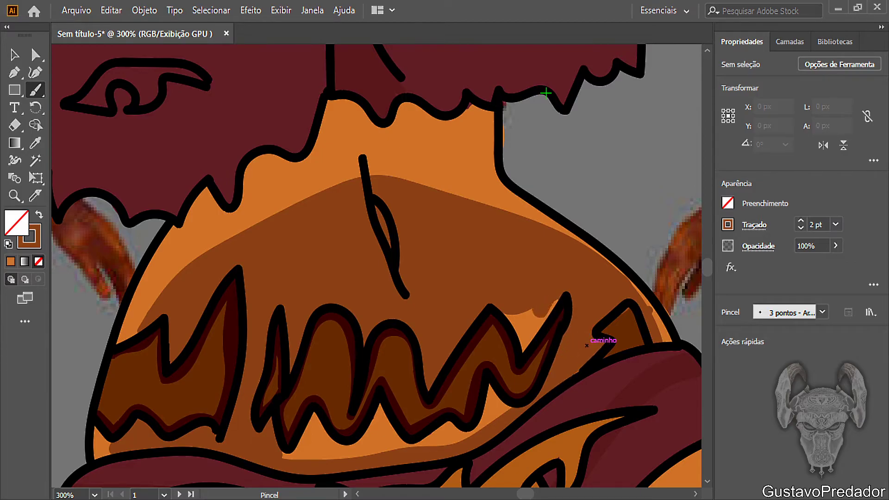
pyautogui.moveTo(536, 316)
pyautogui.mouseDown()
pyautogui.moveTo(525, 351)
pyautogui.moveTo(507, 319)
pyautogui.moveTo(541, 316)
pyautogui.mouseUp()
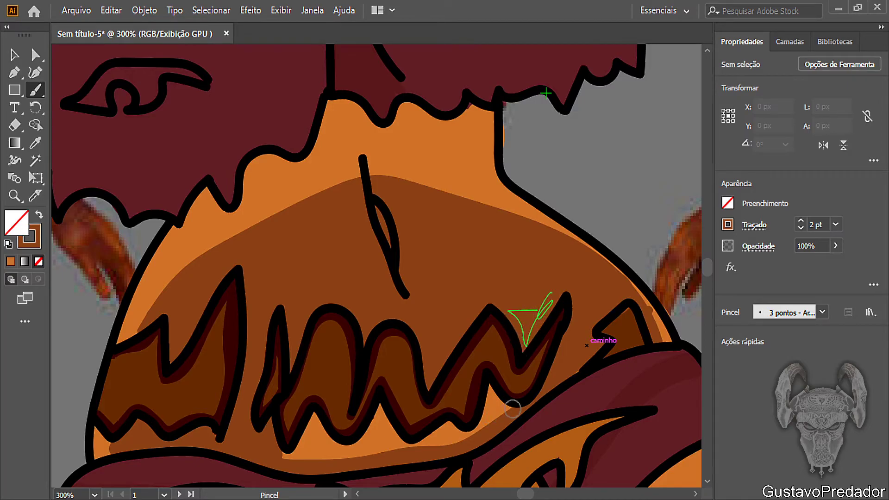
pyautogui.moveTo(511, 409)
pyautogui.mouseDown()
pyautogui.moveTo(487, 395)
pyautogui.moveTo(484, 422)
pyautogui.moveTo(464, 436)
pyautogui.moveTo(447, 427)
pyautogui.moveTo(407, 442)
pyautogui.moveTo(445, 444)
pyautogui.moveTo(401, 446)
pyautogui.moveTo(379, 411)
pyautogui.moveTo(359, 449)
pyautogui.moveTo(348, 450)
pyautogui.moveTo(313, 416)
pyautogui.moveTo(310, 438)
pyautogui.moveTo(291, 456)
pyautogui.moveTo(301, 446)
pyautogui.moveTo(329, 456)
pyautogui.moveTo(369, 452)
pyautogui.mouseUp()
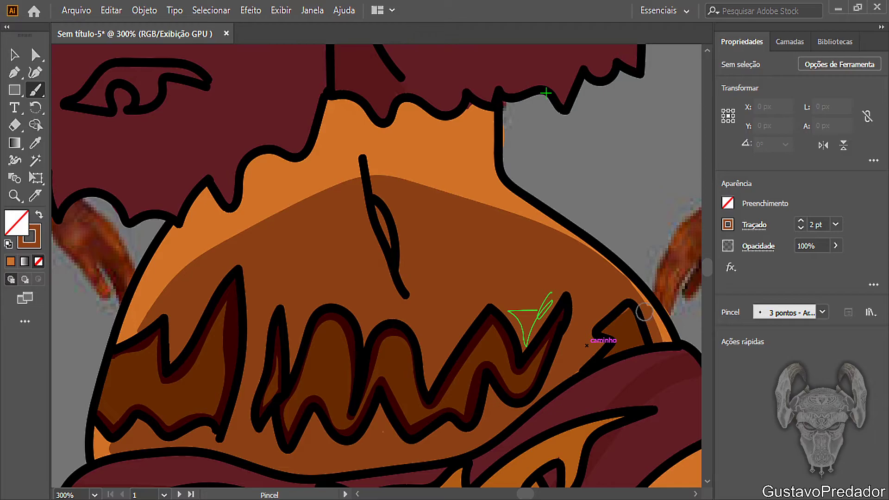
# Step: Pick up the skin's orange beside the small far belly marking and reduce the brush stroke to 1 pt
pyautogui.click(35, 143)
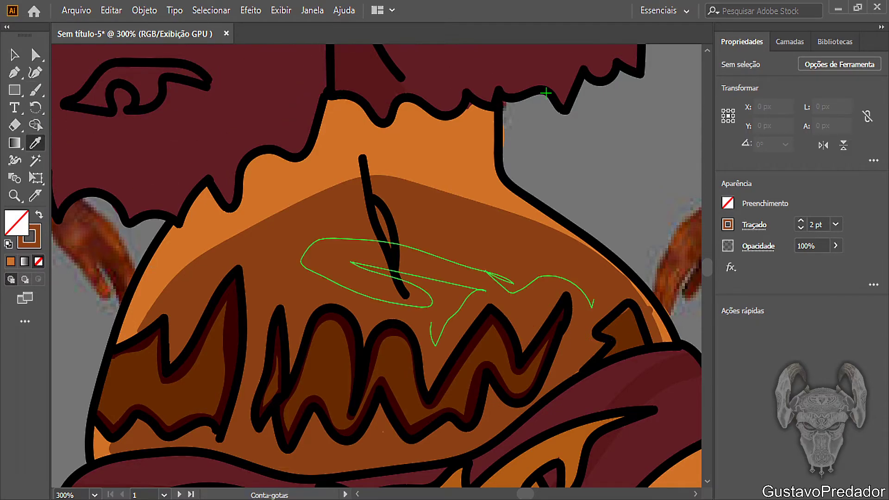
pyautogui.click(660, 324)
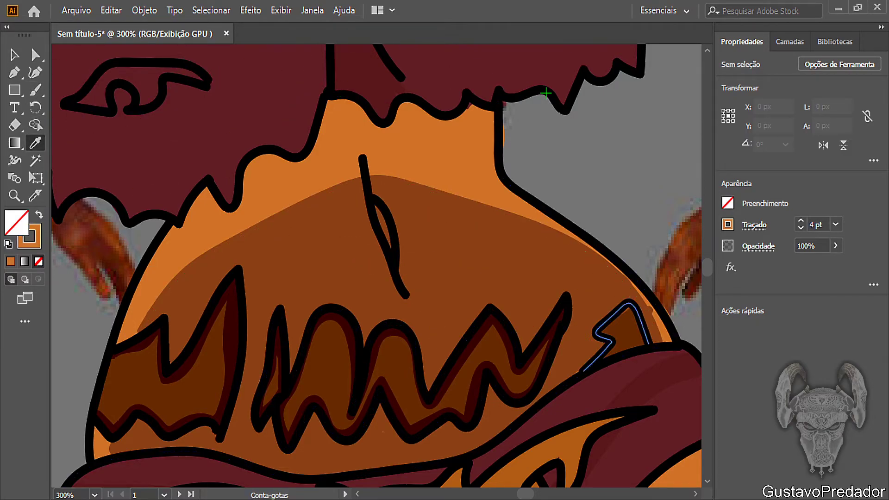
pyautogui.press('b')
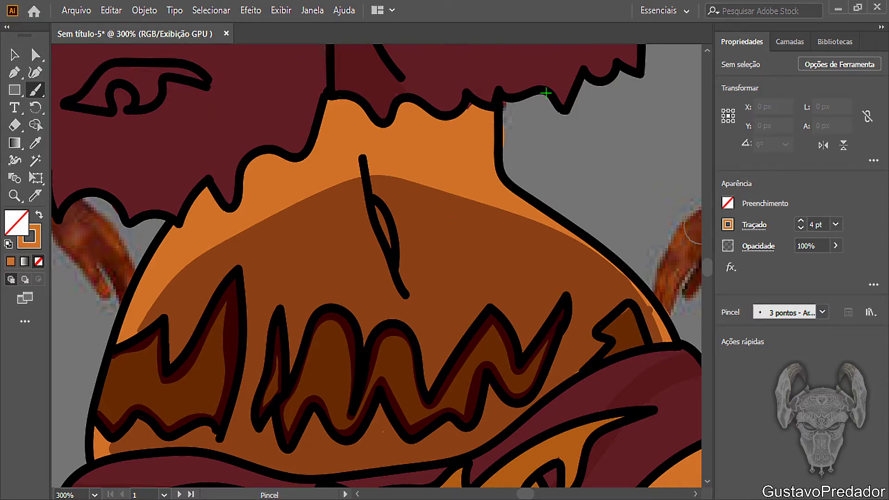
pyautogui.press('[')
pyautogui.press('[')
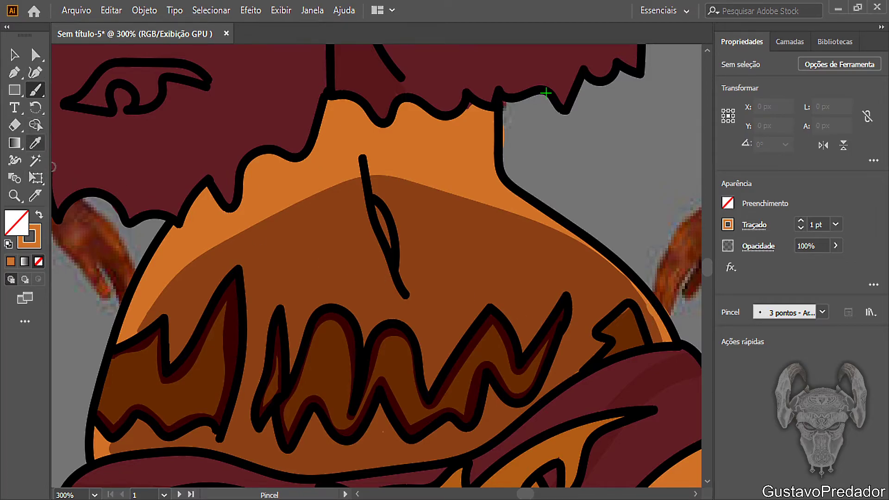
# Step: Sample the dark maroon from the belly markings and edge the inside of the small far marking with 2 pt strokes
pyautogui.click(35, 143)
pyautogui.click(236, 333)
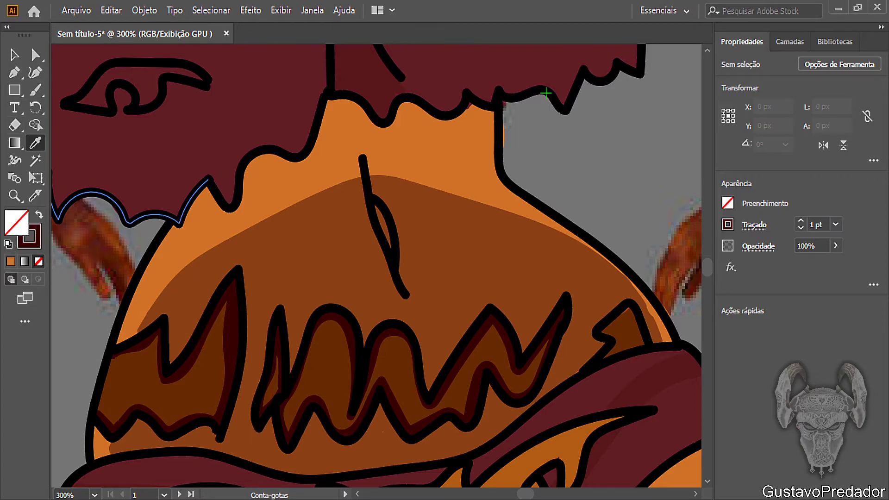
pyautogui.press('b')
pyautogui.press(']')
pyautogui.moveTo(607, 330)
pyautogui.mouseDown()
pyautogui.moveTo(628, 312)
pyautogui.moveTo(643, 345)
pyautogui.mouseUp()
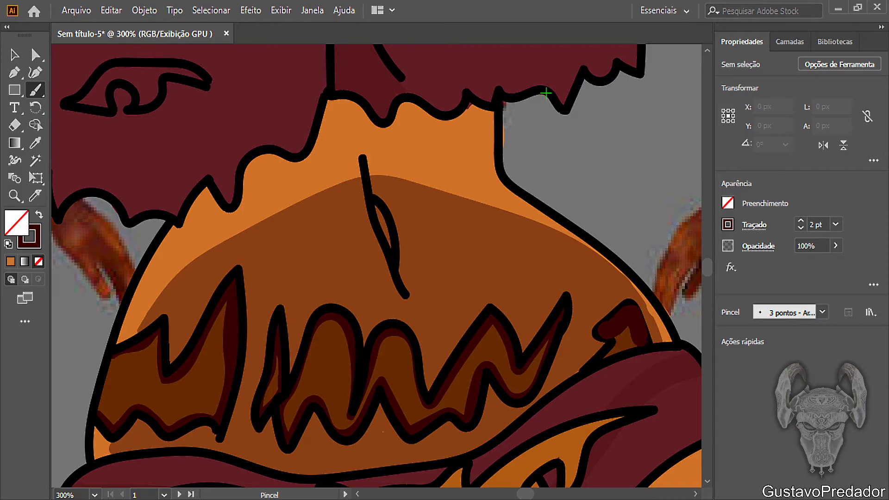
pyautogui.click(613, 353)
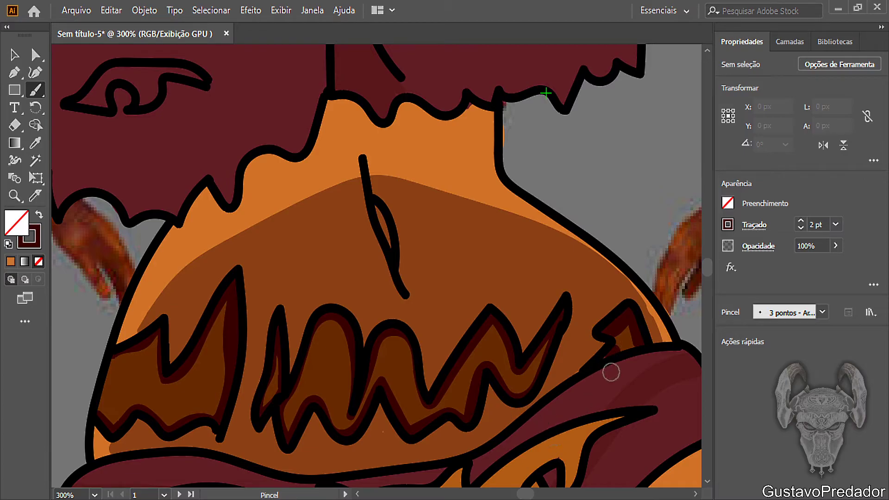
pyautogui.moveTo(604, 358); pyautogui.dragTo(602, 362)
# Step: Pick up the belly's brown as a 5 pt brush stroke for shading the lowered forearm
pyautogui.hotkey('shift', 'e')
pyautogui.click(35, 143)
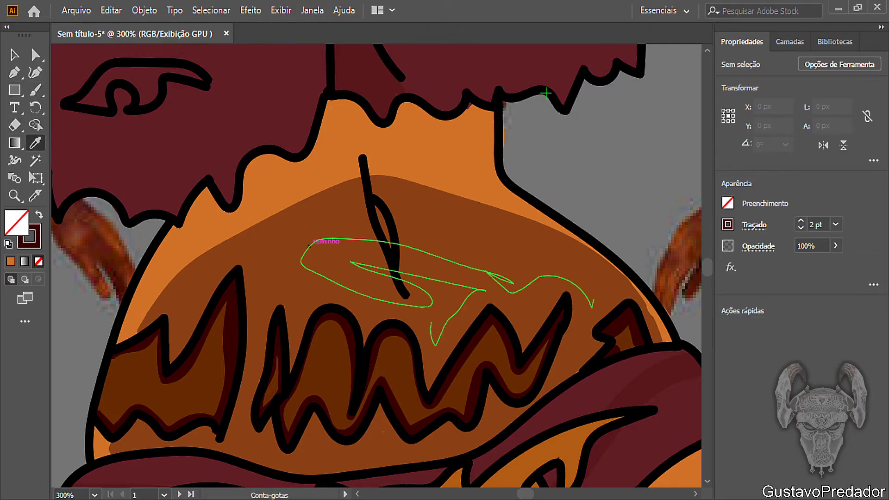
pyautogui.click(315, 243)
pyautogui.press('b')
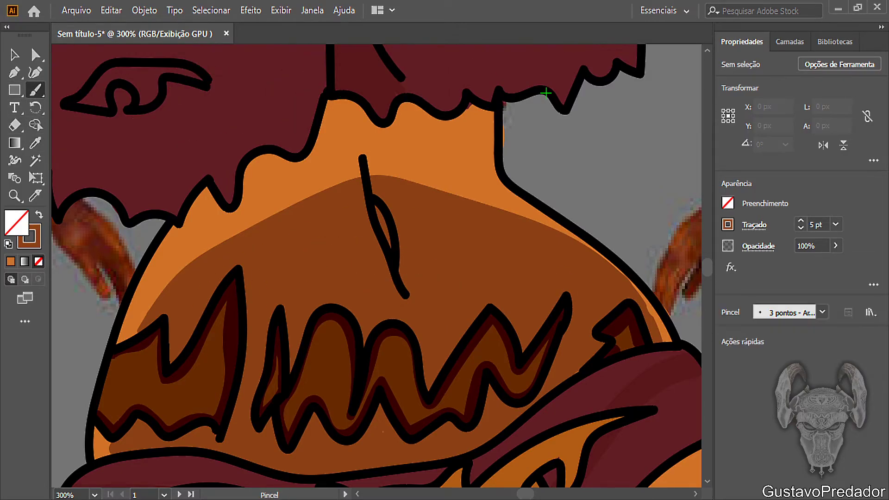
pyautogui.click(15, 195)
pyautogui.keyDown('alt'); pyautogui.click(644, 300); pyautogui.keyUp('alt')
pyautogui.keyDown('alt'); pyautogui.click(643, 300); pyautogui.keyUp('alt')
pyautogui.keyDown('alt'); pyautogui.click(644, 300); pyautogui.keyUp('alt')
pyautogui.keyDown('alt'); pyautogui.click(644, 300); pyautogui.keyUp('alt')
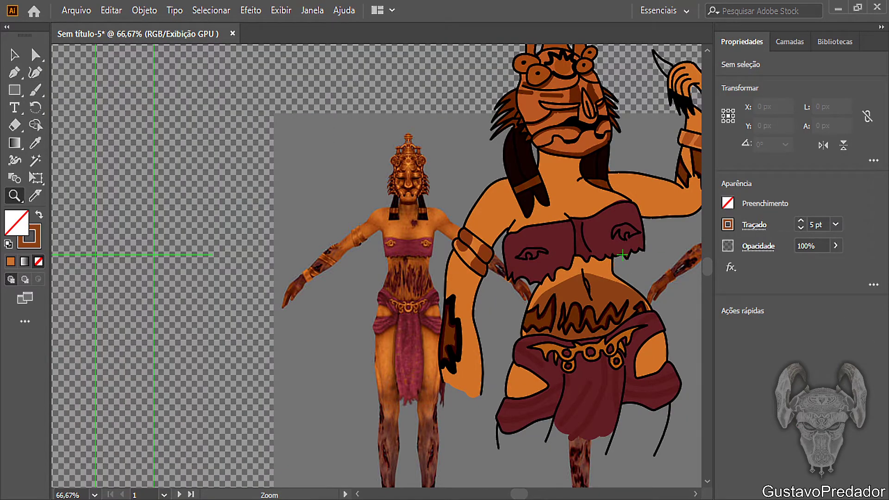
pyautogui.scroll(2, 377, 266)
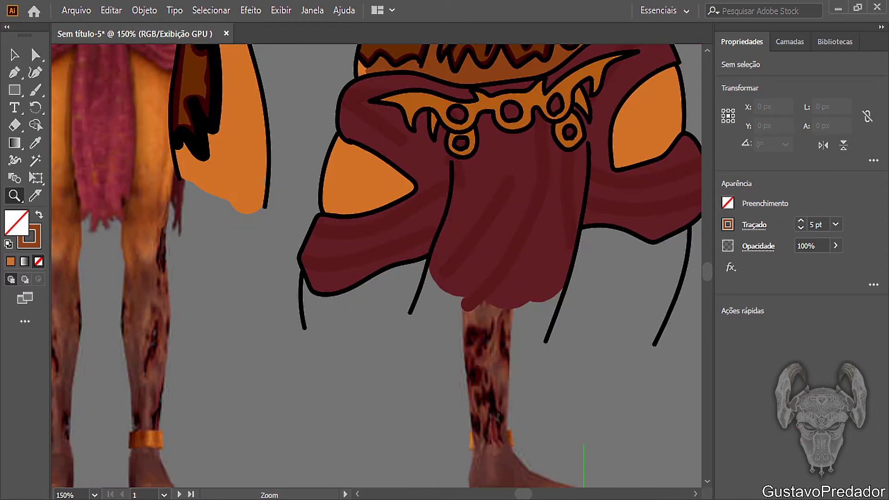
pyautogui.scroll(3, 377, 266)
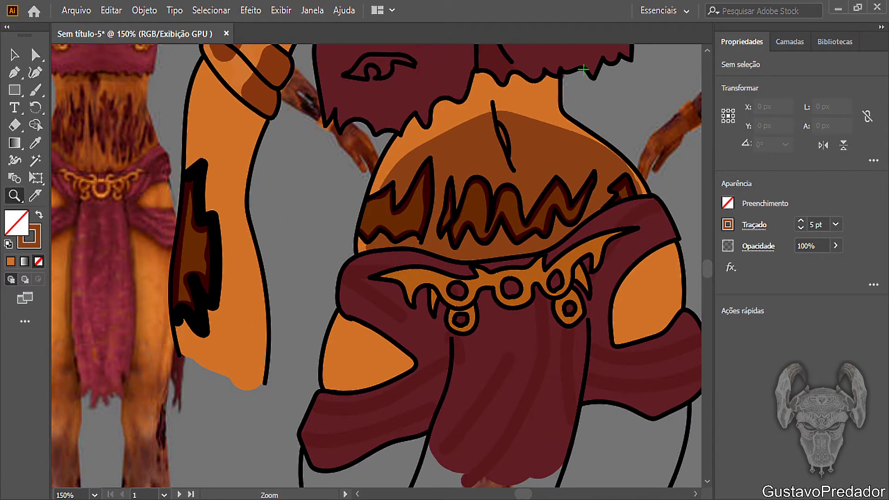
pyautogui.moveTo(524, 494); pyautogui.dragTo(517, 494)
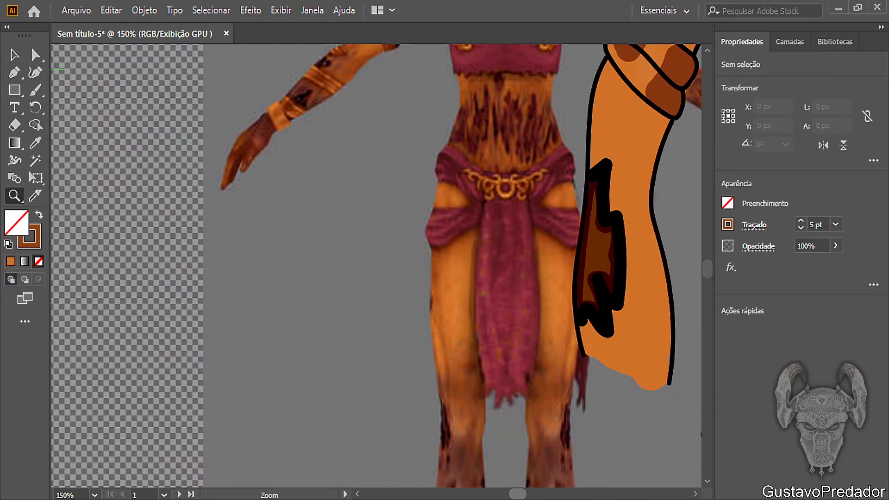
pyautogui.hscroll(5, 377, 266)
pyautogui.press('i')
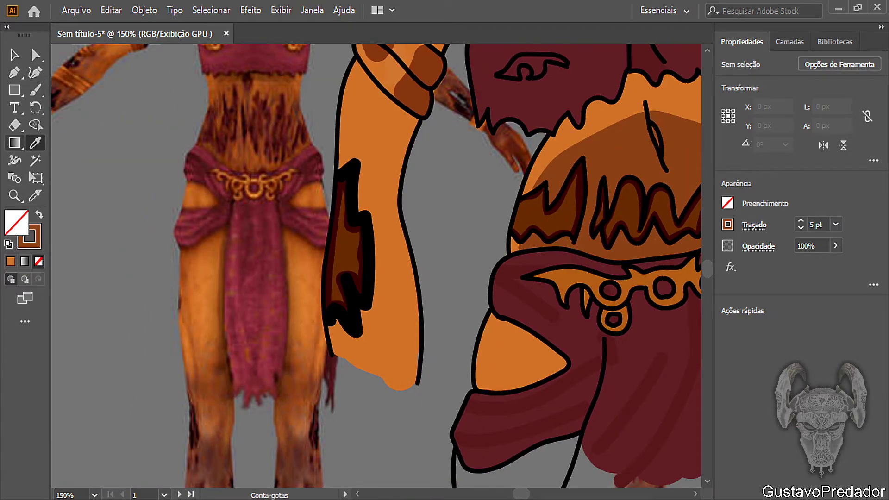
pyautogui.press('b')
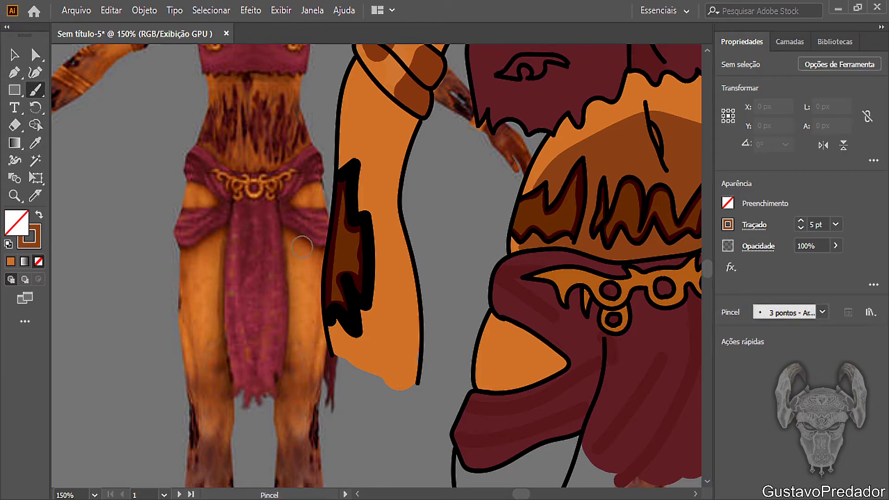
# Step: Shade the lowered forearm brown around its dark marking with 5 pt strokes, undoing the strokes that miss
pyautogui.moveTo(370, 235)
pyautogui.mouseDown()
pyautogui.moveTo(373, 254)
pyautogui.moveTo(385, 246)
pyautogui.moveTo(399, 268)
pyautogui.moveTo(391, 265)
pyautogui.mouseUp()
pyautogui.scroll(1, 389, 278)
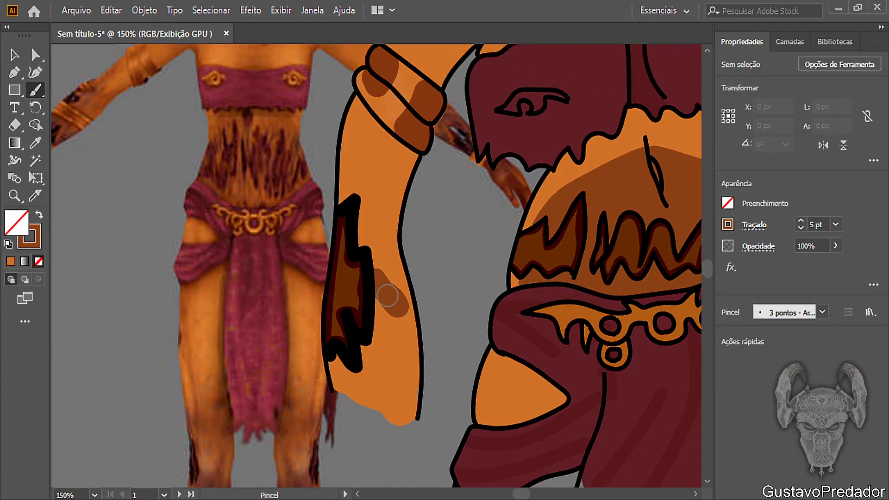
pyautogui.hotkey('ctrl', 'z')
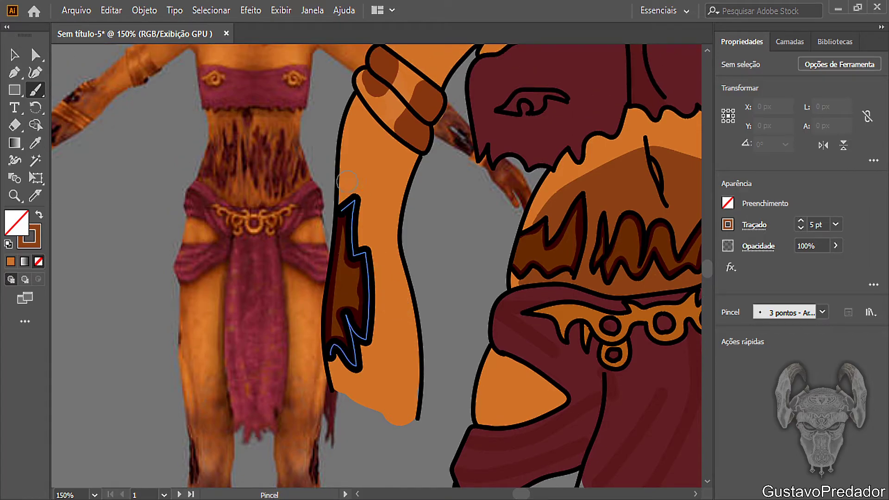
pyautogui.moveTo(342, 182)
pyautogui.mouseDown()
pyautogui.moveTo(389, 212)
pyautogui.moveTo(390, 240)
pyautogui.moveTo(366, 236)
pyautogui.moveTo(380, 226)
pyautogui.moveTo(376, 239)
pyautogui.mouseUp()
pyautogui.hotkey('ctrl', 'z')
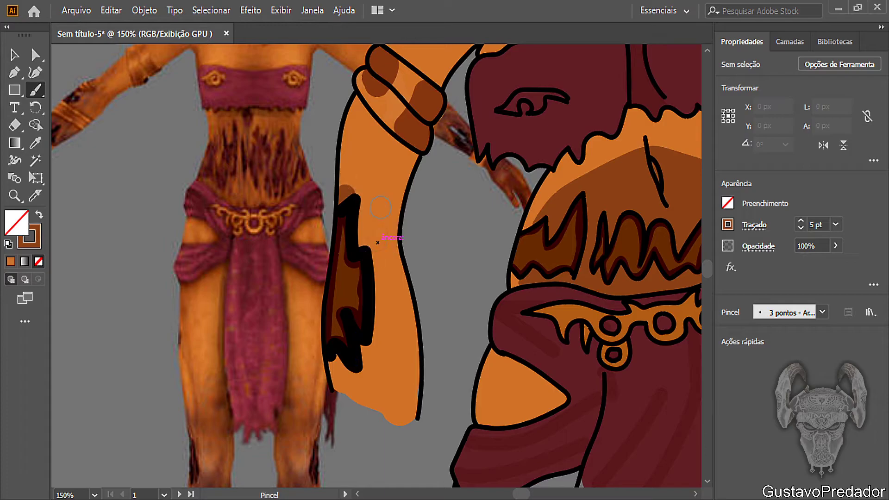
pyautogui.moveTo(346, 181)
pyautogui.mouseDown()
pyautogui.moveTo(397, 213)
pyautogui.moveTo(367, 250)
pyautogui.moveTo(371, 224)
pyautogui.moveTo(384, 272)
pyautogui.moveTo(387, 249)
pyautogui.moveTo(401, 278)
pyautogui.moveTo(404, 418)
pyautogui.moveTo(346, 396)
pyautogui.moveTo(330, 378)
pyautogui.moveTo(335, 356)
pyautogui.moveTo(364, 385)
pyautogui.moveTo(392, 394)
pyautogui.moveTo(390, 376)
pyautogui.moveTo(367, 369)
pyautogui.moveTo(368, 350)
pyautogui.moveTo(387, 346)
pyautogui.moveTo(393, 366)
pyautogui.moveTo(382, 288)
pyautogui.mouseUp()
pyautogui.scroll(-1, 625, 273)
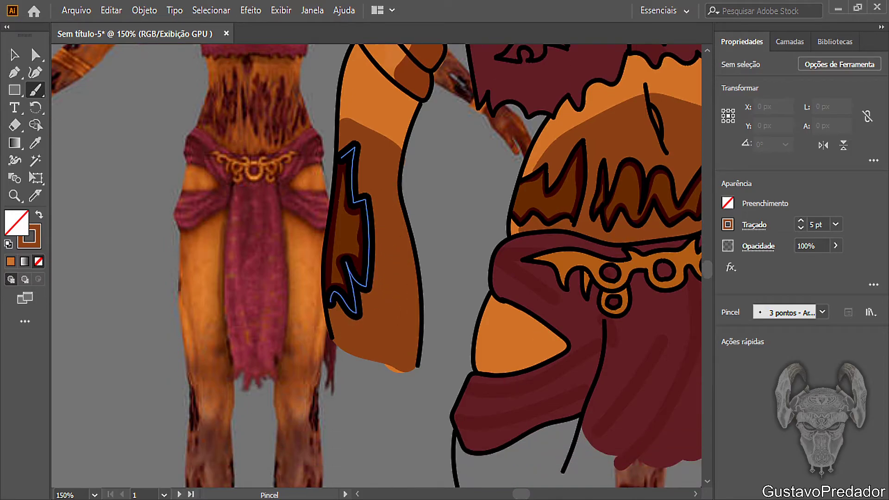
# Step: Paint a brown band across the raised forearm near the elbow and extend it along the near edge with 2 pt strokes
pyautogui.moveTo(522, 494); pyautogui.dragTo(520, 494)
pyautogui.scroll(2, 523, 444)
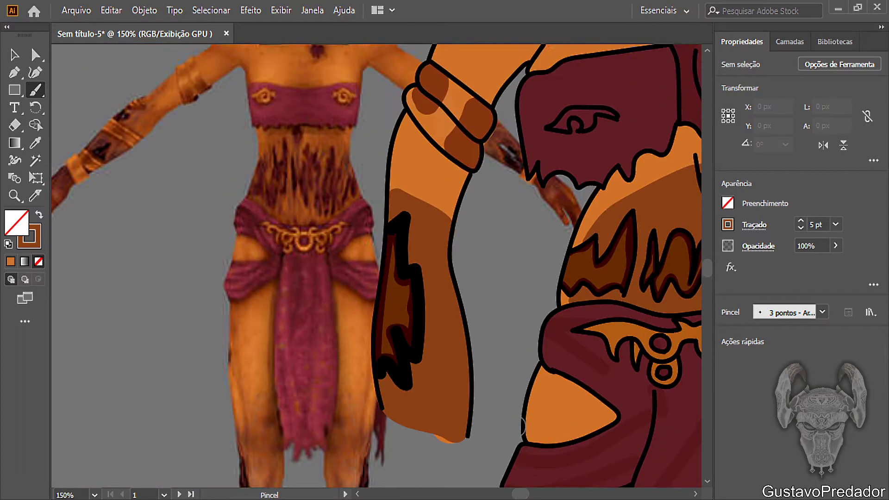
pyautogui.hscroll(7, 376, 234)
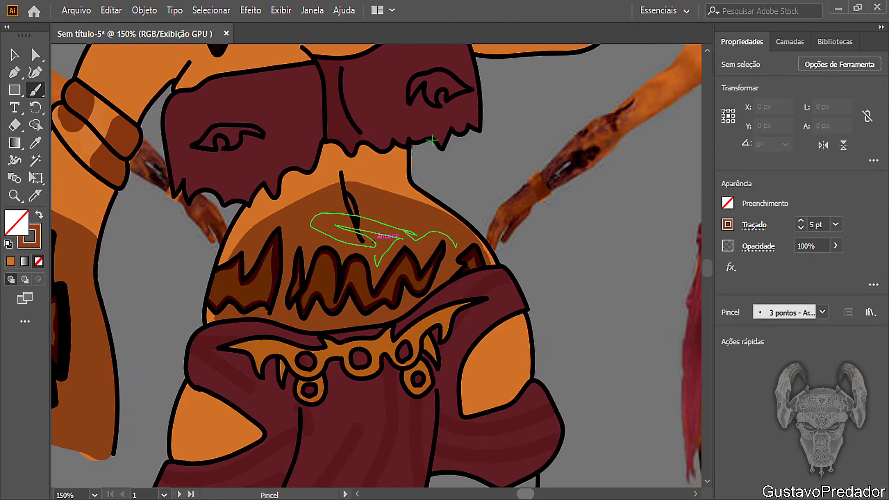
pyautogui.scroll(-2, 376, 237)
pyautogui.scroll(8, 376, 236)
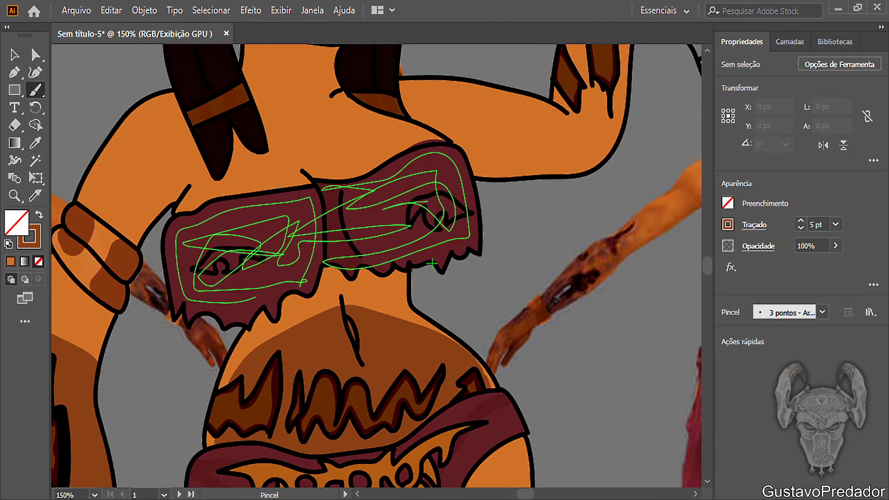
pyautogui.scroll(1, 376, 293)
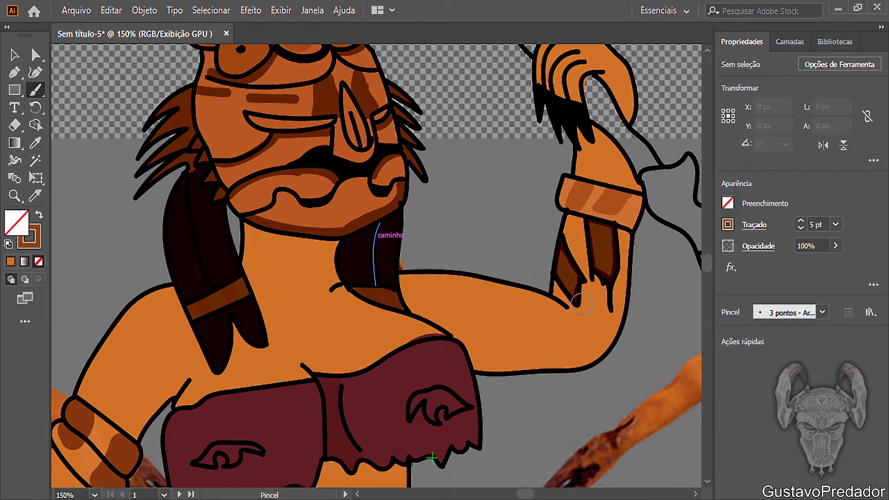
pyautogui.moveTo(611, 323)
pyautogui.mouseDown()
pyautogui.moveTo(569, 314)
pyautogui.moveTo(558, 298)
pyautogui.mouseUp()
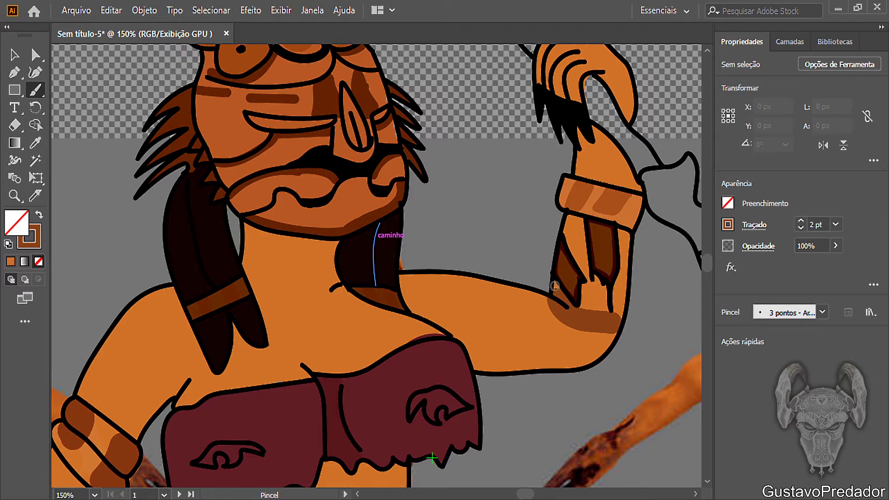
pyautogui.moveTo(554, 283); pyautogui.dragTo(560, 291)
# Step: Shade the gap between the raised forearm's two markings brown with 2 pt strokes, undoing the strokes that miss
pyautogui.moveTo(610, 311); pyautogui.dragTo(581, 248)
pyautogui.hotkey('ctrl', 'z')
pyautogui.moveTo(586, 273); pyautogui.dragTo(576, 253)
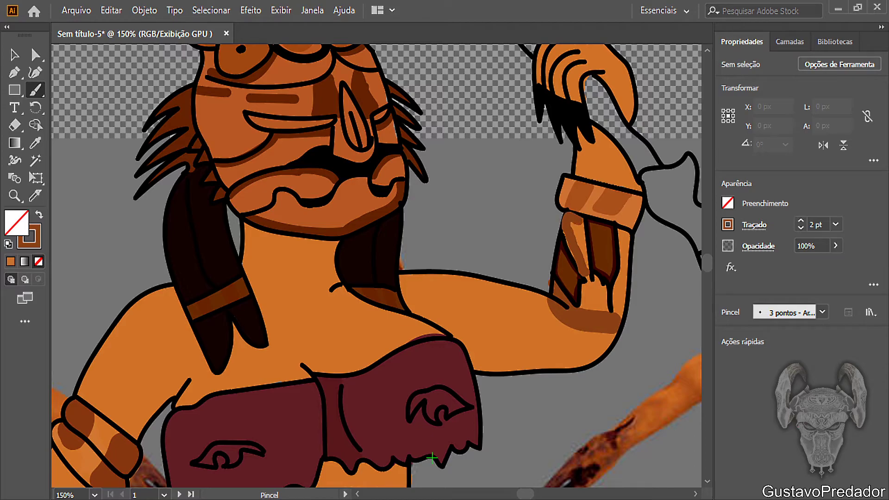
pyautogui.hotkey('ctrl', 'z')
pyautogui.hotkey('ctrl', 'z')
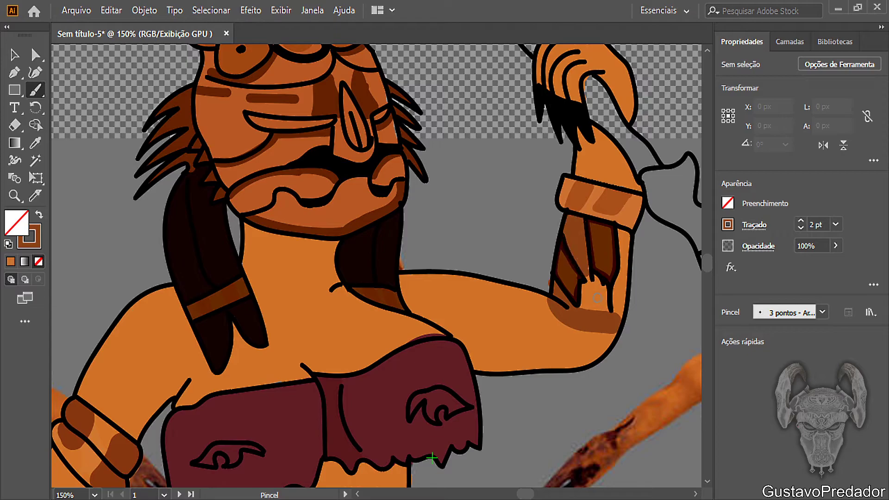
# Step: Fill the skin under the raised forearm's markings and the strip along its outer edge with brown, undoing the strokes that miss
pyautogui.moveTo(589, 278)
pyautogui.mouseDown()
pyautogui.moveTo(592, 309)
pyautogui.moveTo(588, 293)
pyautogui.mouseUp()
pyautogui.hotkey('ctrl', 'z')
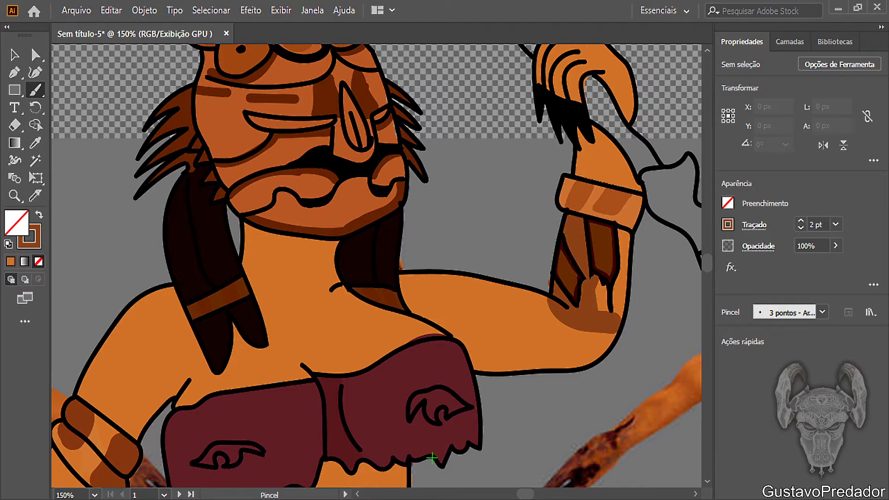
pyautogui.hotkey('ctrl', 'z')
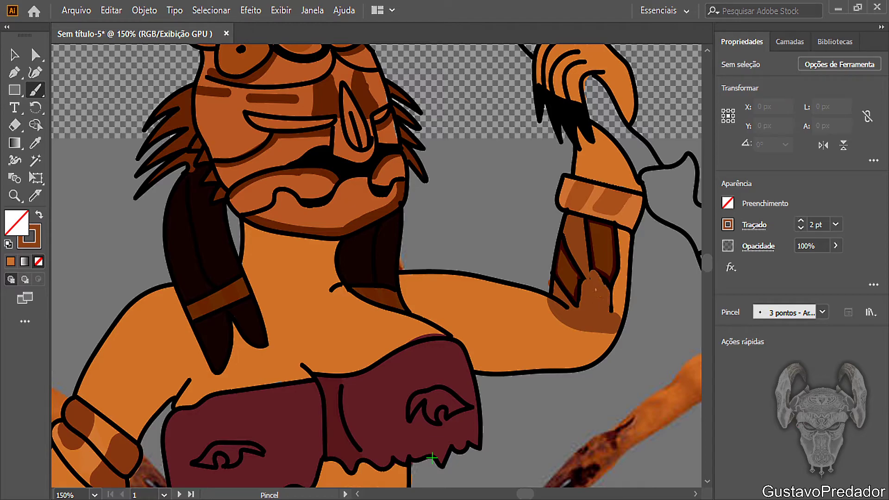
pyautogui.hotkey('ctrl', 'z')
pyautogui.moveTo(618, 313); pyautogui.dragTo(617, 286)
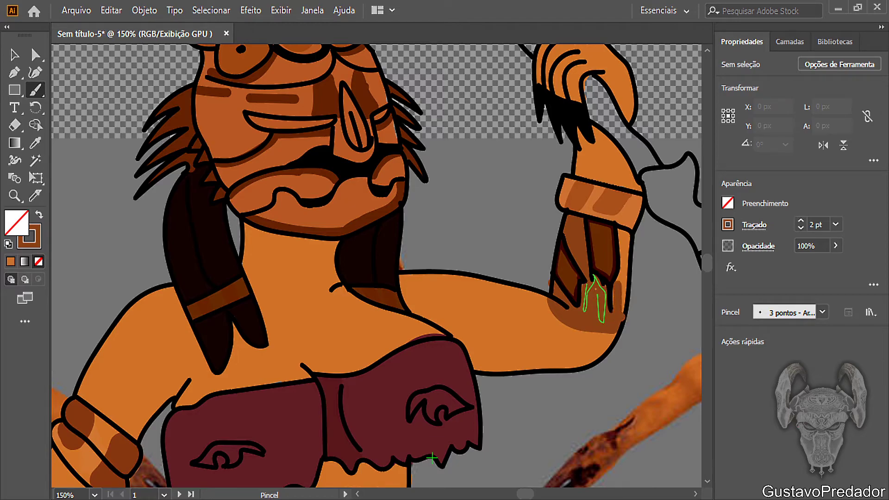
pyautogui.hotkey('ctrl', 'z')
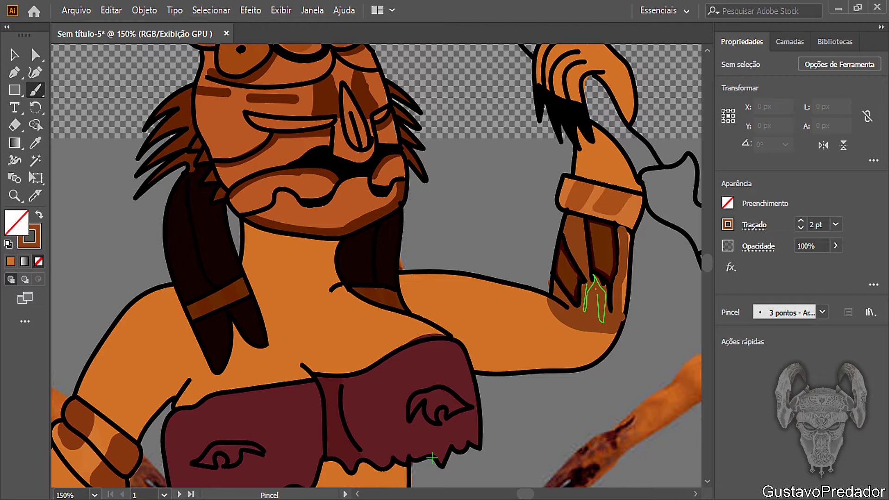
pyautogui.hotkey('ctrl', 'z')
pyautogui.hotkey('ctrl', 'z')
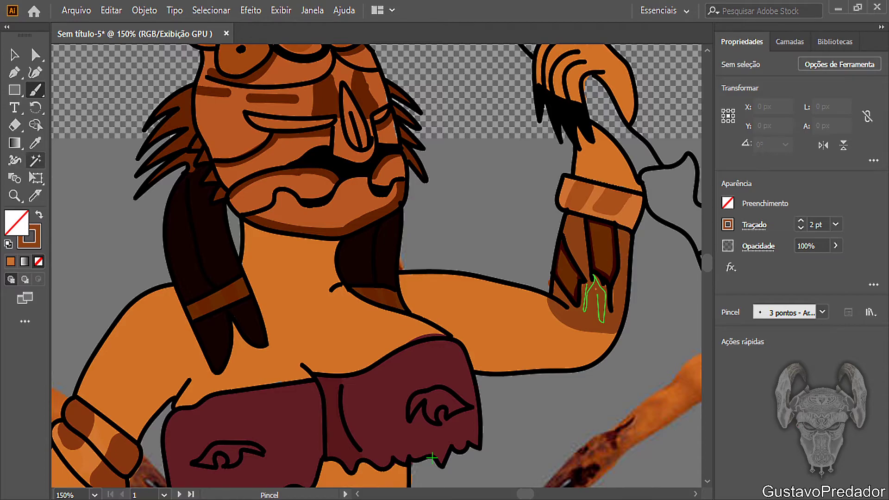
# Step: Examine the reference sprite's legs beside the drawing's unfinished thighs below the skirt
pyautogui.press('z')
pyautogui.keyDown('alt'); pyautogui.click(297, 254); pyautogui.keyUp('alt')
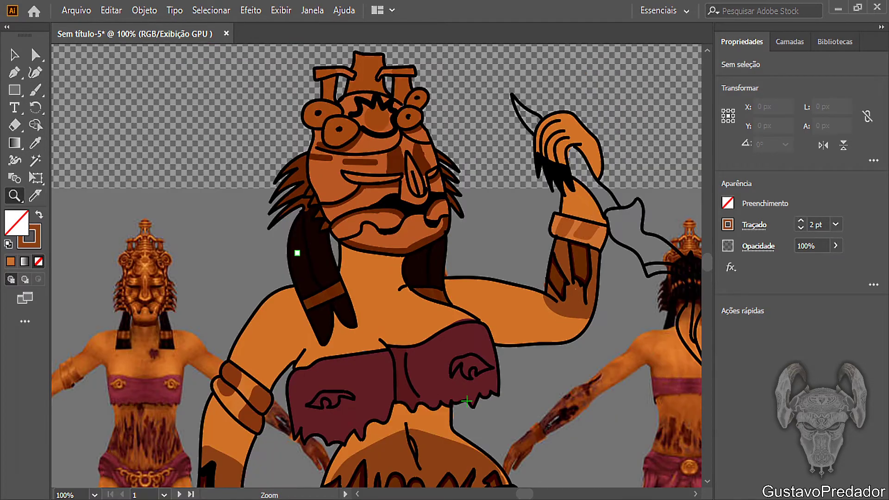
pyautogui.keyDown('alt'); pyautogui.click(296, 254); pyautogui.keyUp('alt')
pyautogui.keyDown('alt'); pyautogui.click(297, 254); pyautogui.keyUp('alt')
pyautogui.scroll(-4, 297, 254)
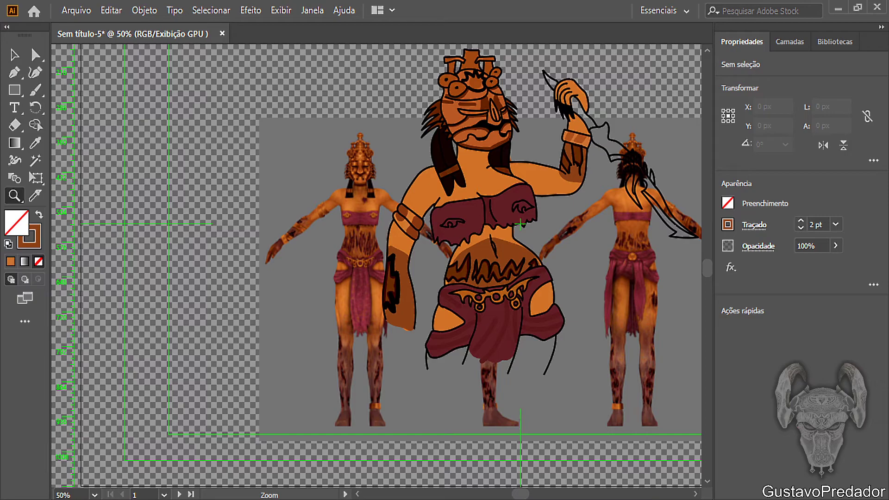
pyautogui.click(408, 351)
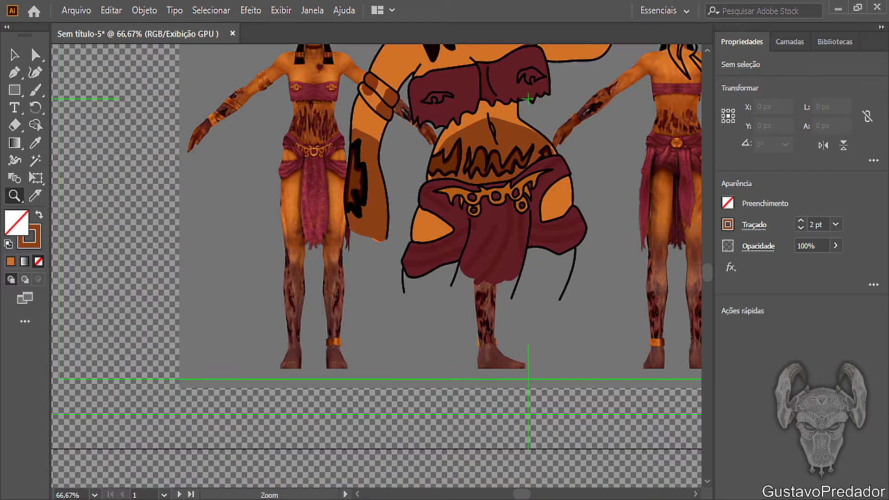
pyautogui.scroll(1, 368, 255)
pyautogui.click(368, 255)
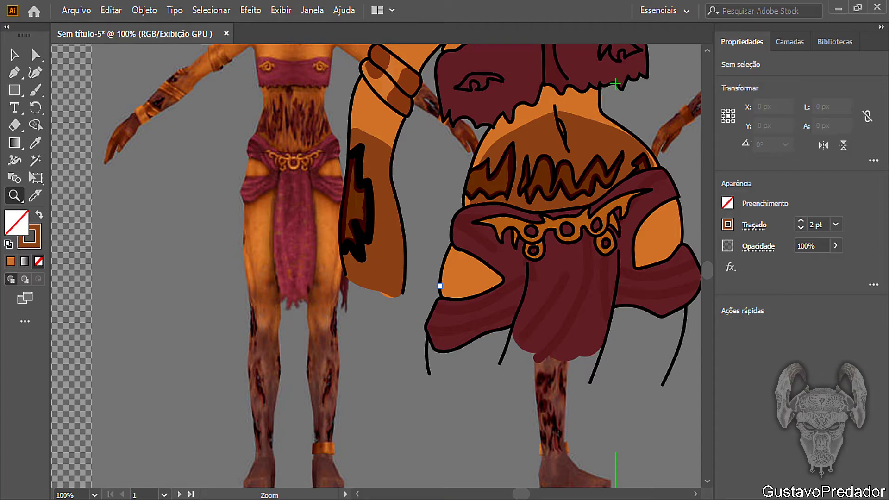
# Step: Make Camada 1 the active layer and set the Paintbrush to the default black stroke with no fill
pyautogui.scroll(3, 440, 286)
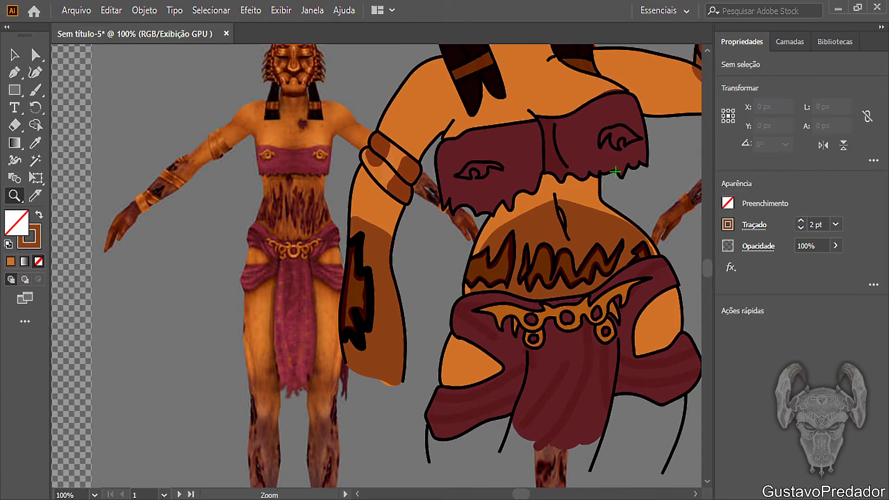
pyautogui.scroll(5, 382, 266)
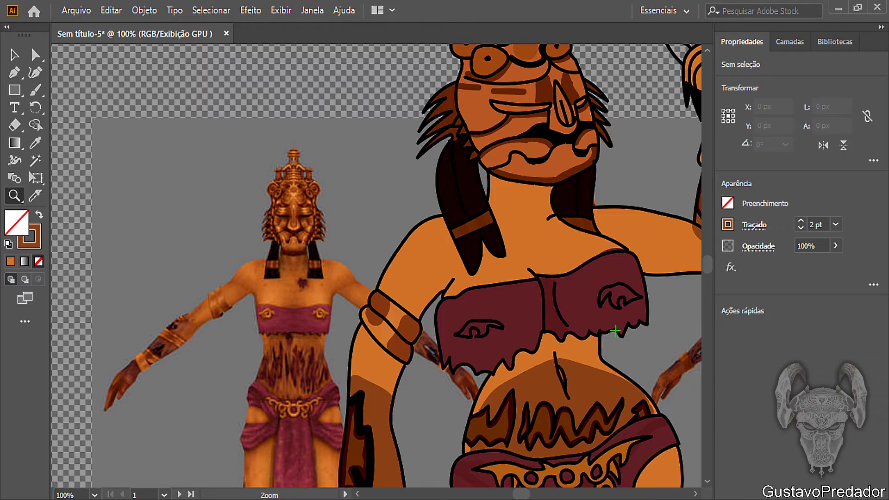
pyautogui.scroll(-2, 397, 266)
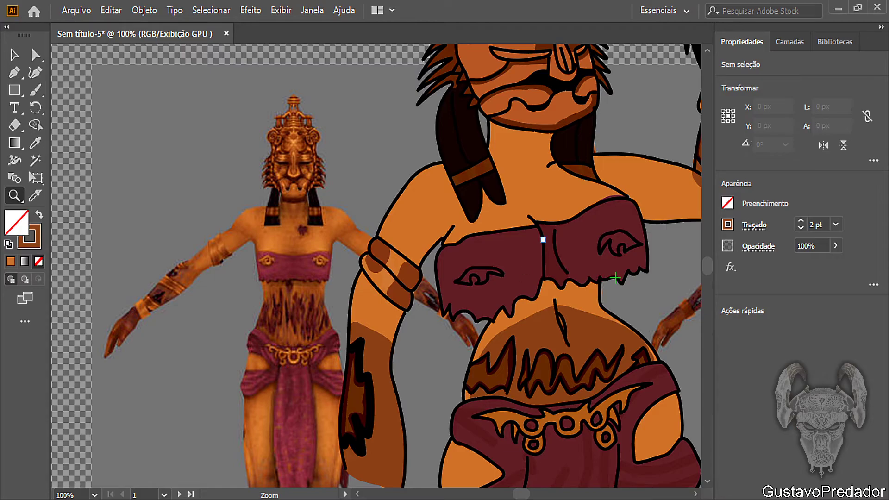
pyautogui.click(790, 41)
pyautogui.click(815, 63)
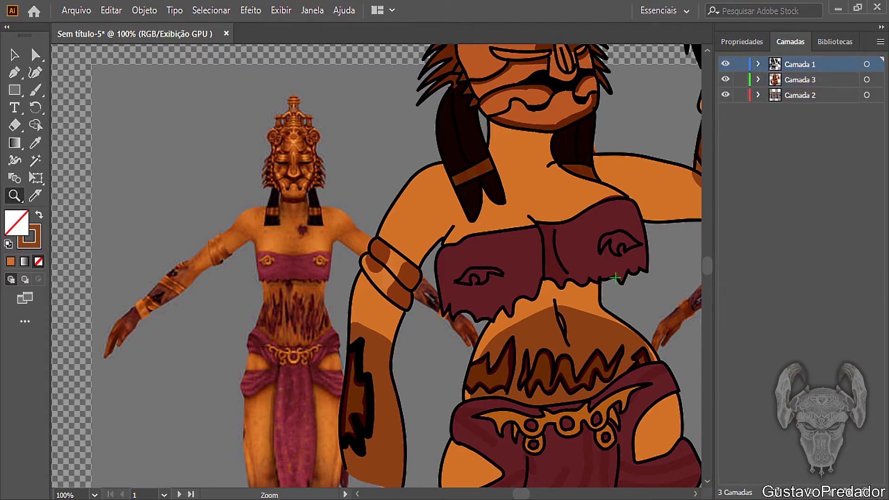
pyautogui.scroll(-3, 449, 161)
pyautogui.press('b')
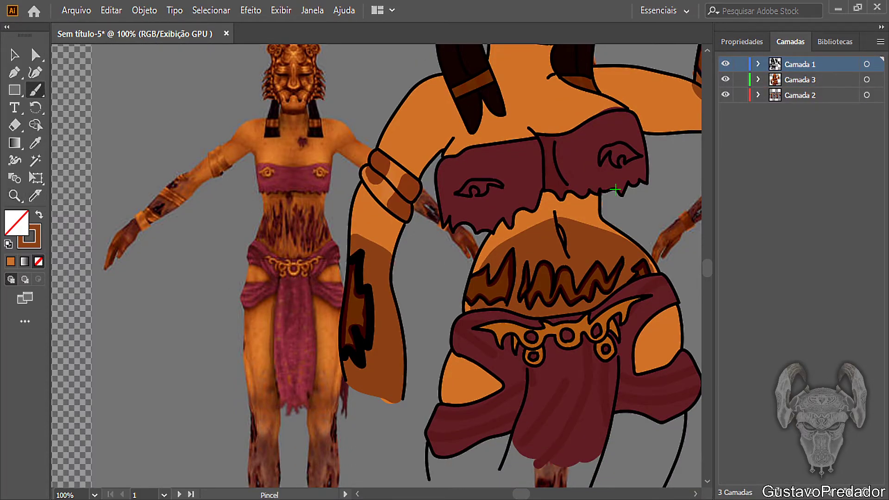
pyautogui.press('x')
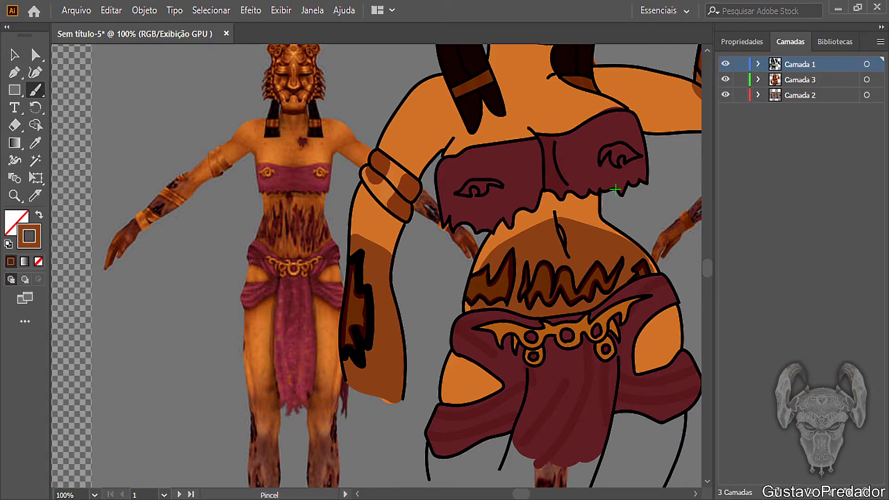
pyautogui.press('d')
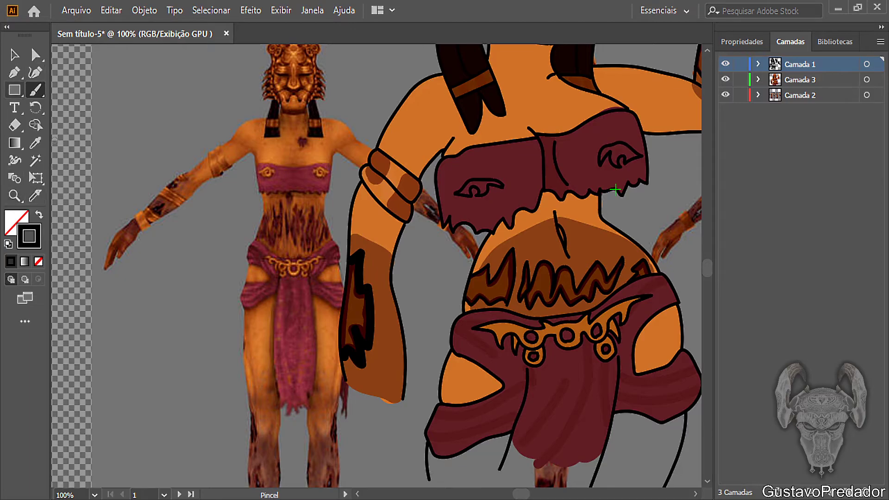
pyautogui.click(345, 377)
pyautogui.hotkey('ctrl', 'z')
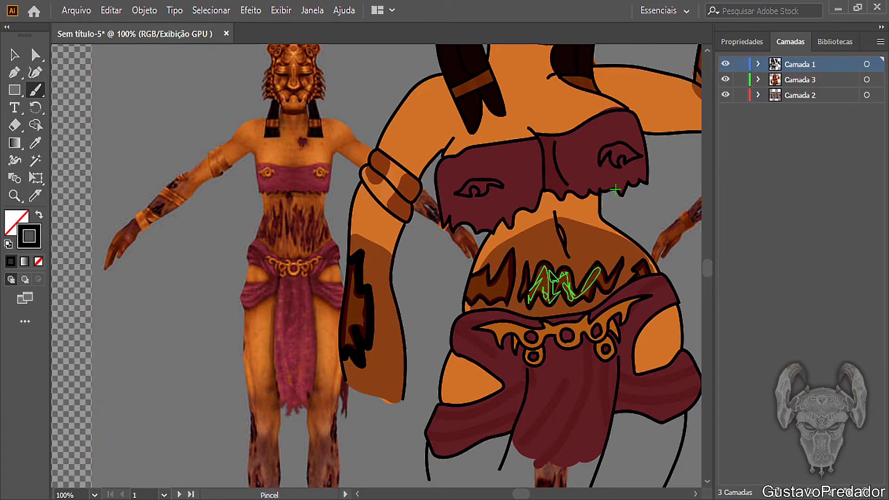
# Step: Set the black brush stroke weight to 1 pt, undoing the test stroke at the lowered arm's wrist
pyautogui.click(741, 41)
pyautogui.click(801, 221)
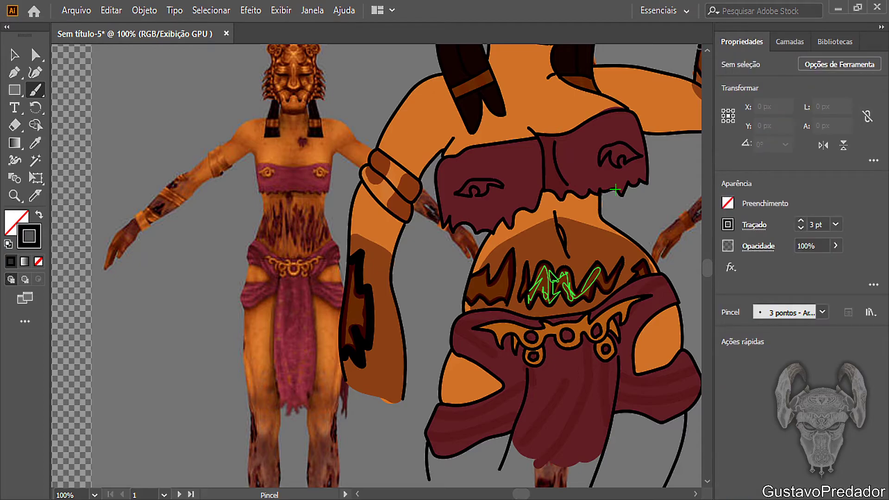
pyautogui.moveTo(346, 379); pyautogui.dragTo(354, 421)
pyautogui.hotkey('ctrl', 'z')
pyautogui.hotkey('ctrl', 'z')
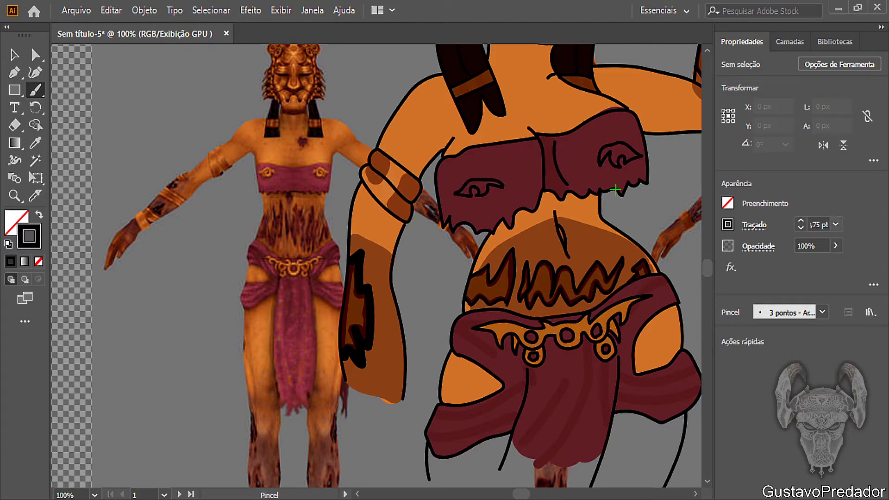
pyautogui.press(']')
# Step: Try to outline the wrist and a hand with pointed fingers below the lowered forearm in 1 pt black
pyautogui.moveTo(345, 383); pyautogui.dragTo(358, 422)
pyautogui.moveTo(402, 401); pyautogui.dragTo(397, 420)
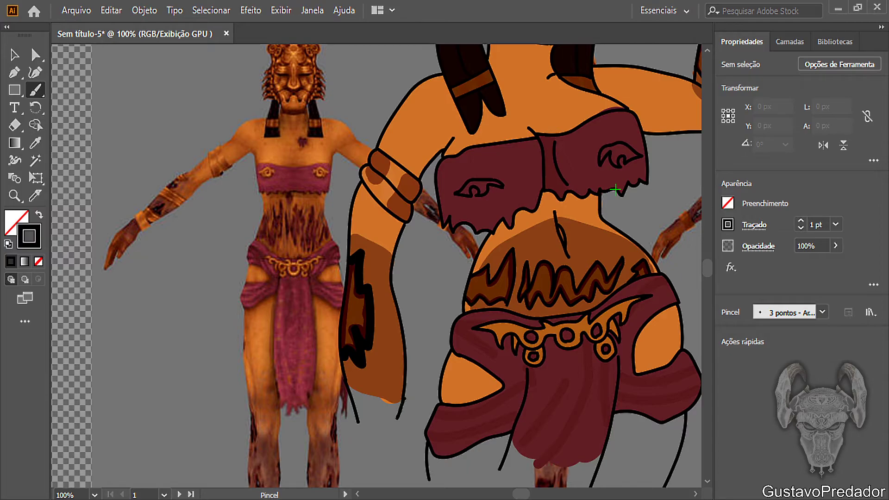
pyautogui.hotkey('ctrl', 'z')
pyautogui.hotkey('ctrl', 'z')
pyautogui.moveTo(403, 398)
pyautogui.mouseDown()
pyautogui.moveTo(408, 486)
pyautogui.moveTo(382, 436)
pyautogui.moveTo(381, 481)
pyautogui.moveTo(373, 481)
pyautogui.moveTo(364, 437)
pyautogui.moveTo(362, 483)
pyautogui.moveTo(364, 436)
pyautogui.moveTo(354, 460)
pyautogui.moveTo(351, 438)
pyautogui.moveTo(347, 472)
pyautogui.moveTo(342, 440)
pyautogui.moveTo(337, 461)
pyautogui.moveTo(329, 444)
pyautogui.moveTo(329, 465)
pyautogui.moveTo(344, 377)
pyautogui.mouseUp()
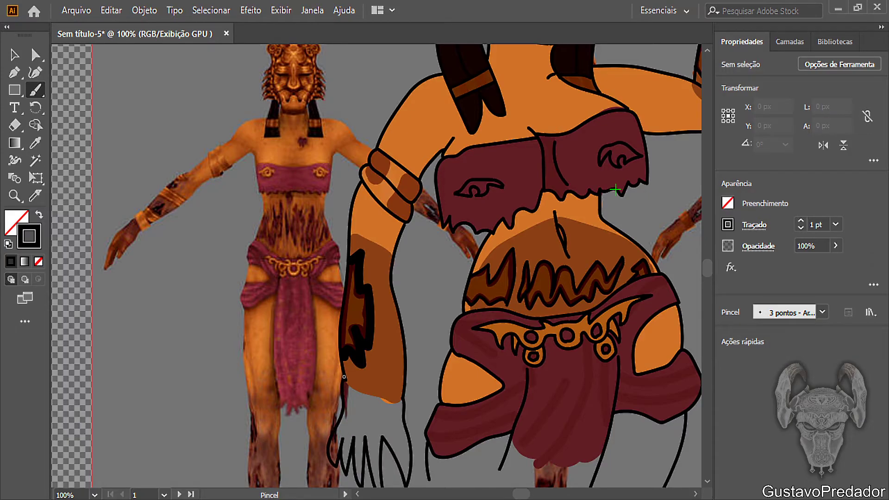
pyautogui.moveTo(615, 190); pyautogui.dragTo(615, 225)
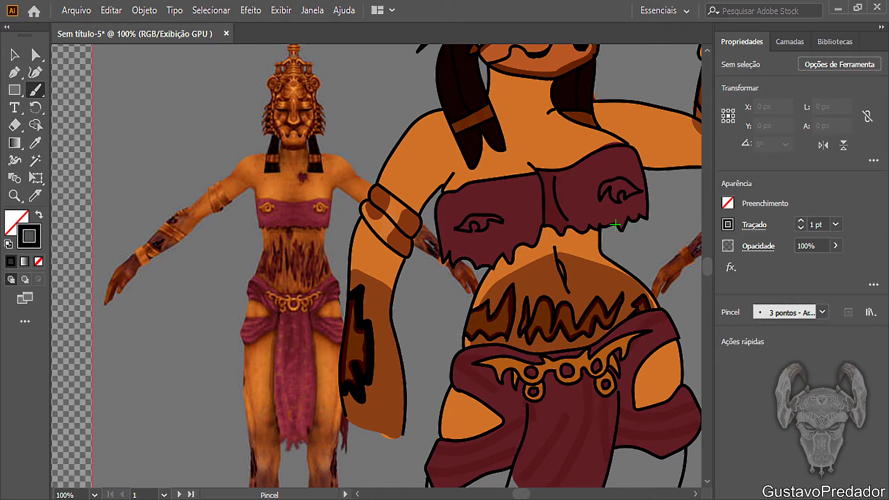
pyautogui.moveTo(615, 225); pyautogui.dragTo(583, 172)
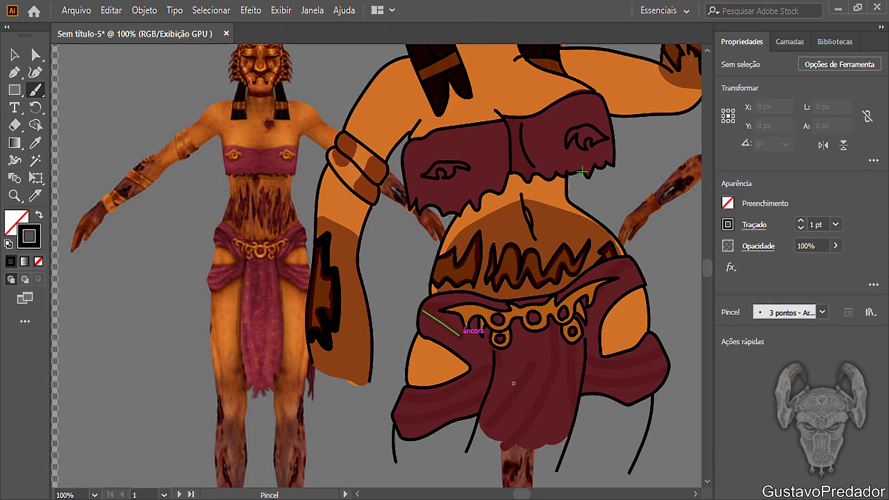
# Step: Outline a flowing cloth tail with a jagged end from the waist's near side back to the skirt's lower corner, undoing the strokes that miss
pyautogui.moveTo(415, 331); pyautogui.dragTo(371, 383)
pyautogui.hotkey('ctrl', 'z')
pyautogui.moveTo(419, 305)
pyautogui.mouseDown()
pyautogui.moveTo(363, 355)
pyautogui.moveTo(288, 369)
pyautogui.mouseUp()
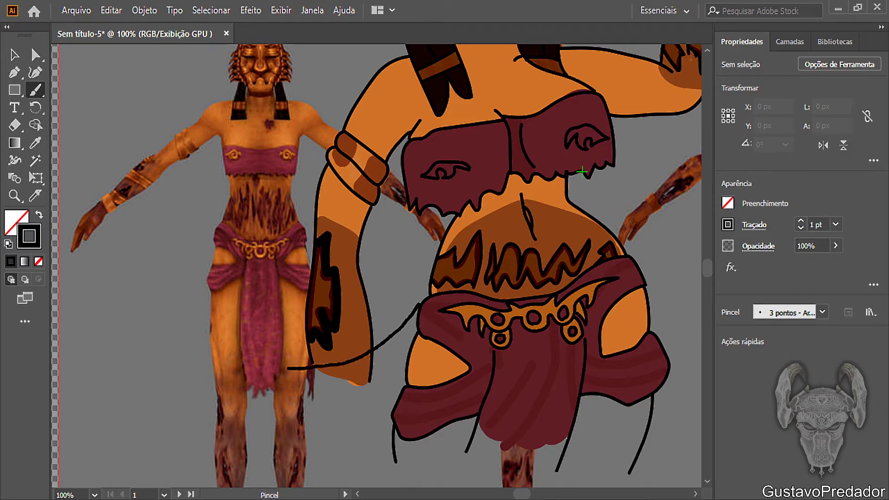
pyautogui.hotkey('ctrl', 'z')
pyautogui.moveTo(430, 293)
pyautogui.mouseDown()
pyautogui.moveTo(313, 360)
pyautogui.moveTo(253, 369)
pyautogui.moveTo(278, 384)
pyautogui.moveTo(244, 419)
pyautogui.moveTo(348, 430)
pyautogui.moveTo(392, 421)
pyautogui.mouseUp()
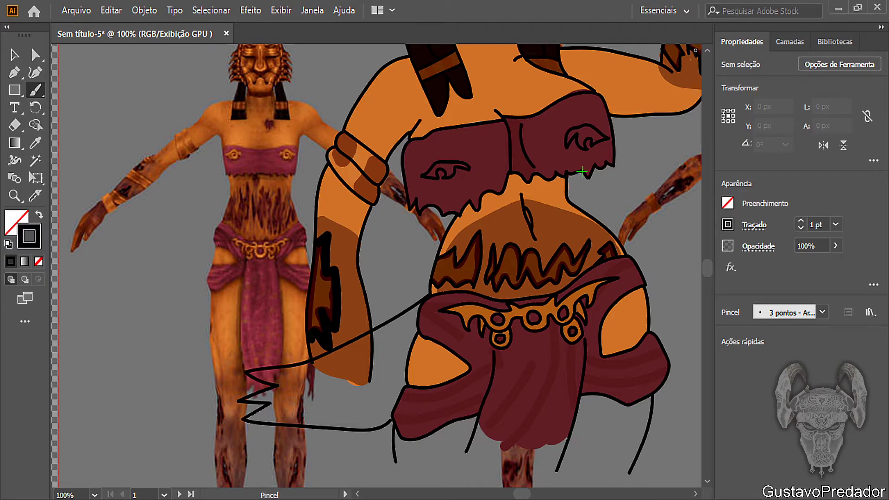
# Step: Sample the skirt's maroon as the brush stroke colour and make Camada 3 the active layer
pyautogui.click(790, 42)
pyautogui.click(800, 80)
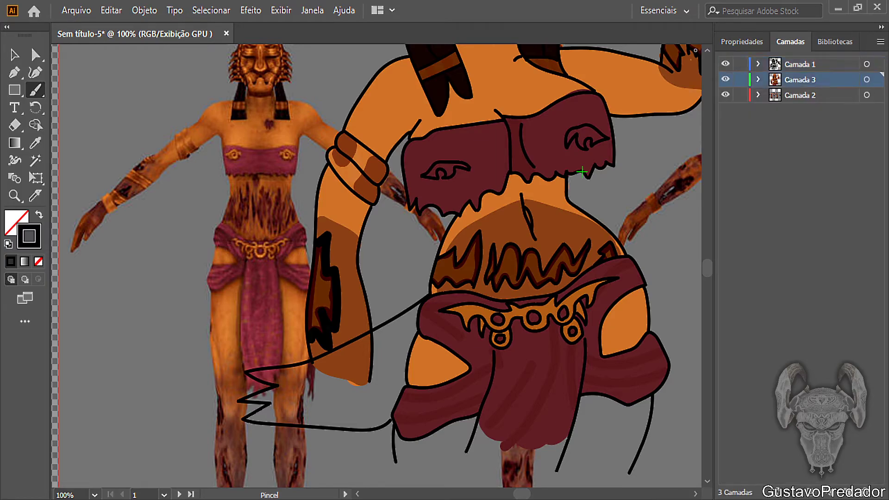
pyautogui.click(801, 64)
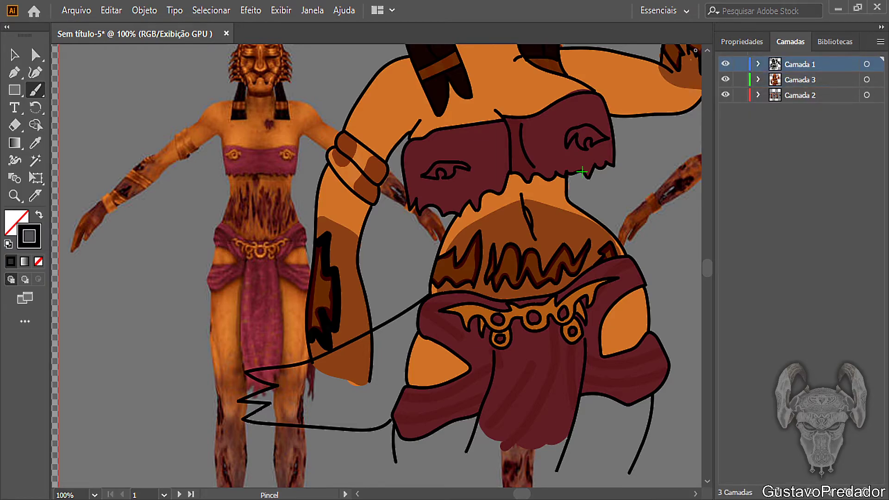
pyautogui.click(36, 143)
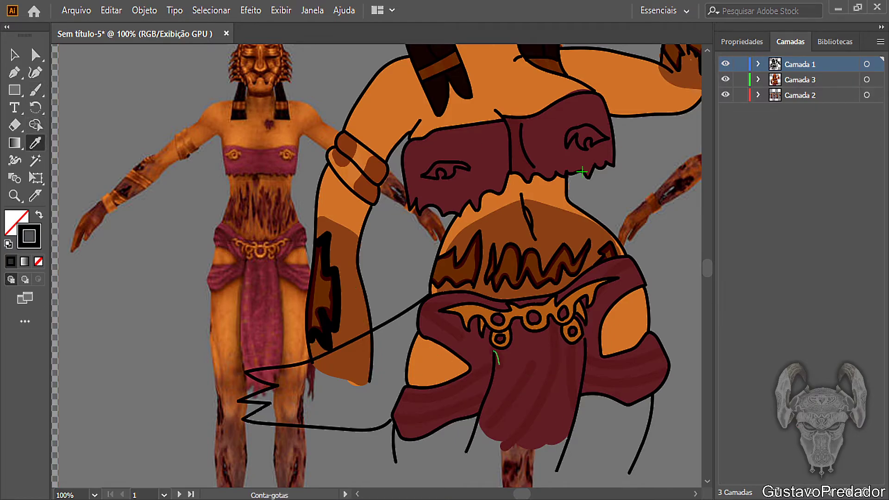
pyautogui.click(496, 357)
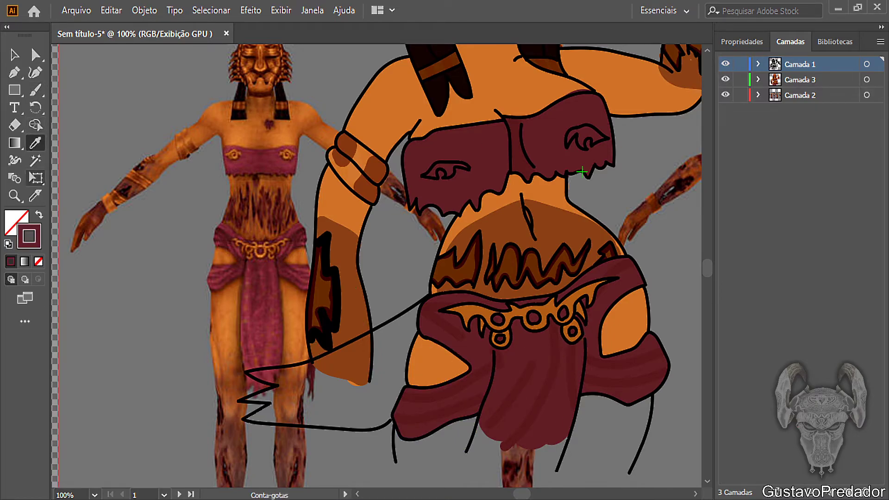
pyautogui.press('b')
pyautogui.click(800, 80)
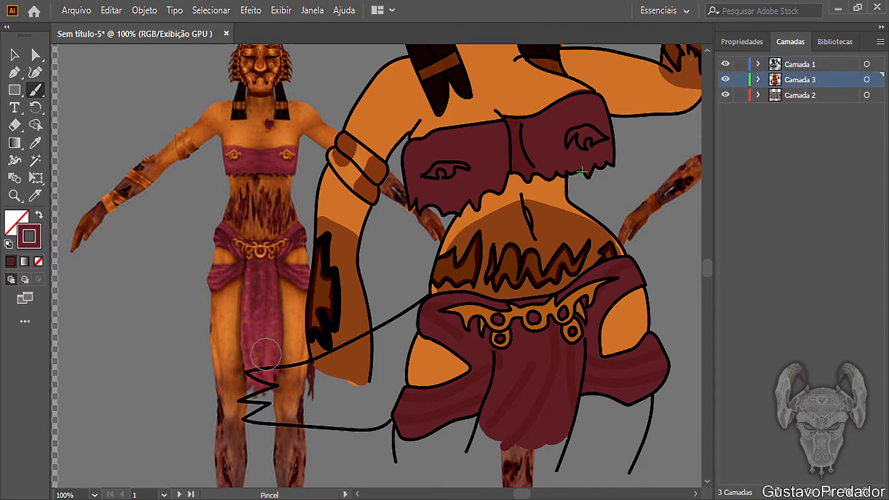
# Step: Paint the cloth tail maroon below the end of the lowered forearm with 11 pt strokes, undoing the stroke that misses
pyautogui.moveTo(333, 376)
pyautogui.mouseDown()
pyautogui.moveTo(307, 379)
pyautogui.moveTo(358, 356)
pyautogui.moveTo(360, 386)
pyautogui.moveTo(354, 375)
pyautogui.moveTo(367, 348)
pyautogui.mouseUp()
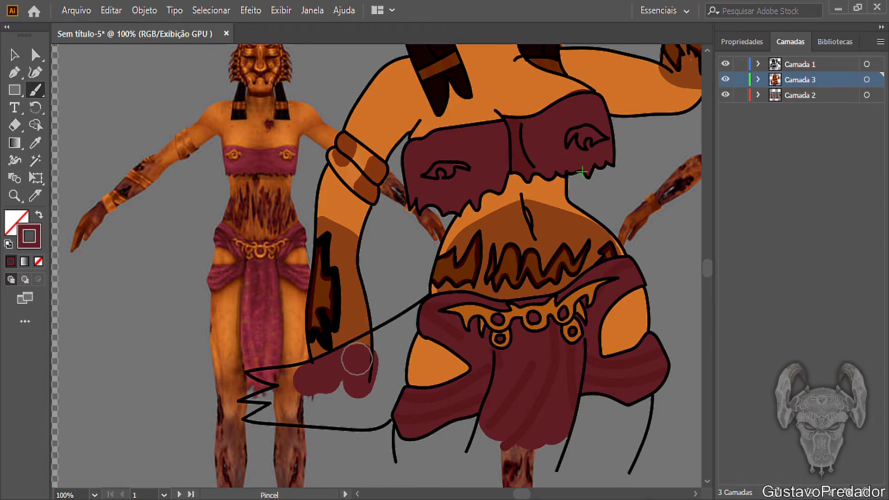
pyautogui.moveTo(355, 359)
pyautogui.mouseDown()
pyautogui.moveTo(379, 353)
pyautogui.moveTo(384, 340)
pyautogui.moveTo(373, 337)
pyautogui.moveTo(389, 345)
pyautogui.moveTo(410, 326)
pyautogui.mouseUp()
pyautogui.hotkey('ctrl', 'z')
pyautogui.hotkey('ctrl', 'z')
# Step: Extend the 11 pt maroon fill along the cloth tail's upper edge toward the hip, undoing the stroke that misses
pyautogui.press('z')
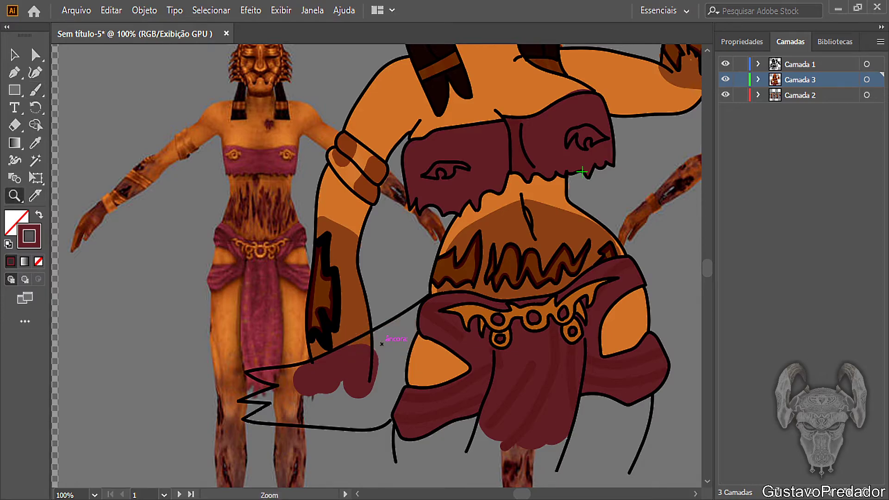
pyautogui.click(351, 395)
pyautogui.scroll(2, 442, 289)
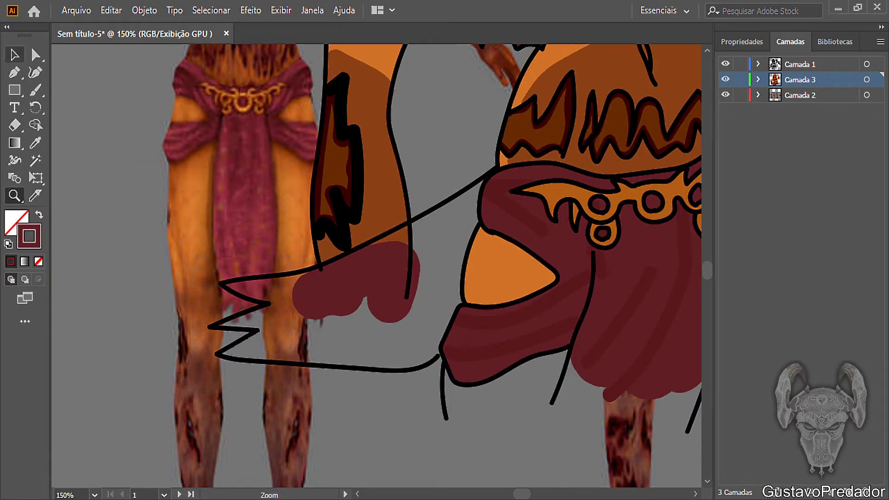
pyautogui.press('b')
pyautogui.moveTo(303, 290)
pyautogui.mouseDown()
pyautogui.moveTo(288, 298)
pyautogui.moveTo(324, 291)
pyautogui.moveTo(419, 234)
pyautogui.moveTo(396, 241)
pyautogui.mouseUp()
pyautogui.hotkey('ctrl', 'z')
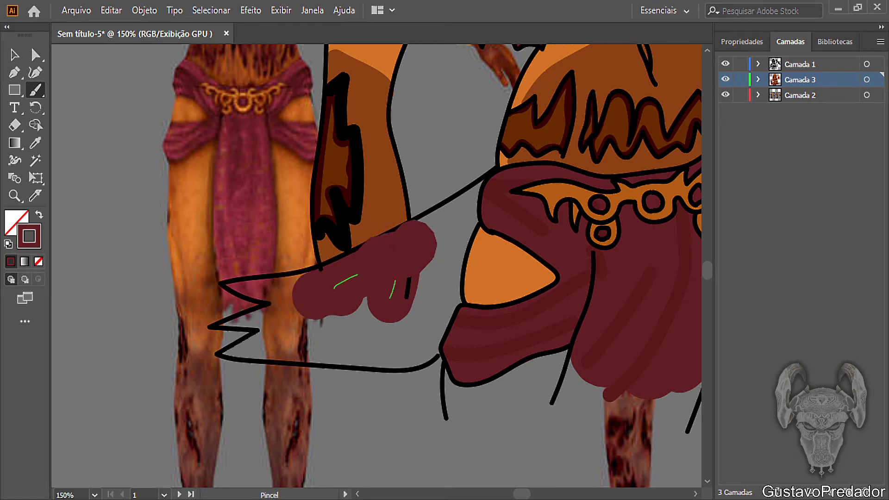
pyautogui.hotkey('ctrl', 'z')
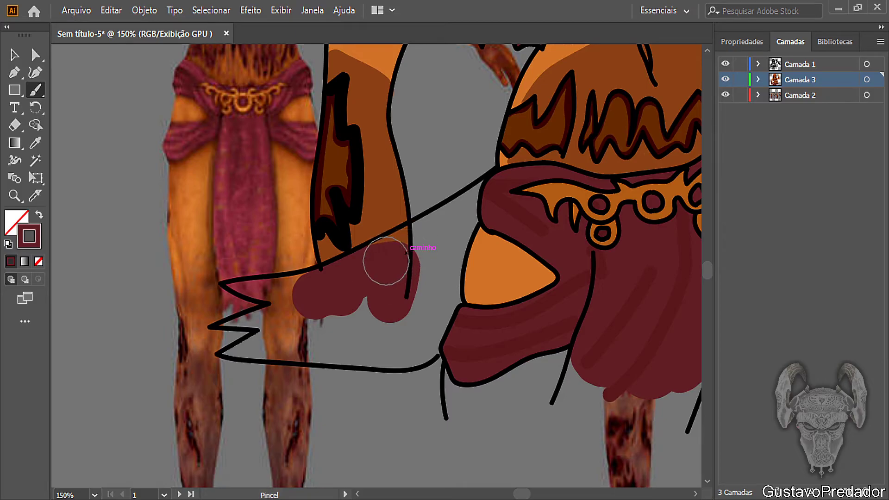
pyautogui.moveTo(406, 252); pyautogui.dragTo(457, 220)
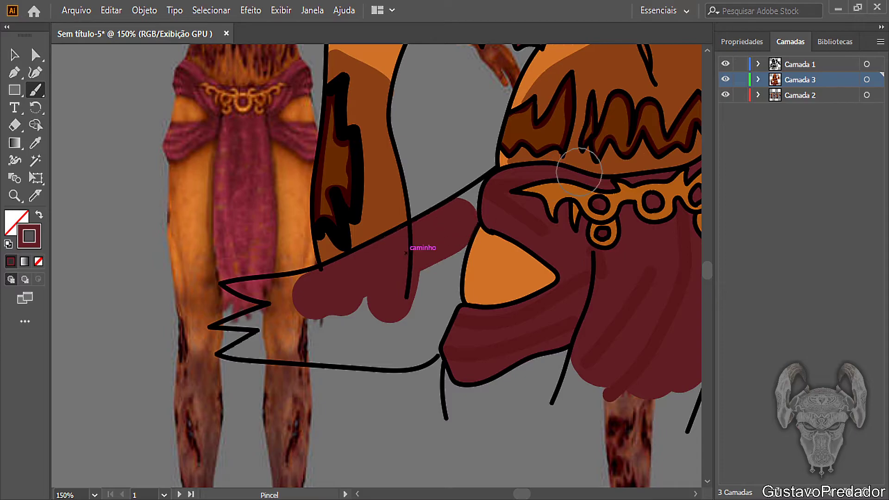
# Step: Reduce the brush to 1 pt and fill the cloth tail's narrow corner at the waist with maroon, undoing the last strokes
pyautogui.click(742, 41)
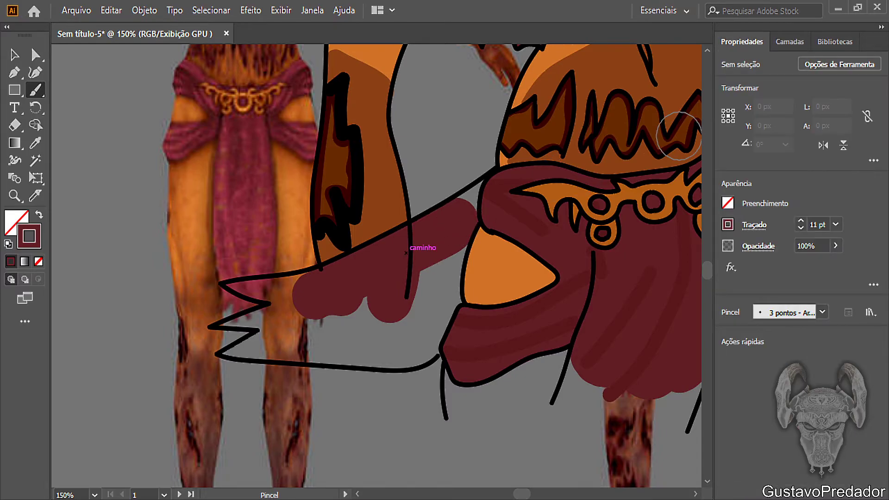
pyautogui.press('[')
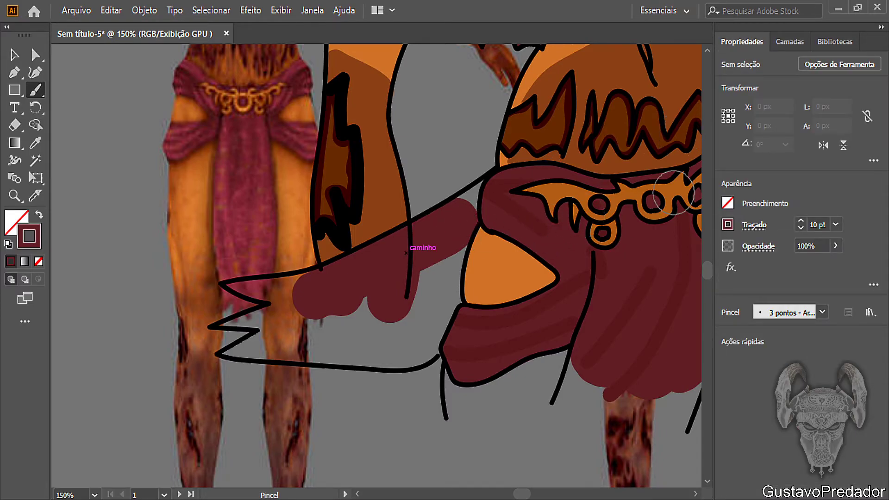
pyautogui.press('[')
pyautogui.press('[')
pyautogui.press('[')
pyautogui.press('[')
pyautogui.press('[')
pyautogui.press('[')
pyautogui.press('[')
pyautogui.press('[')
pyautogui.press('[')
pyautogui.moveTo(484, 180)
pyautogui.mouseDown()
pyautogui.moveTo(456, 196)
pyautogui.moveTo(479, 187)
pyautogui.moveTo(472, 208)
pyautogui.mouseUp()
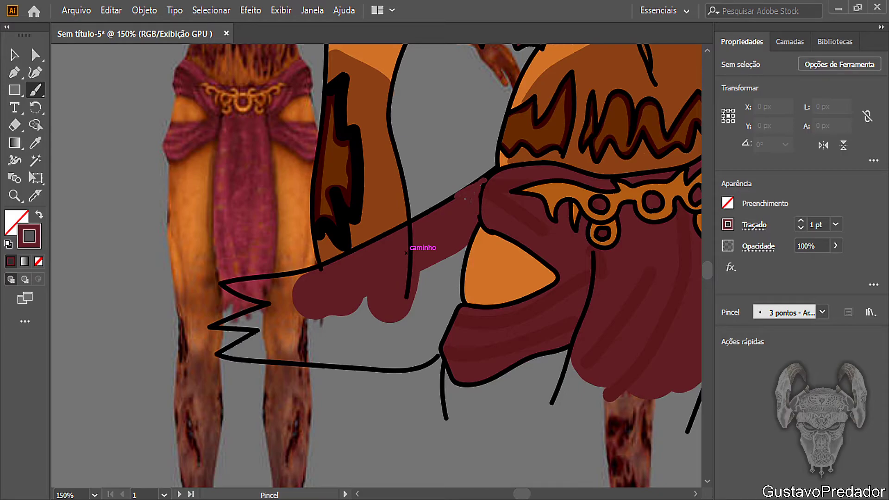
pyautogui.hotkey('ctrl', 'z')
pyautogui.hotkey('ctrl', 'z')
pyautogui.hotkey('ctrl', 'z')
# Step: Paint maroon along the cloth tail's hip side, lower part and upper pointed tip with a 3 pt brush, undoing the stroke that misses
pyautogui.press(']')
pyautogui.press(']')
pyautogui.moveTo(466, 236)
pyautogui.mouseDown()
pyautogui.moveTo(457, 310)
pyautogui.moveTo(426, 354)
pyautogui.moveTo(438, 350)
pyautogui.moveTo(413, 360)
pyautogui.moveTo(322, 349)
pyautogui.moveTo(266, 300)
pyautogui.moveTo(229, 285)
pyautogui.mouseUp()
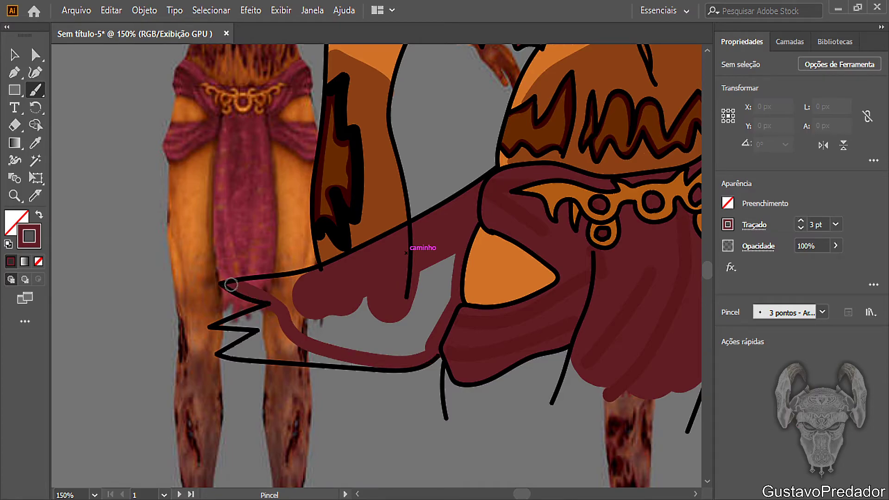
pyautogui.moveTo(249, 283)
pyautogui.mouseDown()
pyautogui.moveTo(295, 290)
pyautogui.moveTo(292, 275)
pyautogui.moveTo(281, 277)
pyautogui.moveTo(303, 294)
pyautogui.mouseUp()
pyautogui.hotkey('ctrl', 'z')
pyautogui.moveTo(248, 283)
pyautogui.mouseDown()
pyautogui.moveTo(299, 276)
pyautogui.moveTo(282, 300)
pyautogui.moveTo(313, 273)
pyautogui.moveTo(296, 280)
pyautogui.mouseUp()
# Step: Fill the cloth tail's remaining interior and the strip along its lower edge with 5 pt maroon strokes
pyautogui.press(']')
pyautogui.press(']')
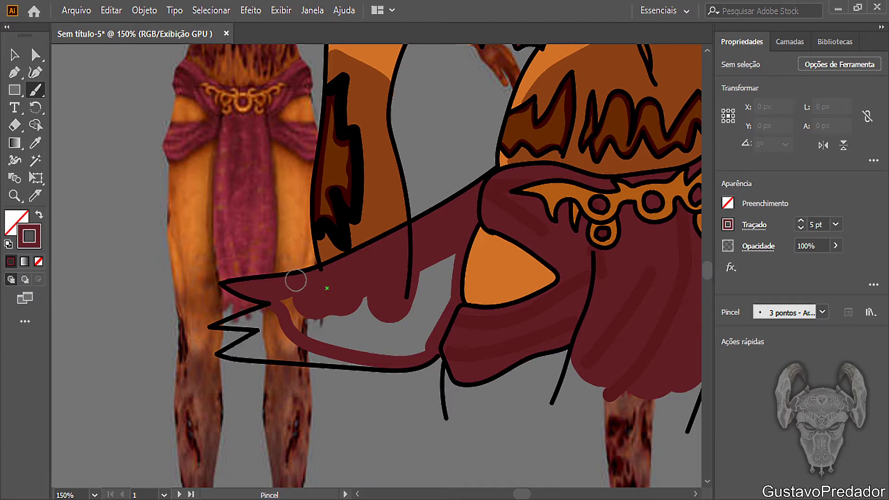
pyautogui.moveTo(291, 299)
pyautogui.mouseDown()
pyautogui.moveTo(306, 328)
pyautogui.moveTo(352, 341)
pyautogui.moveTo(369, 311)
pyautogui.moveTo(316, 323)
pyautogui.moveTo(366, 300)
pyautogui.mouseUp()
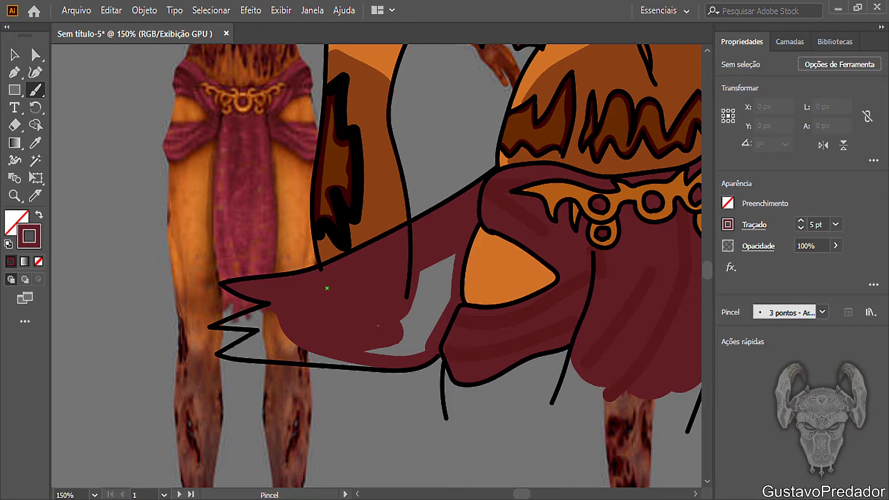
pyautogui.moveTo(378, 352)
pyautogui.mouseDown()
pyautogui.moveTo(416, 349)
pyautogui.moveTo(429, 329)
pyautogui.moveTo(406, 312)
pyautogui.moveTo(420, 273)
pyautogui.moveTo(441, 261)
pyautogui.moveTo(444, 302)
pyautogui.mouseUp()
pyautogui.moveTo(437, 267)
pyautogui.mouseDown()
pyautogui.moveTo(430, 314)
pyautogui.moveTo(423, 280)
pyautogui.mouseUp()
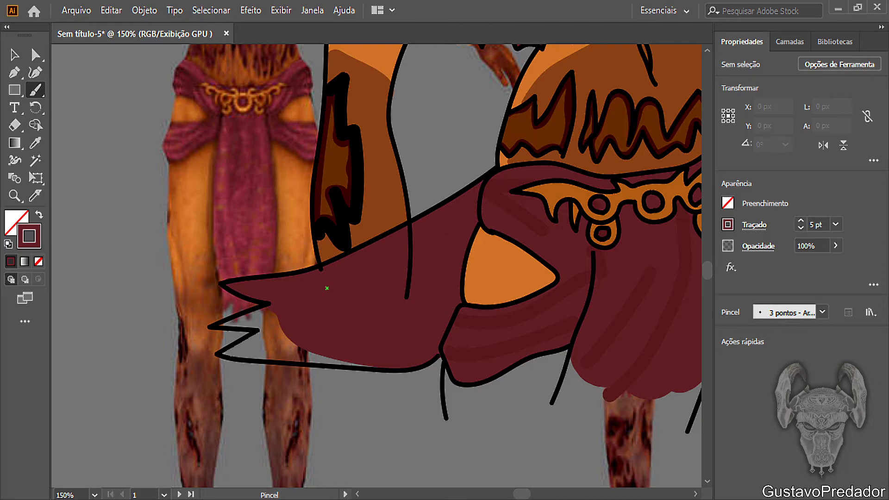
pyautogui.moveTo(373, 356)
pyautogui.mouseDown()
pyautogui.moveTo(271, 347)
pyautogui.moveTo(241, 353)
pyautogui.moveTo(278, 335)
pyautogui.mouseUp()
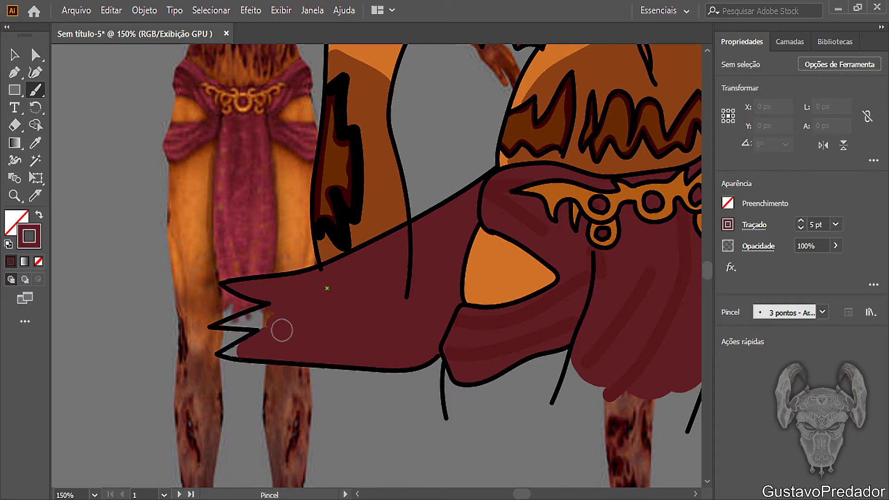
# Step: Fill the cloth tail's lower edge and torn pointed tips with maroon, reducing the brush to 2 pt and undoing missed strokes
pyautogui.hotkey('ctrl', 'z')
pyautogui.moveTo(368, 359)
pyautogui.mouseDown()
pyautogui.moveTo(327, 363)
pyautogui.moveTo(289, 347)
pyautogui.moveTo(235, 350)
pyautogui.moveTo(281, 332)
pyautogui.moveTo(257, 327)
pyautogui.mouseUp()
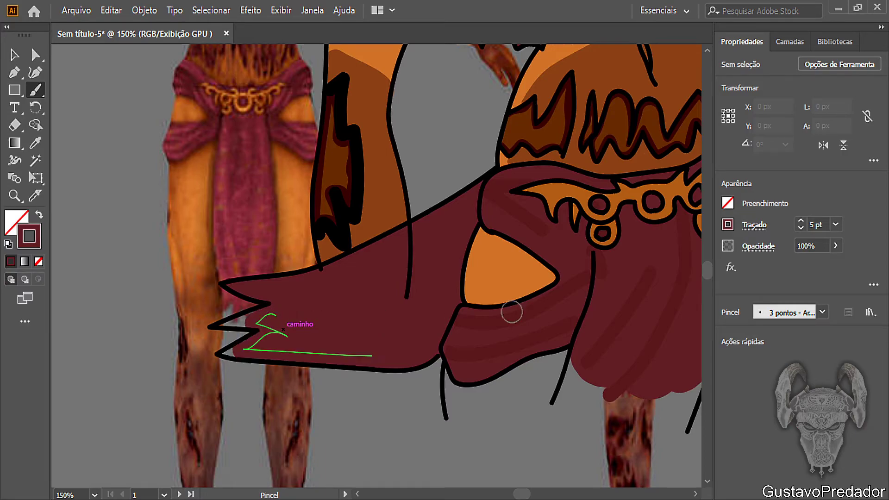
pyautogui.press('[')
pyautogui.press('[')
pyautogui.moveTo(212, 329); pyautogui.dragTo(232, 319)
pyautogui.press('[')
pyautogui.moveTo(222, 326); pyautogui.dragTo(240, 324)
pyautogui.hotkey('ctrl', 'z')
pyautogui.moveTo(221, 325); pyautogui.dragTo(246, 326)
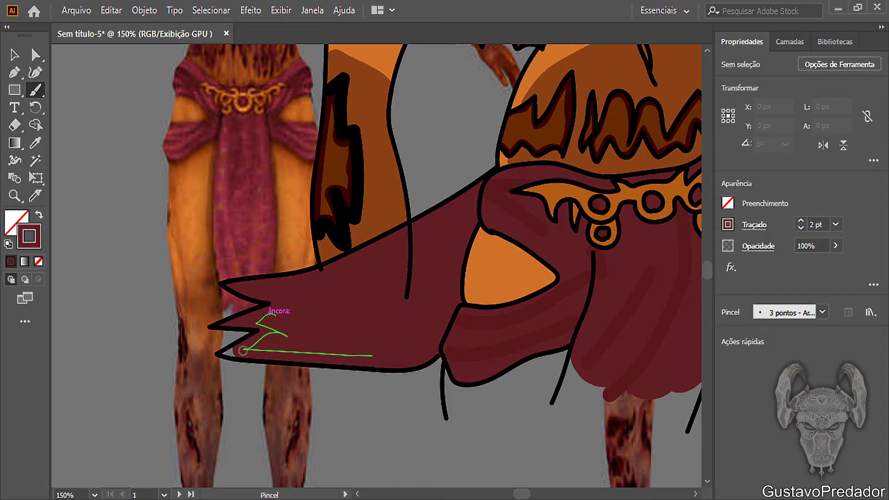
pyautogui.moveTo(224, 355); pyautogui.dragTo(237, 351)
# Step: Sample the darker maroon from the waist folds and paint 3 pt fold shading along the cloth tail, undoing missed strokes
pyautogui.press('i')
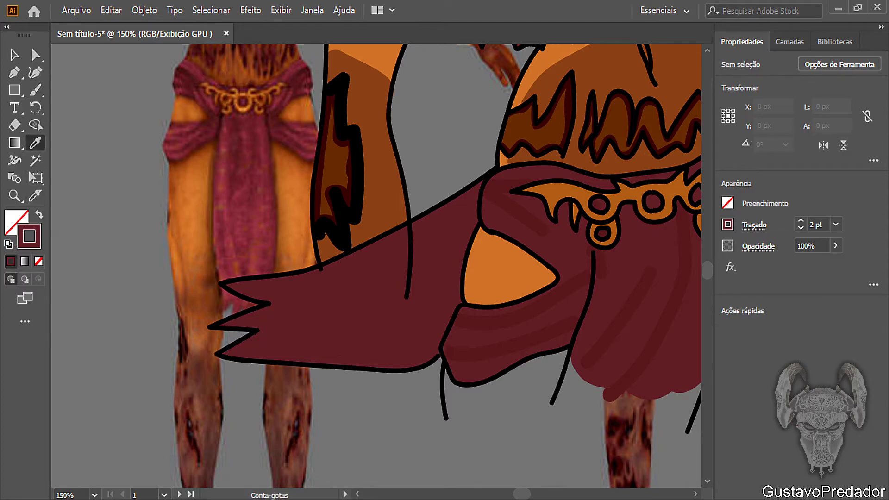
pyautogui.click(530, 213)
pyautogui.press('b')
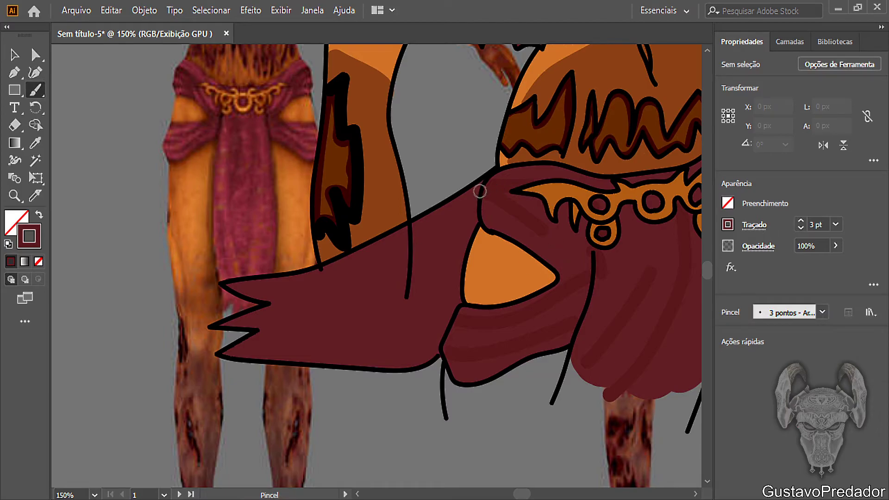
pyautogui.moveTo(409, 227); pyautogui.dragTo(411, 243)
pyautogui.moveTo(356, 305); pyautogui.dragTo(434, 265)
pyautogui.hotkey('ctrl', 'z')
pyautogui.moveTo(475, 225); pyautogui.dragTo(470, 232)
pyautogui.moveTo(409, 283); pyautogui.dragTo(354, 309)
pyautogui.hotkey('ctrl', 'z')
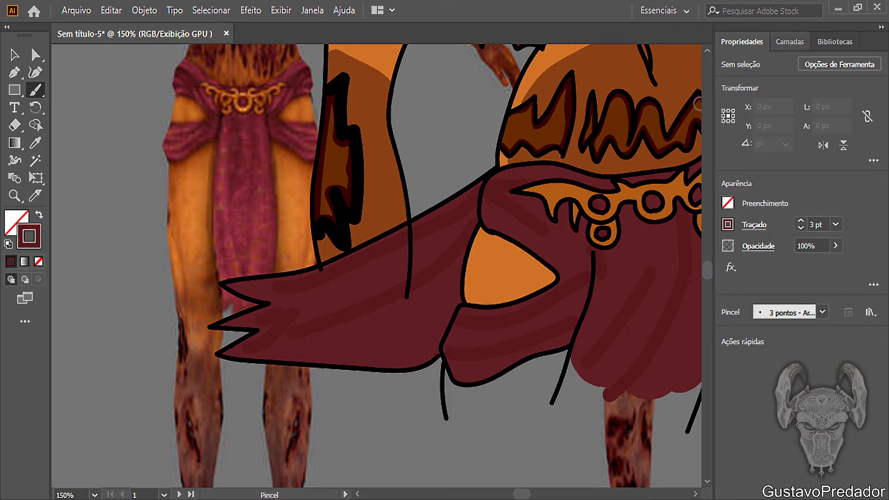
# Step: Erase the black arm outline where it overlaps the cloth tail on layer Camada 1
pyautogui.click(790, 42)
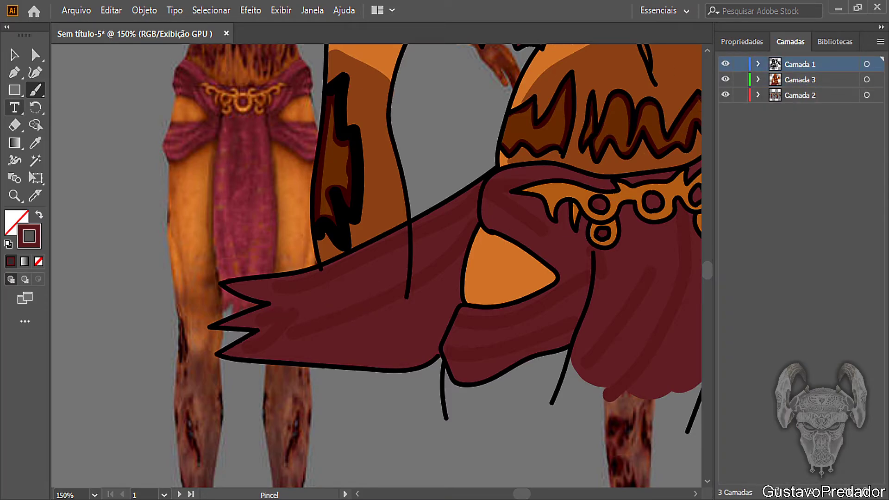
pyautogui.click(35, 142)
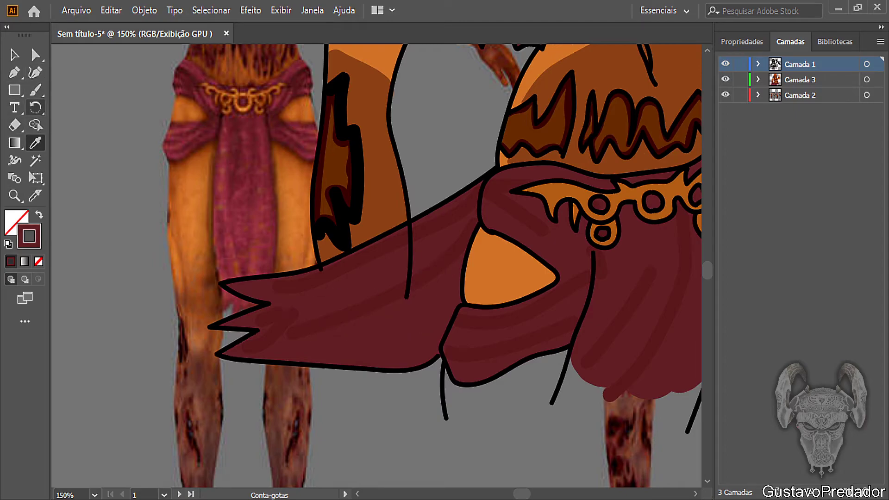
pyautogui.click(35, 90)
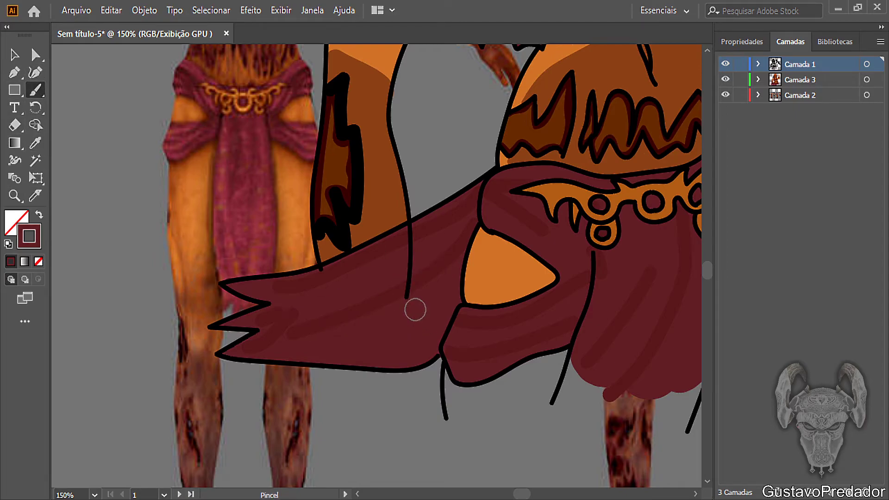
pyautogui.click(15, 125)
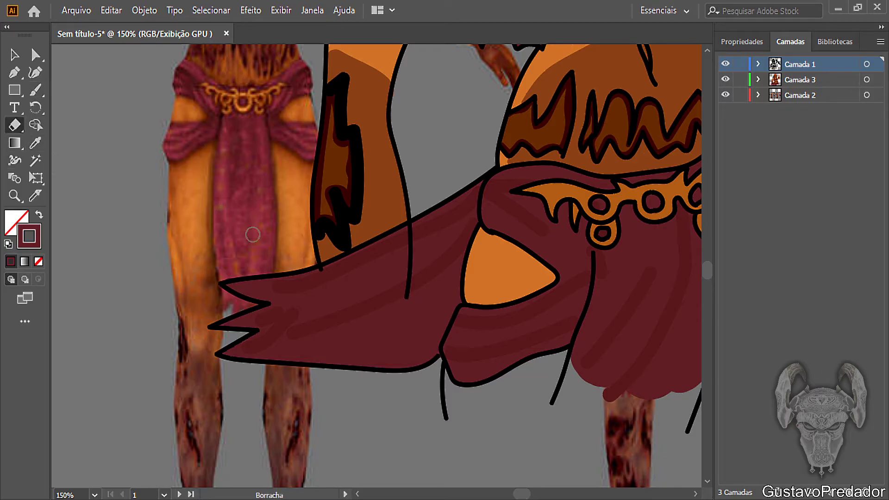
pyautogui.moveTo(409, 284)
pyautogui.mouseDown()
pyautogui.moveTo(420, 255)
pyautogui.moveTo(400, 308)
pyautogui.moveTo(416, 280)
pyautogui.moveTo(412, 230)
pyautogui.mouseUp()
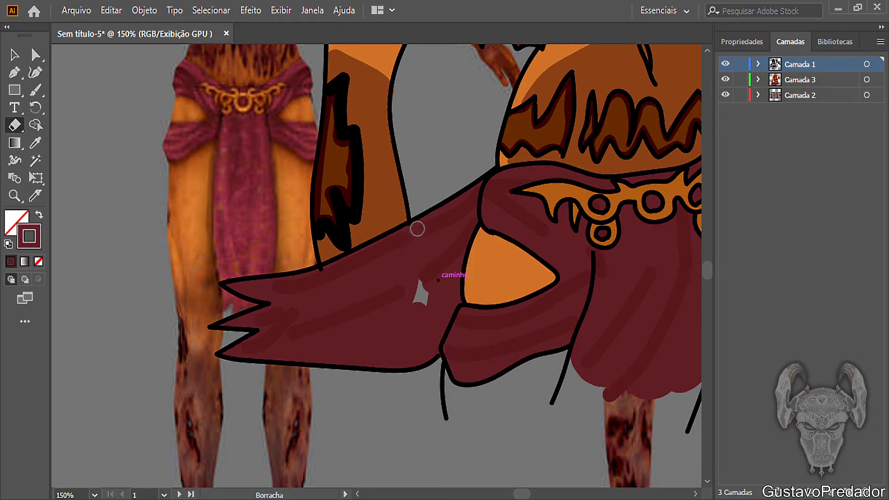
pyautogui.moveTo(417, 229); pyautogui.dragTo(412, 230)
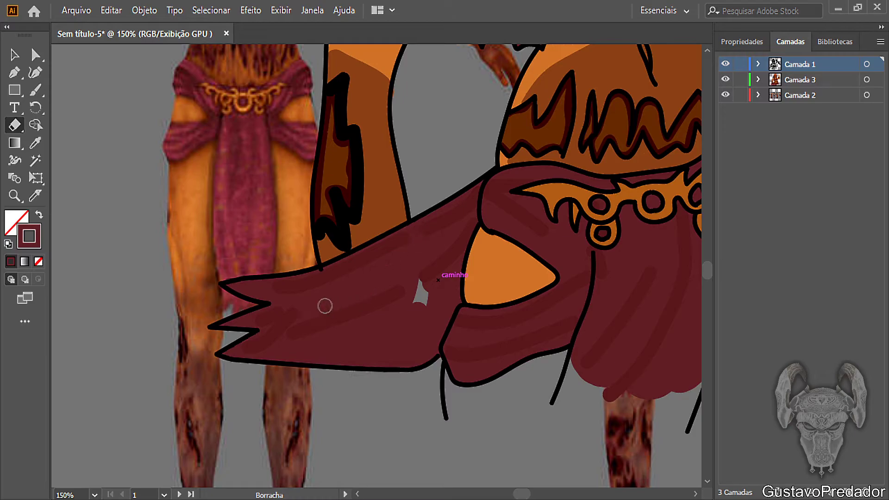
pyautogui.moveTo(335, 280); pyautogui.dragTo(323, 276)
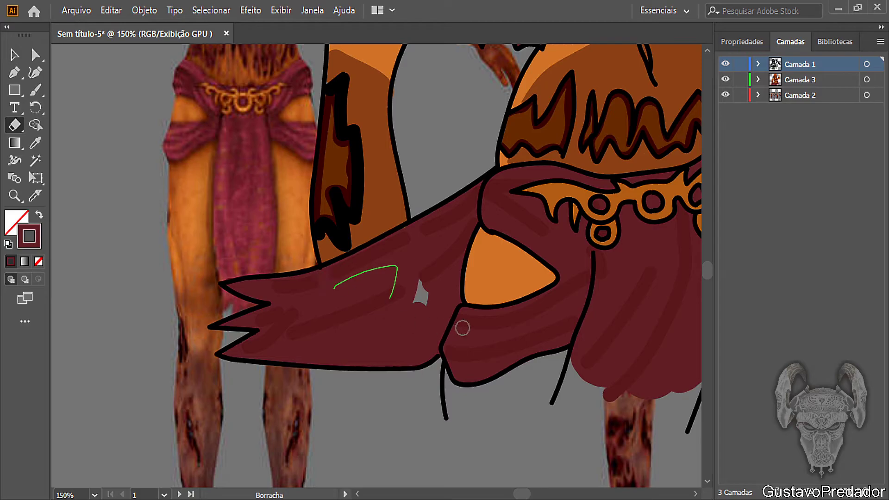
# Step: Repaint the erased gap in the cloth tail with maroon on layer Camada 3 and restore its darker fold shading
pyautogui.click(806, 80)
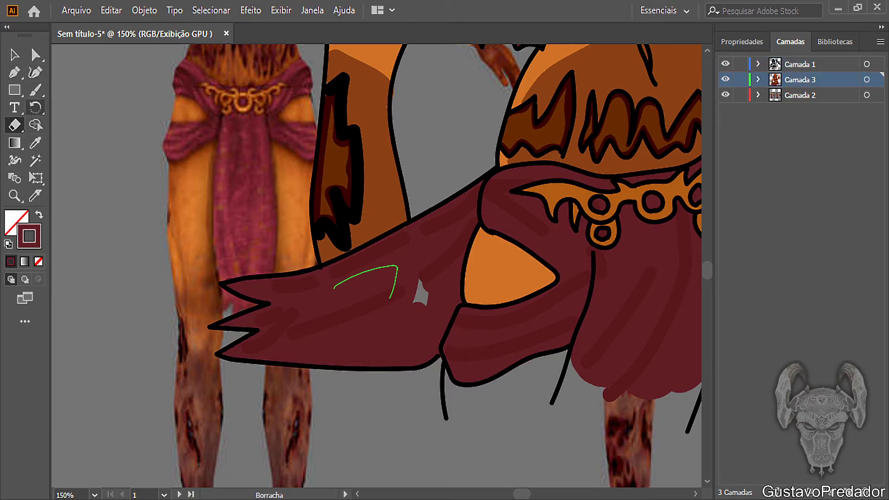
pyautogui.click(35, 142)
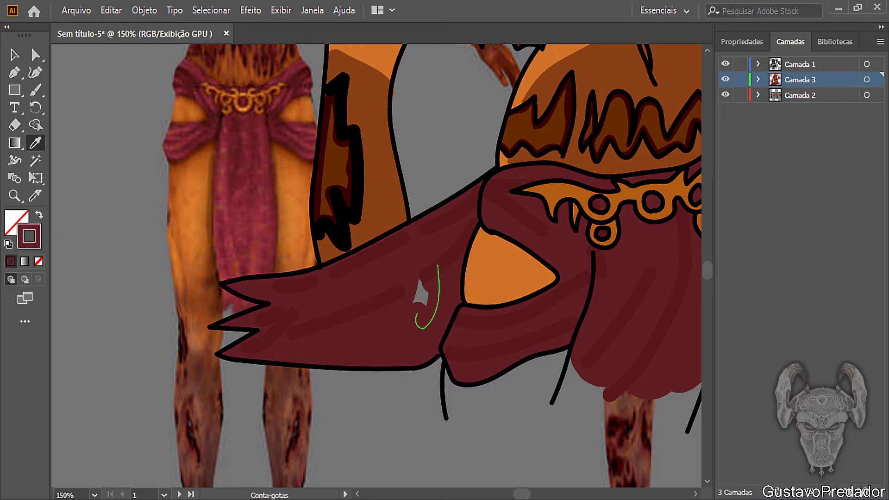
pyautogui.press('b')
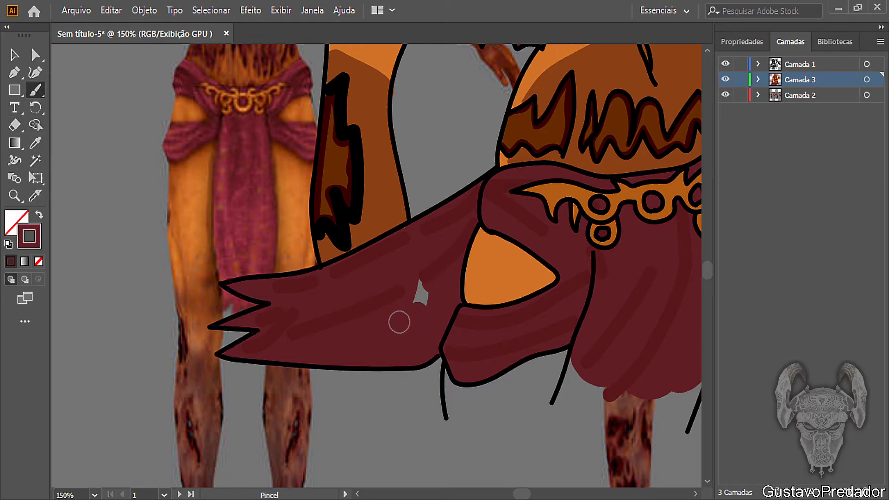
pyautogui.moveTo(419, 285); pyautogui.dragTo(423, 297)
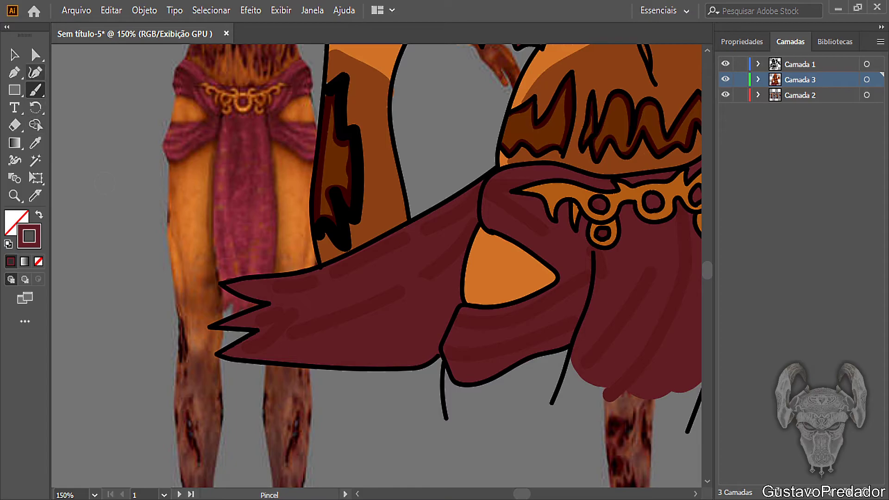
pyautogui.press('i')
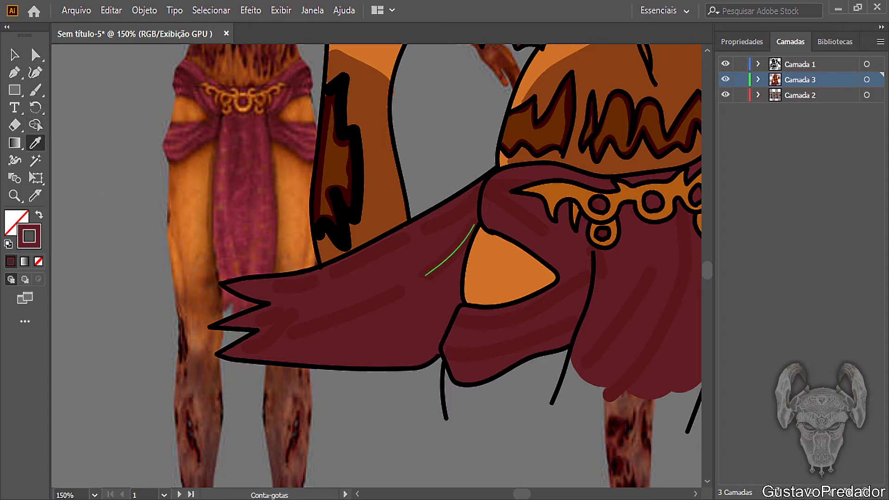
pyautogui.hotkey('shift', 'e')
pyautogui.press('b')
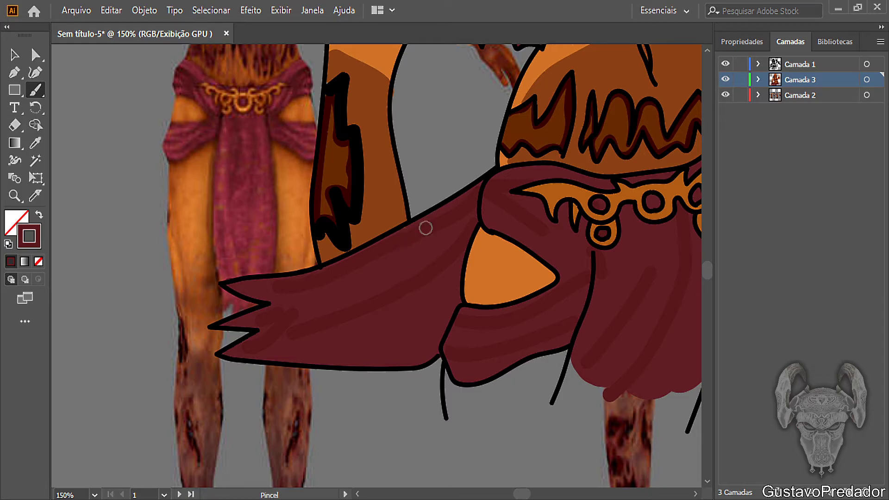
# Step: Review the whole figure at 50%, and examine the upper body and raised arm with the weapon outline at 100%
pyautogui.press('z')
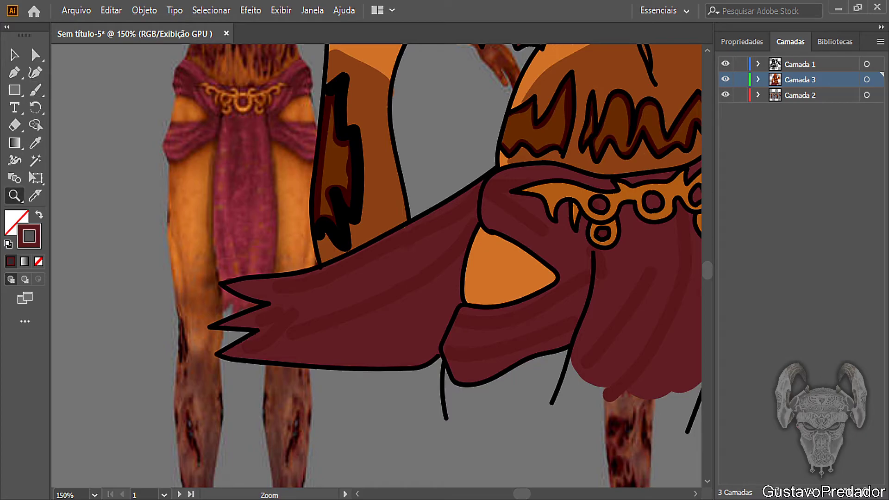
pyautogui.hotkey('ctrl', '-')
pyautogui.hotkey('ctrl', '-')
pyautogui.hotkey('ctrl', '-')
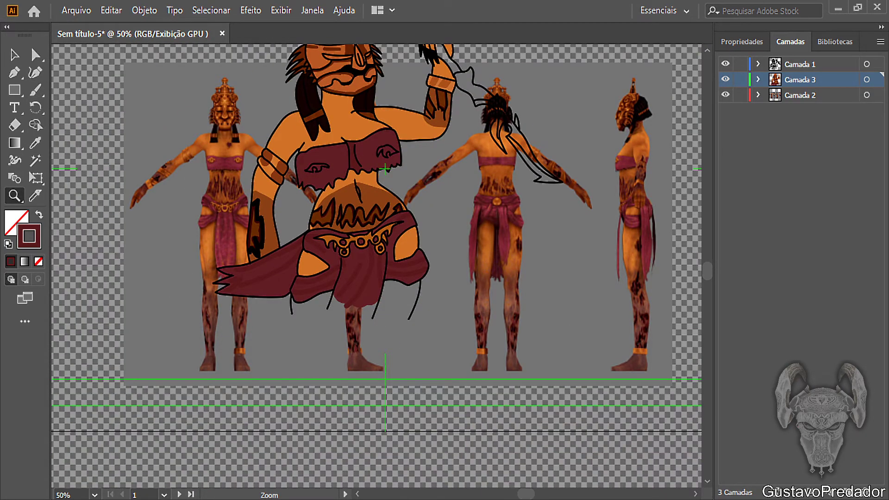
pyautogui.scroll(2, 283, 229)
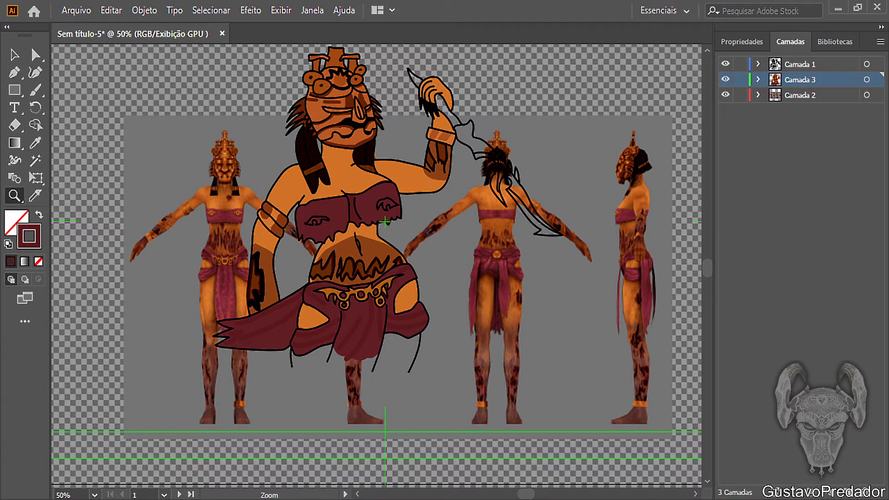
pyautogui.scroll(1, 385, 222)
pyautogui.scroll(1, 584, 235)
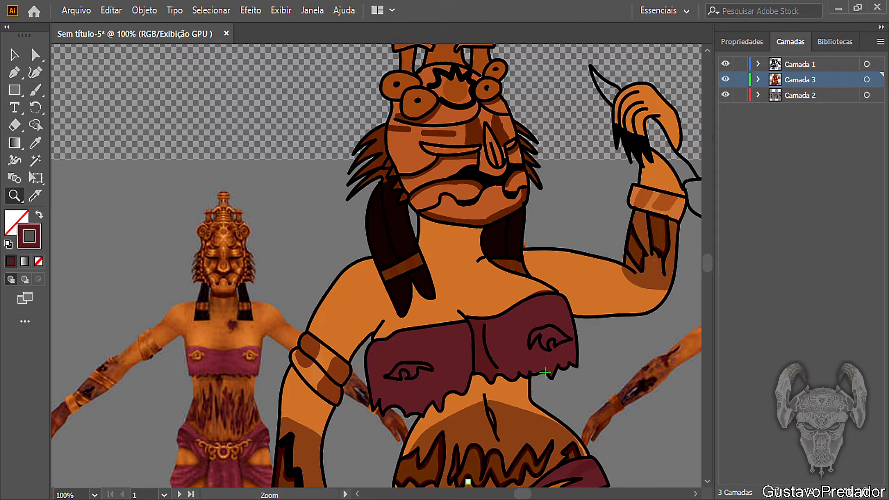
pyautogui.moveTo(522, 494); pyautogui.dragTo(524, 495)
pyautogui.hscroll(4, 376, 271)
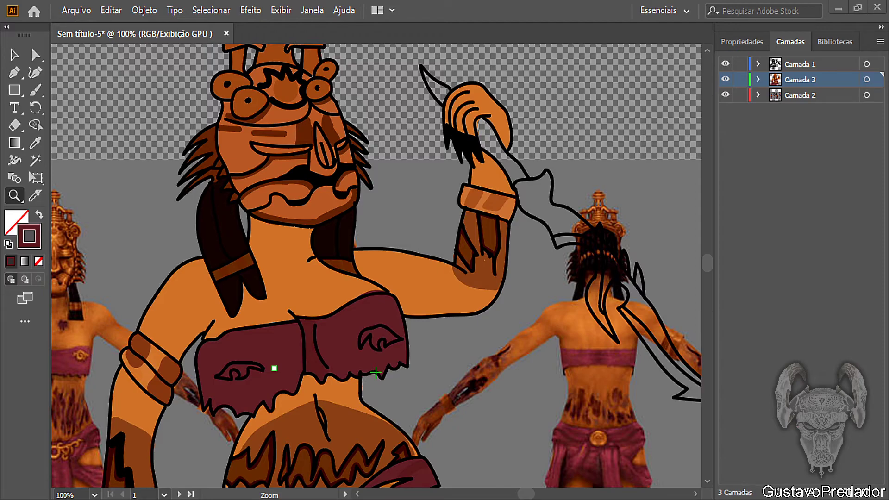
# Step: Paste the weapon reference image into layer Camada 3 and move it to layer Camada 1
pyautogui.press('ctrl')
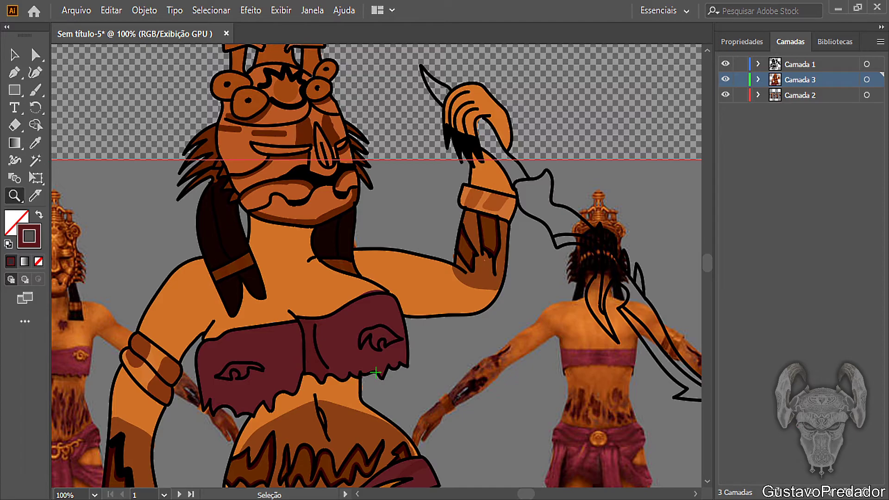
pyautogui.hotkey('ctrl', 'v')
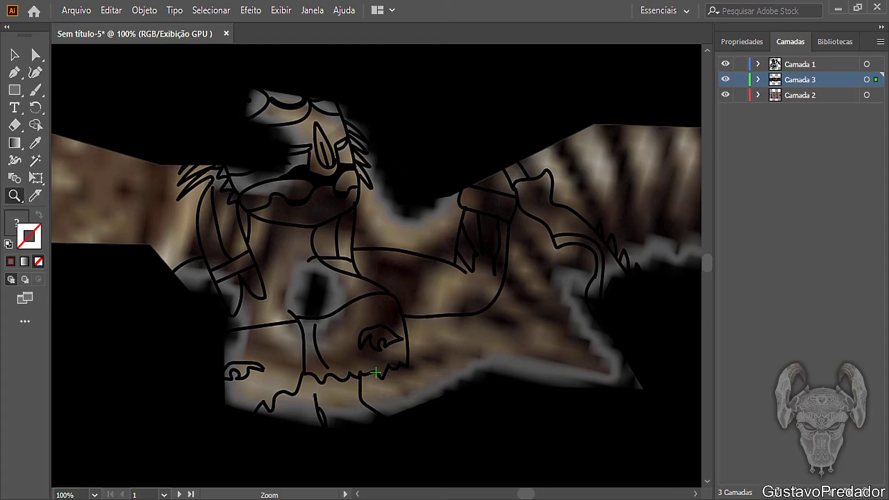
pyautogui.moveTo(800, 79)
pyautogui.mouseDown()
pyautogui.moveTo(800, 72)
pyautogui.moveTo(800, 80)
pyautogui.mouseUp()
pyautogui.click(726, 80)
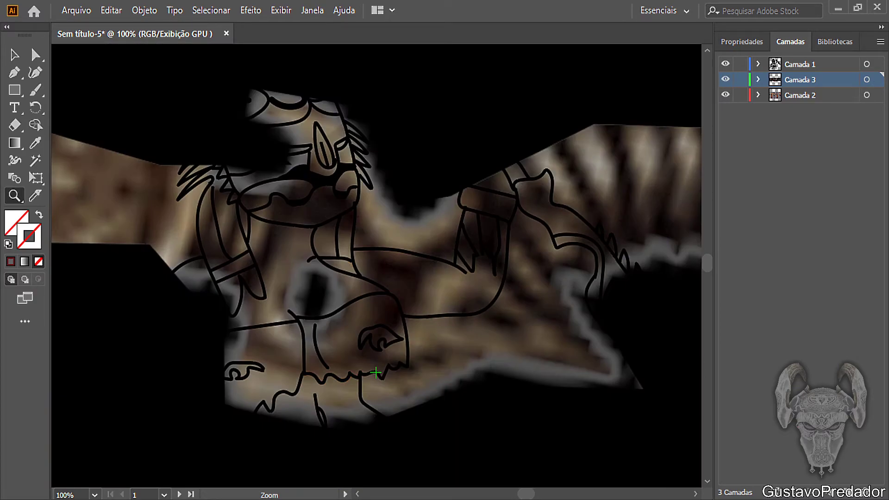
pyautogui.click(758, 79)
pyautogui.click(814, 95)
pyautogui.click(726, 95)
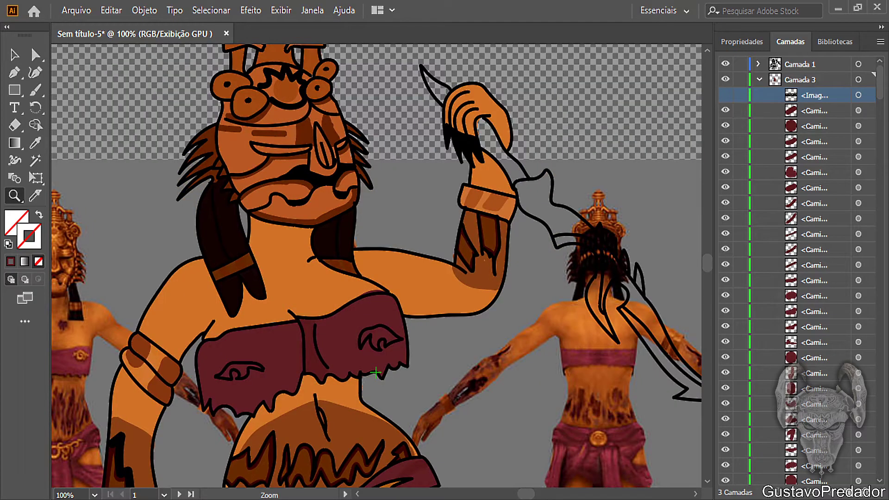
pyautogui.hotkey('ctrl', 'alt', '3')
pyautogui.moveTo(815, 95); pyautogui.dragTo(814, 64)
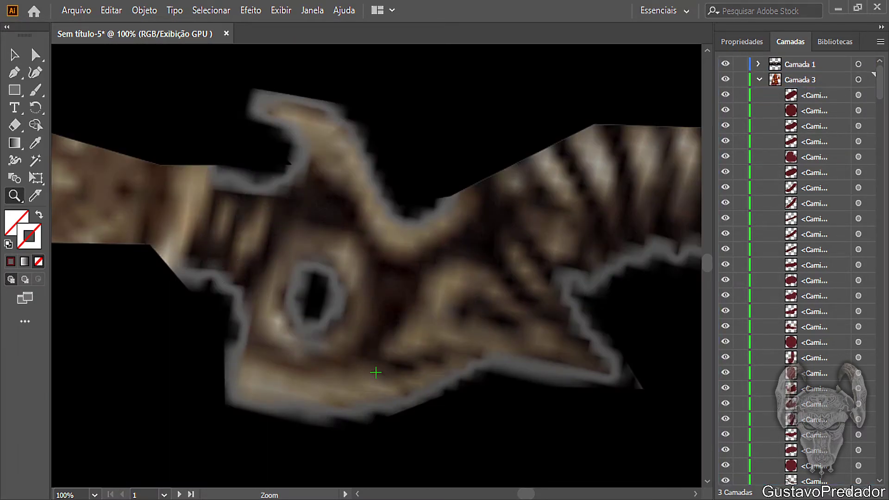
pyautogui.click(759, 80)
pyautogui.click(759, 64)
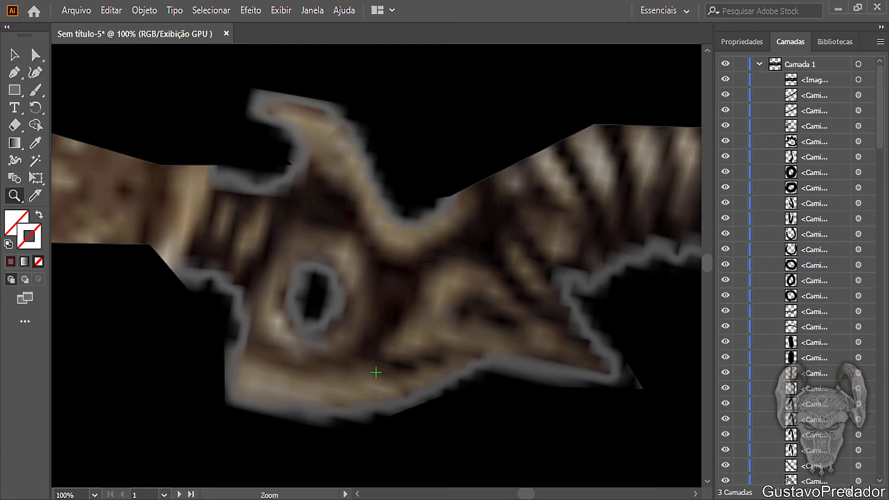
pyautogui.click(759, 63)
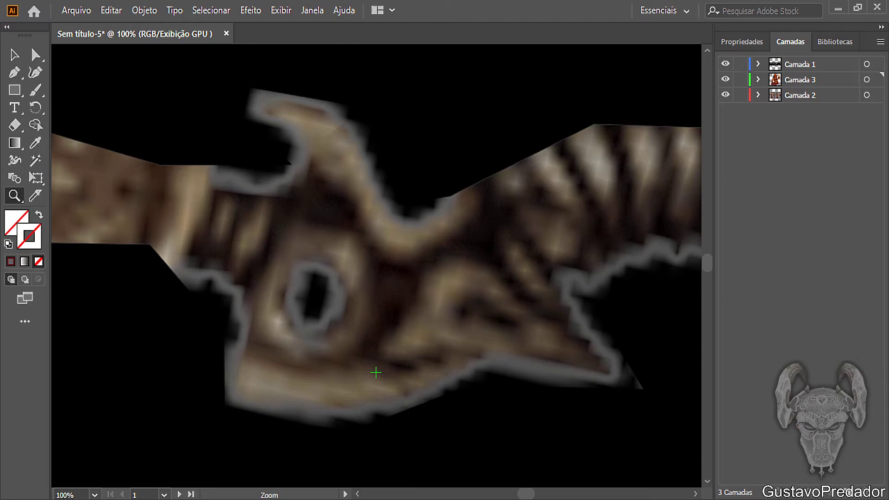
# Step: Sample a light brown from the weapon image as the fill colour, undoing the first attempt, and expand layer Camada 1's contents
pyautogui.click(36, 125)
pyautogui.press('i')
pyautogui.click(376, 372)
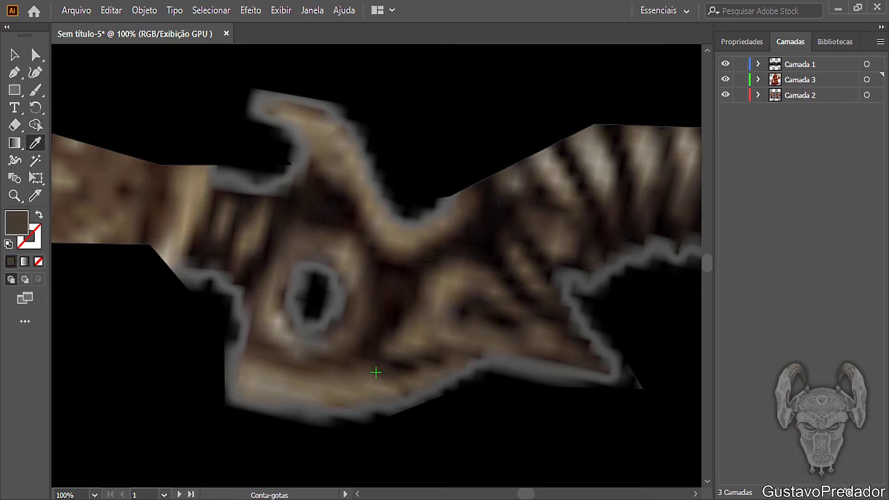
pyautogui.hotkey('ctrl', 'z')
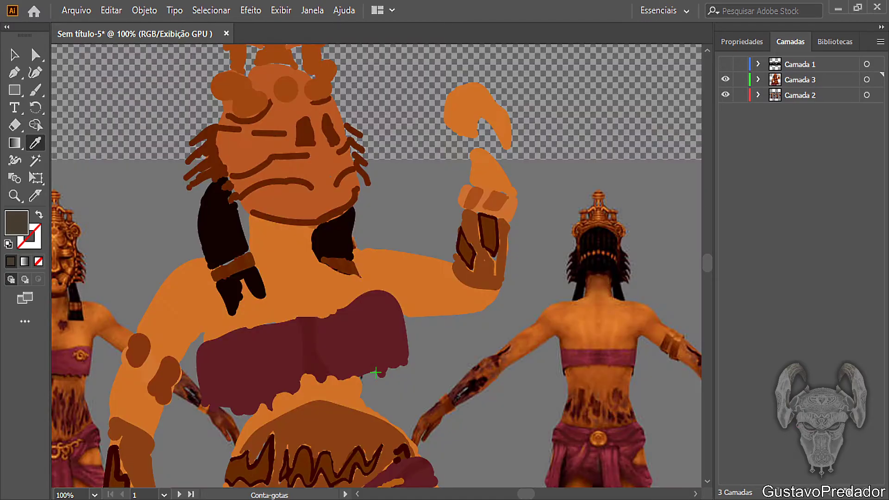
pyautogui.hotkey('ctrl', 'z')
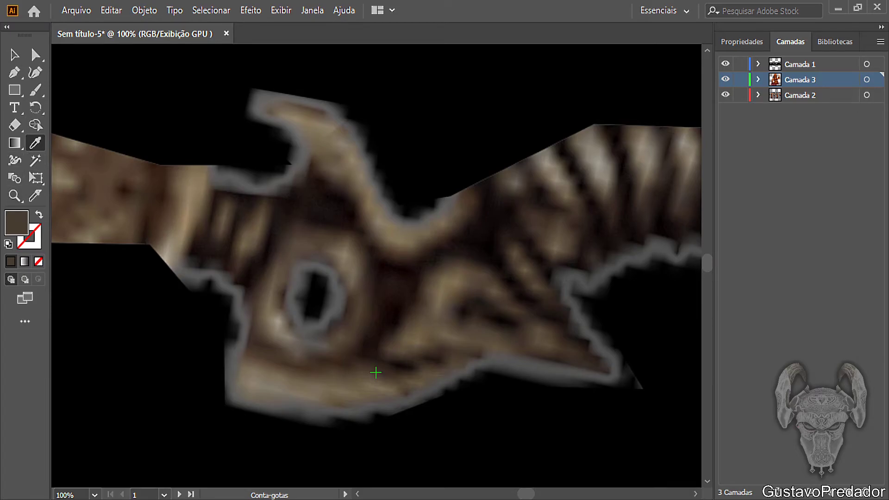
pyautogui.click(376, 373)
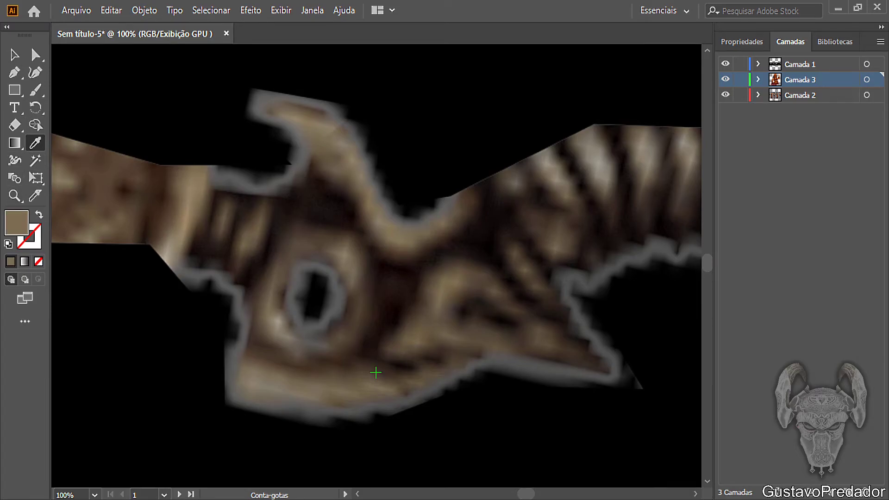
pyautogui.click(759, 64)
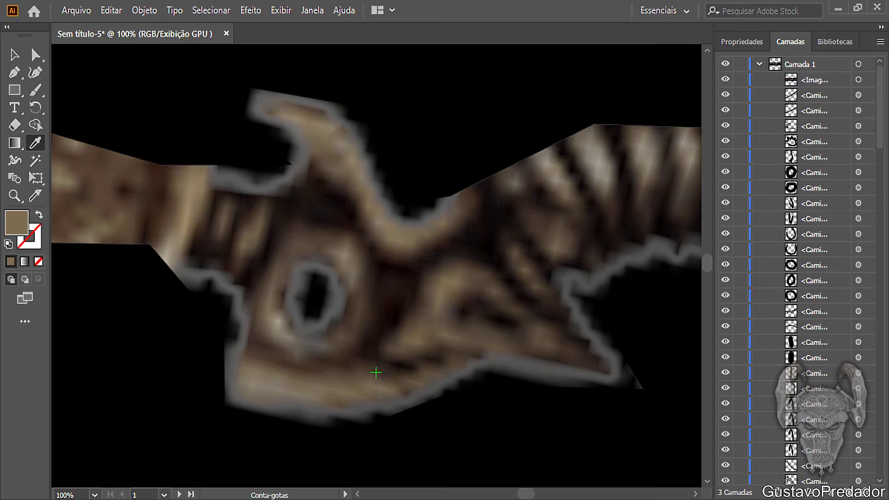
# Step: Hide the weapon reference image in layer Camada 1, keep that layer's outlines visible, and make layer Camada 3 active
pyautogui.click(725, 79)
pyautogui.click(726, 63)
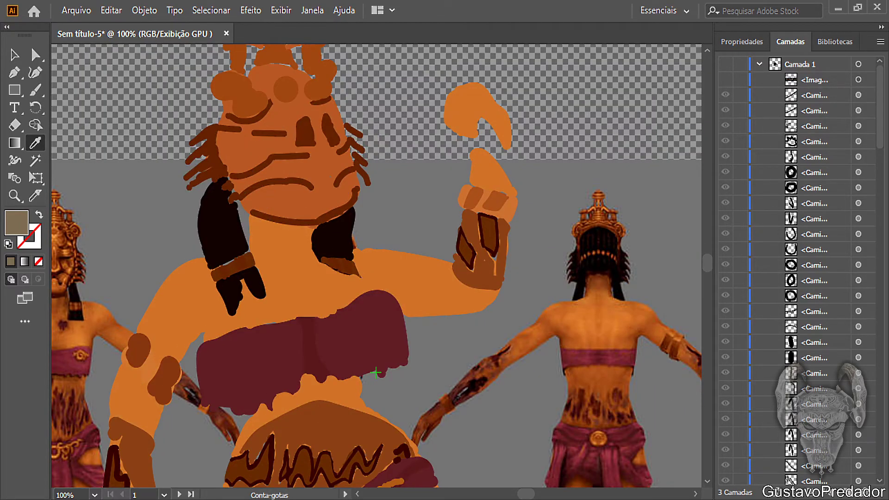
pyautogui.click(726, 64)
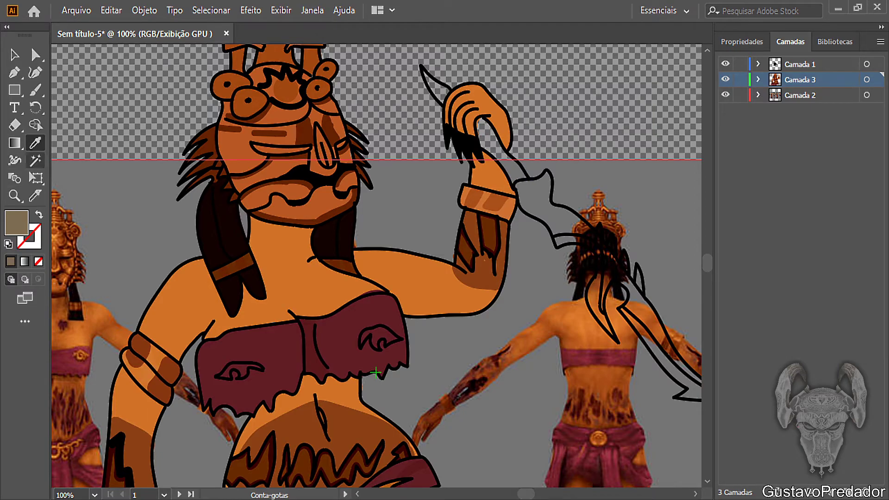
# Step: Paint the weapon's pointed end above the raised fist light brown on layer Camada 3
pyautogui.click(35, 90)
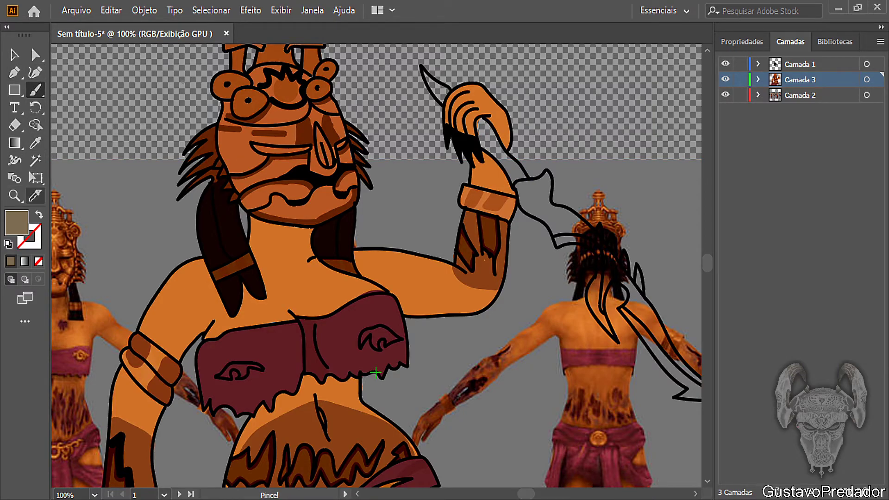
pyautogui.click(15, 195)
pyautogui.moveTo(525, 129); pyautogui.dragTo(611, 129)
pyautogui.scroll(3, 376, 266)
pyautogui.click(371, 102)
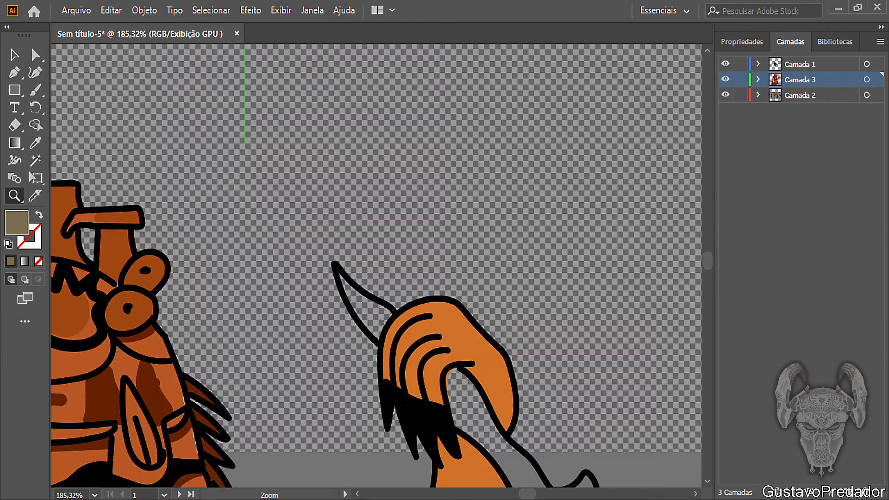
pyautogui.scroll(-1, 376, 266)
pyautogui.moveTo(329, 259); pyautogui.dragTo(415, 260)
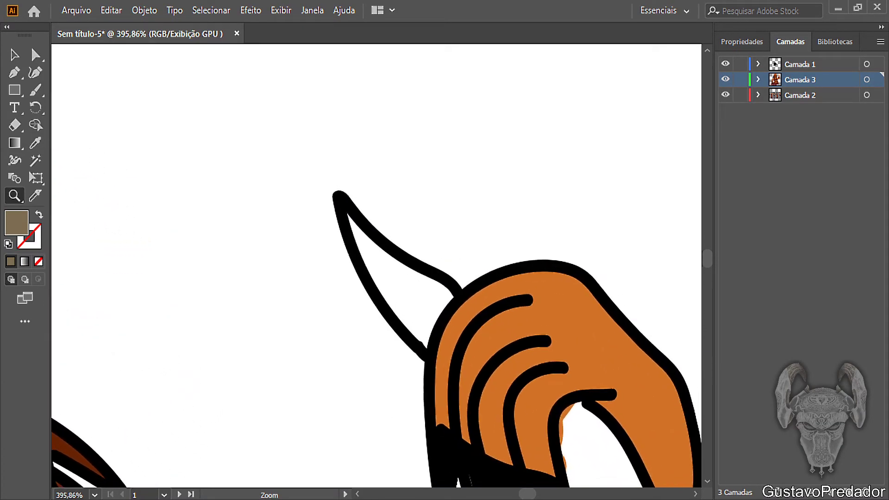
pyautogui.click(35, 142)
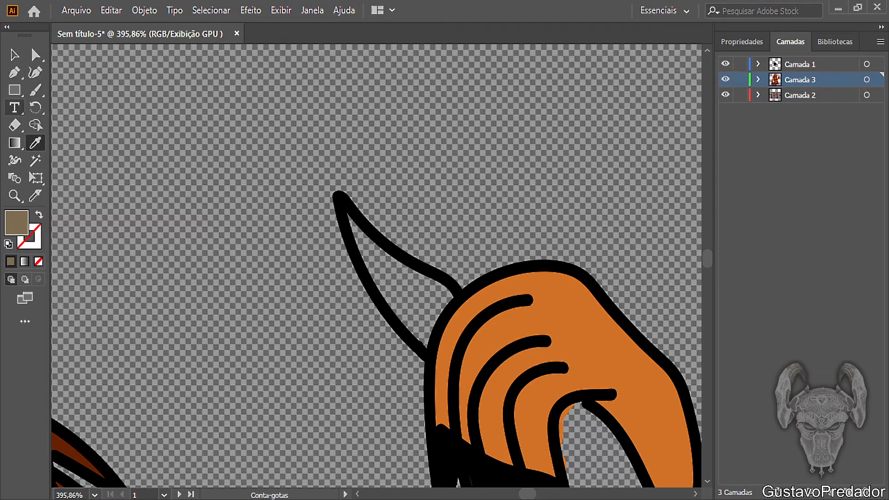
pyautogui.press('b')
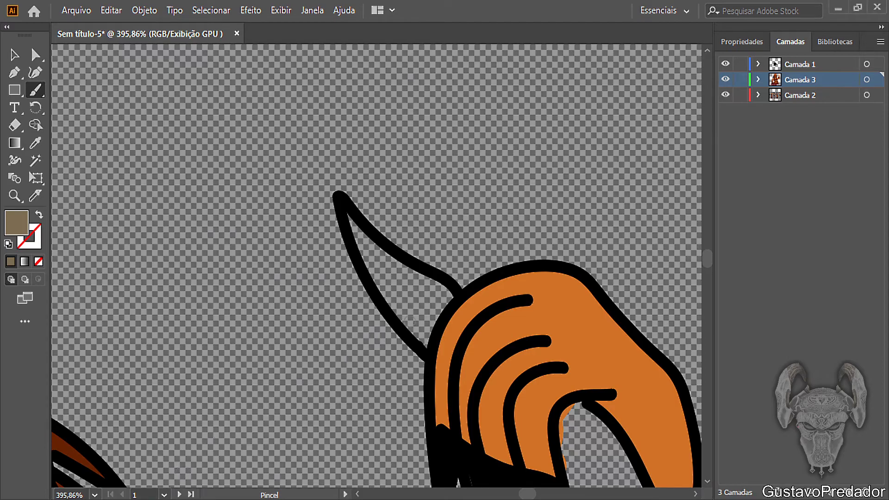
pyautogui.moveTo(428, 345)
pyautogui.mouseDown()
pyautogui.moveTo(392, 307)
pyautogui.moveTo(348, 216)
pyautogui.moveTo(373, 245)
pyautogui.moveTo(451, 296)
pyautogui.moveTo(427, 335)
pyautogui.moveTo(375, 254)
pyautogui.moveTo(440, 298)
pyautogui.moveTo(384, 267)
pyautogui.moveTo(423, 321)
pyautogui.moveTo(406, 289)
pyautogui.moveTo(430, 298)
pyautogui.mouseUp()
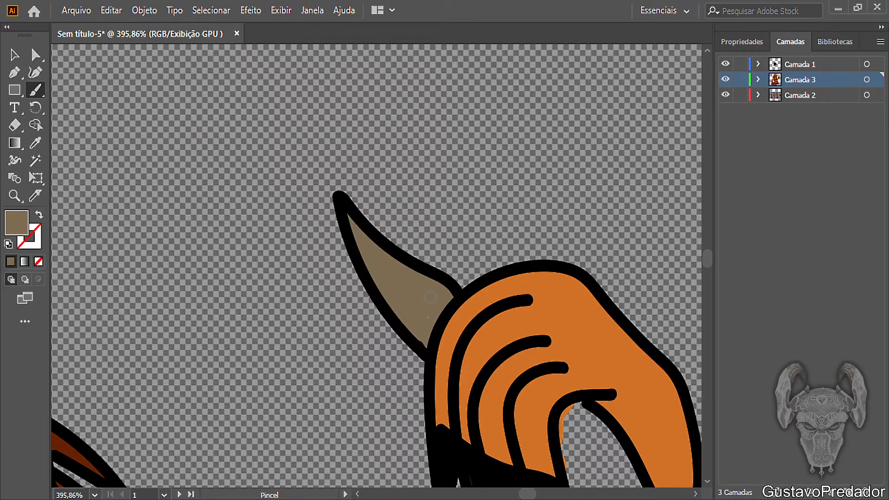
# Step: Make light brown the stroke colour and paint the weapon handle between the curled fingers and the palm with a 4 pt brush stroke
pyautogui.hotkey('shift', 'x')
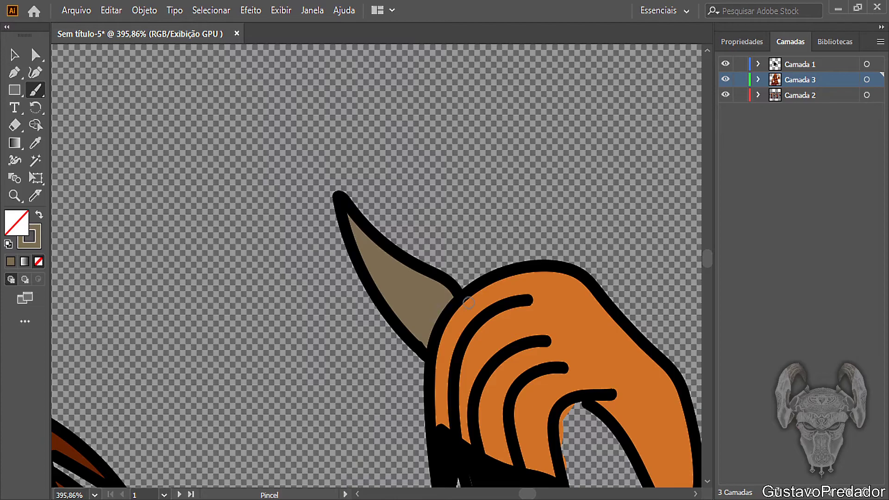
pyautogui.scroll(-6, 468, 303)
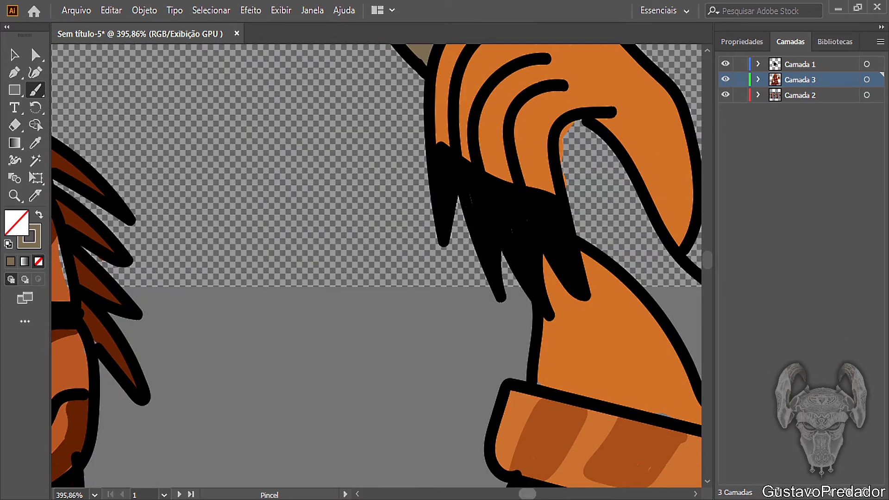
pyautogui.hscroll(6, 377, 267)
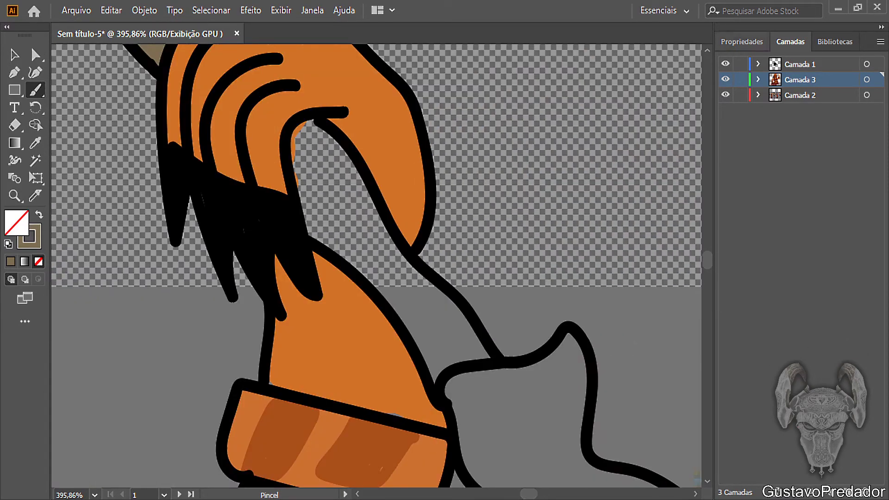
pyautogui.click(741, 41)
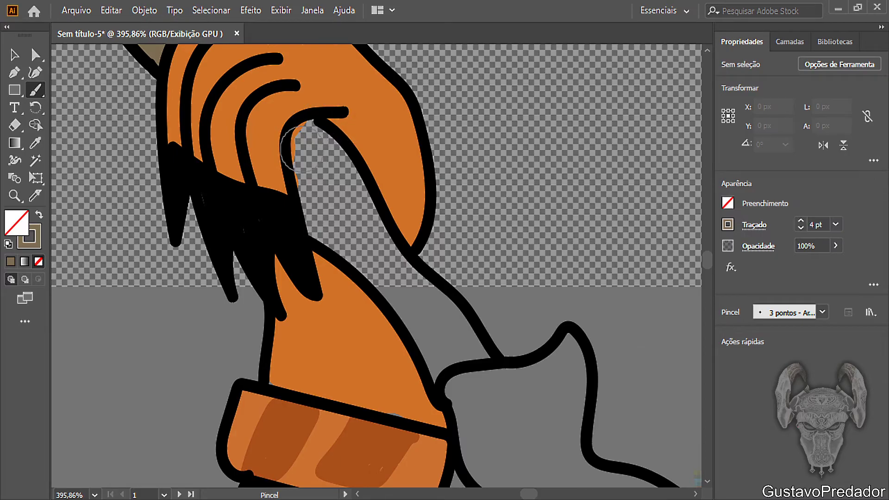
pyautogui.moveTo(310, 137)
pyautogui.mouseDown()
pyautogui.moveTo(310, 206)
pyautogui.moveTo(375, 266)
pyautogui.moveTo(387, 222)
pyautogui.moveTo(355, 197)
pyautogui.moveTo(318, 127)
pyautogui.mouseUp()
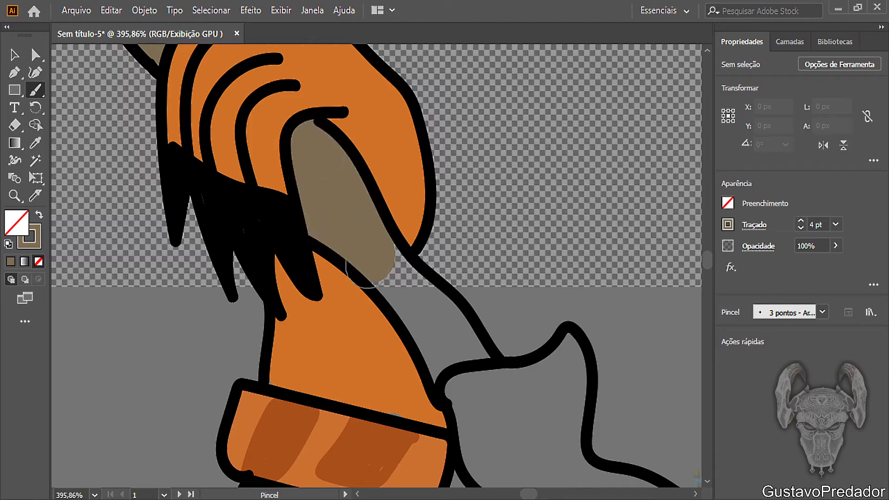
pyautogui.moveTo(373, 281)
pyautogui.mouseDown()
pyautogui.moveTo(401, 266)
pyautogui.moveTo(414, 313)
pyautogui.moveTo(454, 376)
pyautogui.moveTo(477, 366)
pyautogui.moveTo(484, 338)
pyautogui.moveTo(408, 255)
pyautogui.mouseUp()
# Step: Paint the weapon's wide guard beside the wristband light brown, including its upward point
pyautogui.moveTo(456, 385)
pyautogui.mouseDown()
pyautogui.moveTo(516, 442)
pyautogui.moveTo(484, 398)
pyautogui.moveTo(558, 348)
pyautogui.moveTo(577, 366)
pyautogui.mouseUp()
pyautogui.scroll(-5, 577, 366)
pyautogui.moveTo(586, 264); pyautogui.dragTo(574, 326)
pyautogui.moveTo(498, 354)
pyautogui.mouseDown()
pyautogui.moveTo(468, 324)
pyautogui.moveTo(453, 275)
pyautogui.mouseUp()
pyautogui.moveTo(507, 363); pyautogui.dragTo(537, 373)
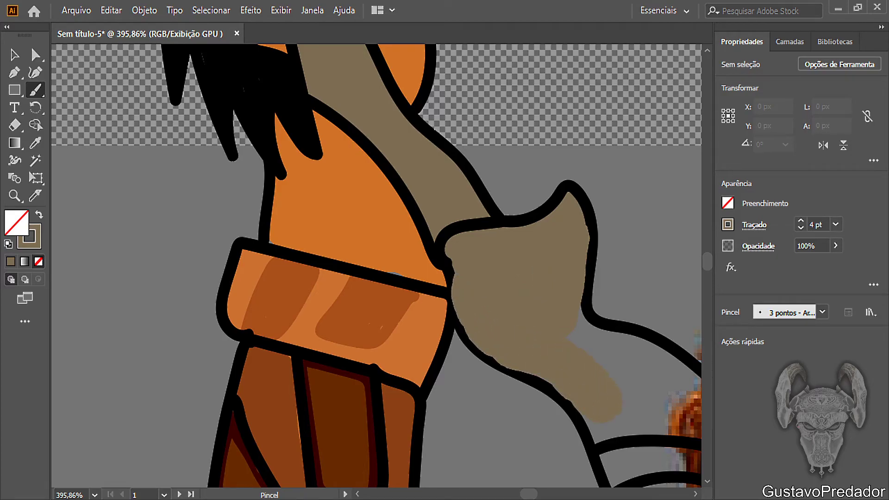
pyautogui.moveTo(579, 314)
pyautogui.mouseDown()
pyautogui.moveTo(588, 346)
pyautogui.moveTo(638, 336)
pyautogui.moveTo(665, 351)
pyautogui.mouseUp()
# Step: Extend the light brown fill from the guard to the curved band where the weapon narrows
pyautogui.moveTo(529, 494); pyautogui.dragTo(530, 494)
pyautogui.hscroll(-3, 376, 266)
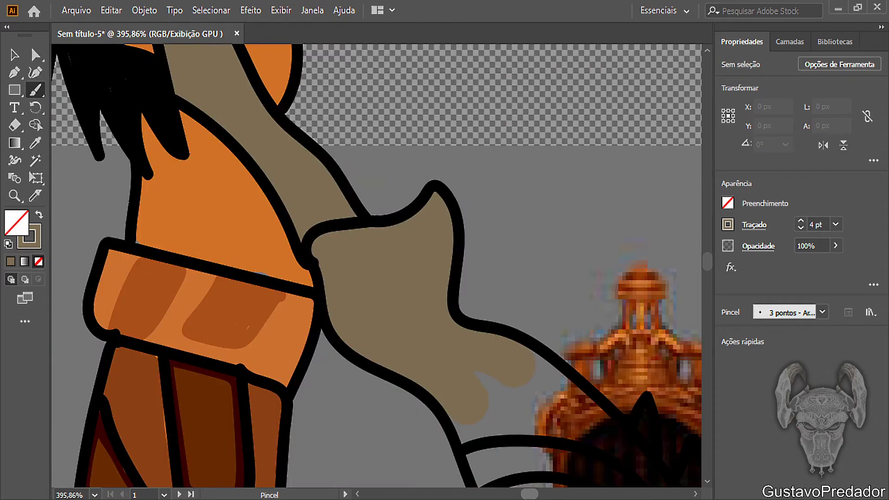
pyautogui.hscroll(2, 462, 418)
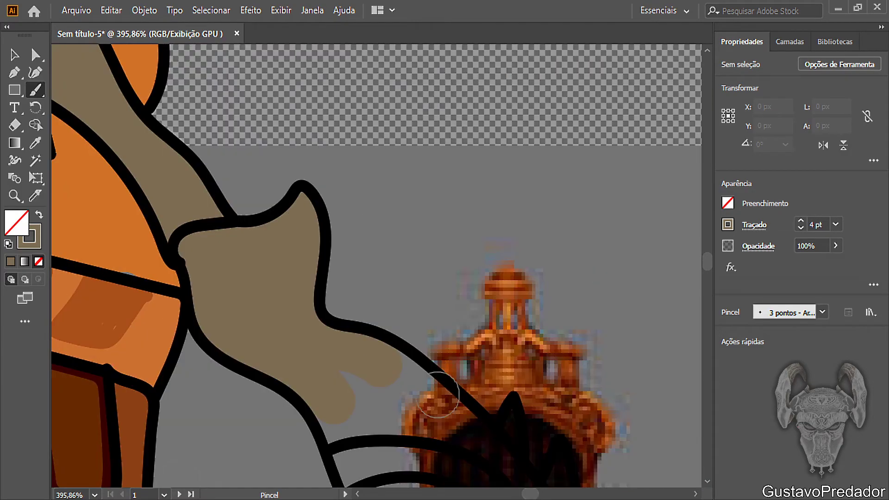
pyautogui.scroll(-3, 597, 304)
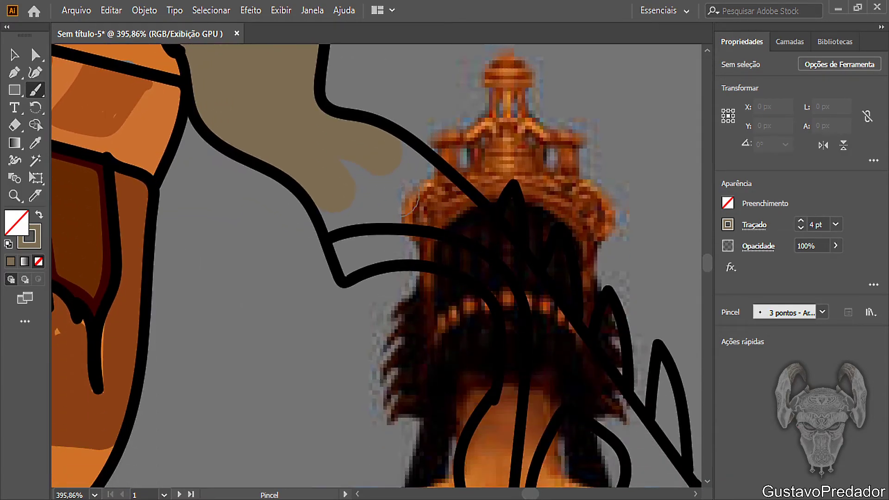
pyautogui.moveTo(384, 195)
pyautogui.mouseDown()
pyautogui.moveTo(373, 210)
pyautogui.moveTo(346, 212)
pyautogui.moveTo(364, 176)
pyautogui.moveTo(409, 178)
pyautogui.moveTo(401, 162)
pyautogui.moveTo(470, 215)
pyautogui.moveTo(444, 232)
pyautogui.moveTo(399, 224)
pyautogui.moveTo(437, 224)
pyautogui.mouseUp()
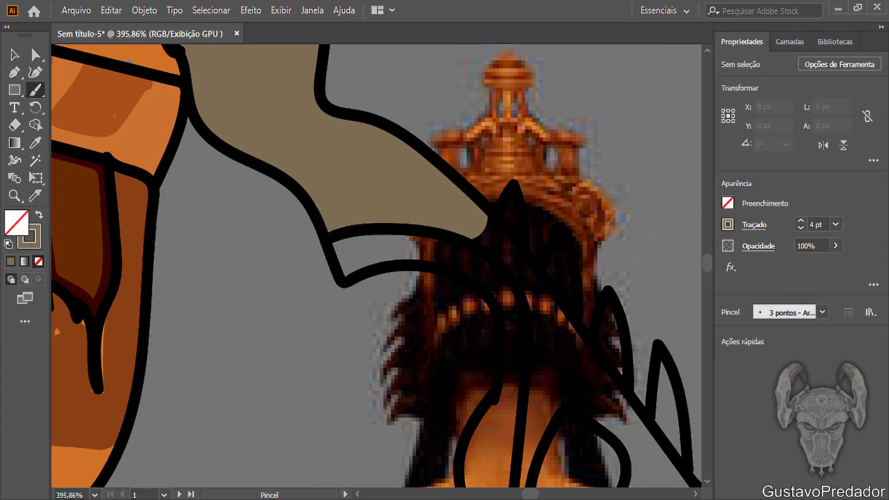
# Step: Reduce the brush stroke to 2 pt and paint the weapon's narrow middle section beside the spikes and its thin downward prong light brown
pyautogui.moveTo(466, 218)
pyautogui.mouseDown()
pyautogui.moveTo(489, 219)
pyautogui.moveTo(478, 228)
pyautogui.moveTo(522, 274)
pyautogui.mouseUp()
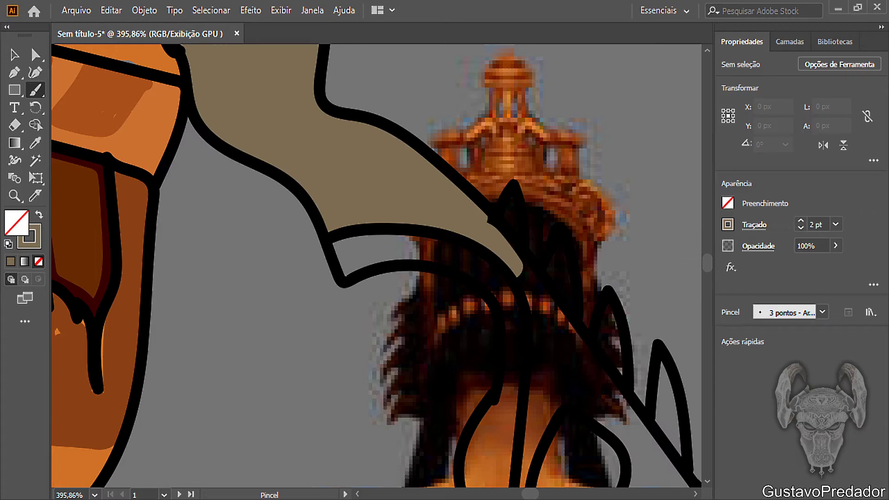
pyautogui.moveTo(514, 258); pyautogui.dragTo(551, 338)
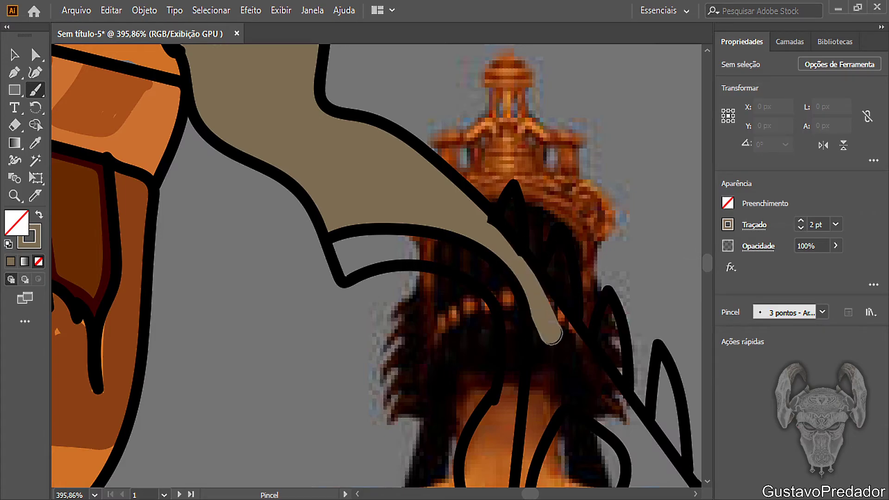
pyautogui.scroll(-5, 533, 343)
pyautogui.moveTo(520, 411)
pyautogui.mouseDown()
pyautogui.moveTo(540, 250)
pyautogui.moveTo(555, 218)
pyautogui.moveTo(588, 264)
pyautogui.mouseUp()
pyautogui.moveTo(556, 195)
pyautogui.mouseDown()
pyautogui.moveTo(628, 319)
pyautogui.moveTo(595, 315)
pyautogui.moveTo(570, 288)
pyautogui.moveTo(551, 318)
pyautogui.moveTo(552, 271)
pyautogui.moveTo(557, 278)
pyautogui.mouseUp()
pyautogui.moveTo(556, 238)
pyautogui.mouseDown()
pyautogui.moveTo(574, 271)
pyautogui.moveTo(563, 277)
pyautogui.mouseUp()
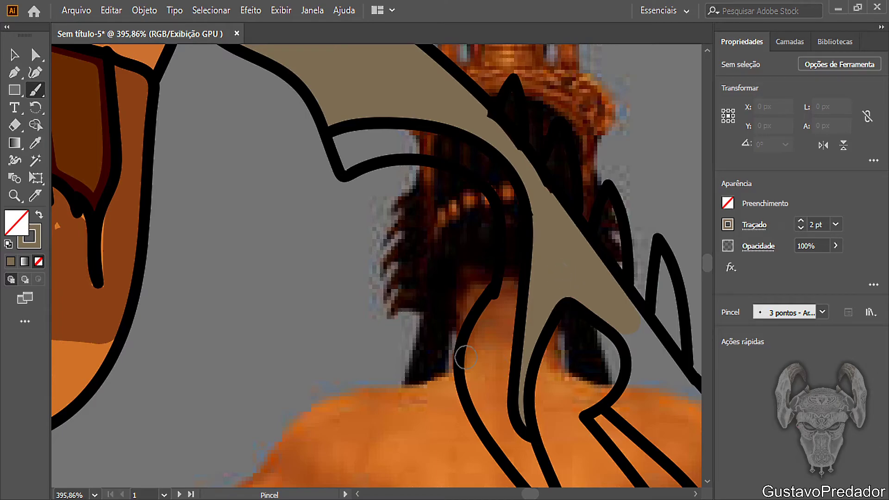
# Step: Paint a light brown strip along the upper edge section near the weapon blade's lower tip
pyautogui.moveTo(531, 494); pyautogui.dragTo(530, 493)
pyautogui.moveTo(630, 482); pyautogui.dragTo(364, 482)
pyautogui.scroll(-5, 364, 482)
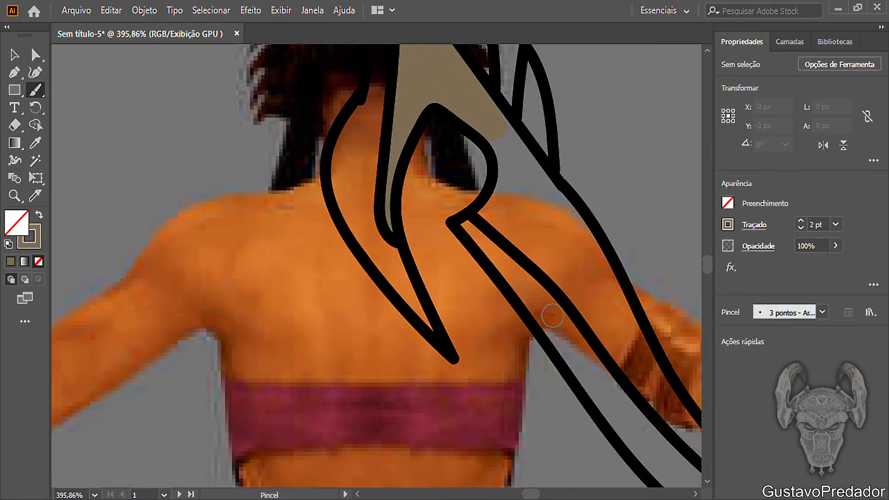
pyautogui.moveTo(530, 494); pyautogui.dragTo(532, 493)
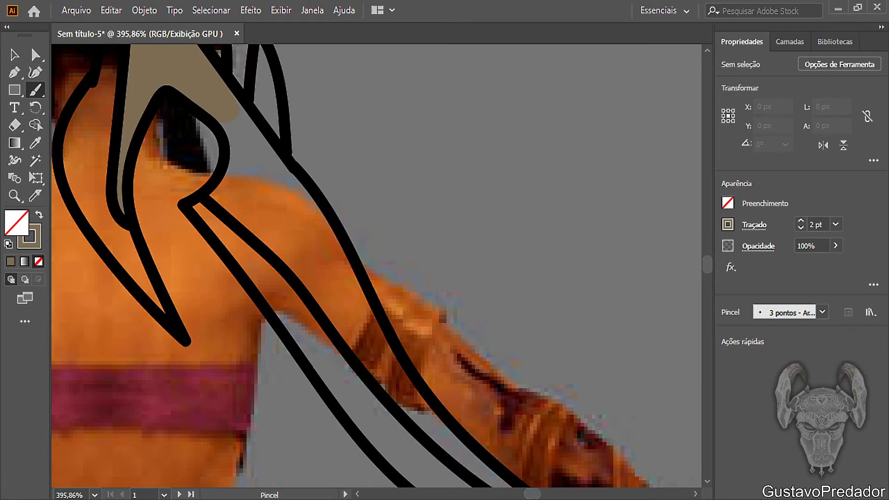
pyautogui.scroll(-3, 518, 365)
pyautogui.moveTo(559, 419)
pyautogui.mouseDown()
pyautogui.moveTo(469, 360)
pyautogui.moveTo(442, 319)
pyautogui.moveTo(374, 255)
pyautogui.moveTo(408, 279)
pyautogui.moveTo(360, 245)
pyautogui.moveTo(351, 217)
pyautogui.moveTo(387, 238)
pyautogui.mouseUp()
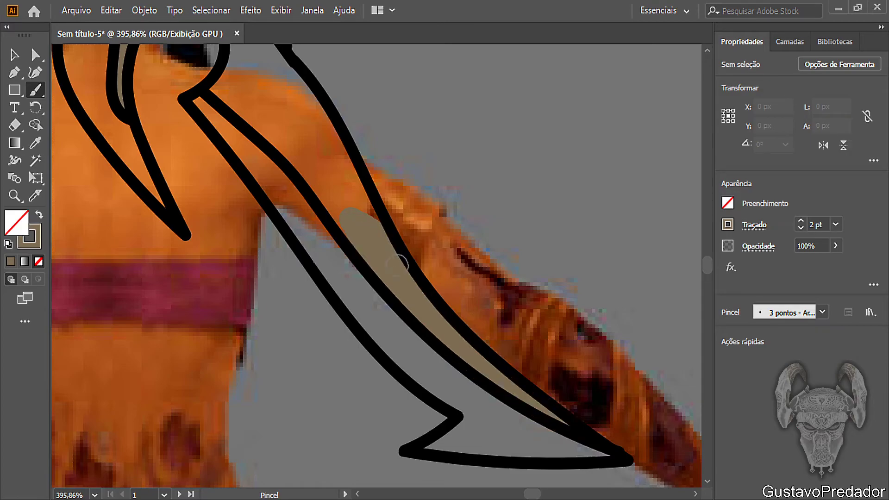
# Step: Fill the rest of the upper blade section light brown, joining it to the painted middle section and closing the leftover gaps
pyautogui.scroll(3, 397, 260)
pyautogui.moveTo(345, 303)
pyautogui.mouseDown()
pyautogui.moveTo(288, 217)
pyautogui.moveTo(220, 172)
pyautogui.moveTo(231, 105)
pyautogui.mouseUp()
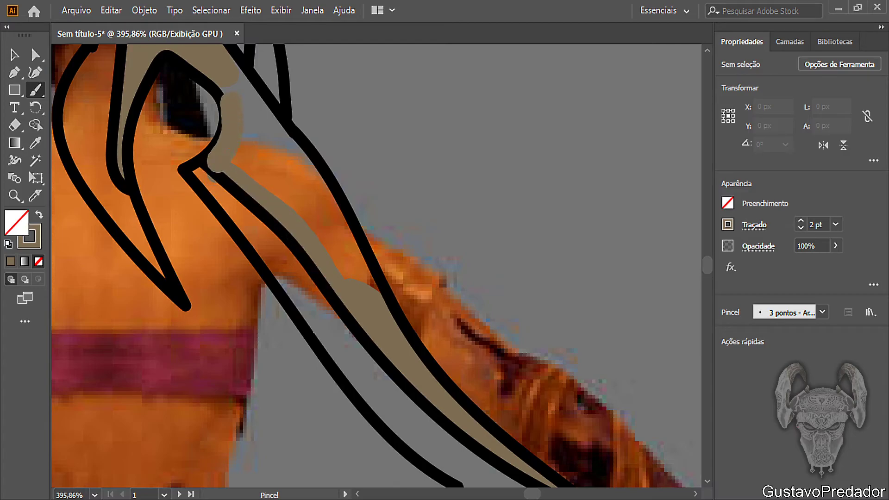
pyautogui.moveTo(234, 56); pyautogui.dragTo(381, 299)
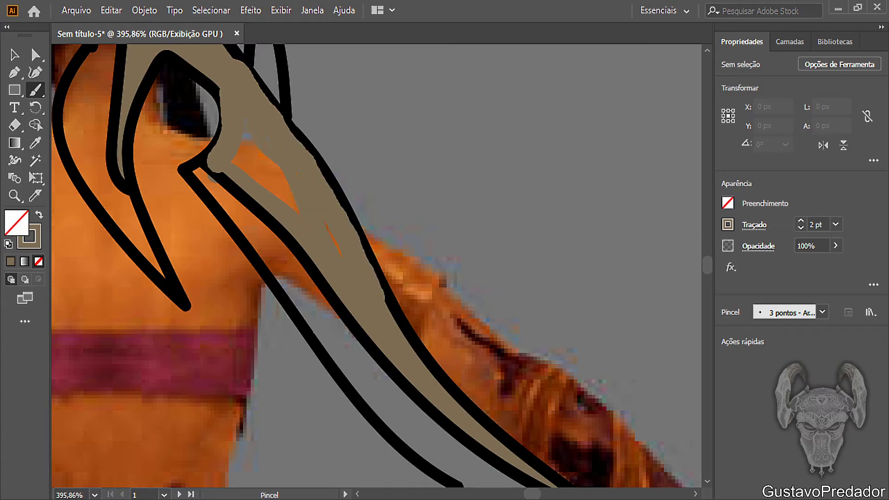
pyautogui.moveTo(234, 160); pyautogui.dragTo(290, 206)
pyautogui.moveTo(262, 155); pyautogui.dragTo(285, 183)
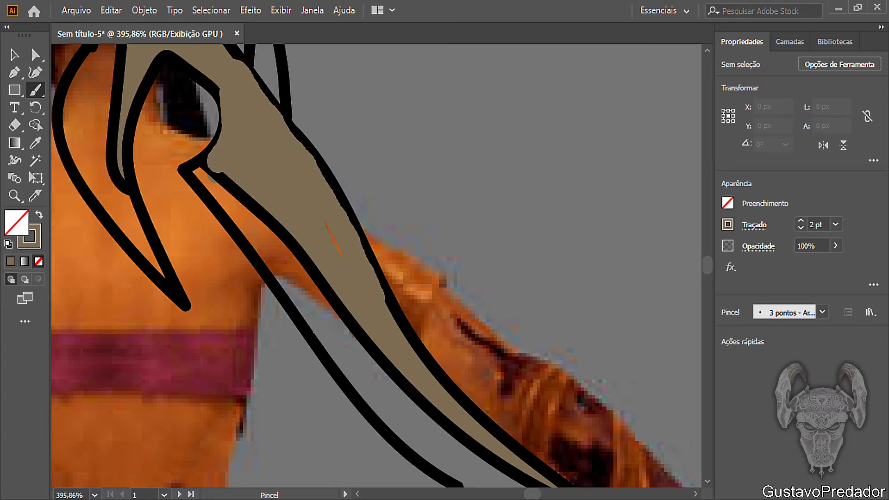
# Step: Make the weapon reference image in layer Camada 1 visible again
pyautogui.click(790, 41)
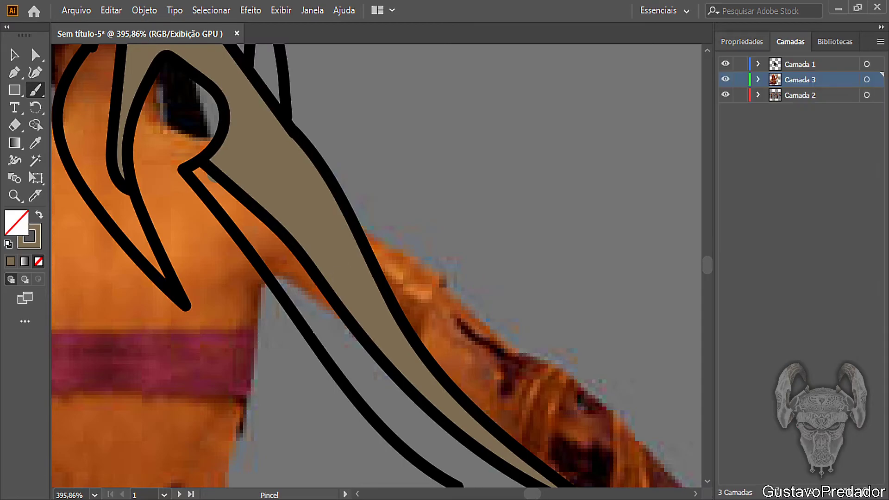
pyautogui.click(758, 64)
pyautogui.click(815, 80)
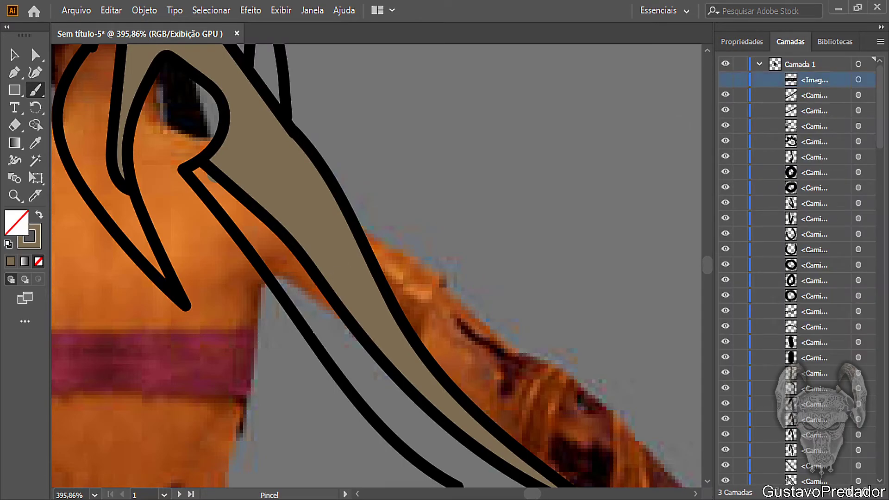
pyautogui.click(725, 80)
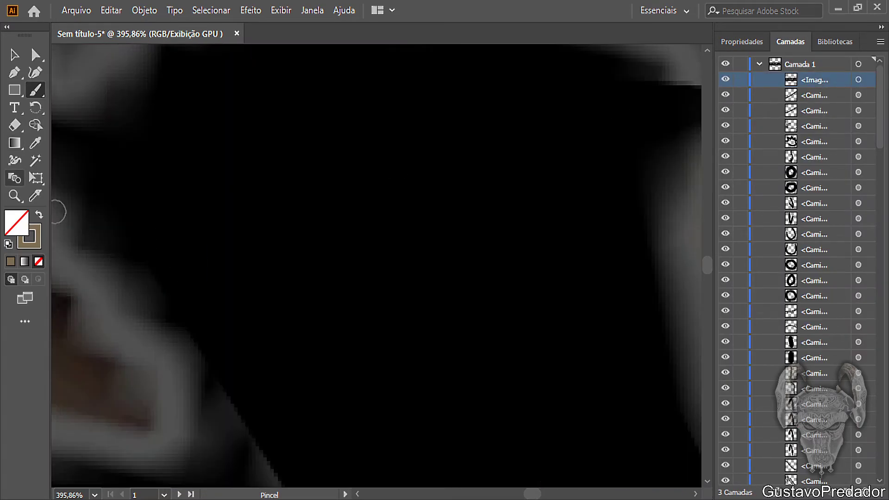
# Step: Sample a dark brown from the lower part of the weapon reference image and make it the stroke colour without a fill
pyautogui.click(15, 196)
pyautogui.keyDown('alt'); pyautogui.click(109, 225); pyautogui.keyUp('alt')
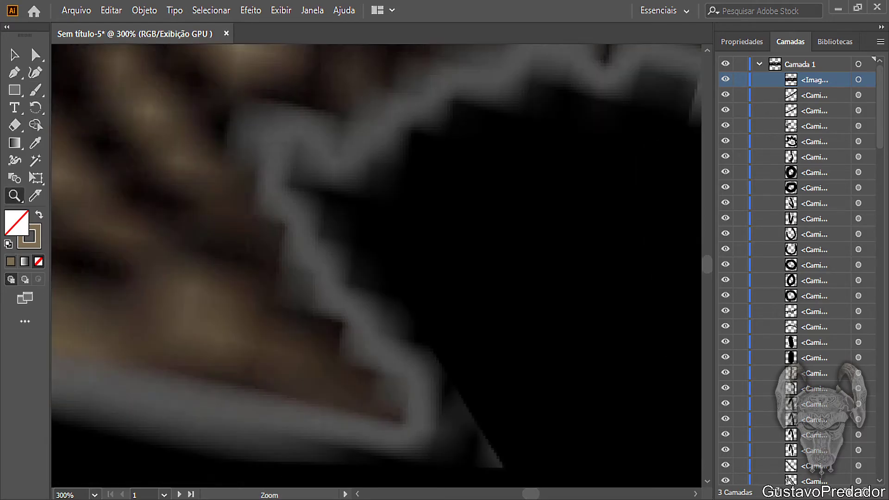
pyautogui.keyDown('alt'); pyautogui.click(109, 224); pyautogui.keyUp('alt')
pyautogui.keyDown('alt'); pyautogui.click(110, 225); pyautogui.keyUp('alt')
pyautogui.keyDown('alt'); pyautogui.click(544, 383); pyautogui.keyUp('alt')
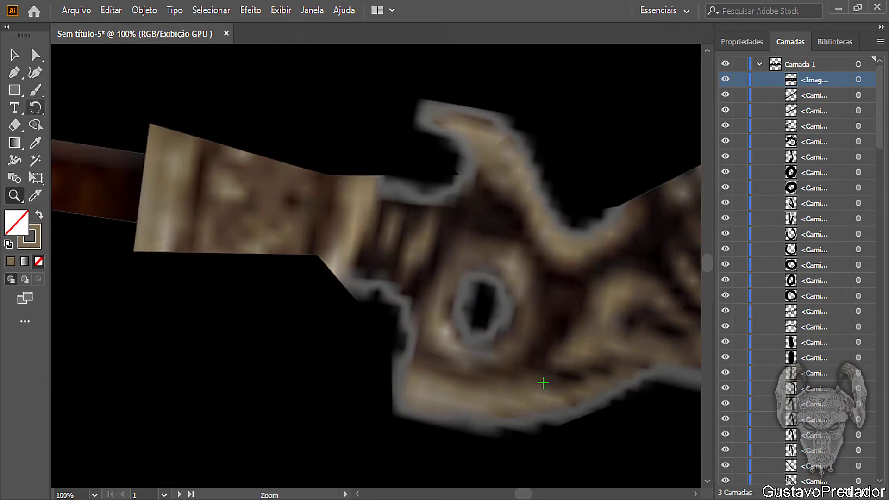
pyautogui.press('y')
pyautogui.press('i')
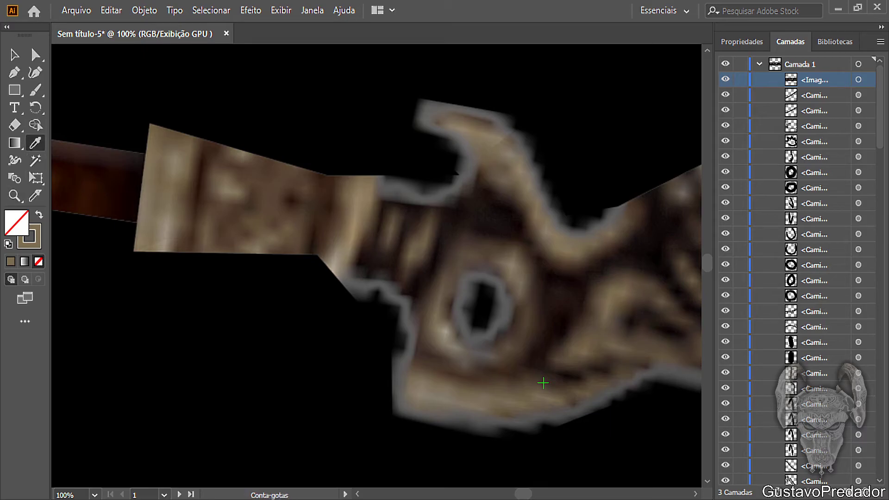
pyautogui.click(544, 383)
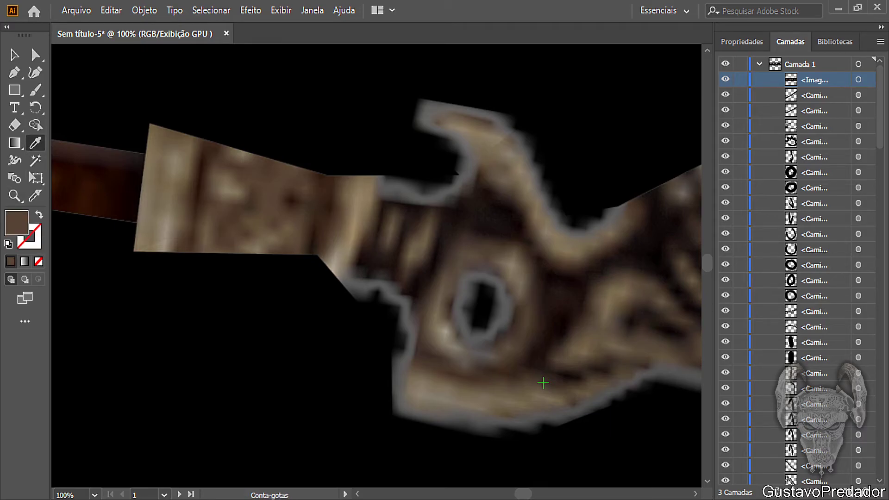
pyautogui.hotkey('shift', 'x')
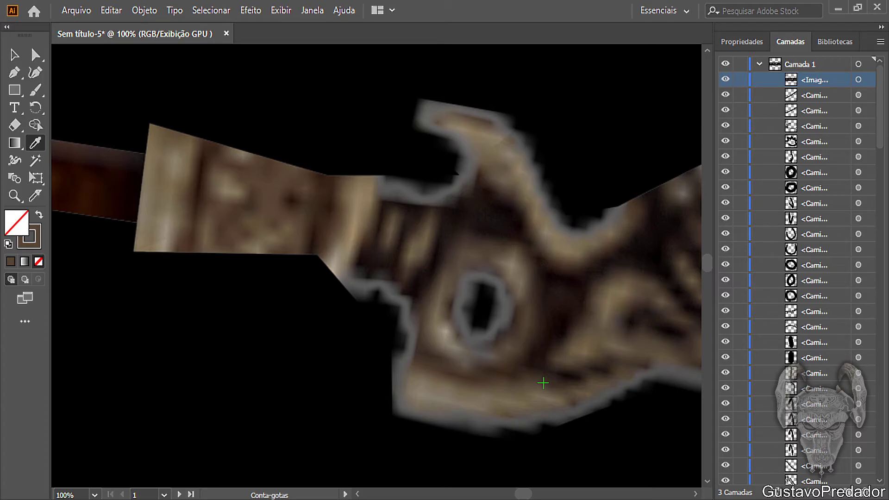
# Step: Hide the weapon reference image, keep the Camada 1 outlines visible, and make Camada 3 the active layer
pyautogui.hotkey('ctrl', '3')
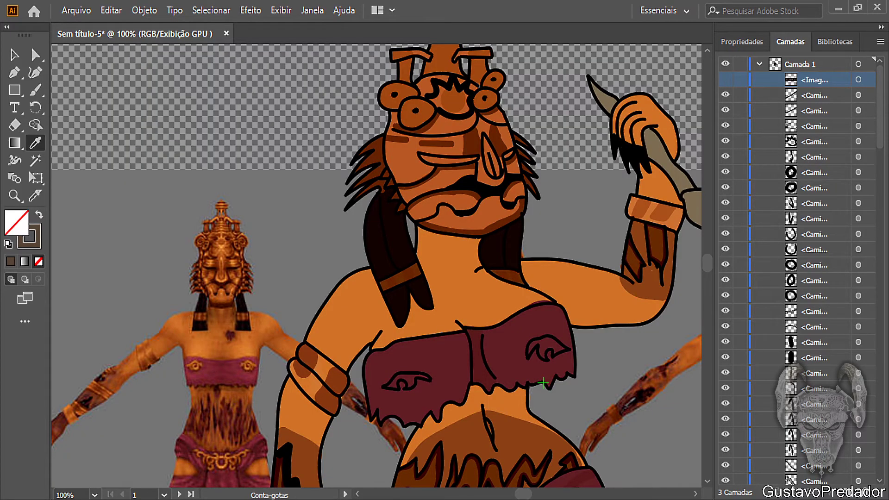
pyautogui.click(725, 64)
pyautogui.click(759, 64)
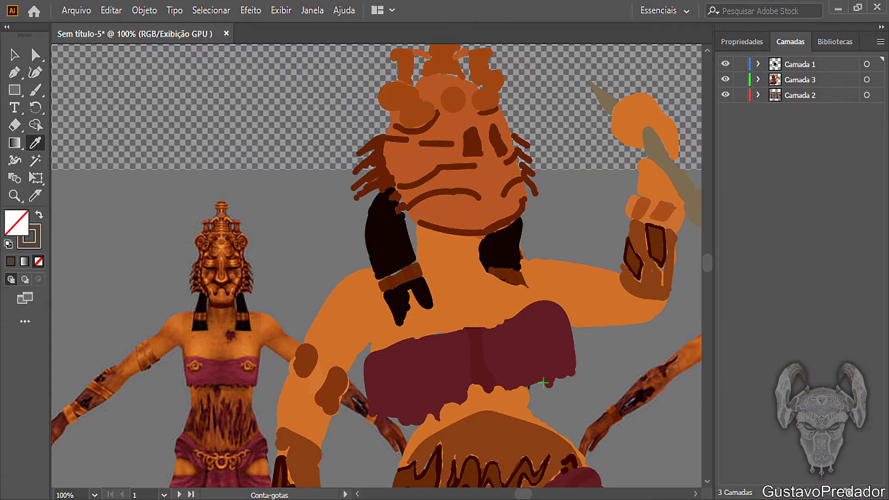
pyautogui.hotkey('ctrl', 'alt', '3')
pyautogui.click(800, 79)
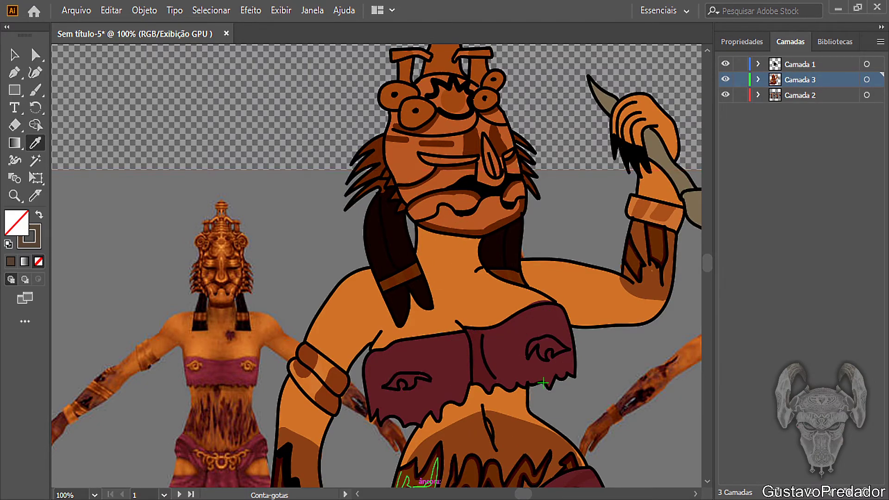
# Step: Paint the large hooked spike on the weapon's underside dark brown with the Paintbrush, from its point up to its curved base
pyautogui.moveTo(523, 494); pyautogui.dragTo(530, 494)
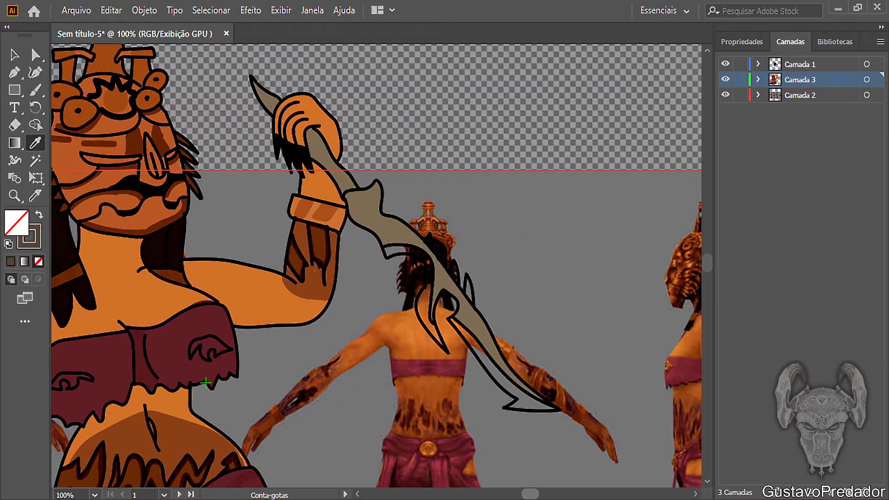
pyautogui.press('z')
pyautogui.moveTo(373, 401); pyautogui.dragTo(459, 401)
pyautogui.scroll(3, 376, 265)
pyautogui.scroll(2, 377, 266)
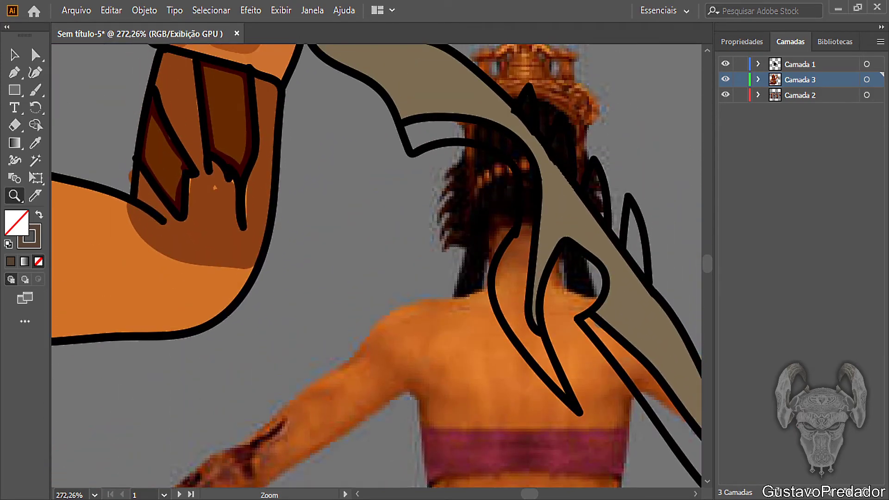
pyautogui.click(36, 90)
pyautogui.moveTo(526, 334)
pyautogui.mouseDown()
pyautogui.moveTo(565, 391)
pyautogui.moveTo(539, 336)
pyautogui.moveTo(558, 369)
pyautogui.mouseUp()
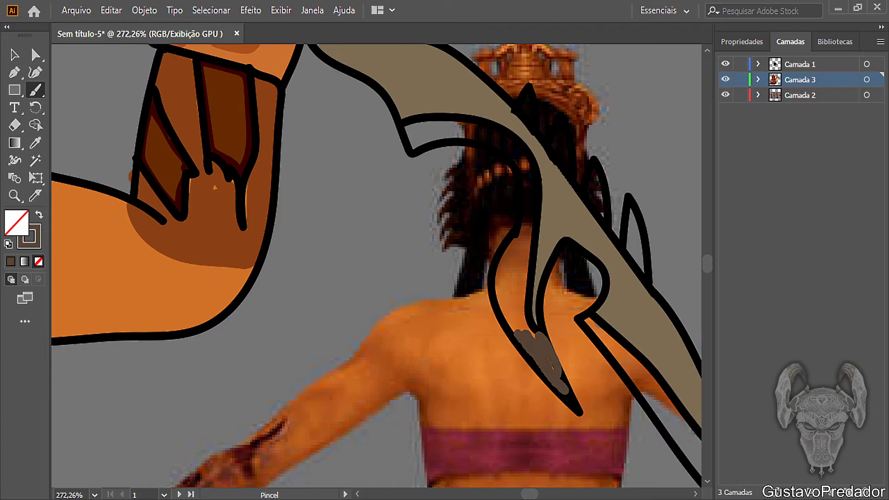
pyautogui.moveTo(527, 327); pyautogui.dragTo(518, 299)
pyautogui.moveTo(516, 330); pyautogui.dragTo(505, 301)
pyautogui.moveTo(508, 333)
pyautogui.mouseDown()
pyautogui.moveTo(497, 278)
pyautogui.moveTo(504, 254)
pyautogui.mouseUp()
pyautogui.moveTo(506, 300); pyautogui.dragTo(514, 253)
pyautogui.moveTo(517, 302)
pyautogui.mouseDown()
pyautogui.moveTo(519, 263)
pyautogui.moveTo(525, 302)
pyautogui.moveTo(523, 246)
pyautogui.moveTo(515, 320)
pyautogui.mouseUp()
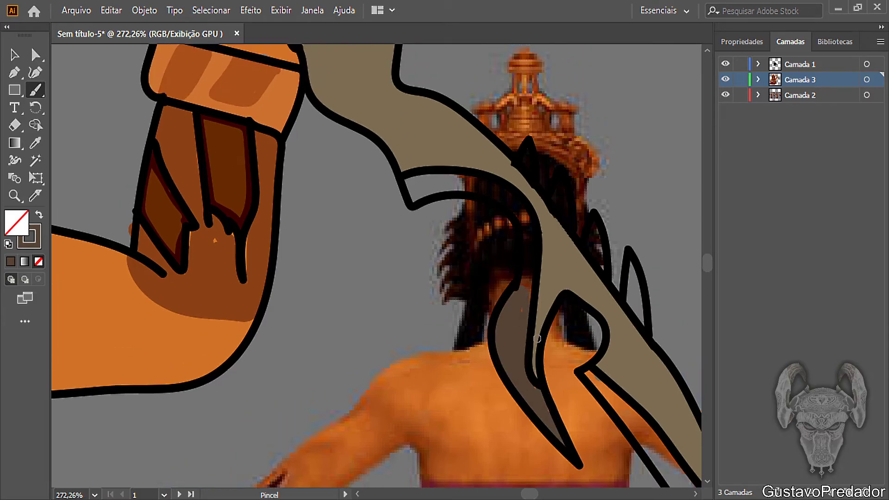
# Step: Fill the curved band from the hooked spike's base to the blade's lower edge near the guard dark brown
pyautogui.moveTo(521, 287); pyautogui.dragTo(526, 262)
pyautogui.moveTo(532, 296)
pyautogui.mouseDown()
pyautogui.moveTo(526, 230)
pyautogui.moveTo(522, 264)
pyautogui.moveTo(530, 224)
pyautogui.moveTo(509, 199)
pyautogui.moveTo(516, 217)
pyautogui.moveTo(484, 180)
pyautogui.moveTo(405, 180)
pyautogui.moveTo(407, 194)
pyautogui.moveTo(420, 198)
pyautogui.moveTo(445, 188)
pyautogui.moveTo(412, 185)
pyautogui.moveTo(501, 191)
pyautogui.mouseUp()
pyautogui.moveTo(440, 191)
pyautogui.mouseDown()
pyautogui.moveTo(498, 195)
pyautogui.moveTo(511, 205)
pyautogui.mouseUp()
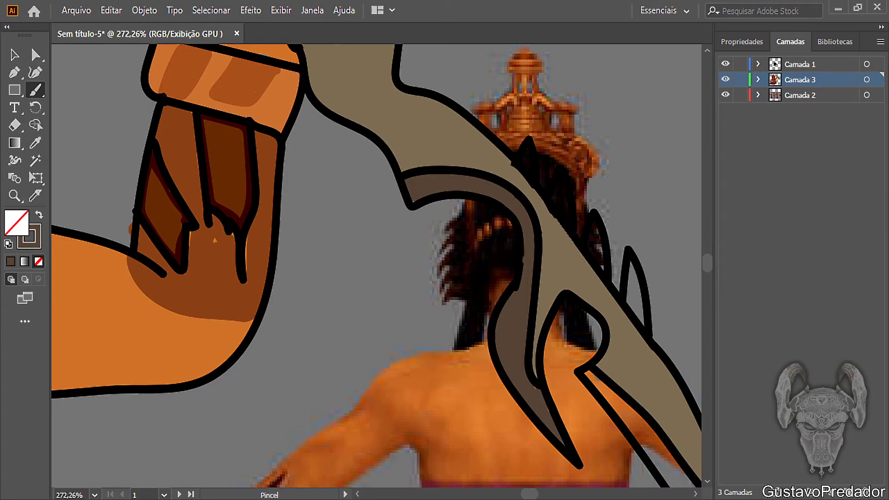
pyautogui.scroll(-3, 664, 376)
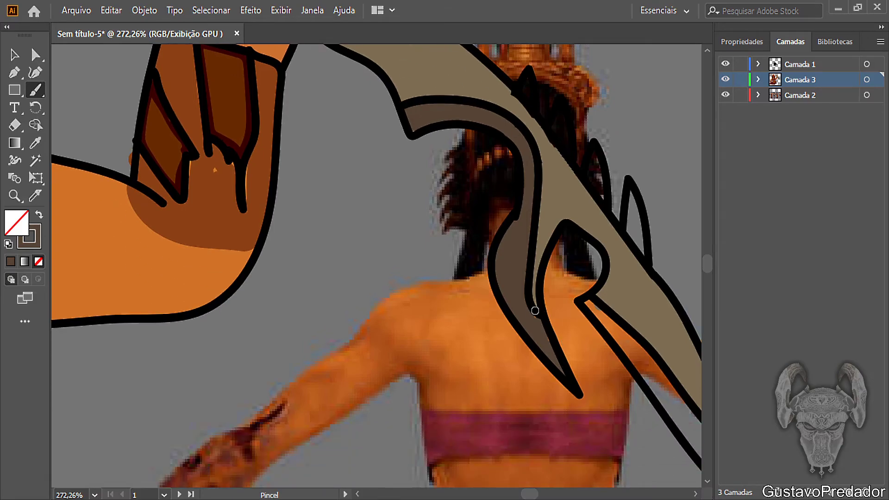
pyautogui.moveTo(548, 333); pyautogui.dragTo(551, 344)
# Step: Paint the four small spikes along the blade's upper edge dark brown
pyautogui.moveTo(529, 494)
pyautogui.mouseDown()
pyautogui.moveTo(538, 493)
pyautogui.moveTo(530, 493)
pyautogui.mouseUp()
pyautogui.scroll(-3, 542, 384)
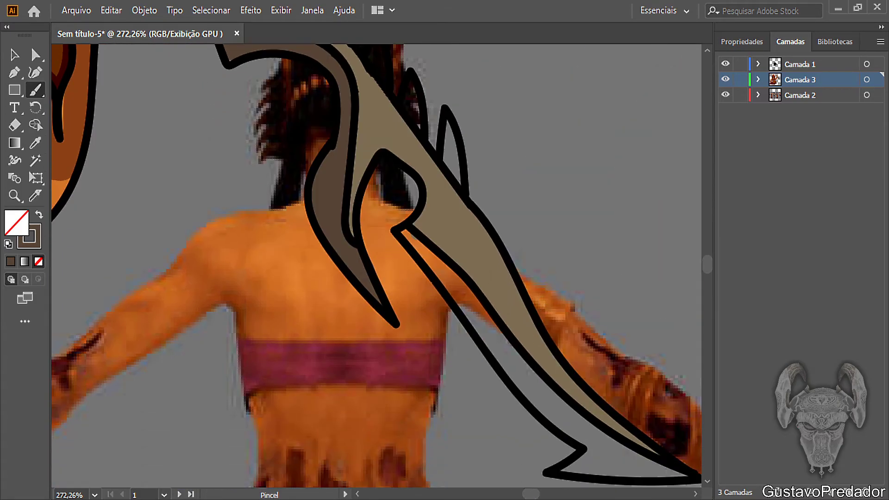
pyautogui.moveTo(459, 183)
pyautogui.mouseDown()
pyautogui.moveTo(447, 122)
pyautogui.moveTo(454, 153)
pyautogui.moveTo(454, 129)
pyautogui.moveTo(414, 119)
pyautogui.moveTo(401, 99)
pyautogui.moveTo(416, 98)
pyautogui.moveTo(419, 120)
pyautogui.mouseUp()
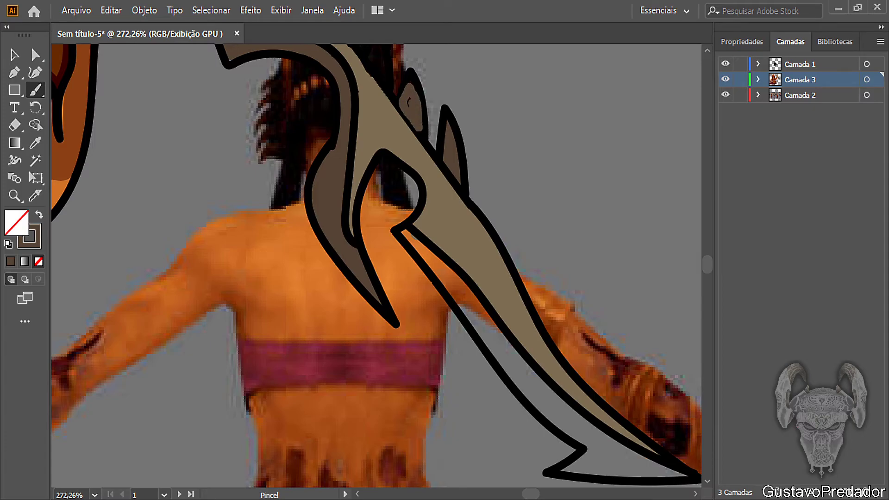
pyautogui.scroll(4, 313, 167)
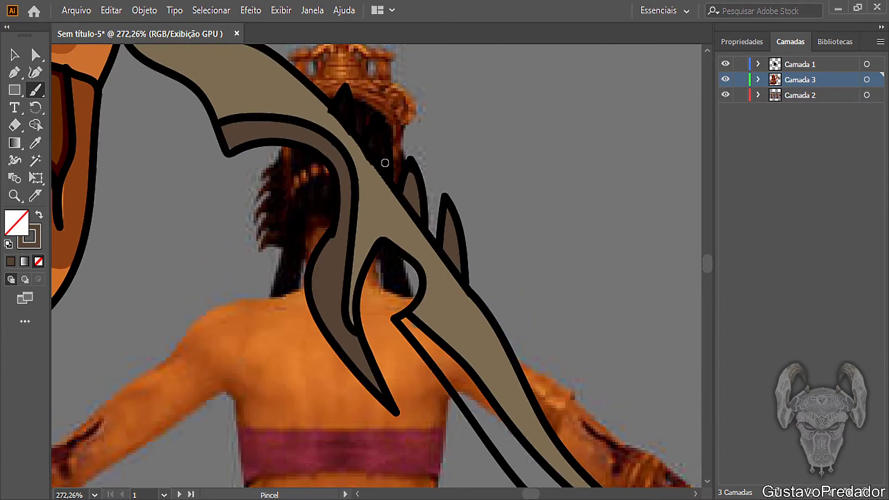
pyautogui.moveTo(383, 163)
pyautogui.mouseDown()
pyautogui.moveTo(372, 154)
pyautogui.moveTo(380, 134)
pyautogui.moveTo(345, 118)
pyautogui.moveTo(346, 92)
pyautogui.moveTo(348, 113)
pyautogui.mouseUp()
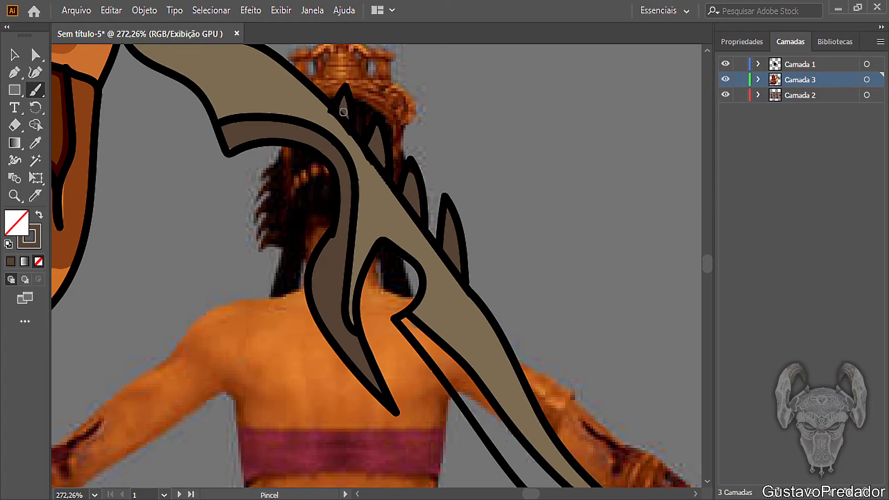
# Step: Set the stroke weight to 2 pt and fill the long lower blade section down to its barbed tip dark brown
pyautogui.scroll(-3, 354, 127)
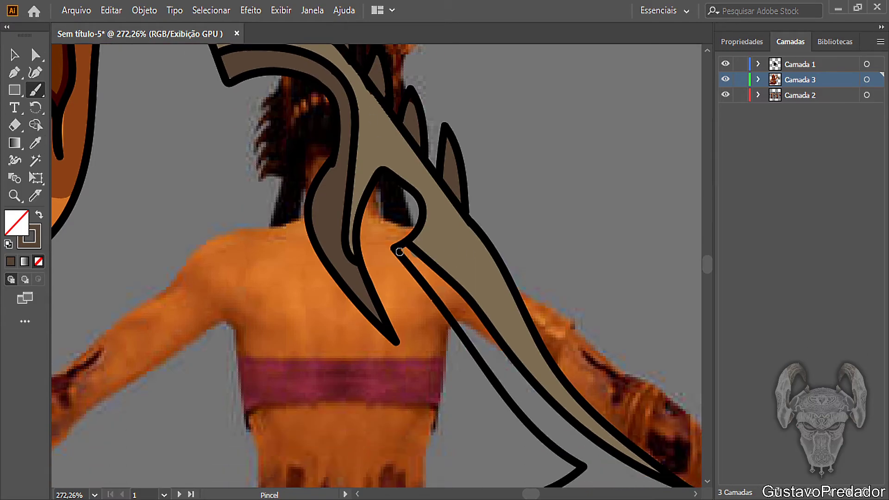
pyautogui.moveTo(403, 251); pyautogui.dragTo(428, 275)
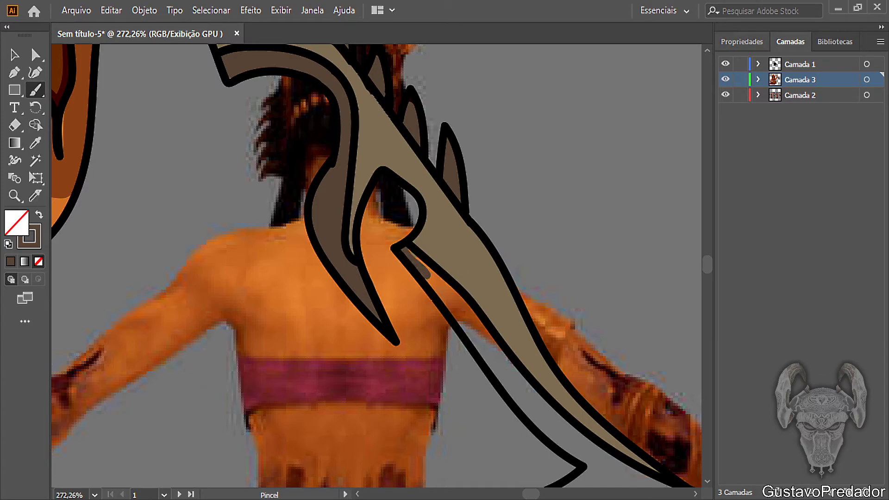
pyautogui.click(742, 42)
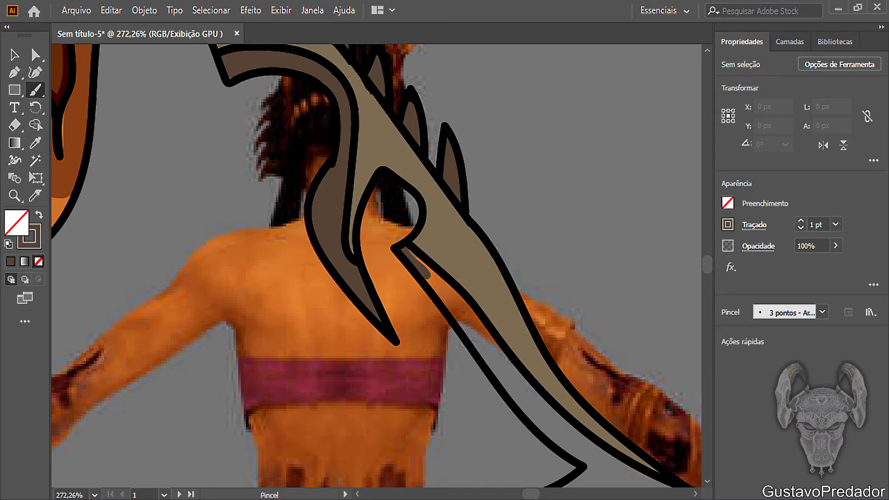
pyautogui.moveTo(407, 250)
pyautogui.mouseDown()
pyautogui.moveTo(441, 282)
pyautogui.moveTo(469, 338)
pyautogui.moveTo(486, 342)
pyautogui.moveTo(498, 363)
pyautogui.moveTo(475, 345)
pyautogui.moveTo(526, 412)
pyautogui.moveTo(587, 459)
pyautogui.moveTo(596, 442)
pyautogui.moveTo(535, 399)
pyautogui.moveTo(505, 354)
pyautogui.mouseUp()
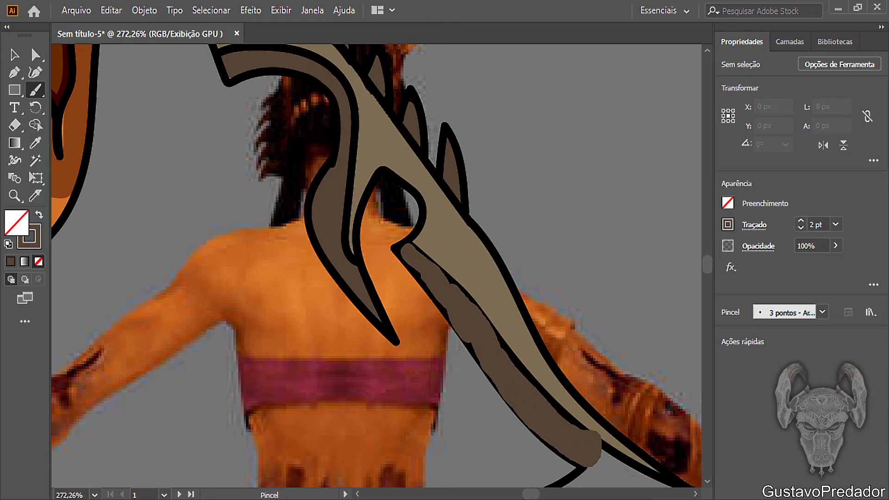
pyautogui.scroll(-5, 565, 366)
pyautogui.moveTo(565, 366)
pyautogui.mouseDown()
pyautogui.moveTo(619, 363)
pyautogui.moveTo(600, 336)
pyautogui.moveTo(609, 329)
pyautogui.moveTo(688, 368)
pyautogui.moveTo(602, 370)
pyautogui.moveTo(605, 354)
pyautogui.mouseUp()
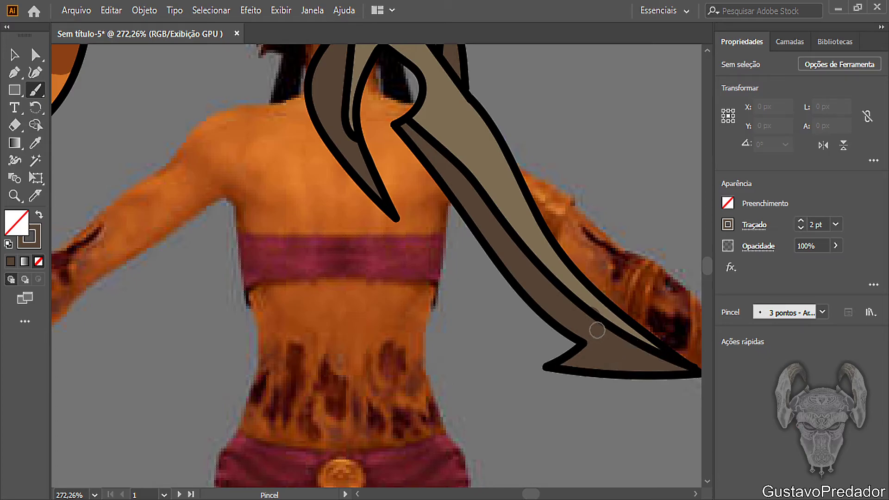
# Step: Set the stroke weight to 1 pt and shade the light blade's lower edge, the round notch and the guard's spike dark brown
pyautogui.moveTo(665, 350)
pyautogui.mouseDown()
pyautogui.moveTo(597, 314)
pyautogui.moveTo(413, 118)
pyautogui.mouseUp()
pyautogui.scroll(5, 413, 118)
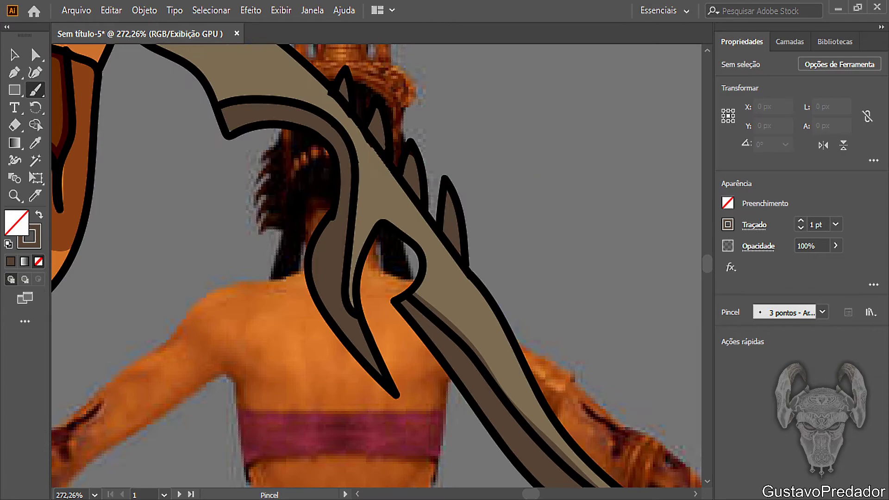
pyautogui.moveTo(408, 296)
pyautogui.mouseDown()
pyautogui.moveTo(426, 284)
pyautogui.moveTo(421, 241)
pyautogui.moveTo(379, 215)
pyautogui.moveTo(352, 243)
pyautogui.moveTo(353, 315)
pyautogui.moveTo(346, 266)
pyautogui.moveTo(375, 226)
pyautogui.moveTo(352, 274)
pyautogui.moveTo(378, 224)
pyautogui.mouseUp()
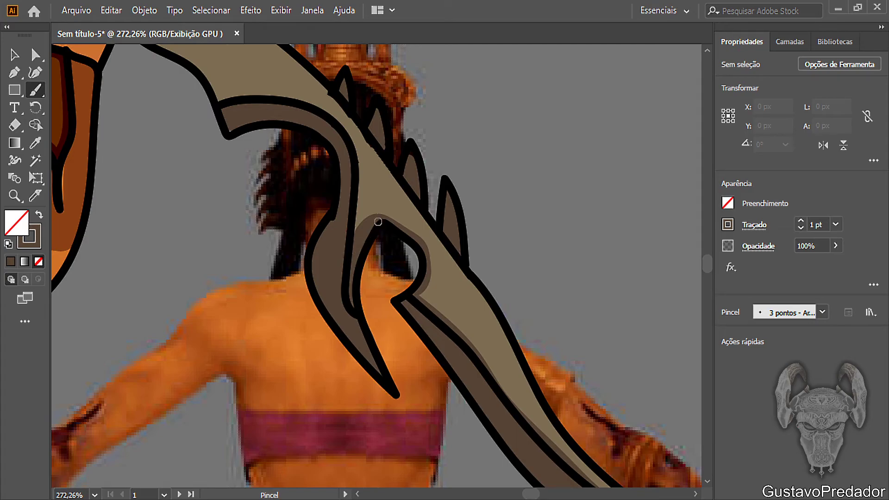
pyautogui.scroll(5, 179, 174)
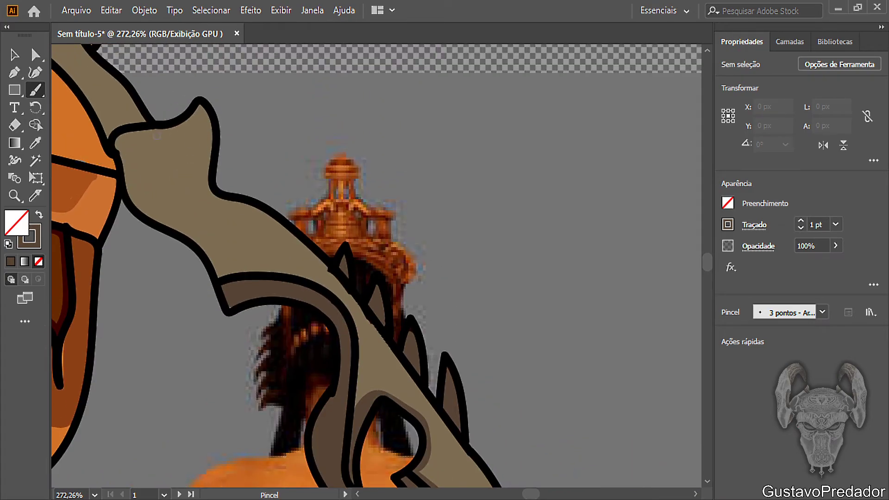
pyautogui.moveTo(158, 126)
pyautogui.mouseDown()
pyautogui.moveTo(199, 107)
pyautogui.moveTo(212, 134)
pyautogui.moveTo(212, 180)
pyautogui.mouseUp()
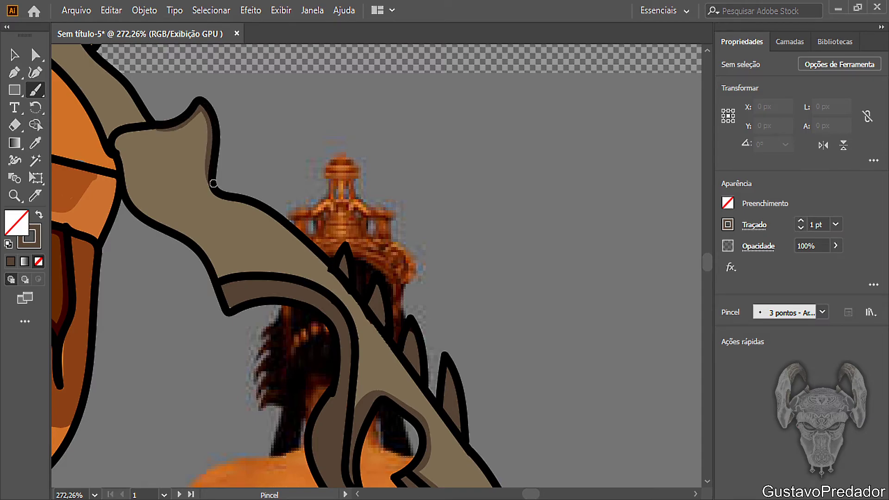
# Step: Add dark brown shading to the handle just below the fist and to the pointed end emerging above the hand
pyautogui.scroll(3, 207, 261)
pyautogui.moveTo(531, 494); pyautogui.dragTo(528, 493)
pyautogui.scroll(5, 383, 315)
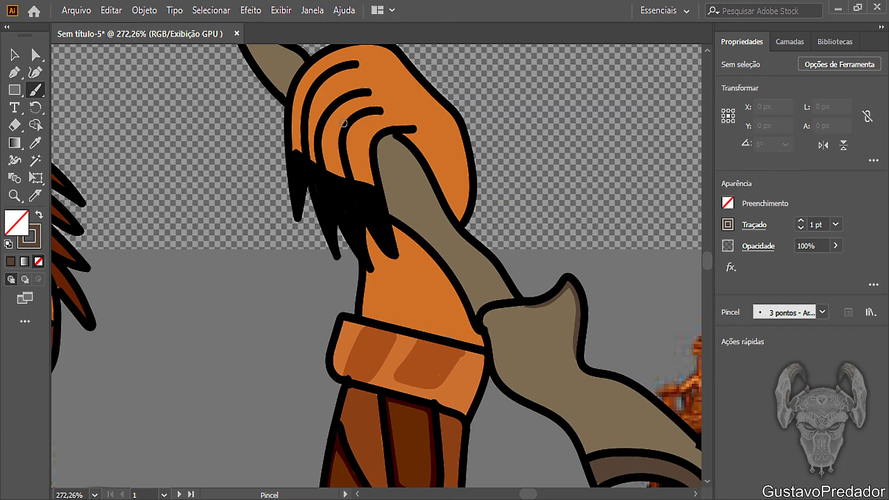
pyautogui.moveTo(392, 285)
pyautogui.mouseDown()
pyautogui.moveTo(388, 266)
pyautogui.moveTo(415, 248)
pyautogui.moveTo(392, 208)
pyautogui.moveTo(380, 240)
pyautogui.moveTo(384, 274)
pyautogui.moveTo(415, 239)
pyautogui.moveTo(397, 253)
pyautogui.moveTo(401, 214)
pyautogui.moveTo(390, 215)
pyautogui.moveTo(396, 230)
pyautogui.mouseUp()
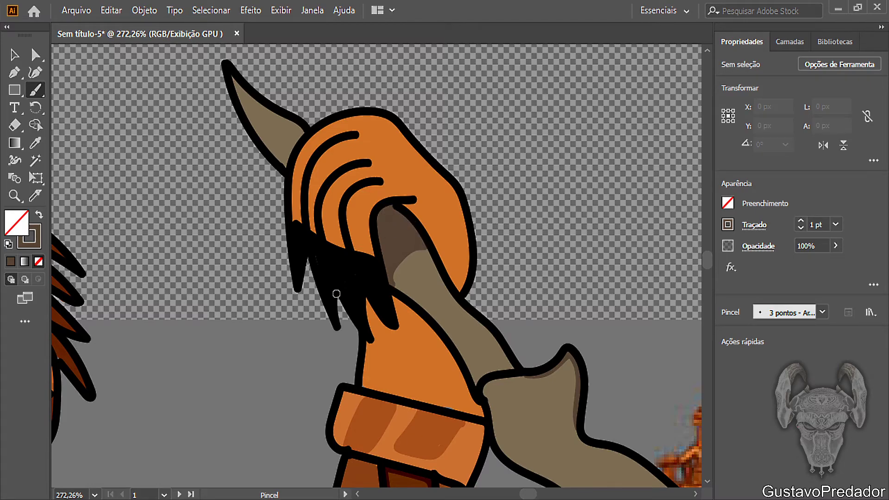
pyautogui.moveTo(285, 166); pyautogui.dragTo(307, 132)
pyautogui.moveTo(231, 79); pyautogui.dragTo(280, 135)
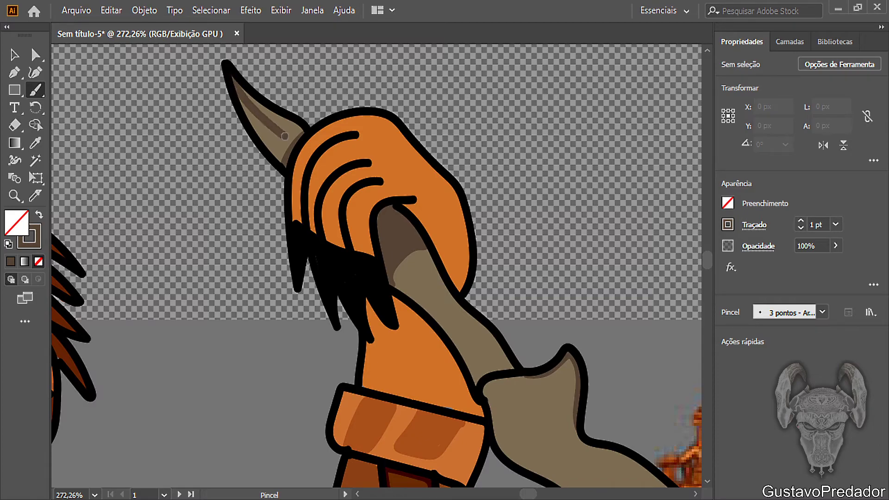
# Step: Draw dark brown stripes across the weapon handle between the fist and the guard
pyautogui.scroll(-5, 479, 226)
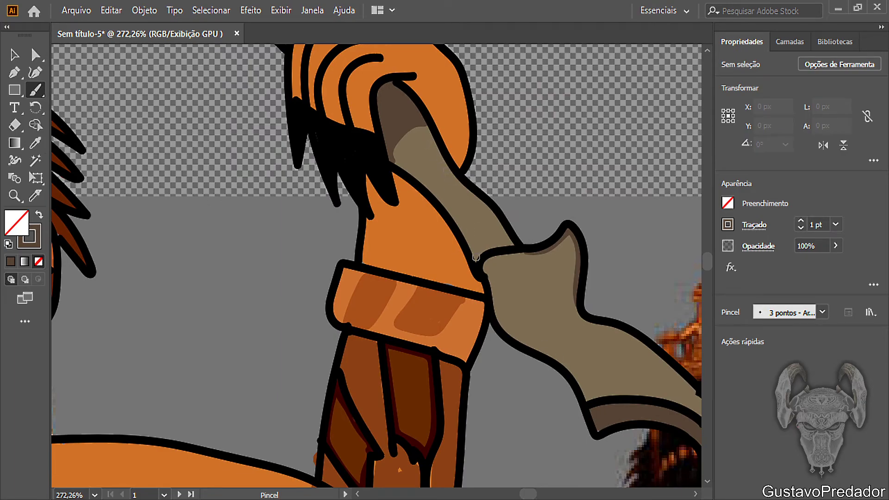
pyautogui.moveTo(466, 242); pyautogui.dragTo(499, 218)
pyautogui.moveTo(446, 210); pyautogui.dragTo(476, 193)
pyautogui.moveTo(420, 185)
pyautogui.mouseDown()
pyautogui.moveTo(447, 158)
pyautogui.moveTo(416, 152)
pyautogui.moveTo(434, 138)
pyautogui.mouseUp()
# Step: Shade the guard's lower edge and the blade's upper edge from the guard down to the tip dark brown
pyautogui.scroll(-3, 431, 139)
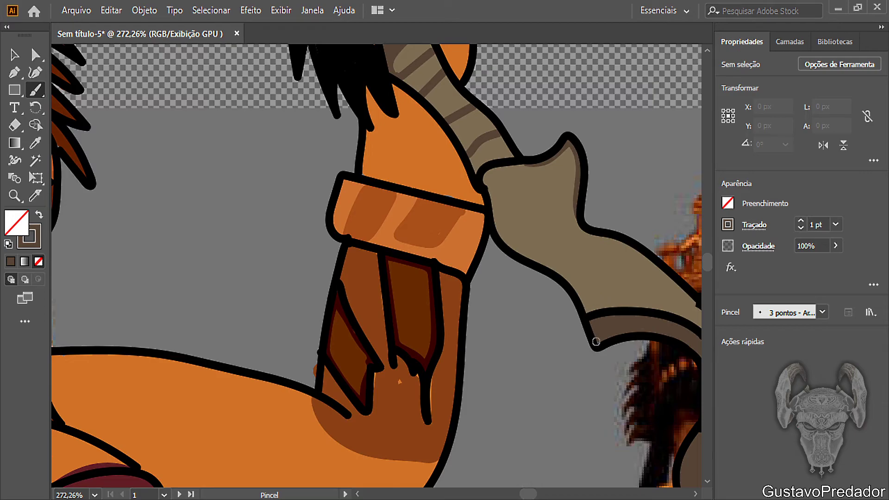
pyautogui.moveTo(587, 319)
pyautogui.mouseDown()
pyautogui.moveTo(567, 274)
pyautogui.moveTo(521, 252)
pyautogui.moveTo(496, 226)
pyautogui.moveTo(484, 179)
pyautogui.moveTo(522, 162)
pyautogui.mouseUp()
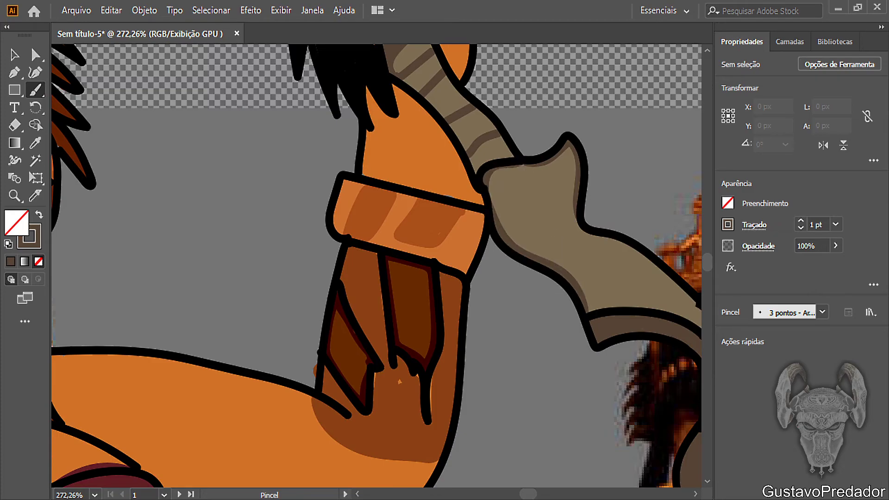
pyautogui.hscroll(5, 428, 290)
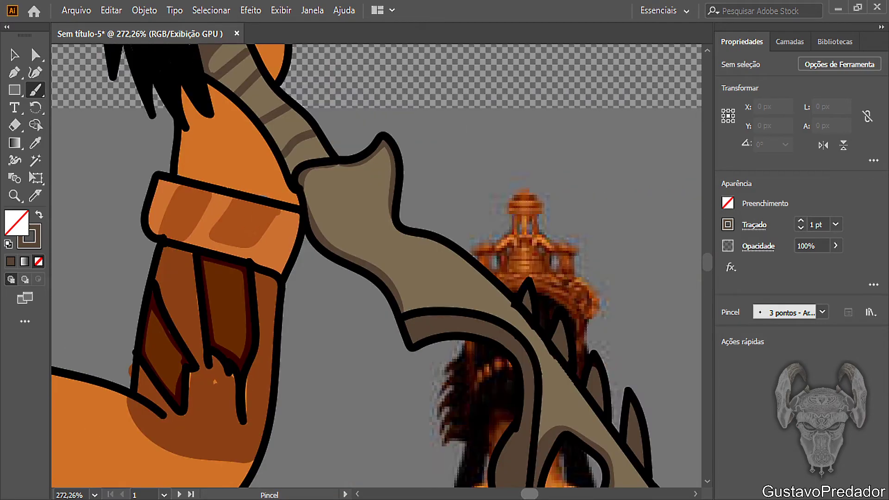
pyautogui.moveTo(398, 232)
pyautogui.mouseDown()
pyautogui.moveTo(423, 234)
pyautogui.moveTo(489, 286)
pyautogui.moveTo(593, 413)
pyautogui.mouseUp()
pyautogui.scroll(-5, 571, 234)
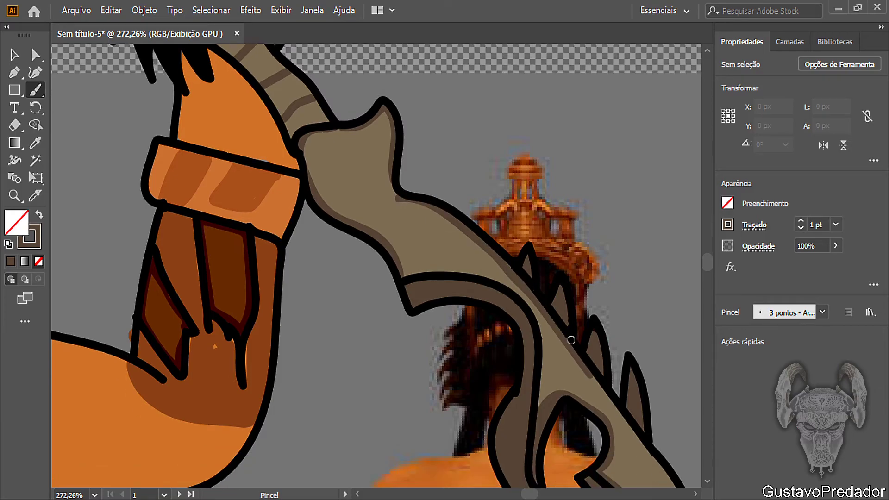
pyautogui.moveTo(529, 494); pyautogui.dragTo(531, 494)
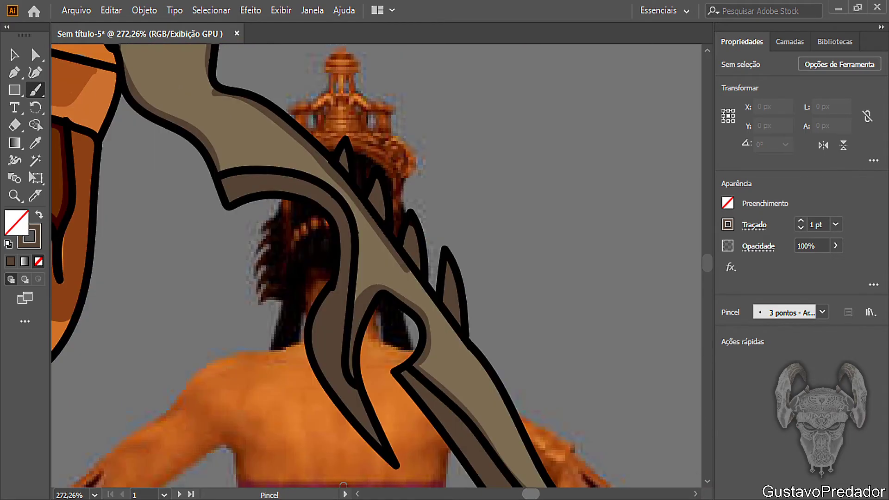
pyautogui.scroll(-4, 481, 294)
pyautogui.moveTo(409, 164)
pyautogui.mouseDown()
pyautogui.moveTo(511, 309)
pyautogui.moveTo(545, 382)
pyautogui.moveTo(649, 482)
pyautogui.mouseUp()
pyautogui.scroll(-5, 377, 267)
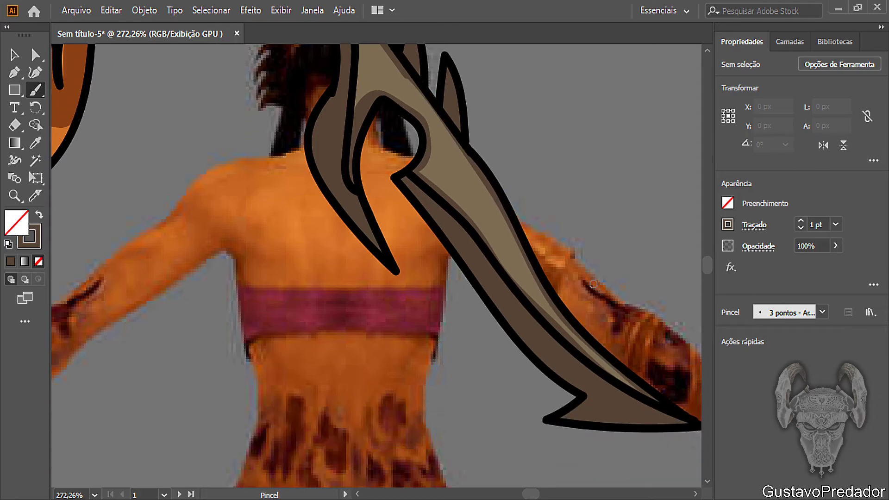
pyautogui.scroll(10, 100, 155)
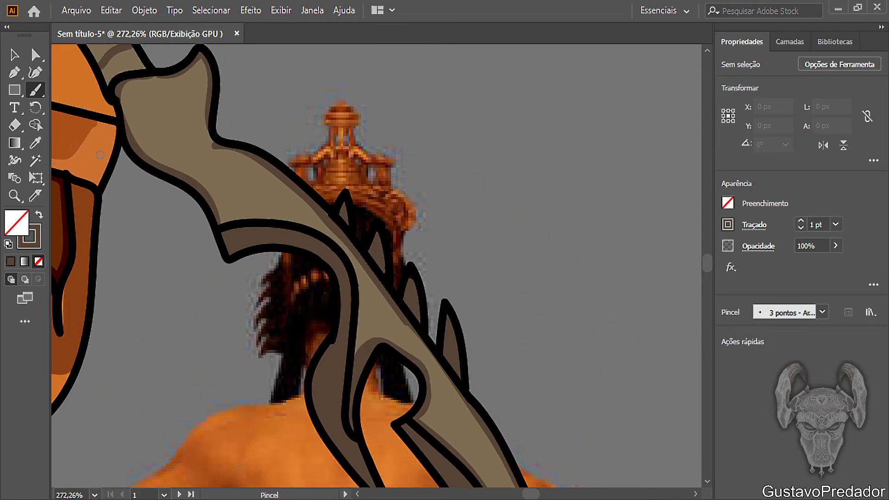
pyautogui.click(14, 196)
pyautogui.scroll(-4, 585, 217)
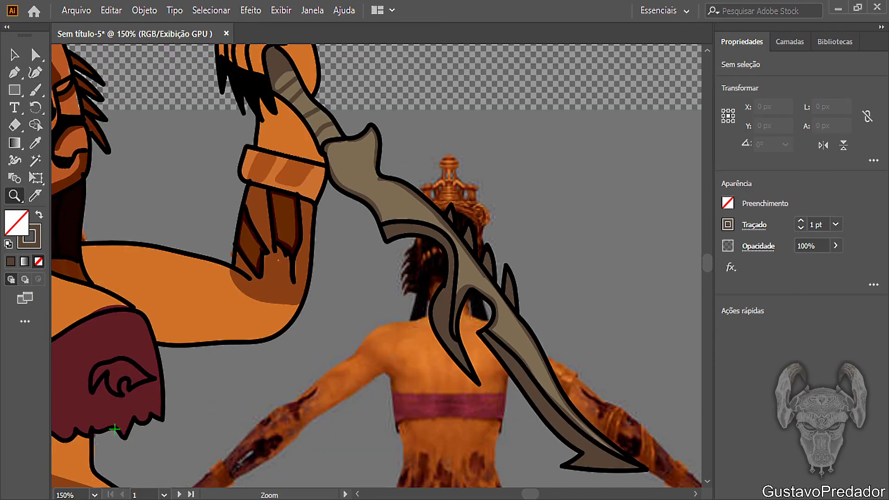
pyautogui.scroll(-1, 337, 287)
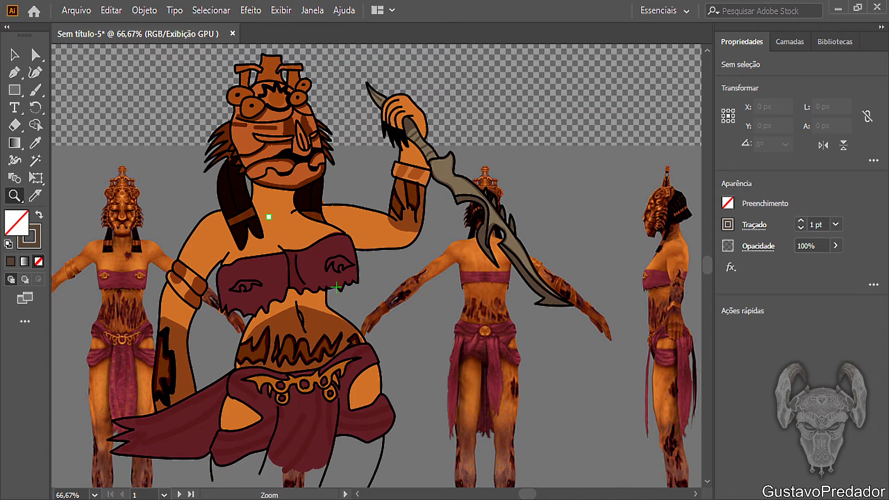
# Step: Examine the whole character with the shaded weapon against the reference sprites, finishing on the masked face
pyautogui.hotkey('ctrl', '-')
pyautogui.scroll(-1, 377, 266)
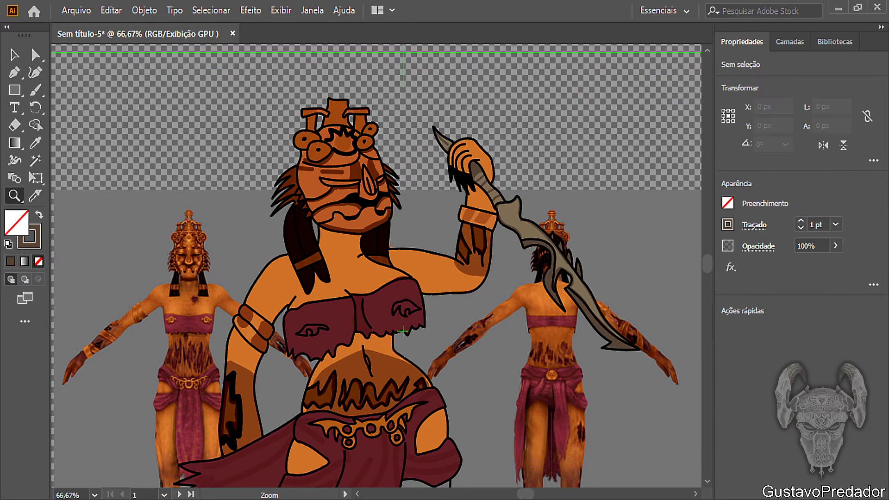
pyautogui.scroll(-2, 377, 275)
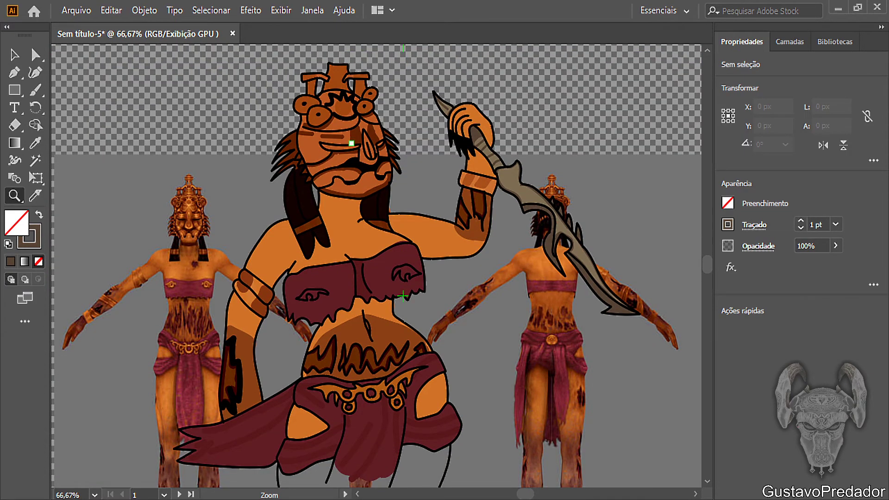
pyautogui.moveTo(326, 141); pyautogui.dragTo(330, 141)
pyautogui.scroll(5, 350, 172)
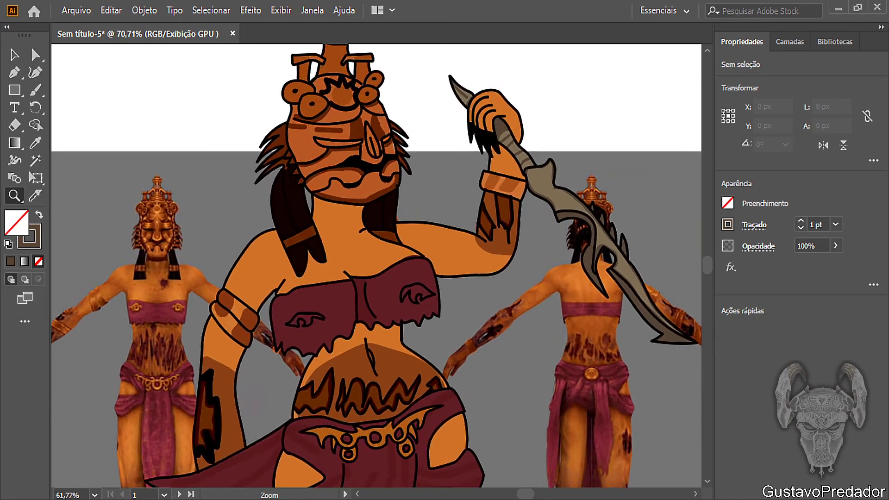
pyautogui.scroll(-4, 450, 271)
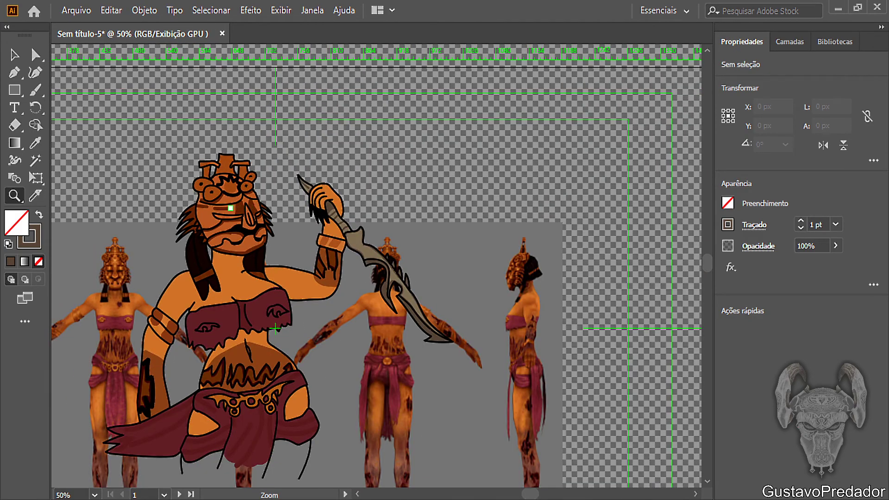
pyautogui.click(230, 208)
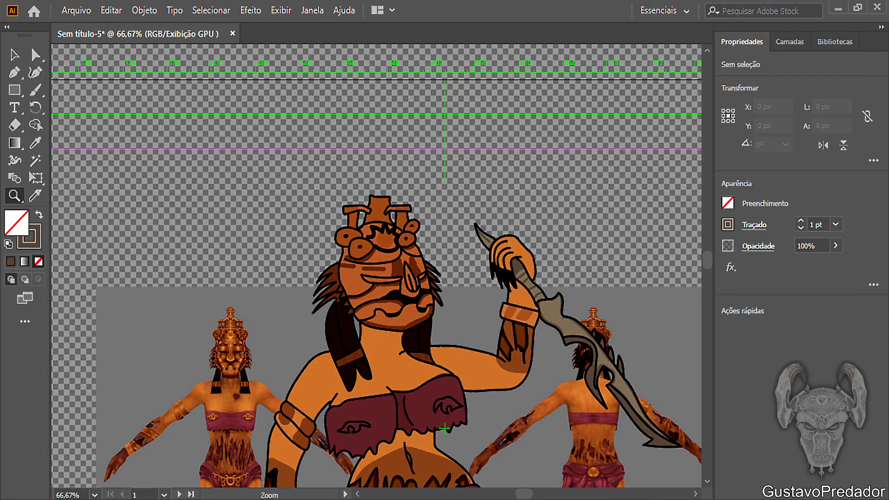
pyautogui.click(415, 274)
pyautogui.click(415, 274)
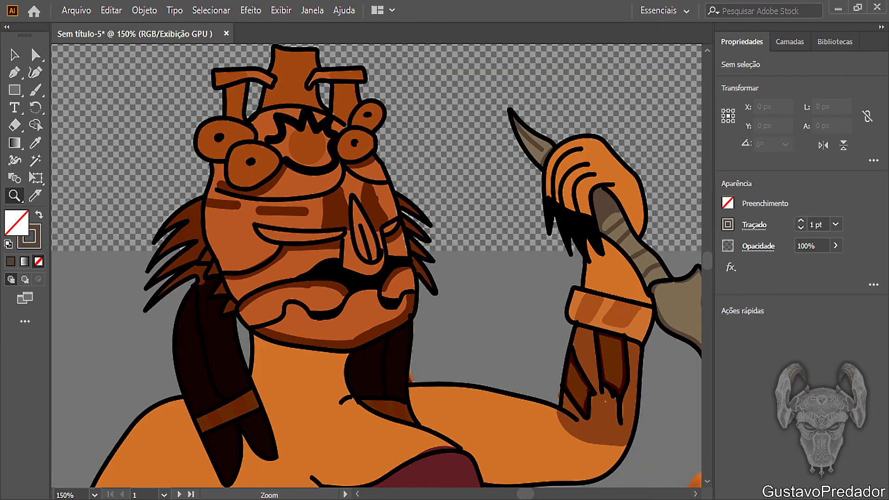
# Step: Create a new layer above Camada 3 and set the stroke colour to bright orange
pyautogui.click(790, 41)
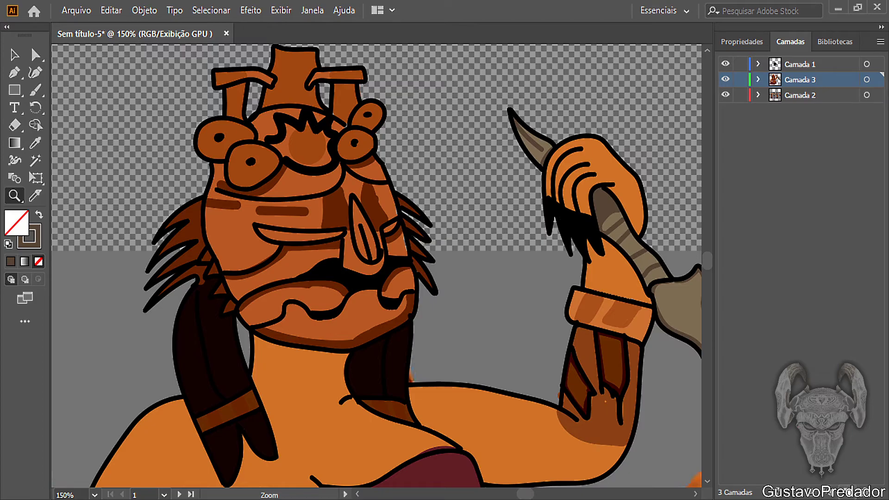
pyautogui.hotkey('ctrl', 'l')
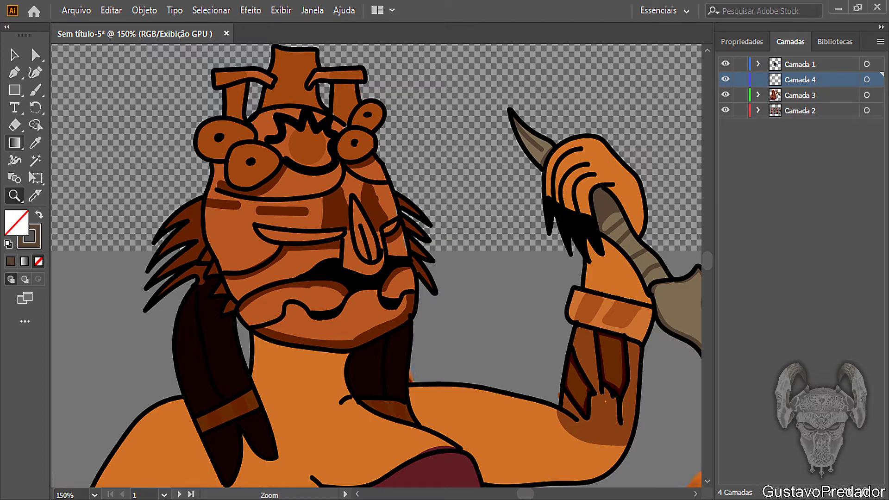
pyautogui.press('x')
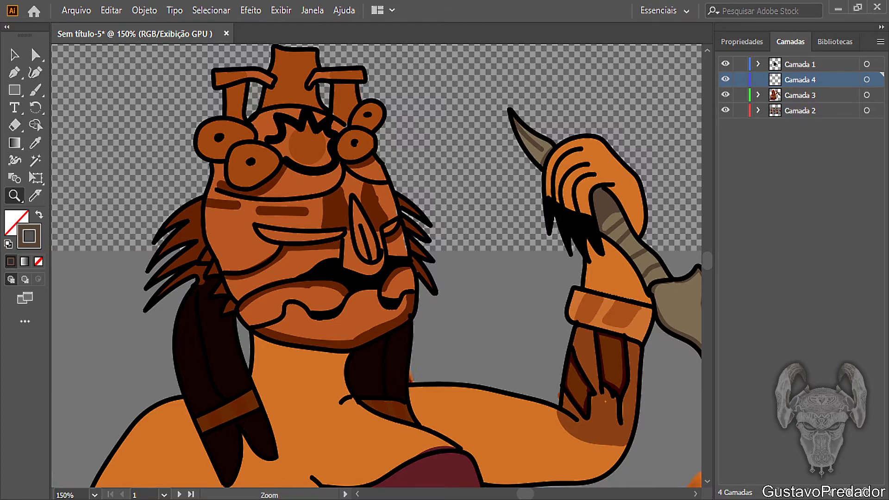
pyautogui.press('Return')
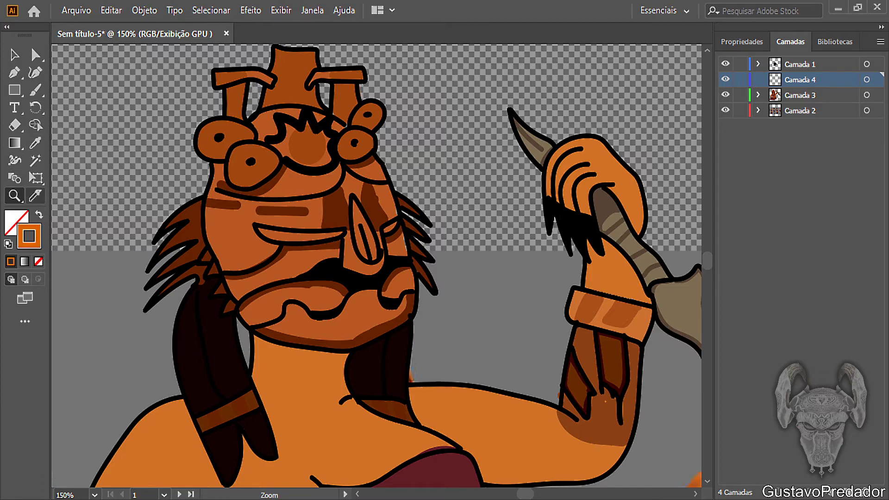
# Step: Paint the insides of both narrow mask eyes bright orange with the brush on Camada 4
pyautogui.click(302, 226)
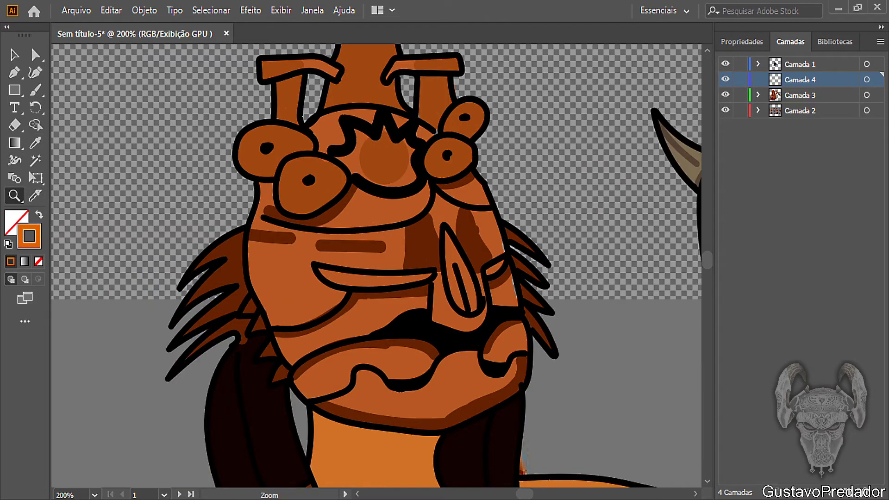
pyautogui.click(448, 291)
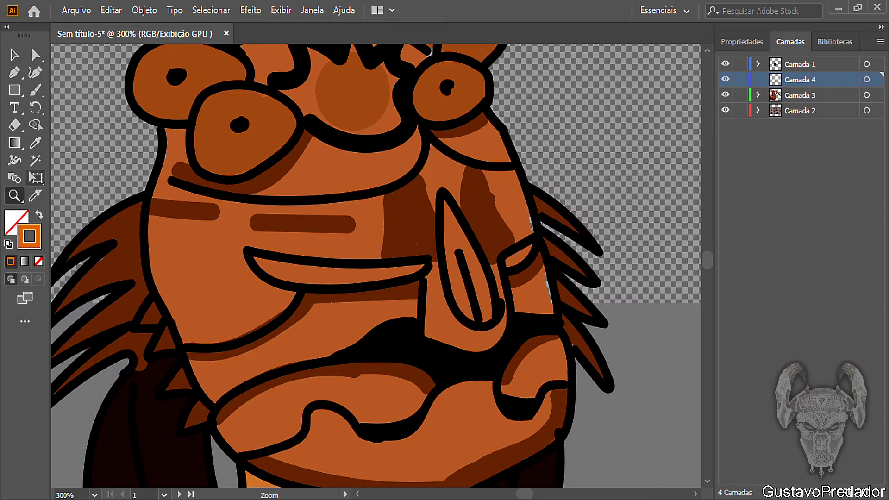
pyautogui.press('b')
pyautogui.moveTo(251, 259)
pyautogui.mouseDown()
pyautogui.moveTo(328, 273)
pyautogui.moveTo(423, 269)
pyautogui.moveTo(337, 281)
pyautogui.moveTo(258, 269)
pyautogui.mouseUp()
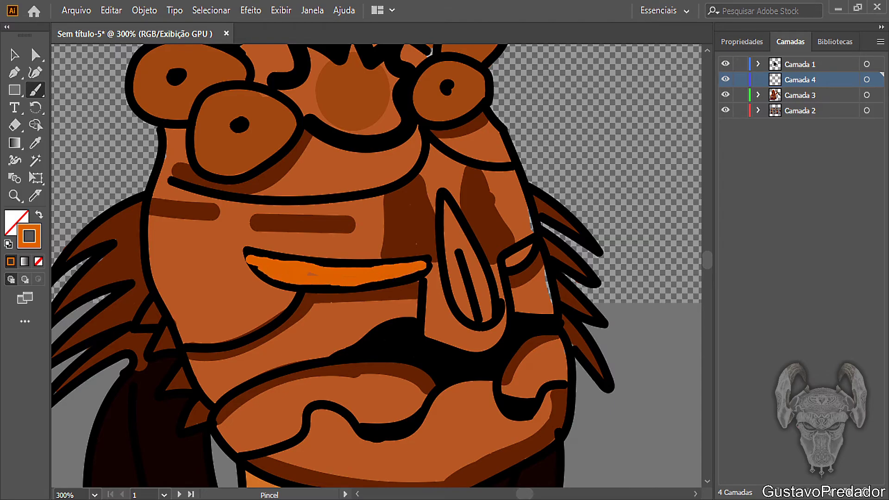
pyautogui.moveTo(507, 264)
pyautogui.mouseDown()
pyautogui.moveTo(532, 247)
pyautogui.moveTo(510, 264)
pyautogui.mouseUp()
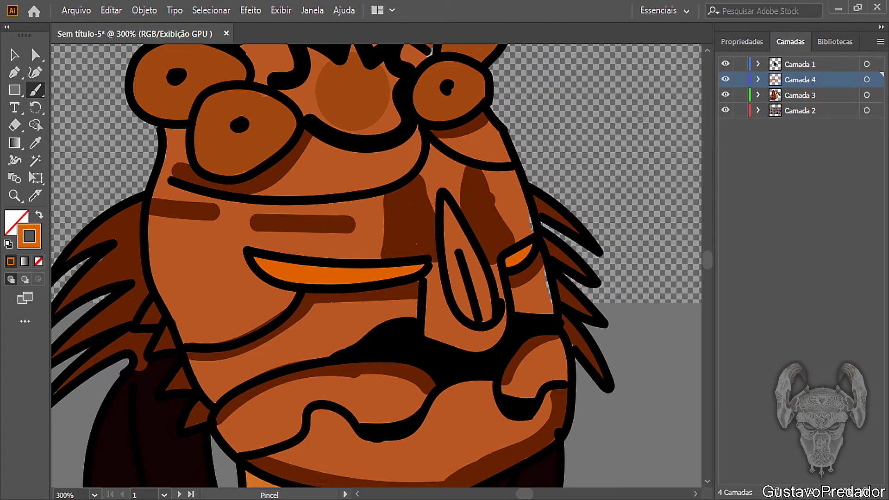
# Step: Expand Camada 4 to list its paths and examine the orange eyes on the whole character and up close
pyautogui.click(758, 80)
pyautogui.click(819, 95)
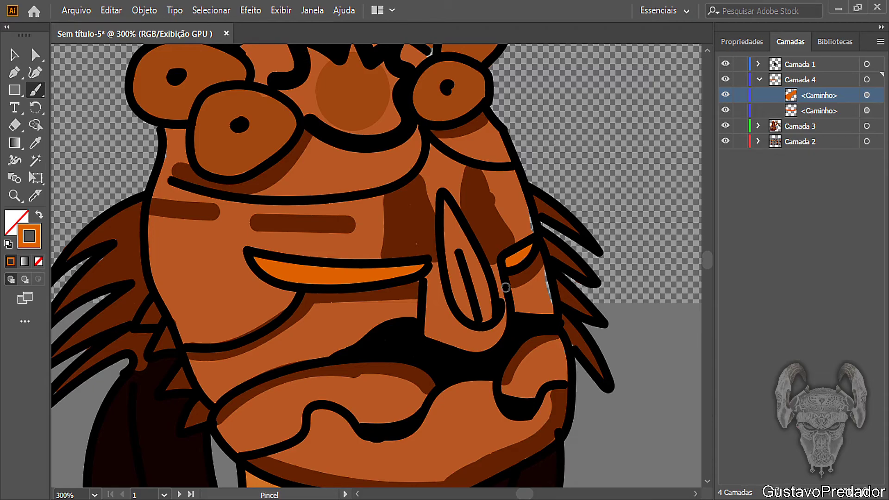
pyautogui.scroll(5, 505, 288)
pyautogui.click(15, 195)
pyautogui.scroll(-6, 559, 230)
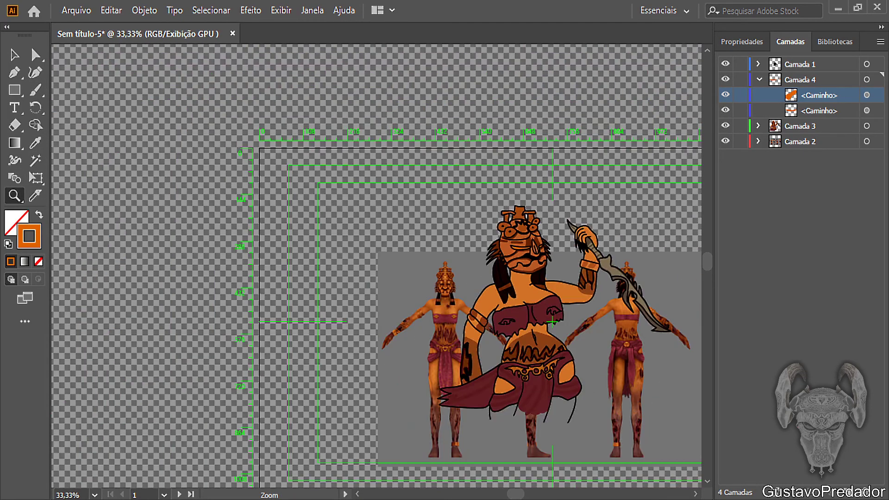
pyautogui.scroll(-2, 631, 275)
pyautogui.click(551, 234)
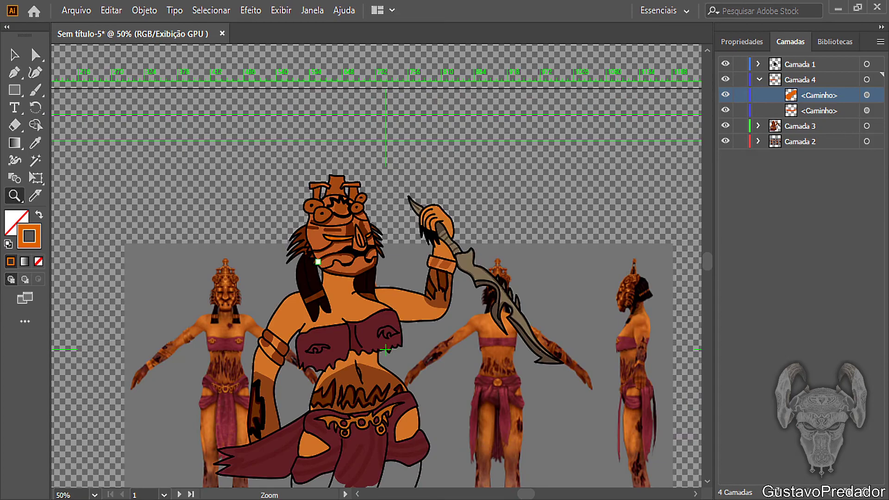
pyautogui.click(343, 267)
pyautogui.click(346, 268)
pyautogui.click(346, 267)
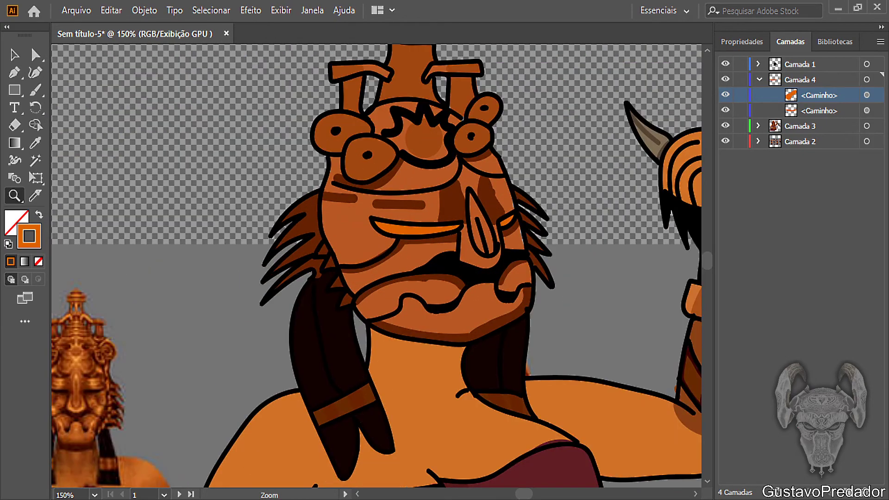
pyautogui.click(360, 254)
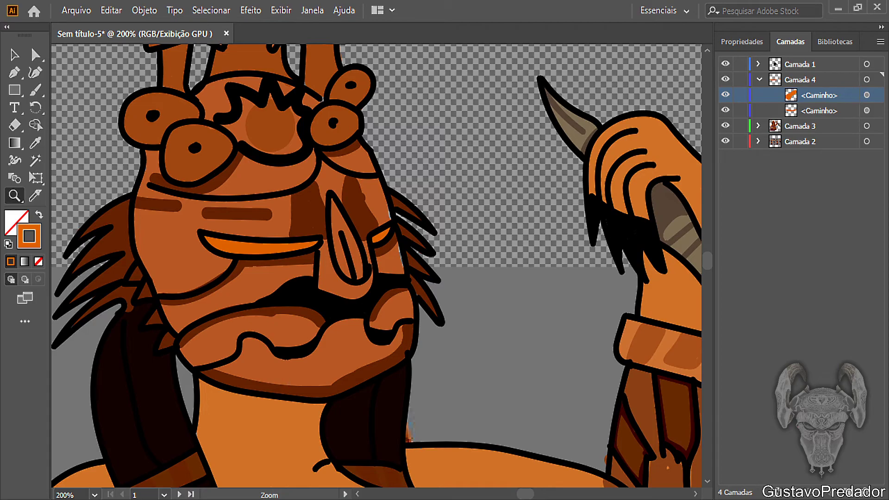
# Step: Hide Camada 1, Camada 2 and Camada 3 so that only the orange eye paths on Camada 4 are shown
pyautogui.click(726, 110)
pyautogui.click(725, 126)
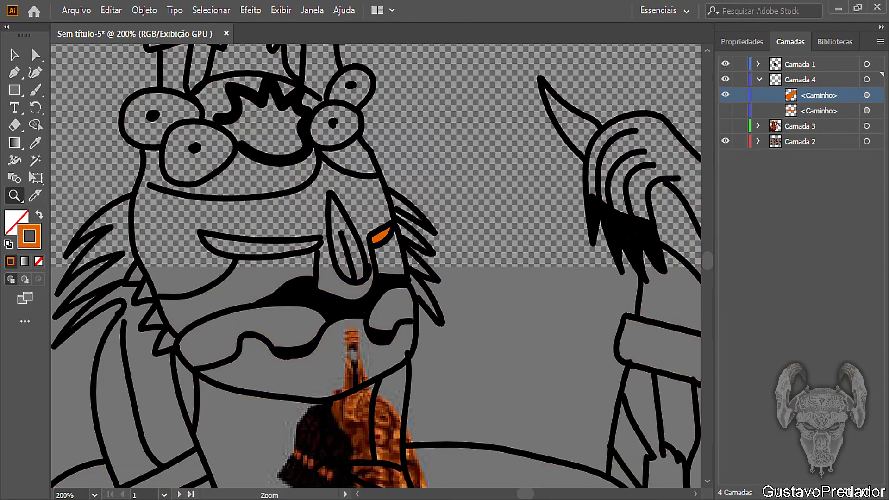
pyautogui.click(725, 142)
pyautogui.click(726, 110)
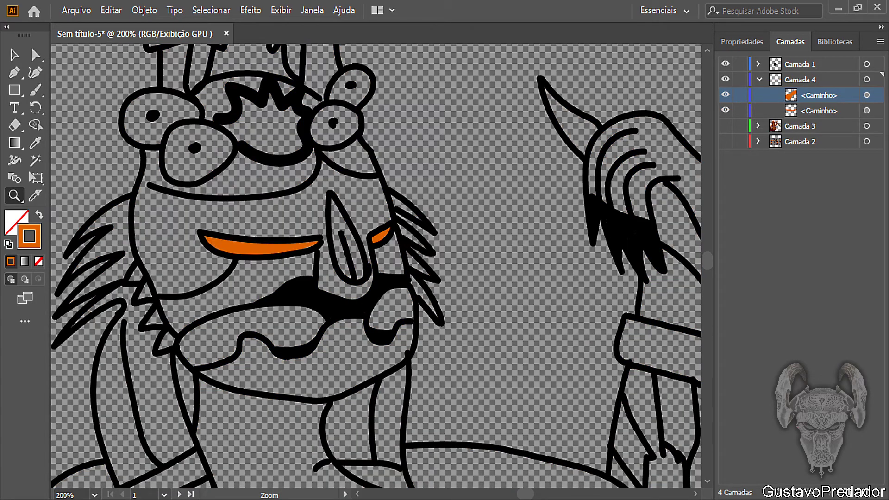
pyautogui.click(726, 79)
pyautogui.click(726, 64)
pyautogui.click(725, 79)
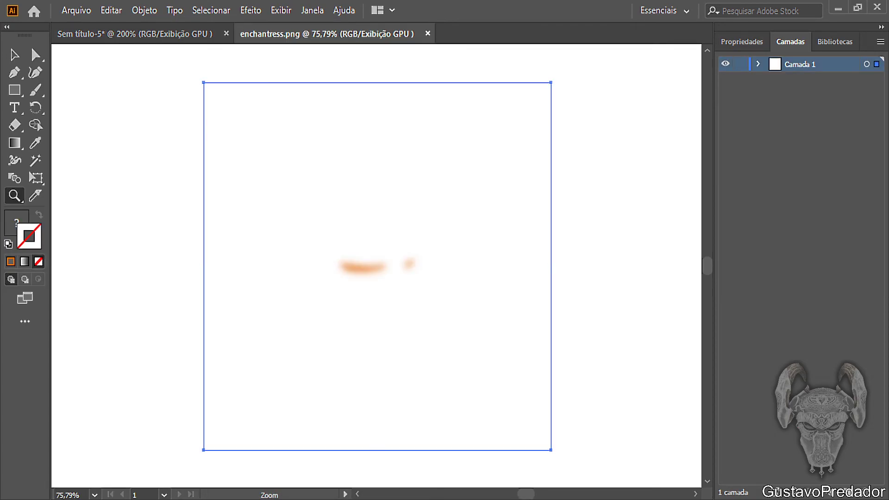
# Step: Paste the blurred orange glow image from enchantress.png into Camada 4 and align it over the two eye shapes
pyautogui.click(134, 33)
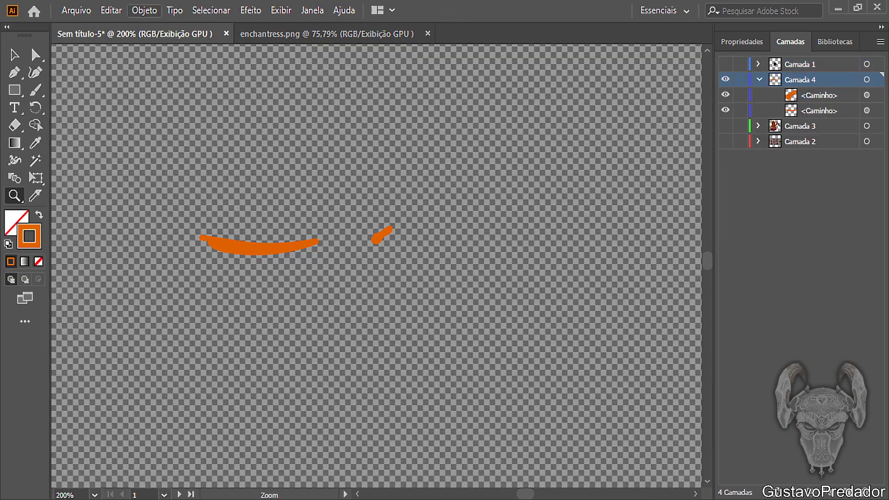
pyautogui.hotkey('ctrl', 'v')
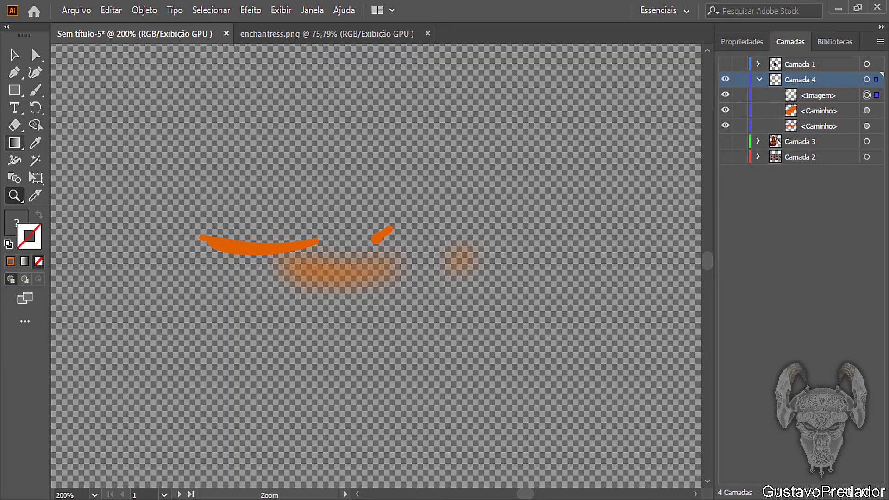
pyautogui.click(35, 54)
pyautogui.click(14, 54)
pyautogui.moveTo(325, 253)
pyautogui.mouseDown()
pyautogui.moveTo(239, 233)
pyautogui.moveTo(281, 237)
pyautogui.mouseUp()
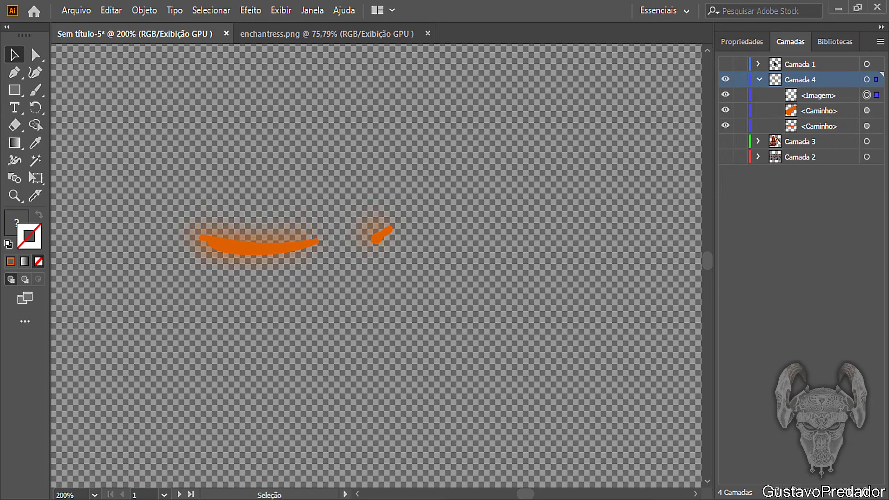
# Step: Show the Camada 3 colours and Camada 1 outlines again, leaving the Camada 2 reference sprites hidden
pyautogui.click(726, 141)
pyautogui.click(726, 157)
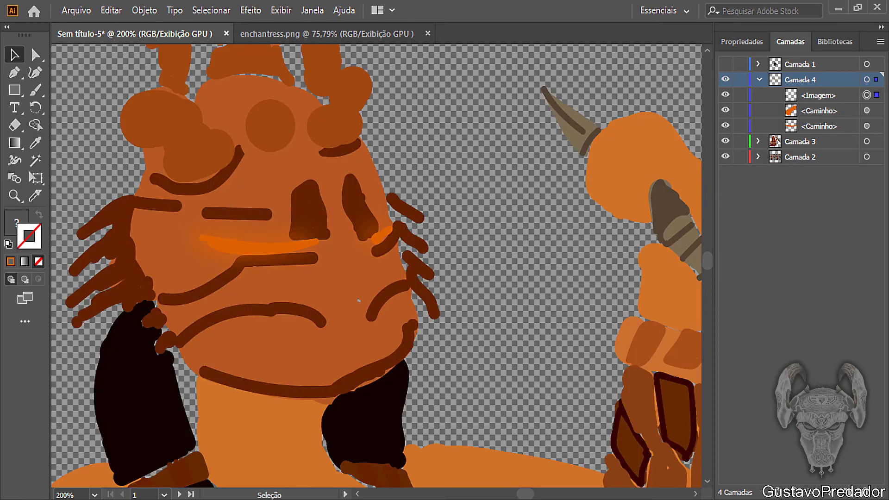
pyautogui.click(726, 64)
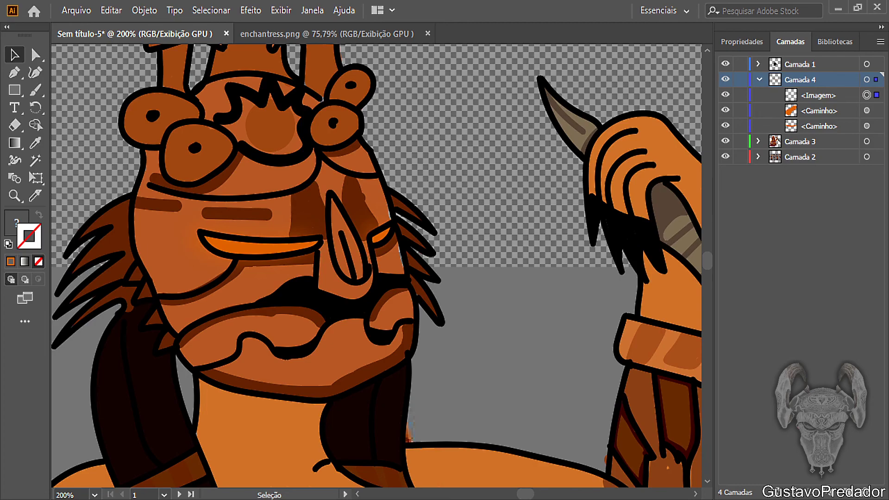
pyautogui.click(726, 157)
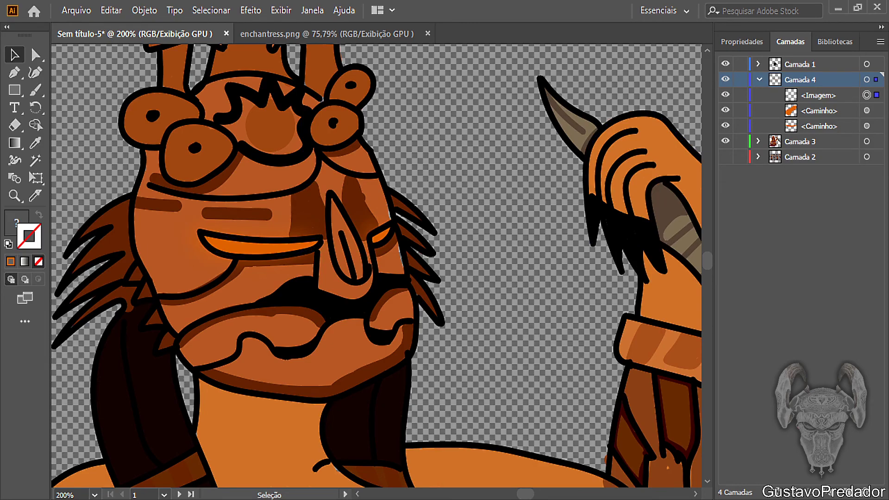
# Step: Paste two more copies of the glow image and position them over the mask's eyes to strengthen the glow
pyautogui.click(819, 126)
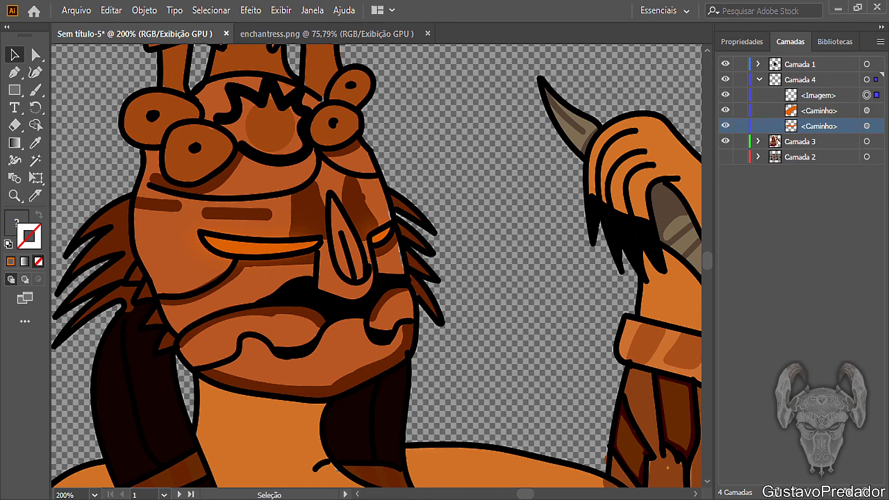
pyautogui.hotkey('ctrl', 'v')
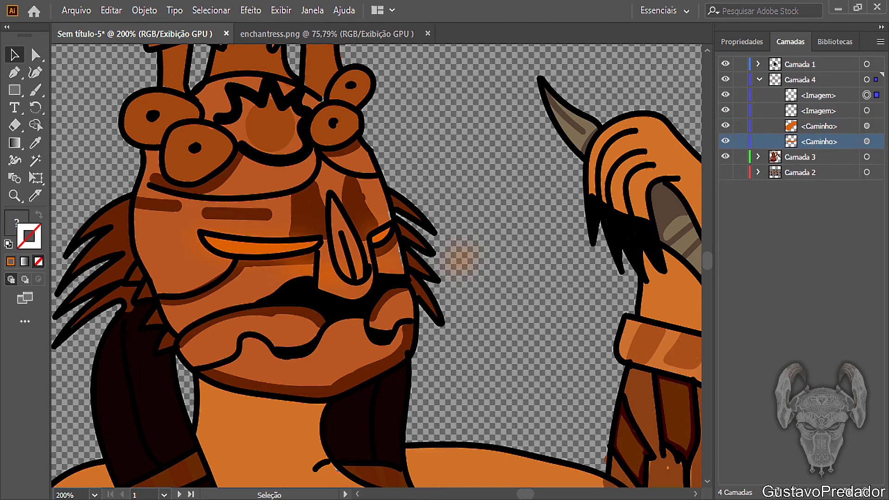
pyautogui.moveTo(461, 257); pyautogui.dragTo(404, 228)
pyautogui.hotkey('ctrl', 'v')
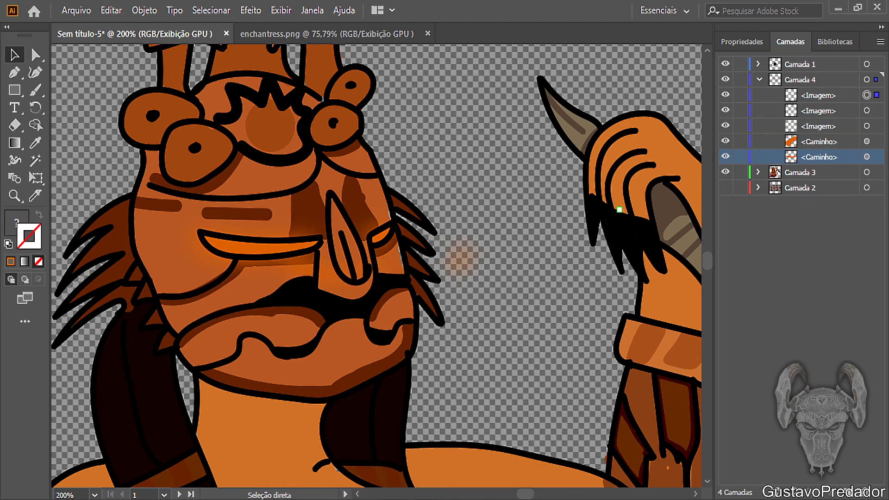
pyautogui.click(461, 257)
pyautogui.moveTo(461, 257); pyautogui.dragTo(384, 242)
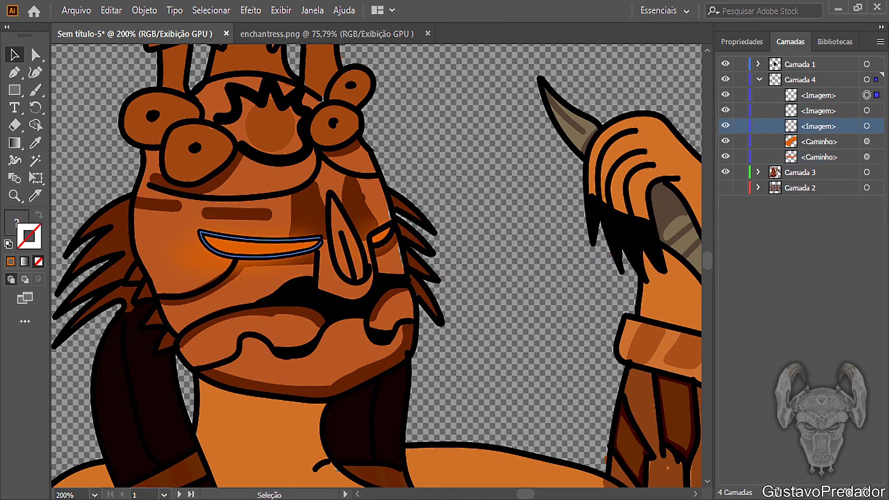
pyautogui.moveTo(227, 249); pyautogui.dragTo(261, 255)
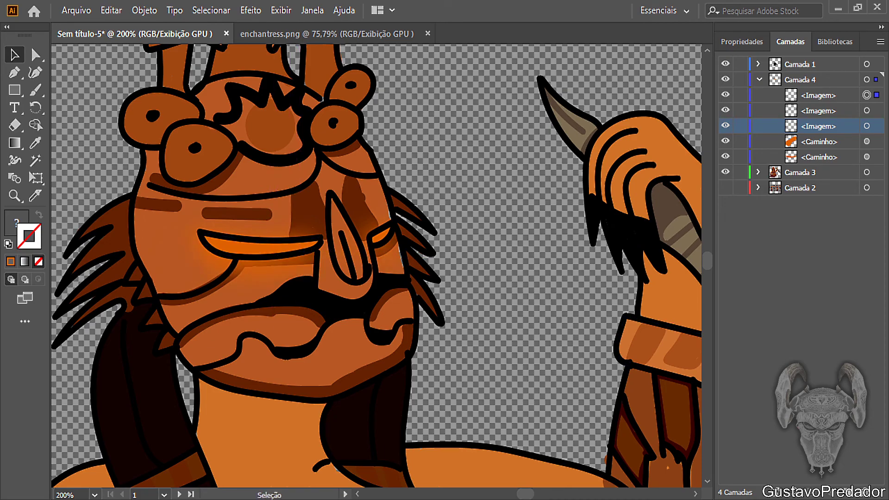
# Step: Delete the lowest glow image and the small eye's orange path from Camada 4
pyautogui.press('Delete')
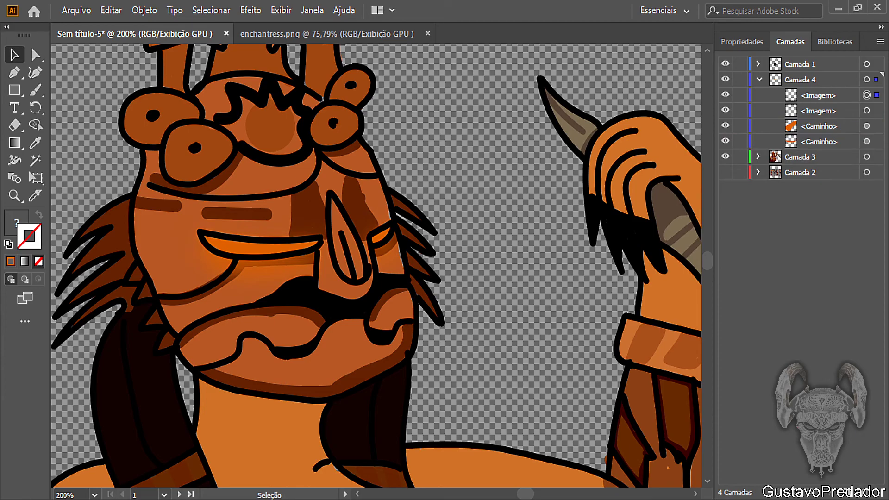
pyautogui.click(819, 126)
pyautogui.press('Delete')
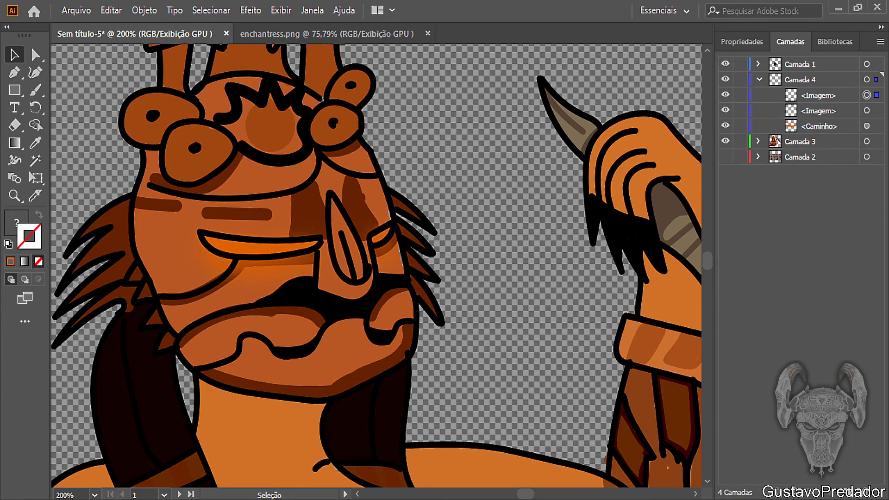
# Step: Undo the deletion of the small eye's orange path in Camada 4 and hide the Camada 3 colours
pyautogui.hotkey('ctrl', 'z')
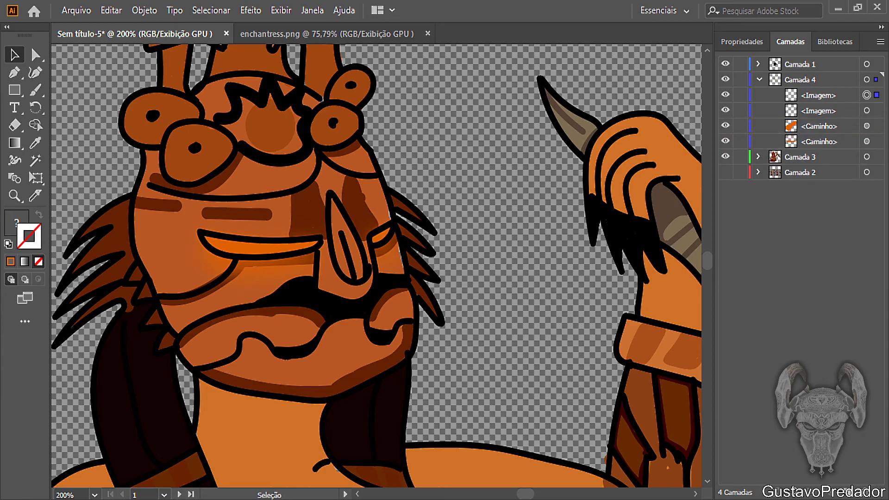
pyautogui.click(726, 156)
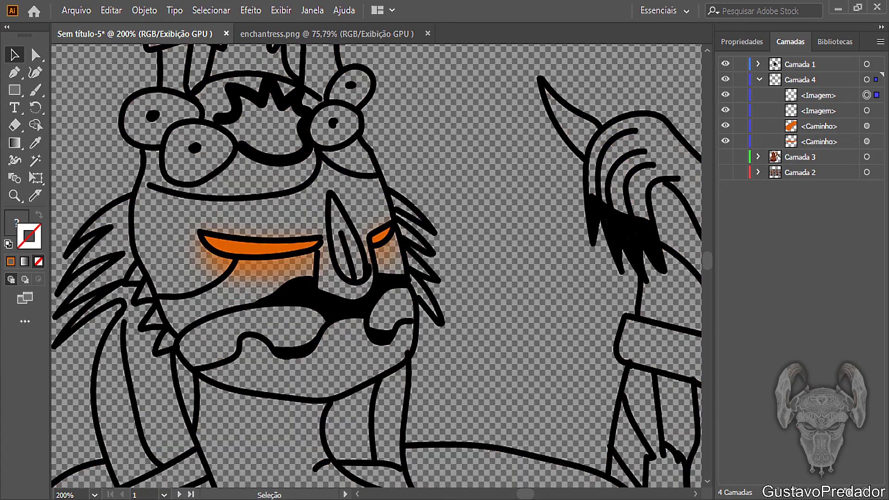
pyautogui.click(819, 126)
pyautogui.click(819, 141)
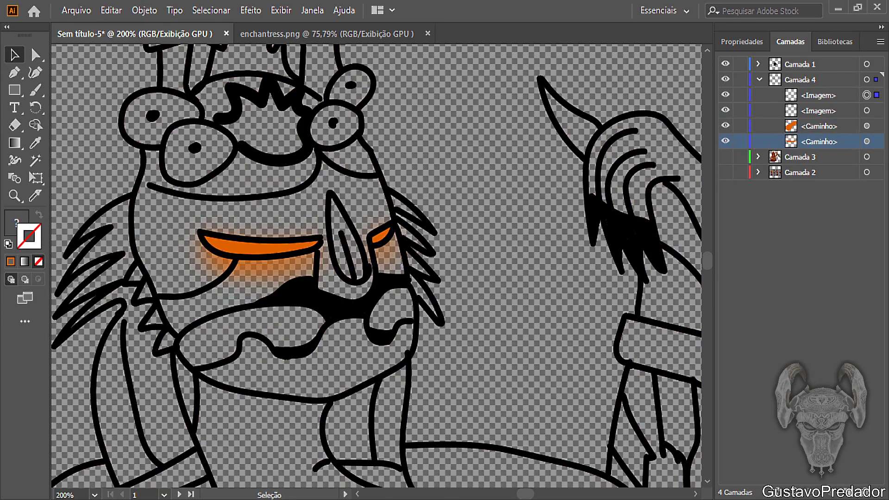
# Step: Delete the two old glow images from Camada 4, keeping both eye paths, and close the enchantress.png document
pyautogui.click(725, 110)
pyautogui.click(726, 95)
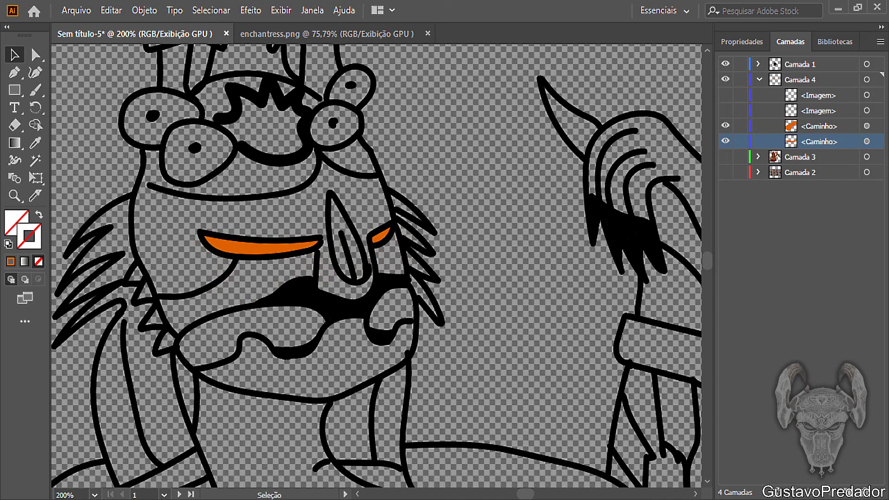
pyautogui.click(819, 95)
pyautogui.press('Delete')
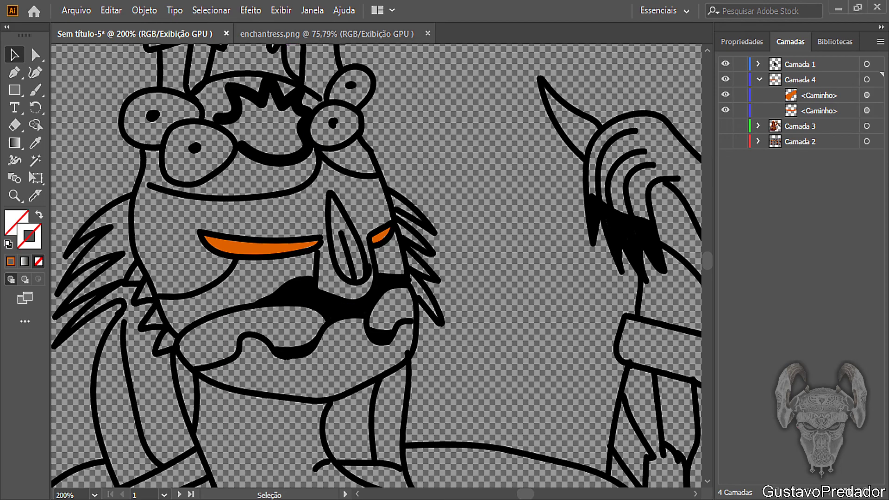
pyautogui.click(428, 33)
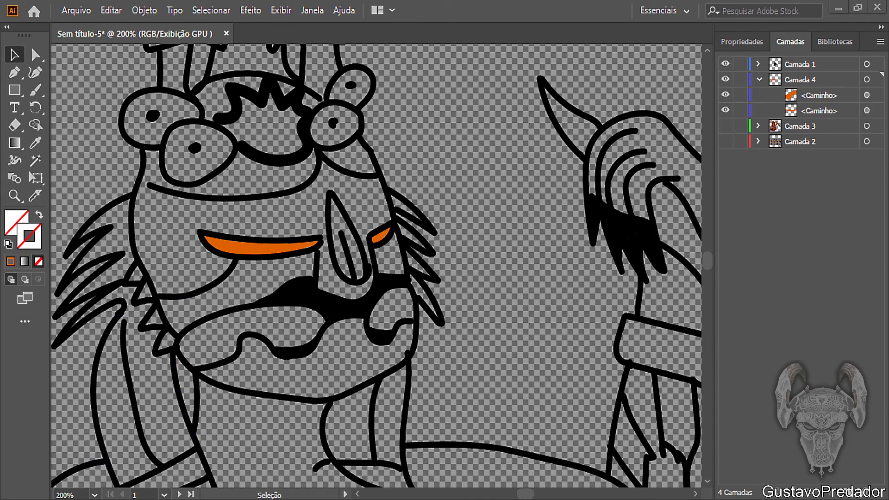
# Step: Paste the new orange glow image into Camada 4 aligned over the mask's two eyes, and show Camada 3 and Camada 2
pyautogui.hotkey('ctrl', 'v')
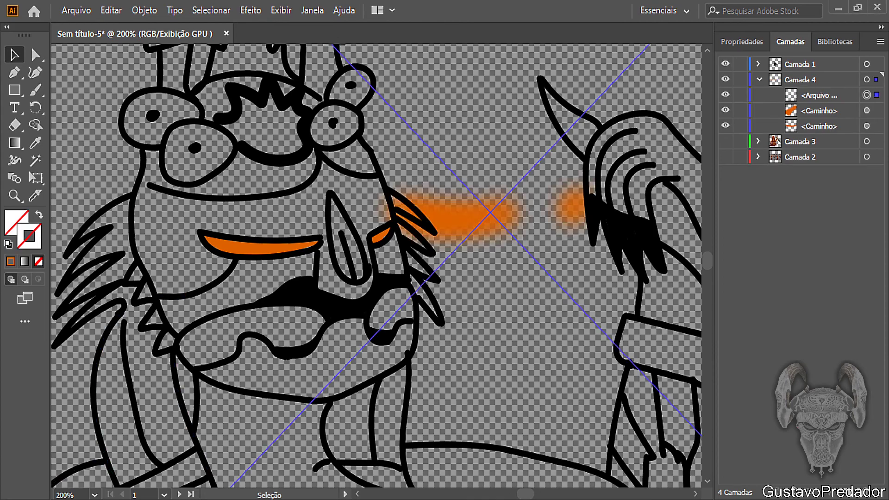
pyautogui.moveTo(478, 190); pyautogui.dragTo(278, 221)
pyautogui.moveTo(227, 239); pyautogui.dragTo(240, 248)
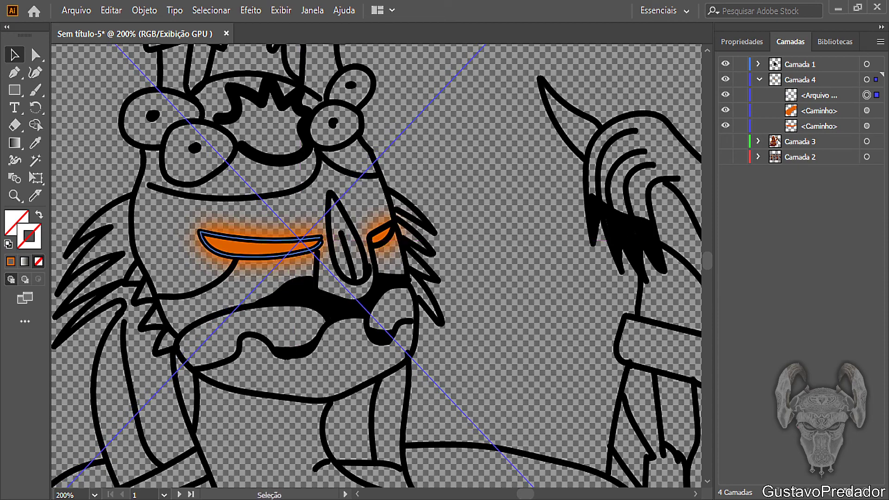
pyautogui.click(726, 141)
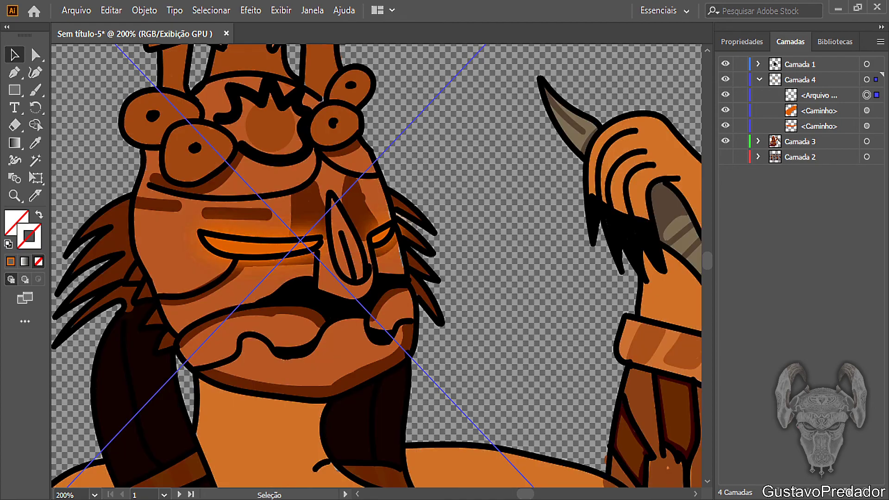
pyautogui.click(726, 157)
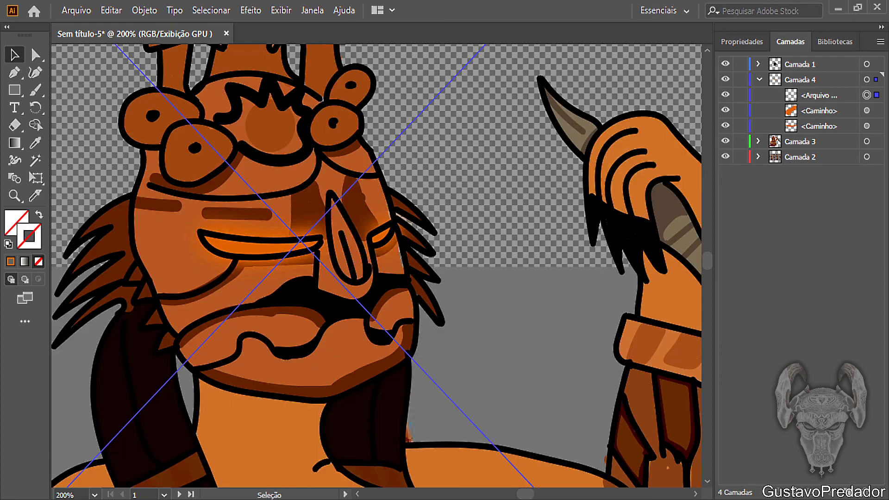
pyautogui.click(819, 126)
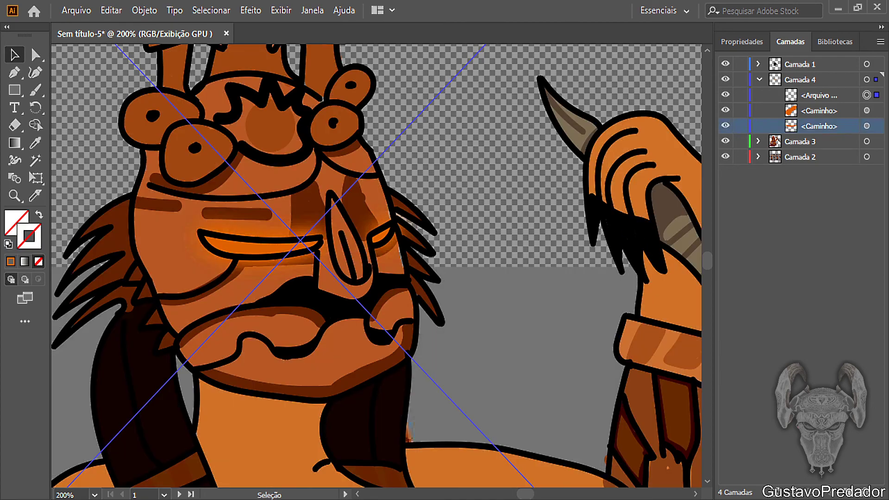
pyautogui.doubleClick(819, 126)
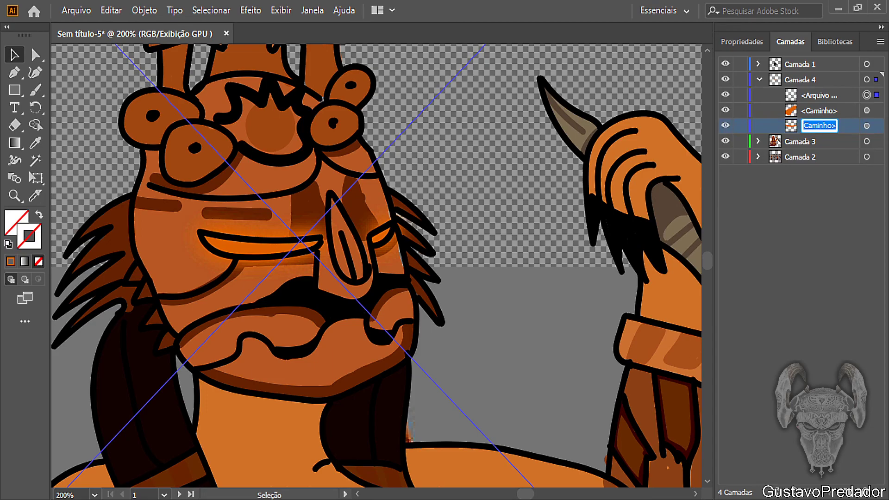
pyautogui.press('Return')
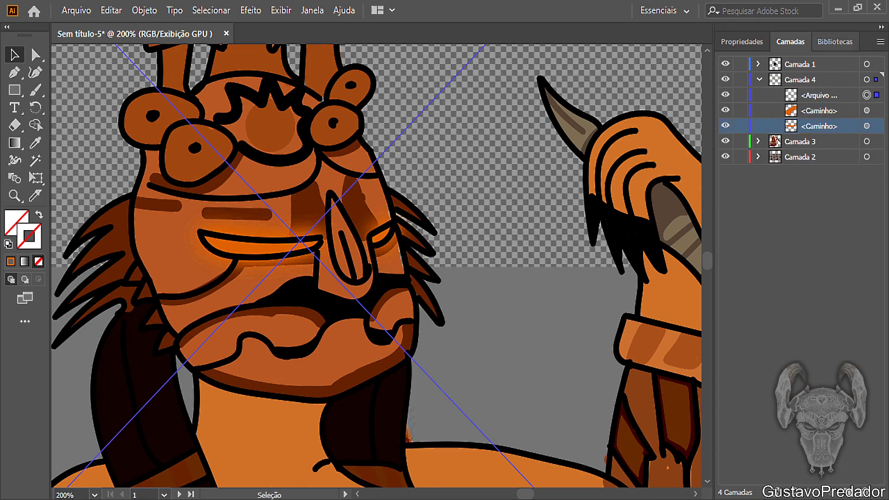
pyautogui.click(835, 41)
pyautogui.click(791, 42)
pyautogui.click(800, 79)
pyautogui.click(819, 126)
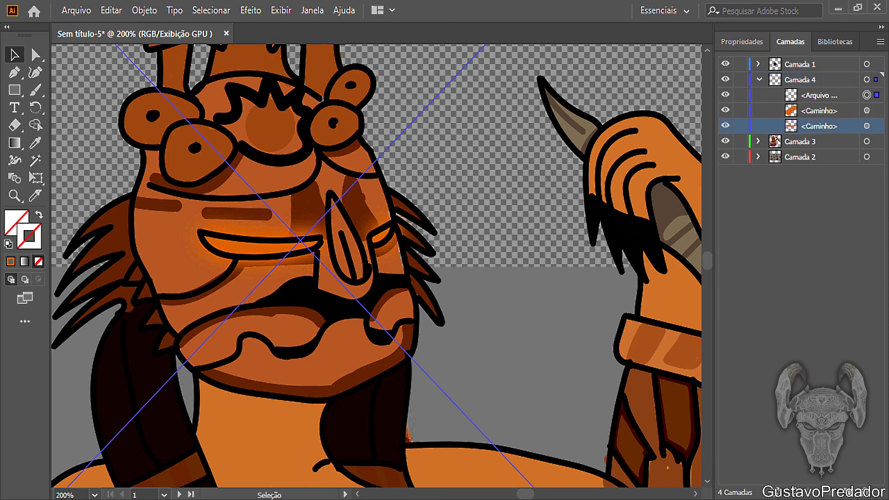
pyautogui.click(743, 41)
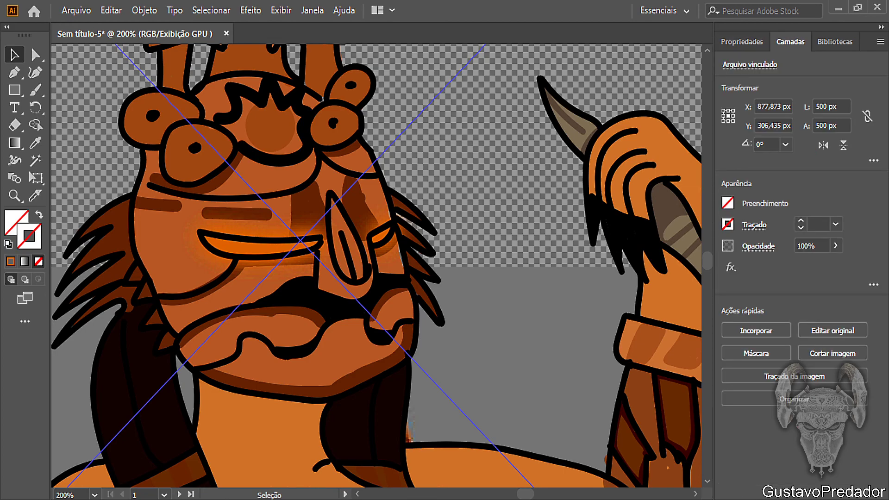
pyautogui.click(791, 42)
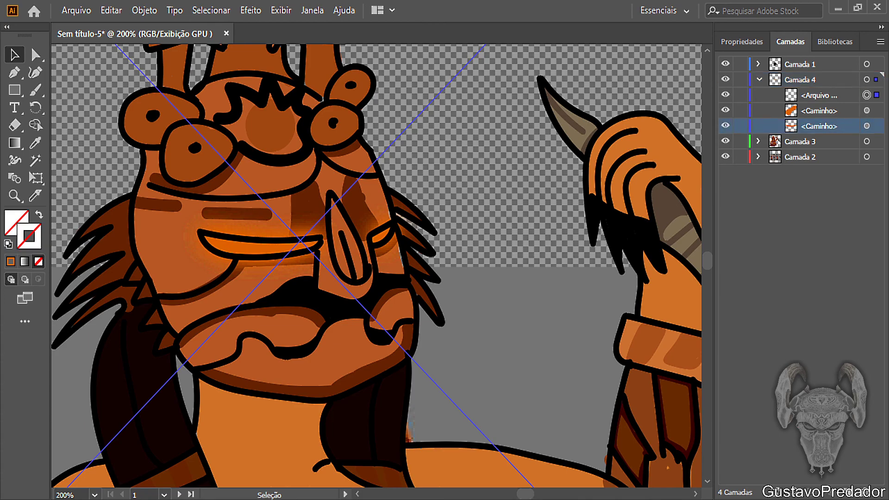
pyautogui.click(876, 126)
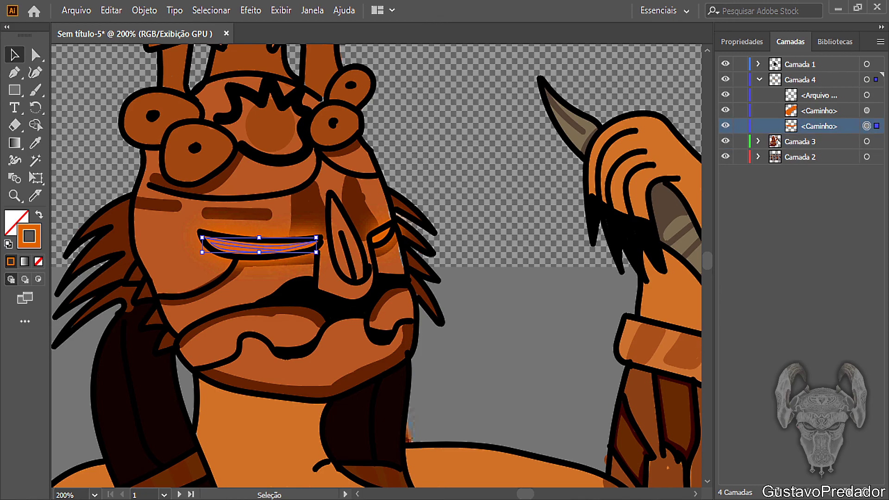
pyautogui.click(800, 79)
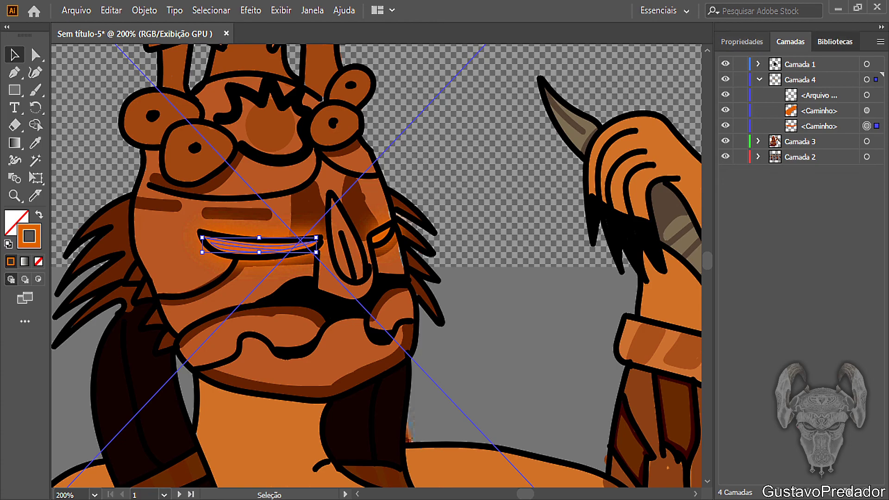
pyautogui.click(835, 41)
pyautogui.click(748, 104)
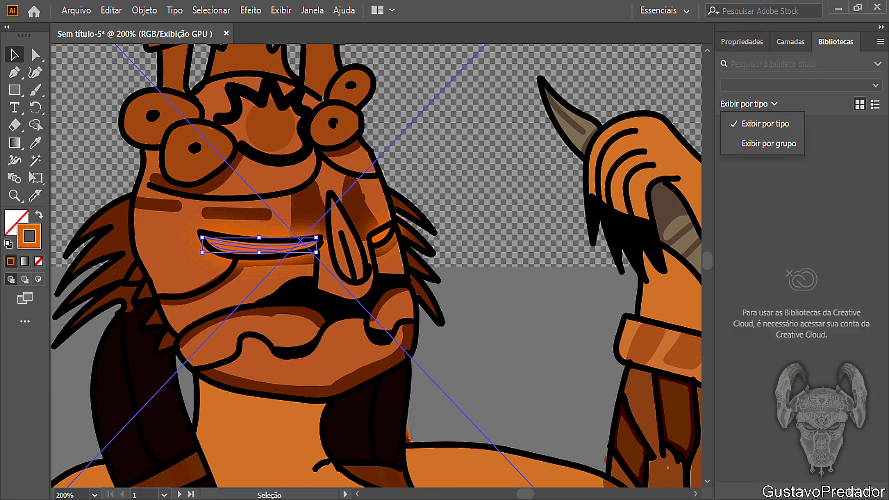
pyautogui.click(875, 104)
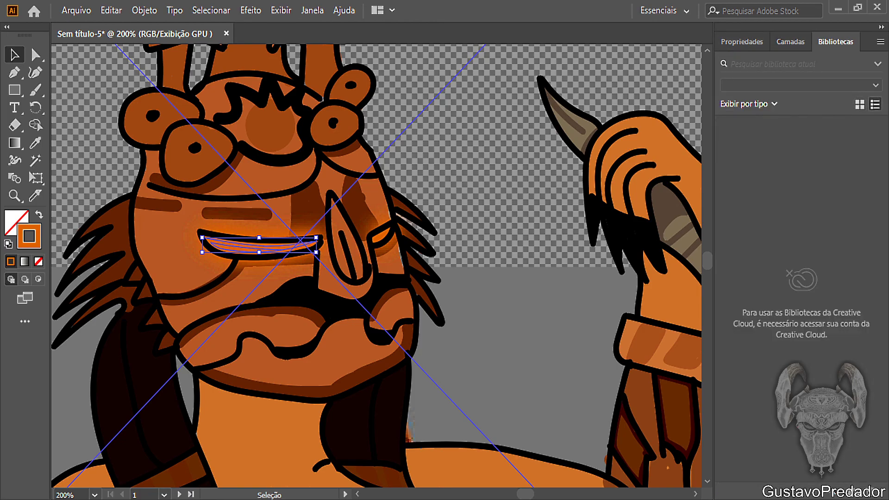
pyautogui.click(790, 42)
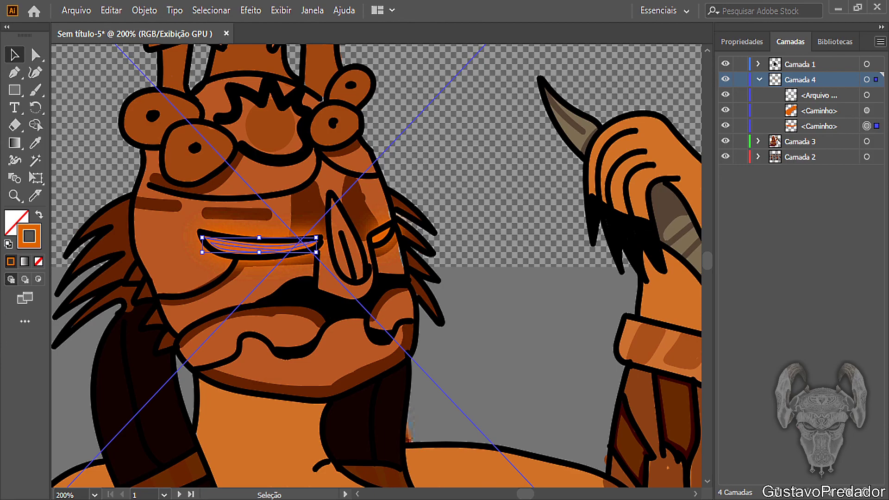
pyautogui.click(820, 126)
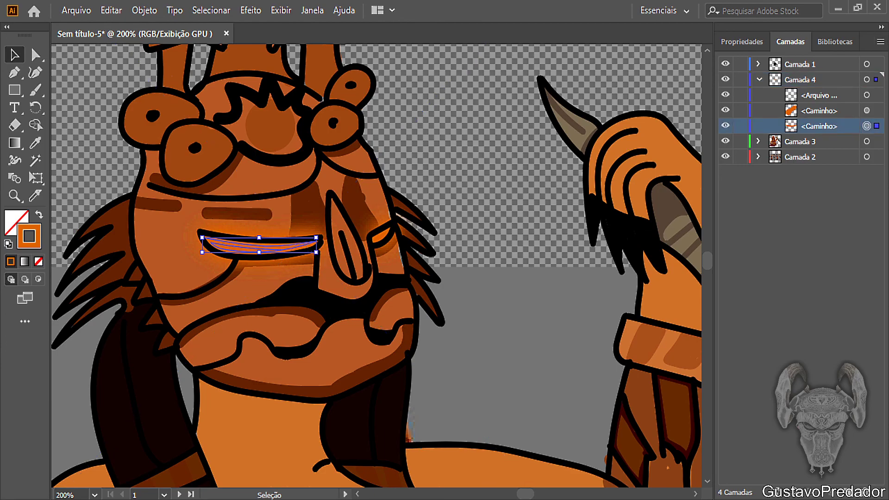
pyautogui.press('b')
pyautogui.click(301, 240)
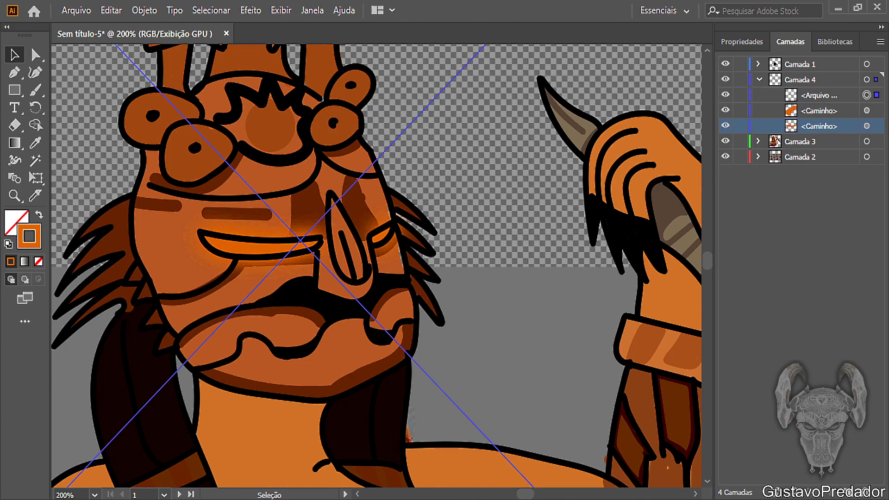
pyautogui.press('.')
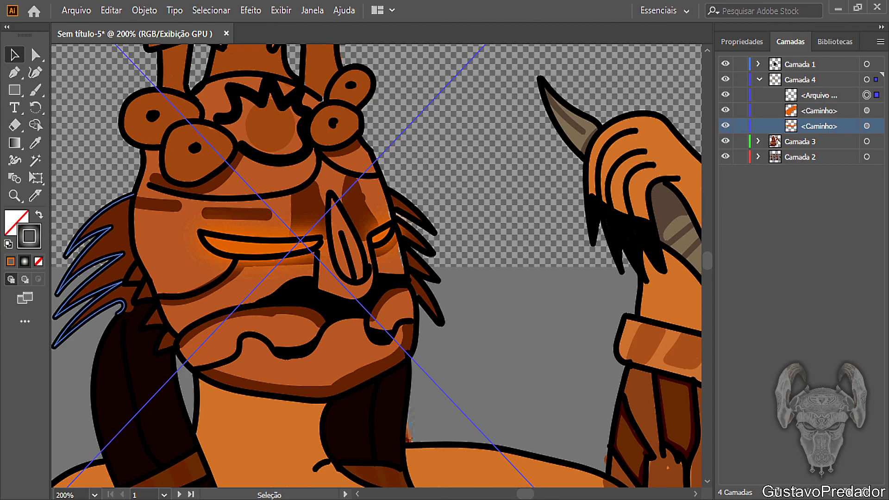
pyautogui.press('p')
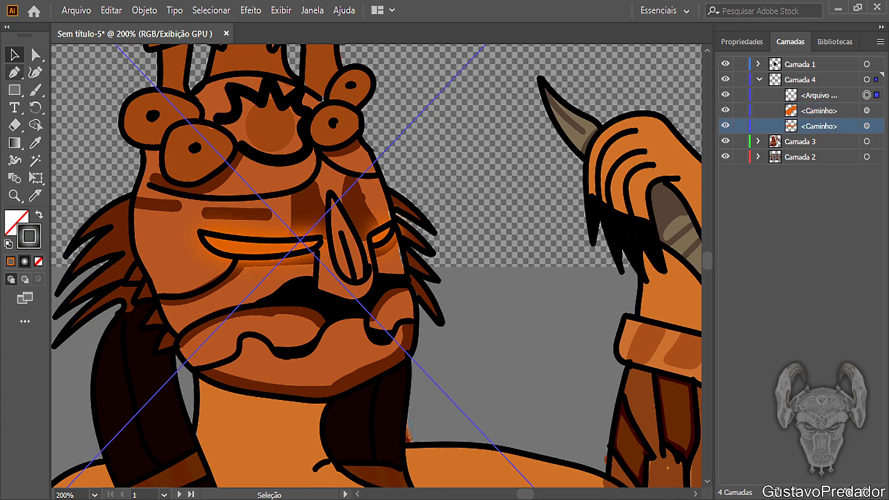
# Step: Hide the Camada 2 reference sprites so that only the drawn character is displayed
pyautogui.click(14, 178)
pyautogui.click(15, 195)
pyautogui.keyDown('alt'); pyautogui.click(302, 225); pyautogui.keyUp('alt')
pyautogui.keyDown('alt'); pyautogui.click(302, 225); pyautogui.keyUp('alt')
pyautogui.keyDown('alt'); pyautogui.click(302, 225); pyautogui.keyUp('alt')
pyautogui.scroll(-4, 302, 225)
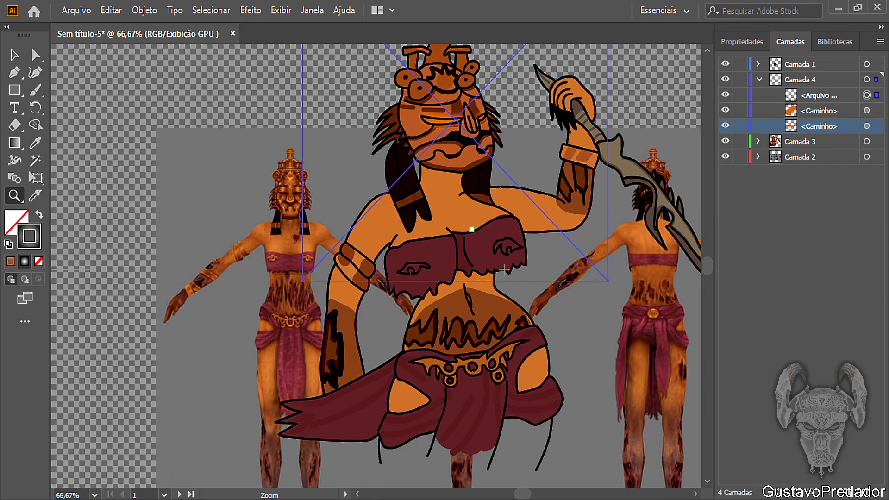
pyautogui.keyDown('alt'); pyautogui.click(496, 248); pyautogui.keyUp('alt')
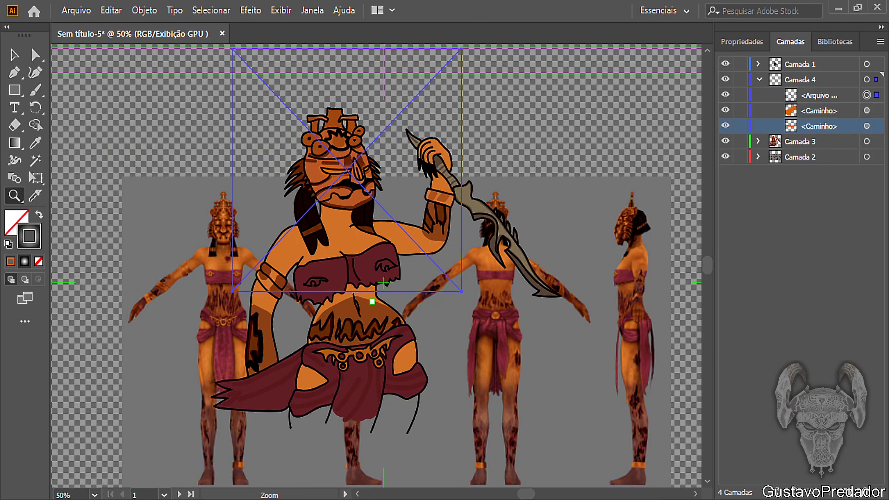
pyautogui.click(725, 157)
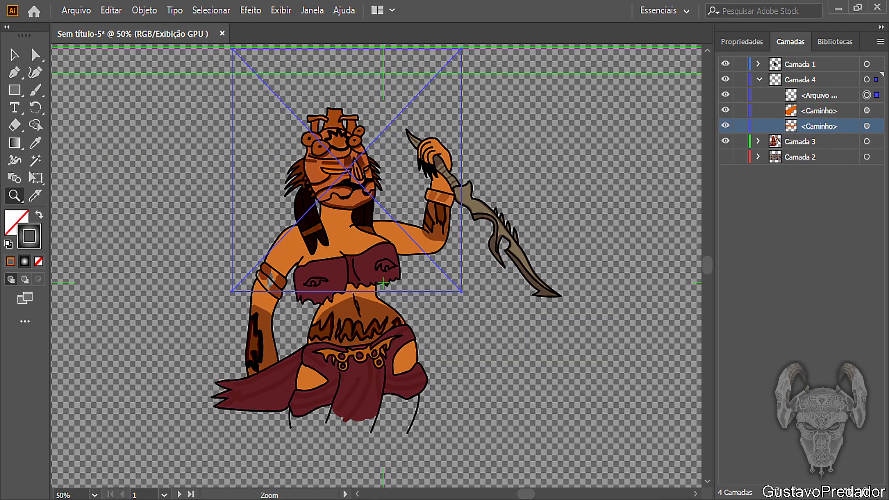
pyautogui.click(351, 235)
pyautogui.scroll(-1, 350, 235)
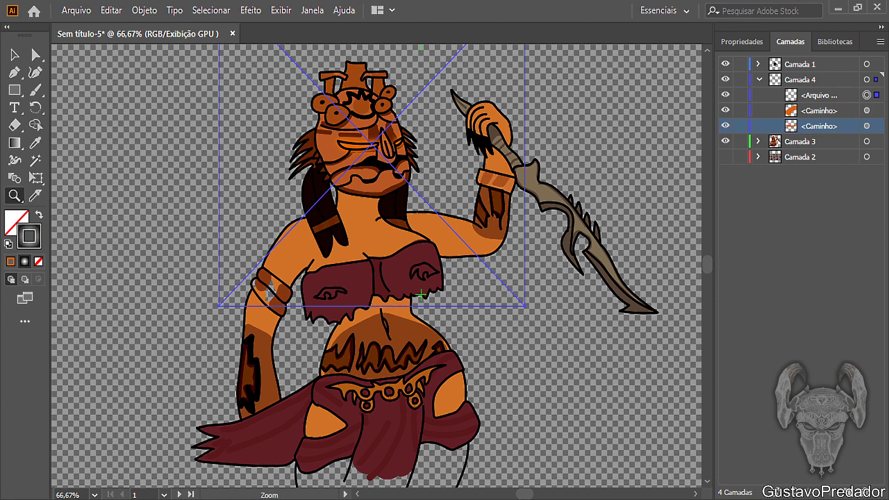
# Step: Collapse the contents of Camada 4 and make it the active layer
pyautogui.click(800, 142)
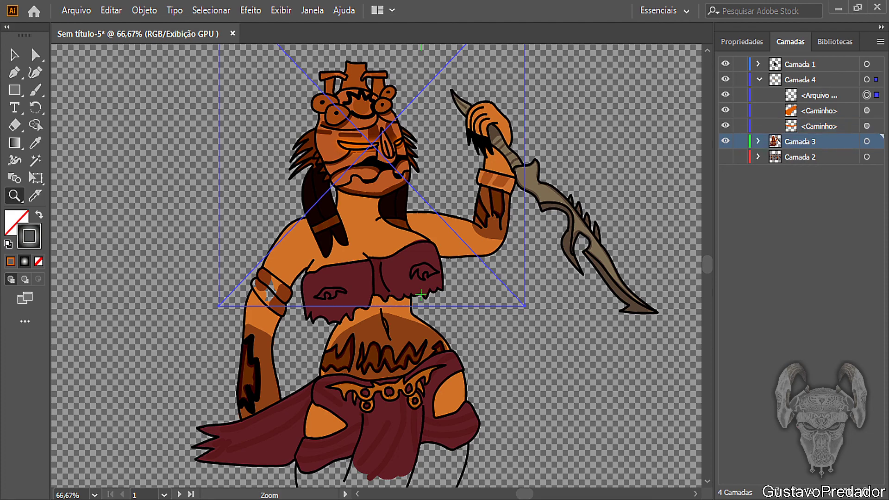
pyautogui.click(759, 79)
pyautogui.click(799, 80)
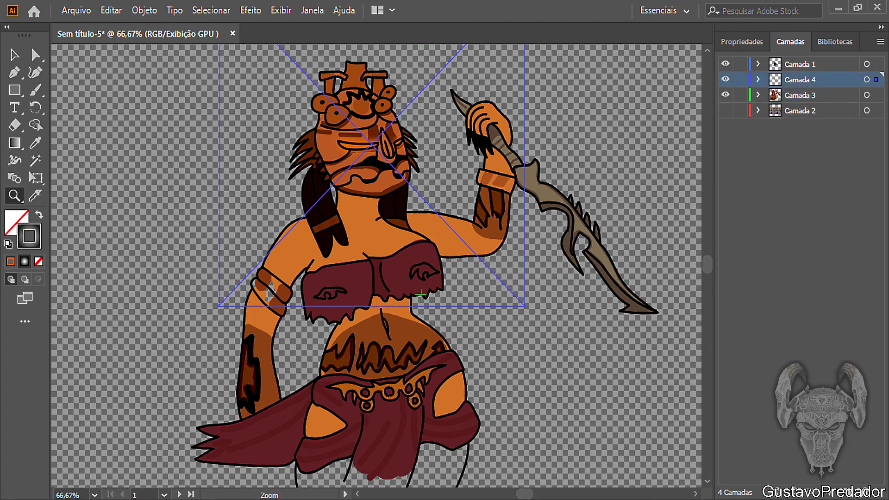